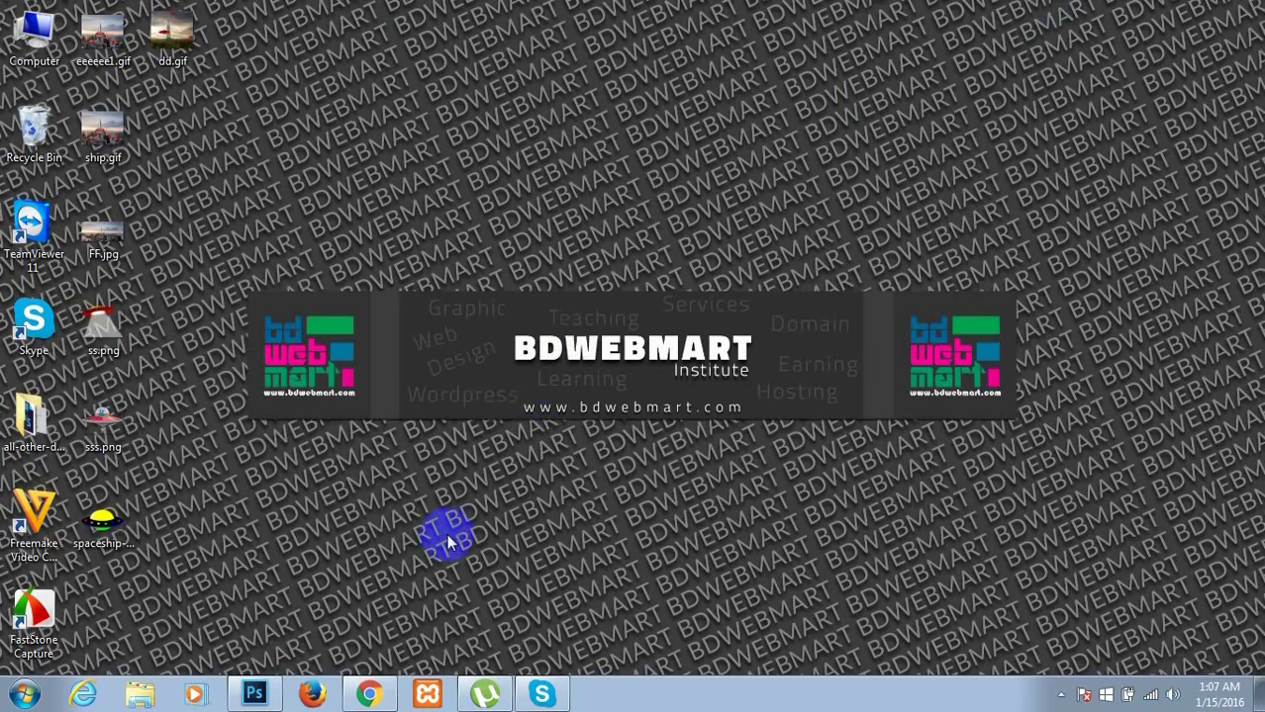
- Preview the finished alien-ship GIF in the browser, then return to Photoshop
left_click(368, 698)
left_click(278, 573)
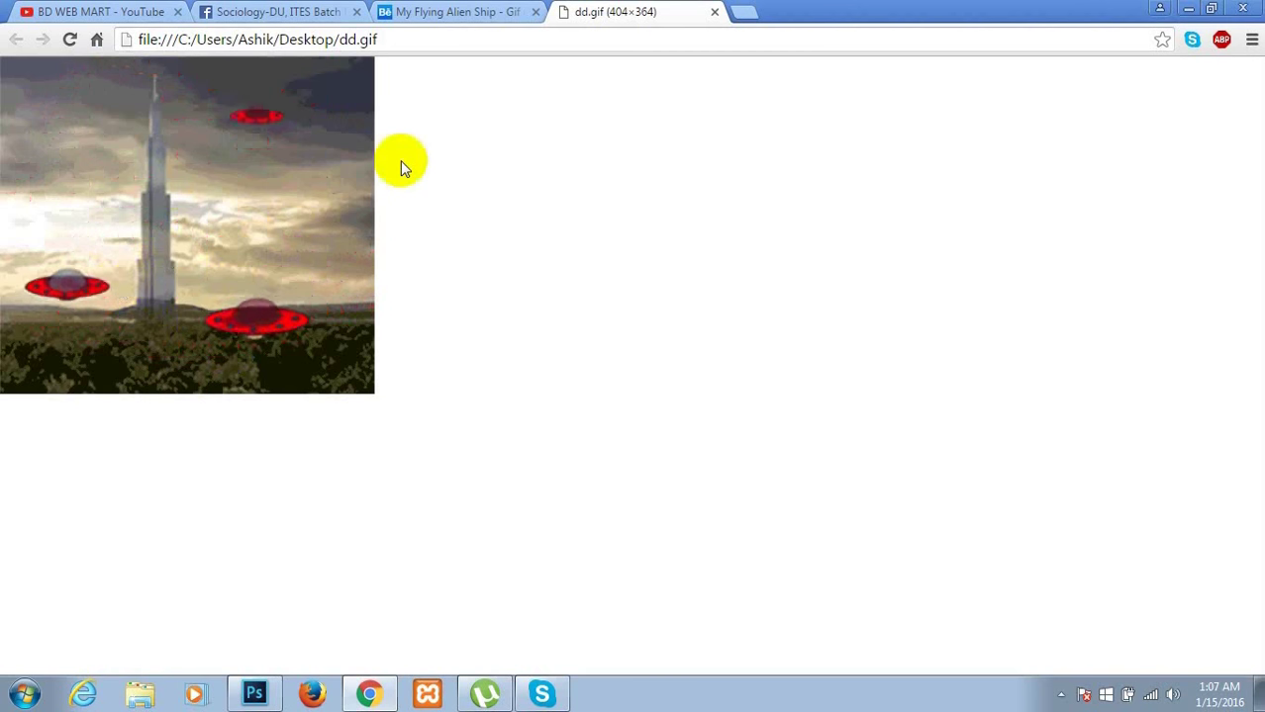
left_click(1188, 12)
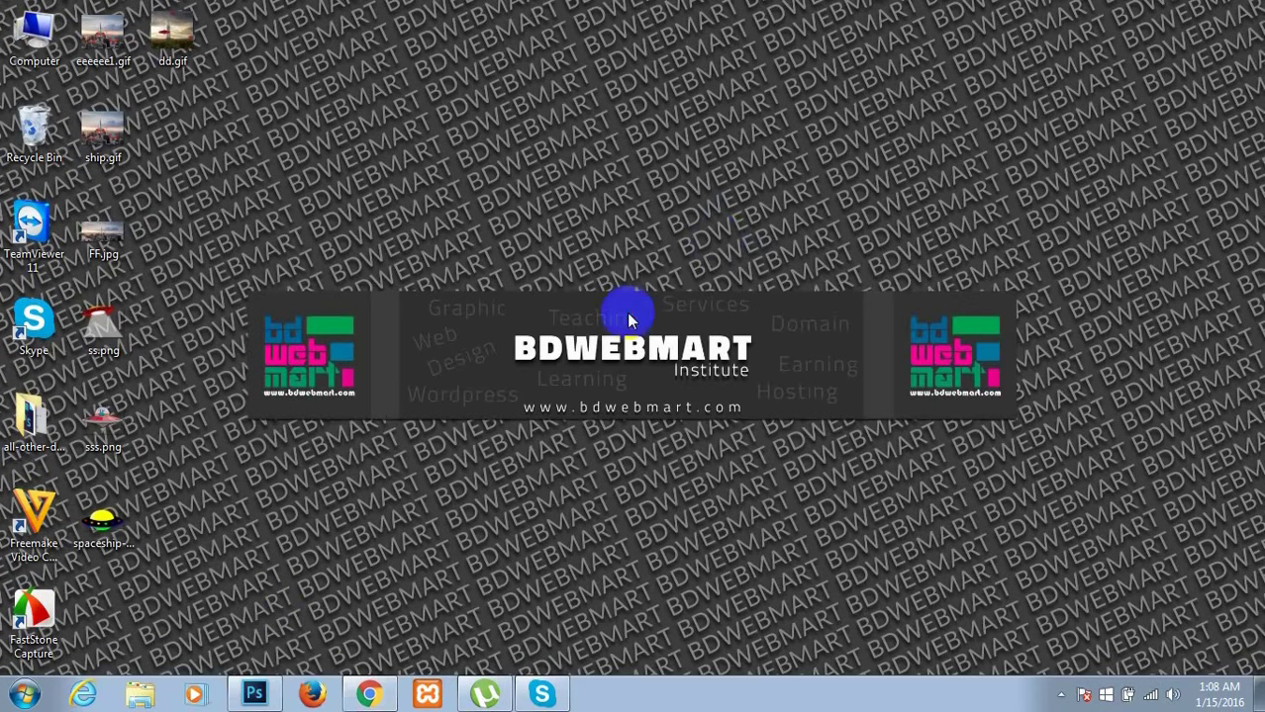
left_click(255, 695)
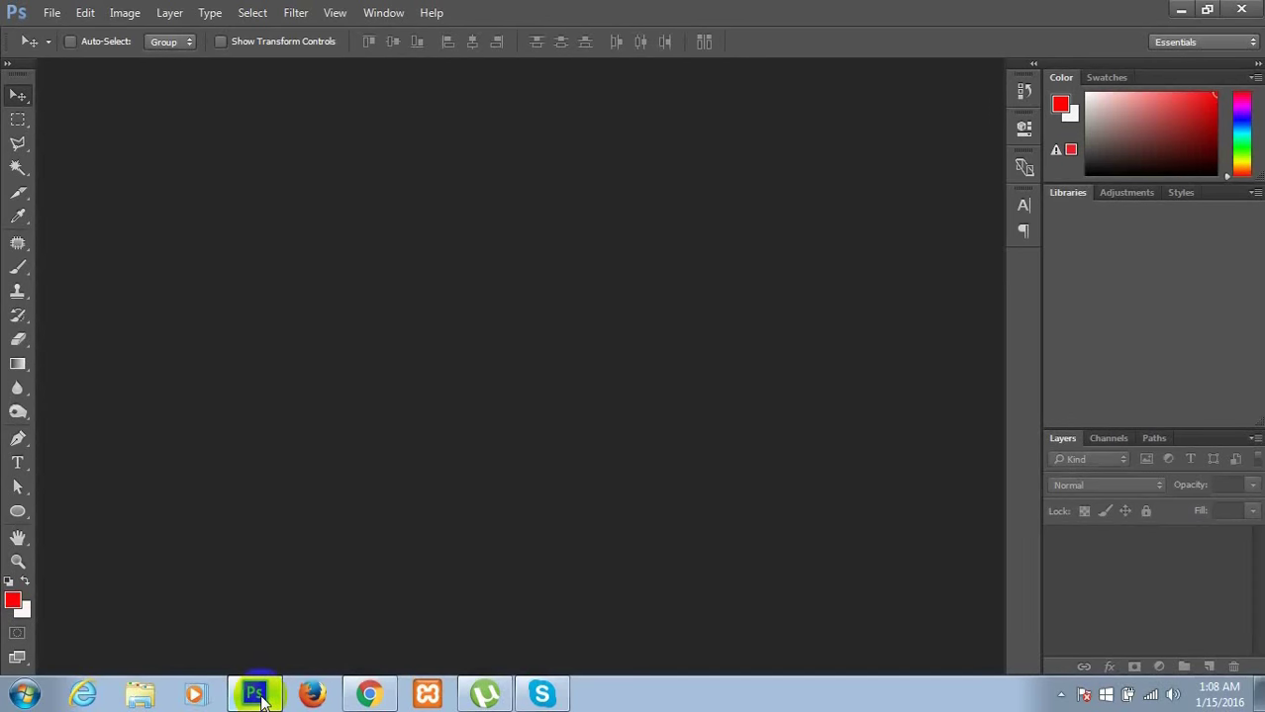
- Create a new 500×400 px, 72 ppi document named alien-ship-animation
left_click(52, 14)
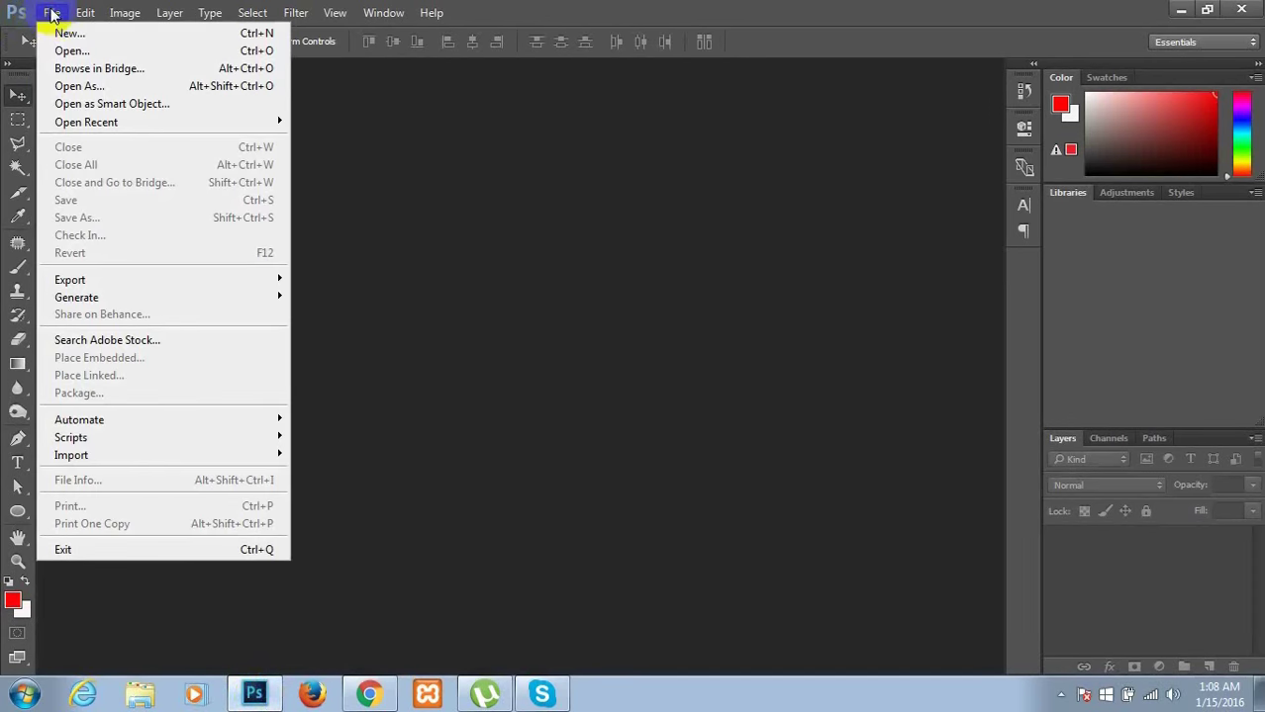
left_click(63, 34)
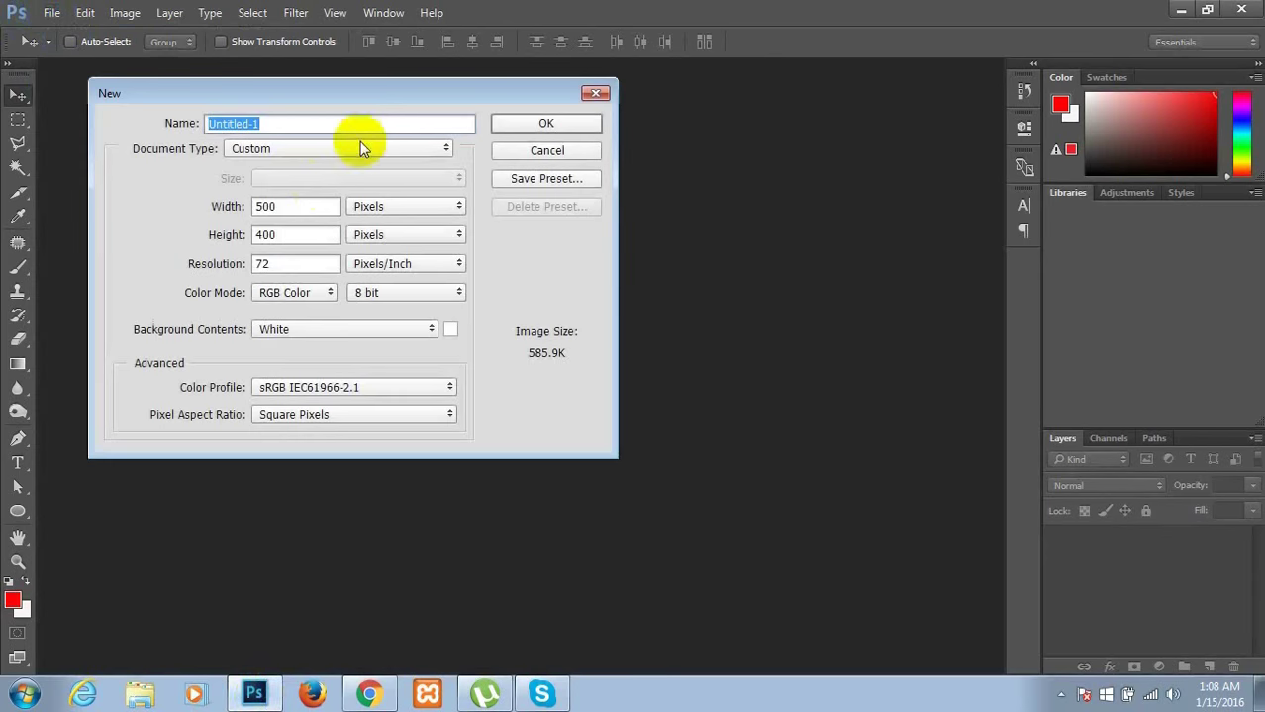
type("alien-ship-animation")
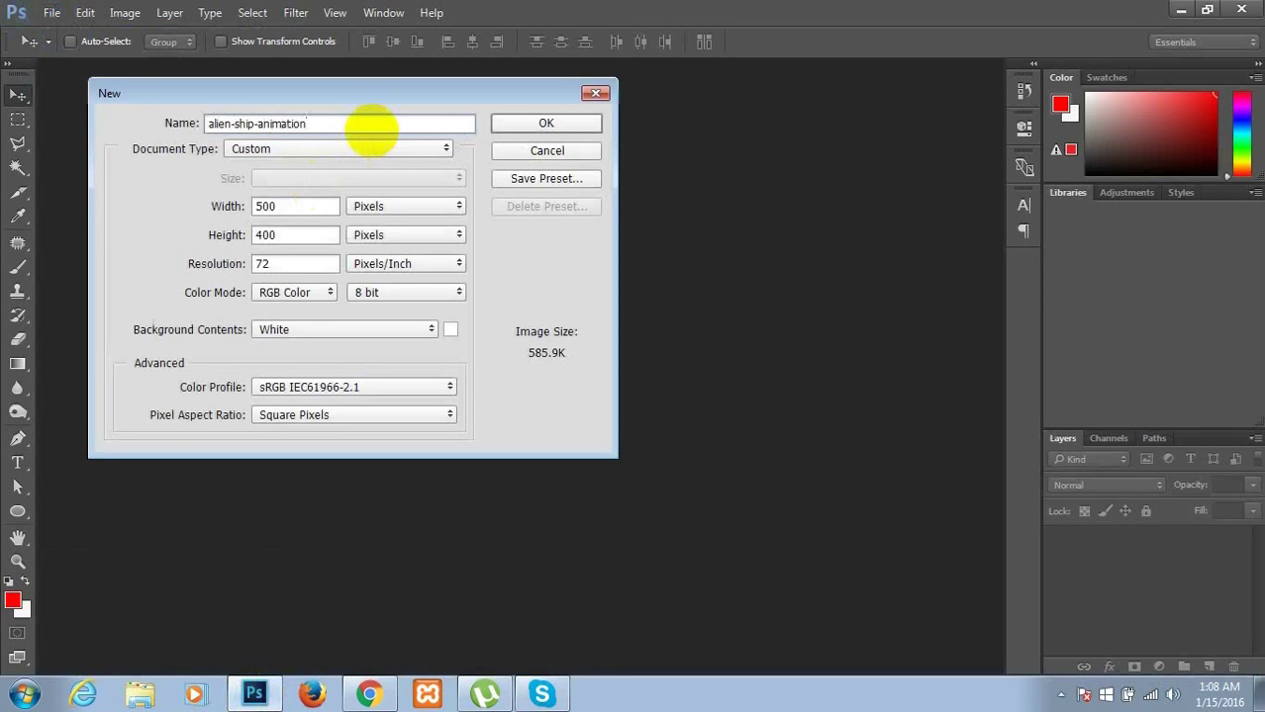
key("Tab")
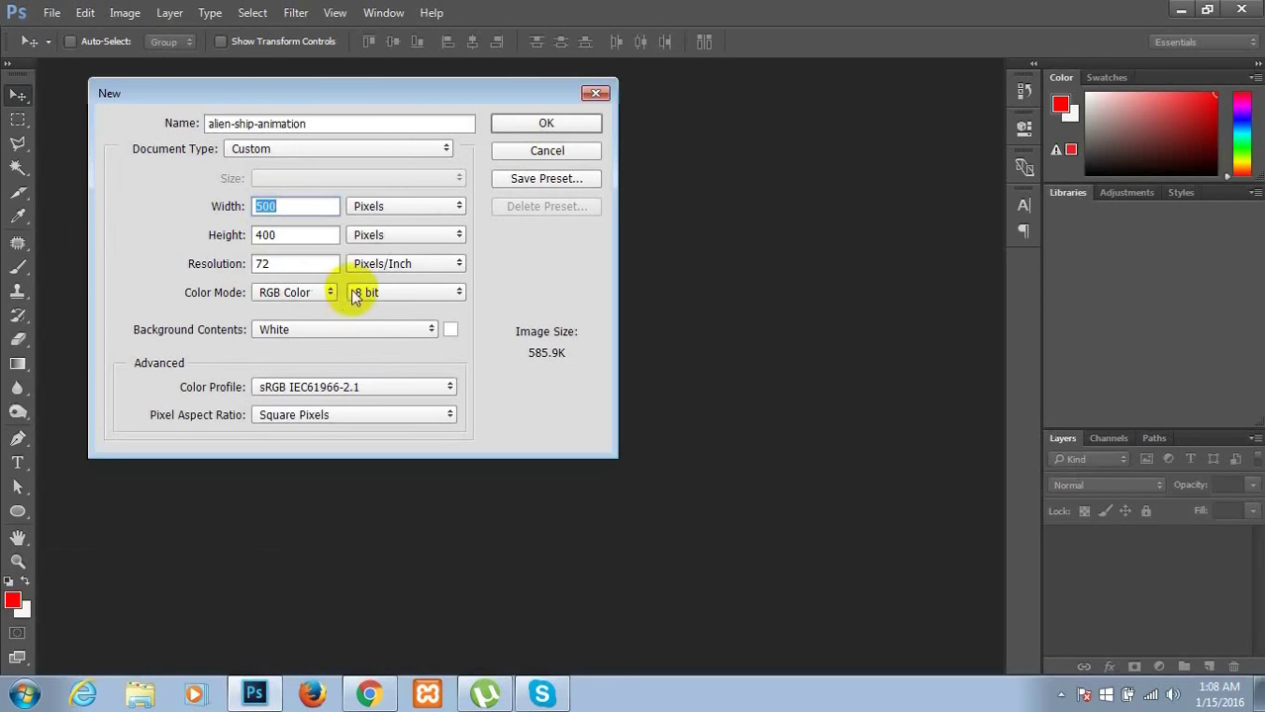
left_click(547, 123)
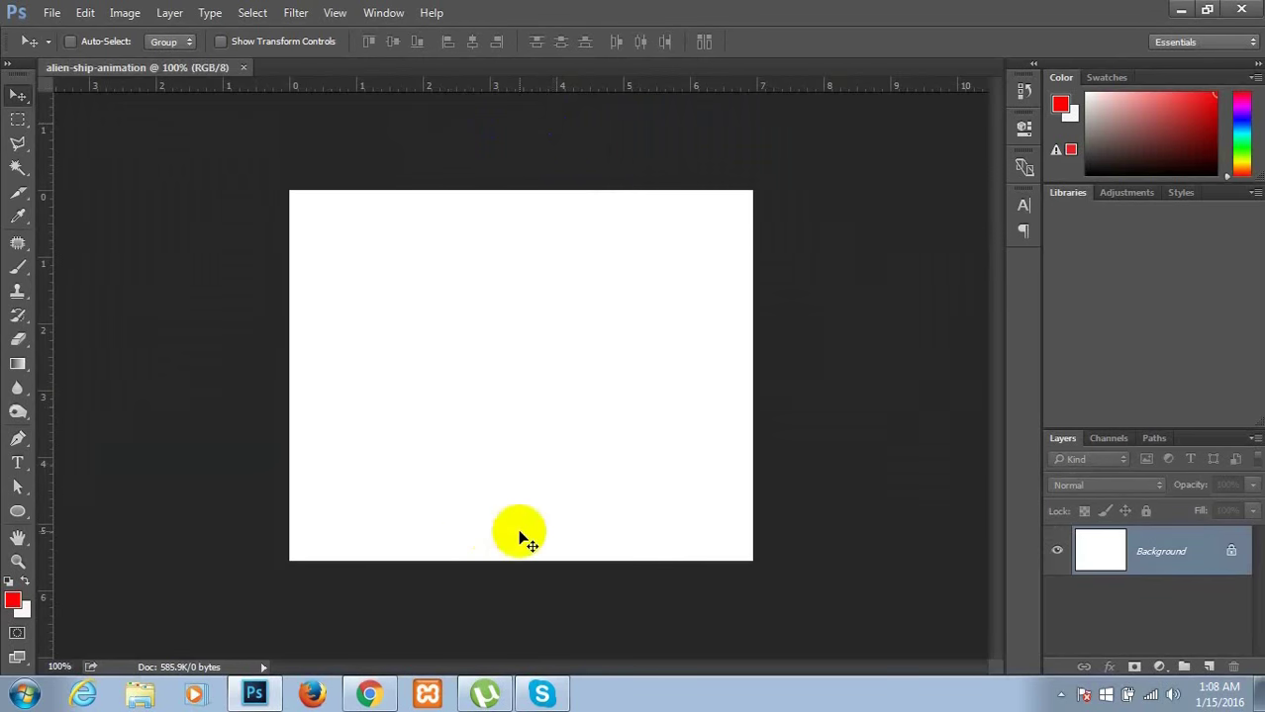
left_click(1179, 9)
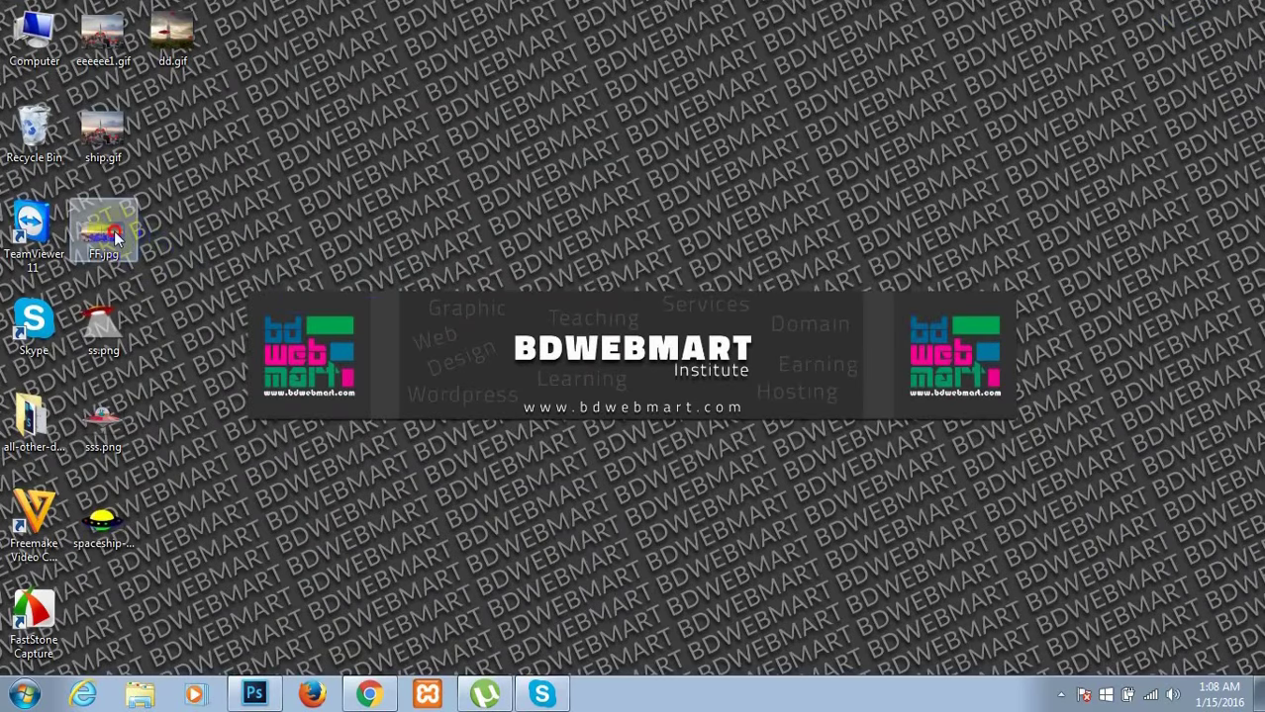
- Place FF.jpg into the document and scale the skyline photo past every canvas edge
left_click_drag(116, 234, 275, 683)
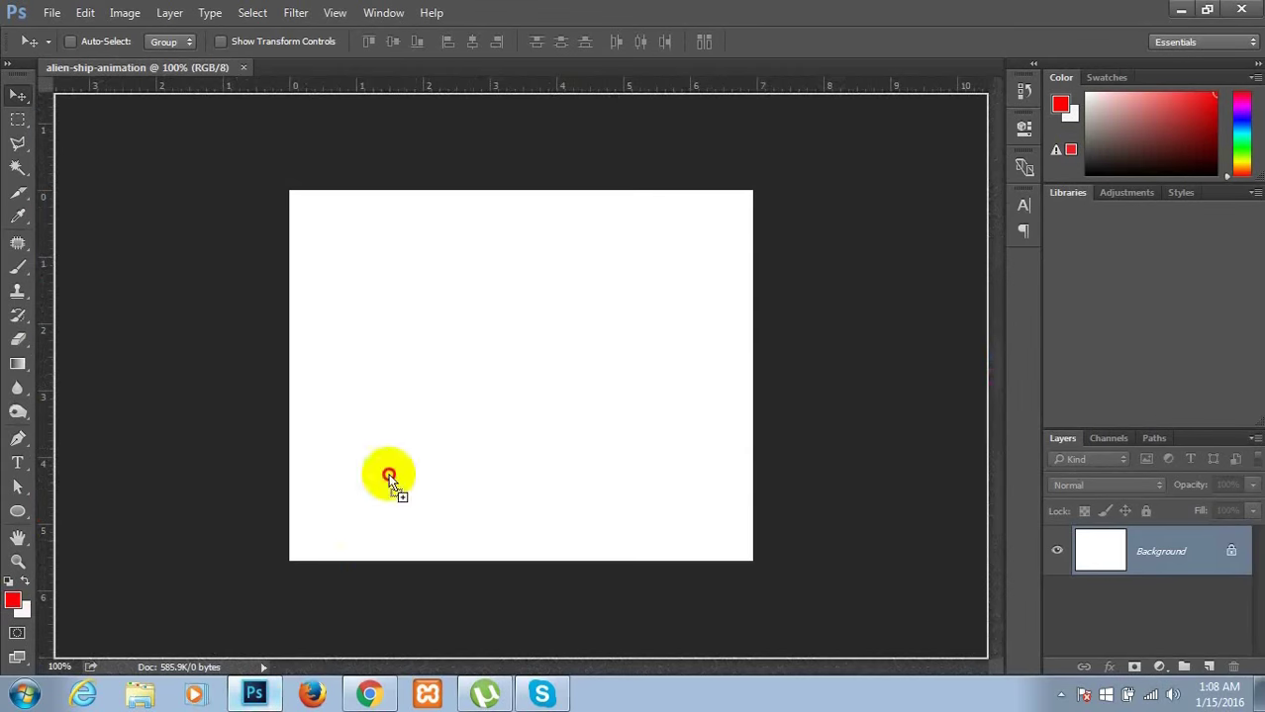
left_click_drag(274, 683, 486, 360)
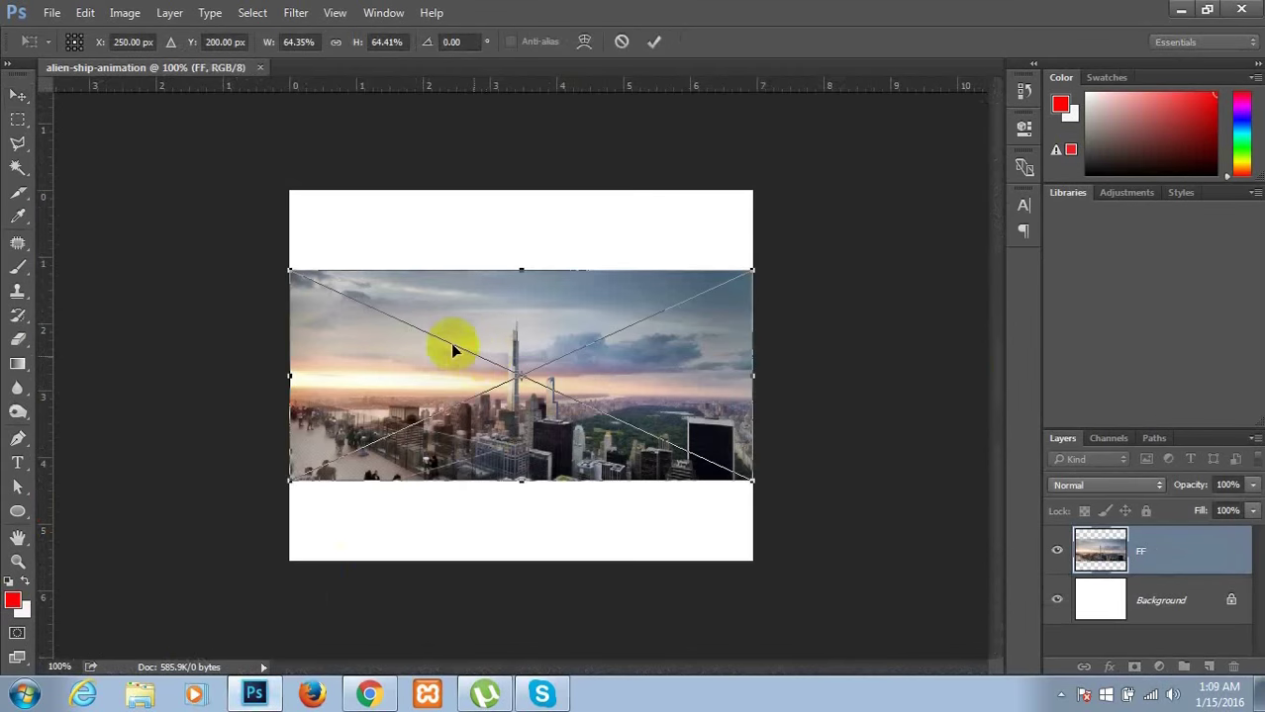
left_click_drag(282, 265, 282, 265)
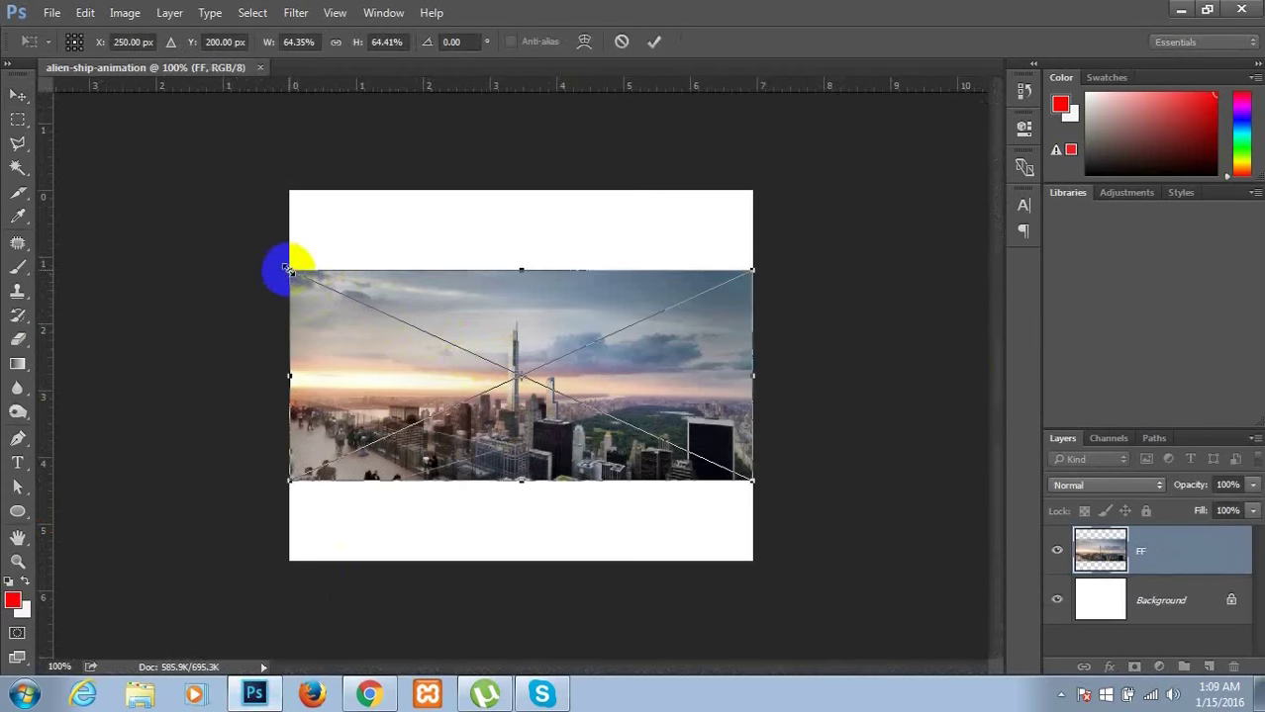
left_click_drag(289, 269, 145, 204)
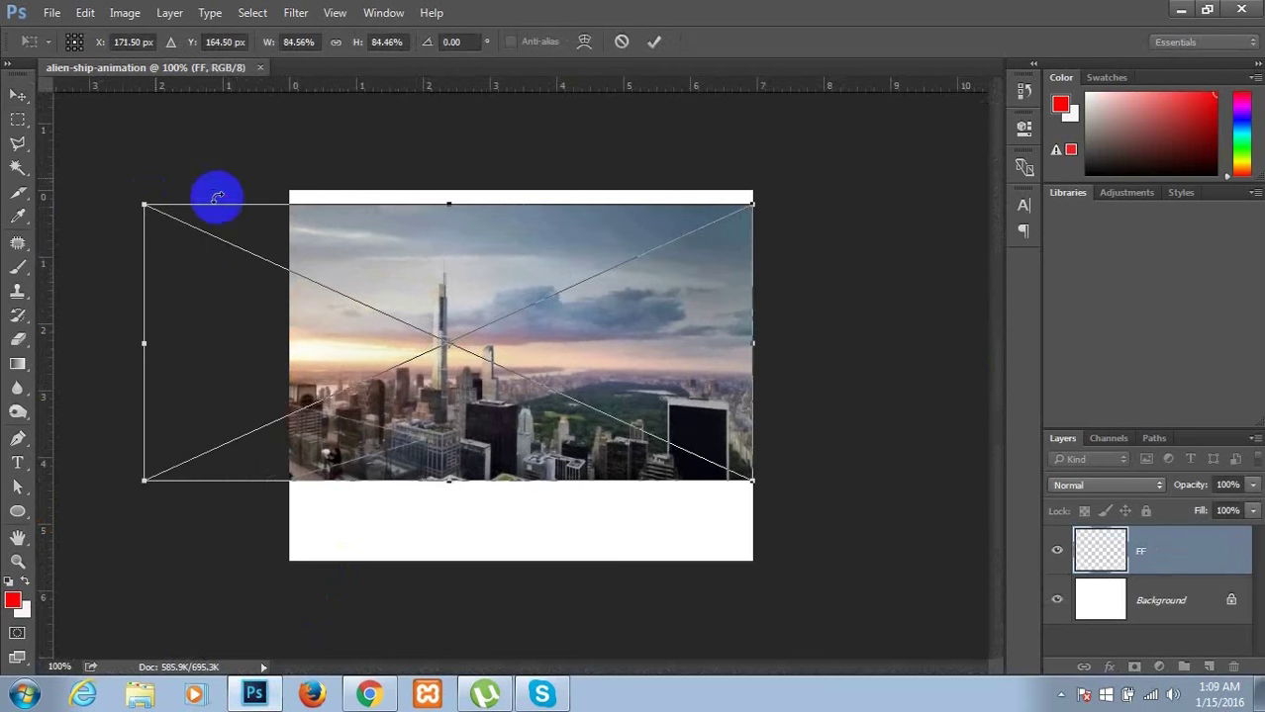
left_click_drag(752, 481, 912, 614)
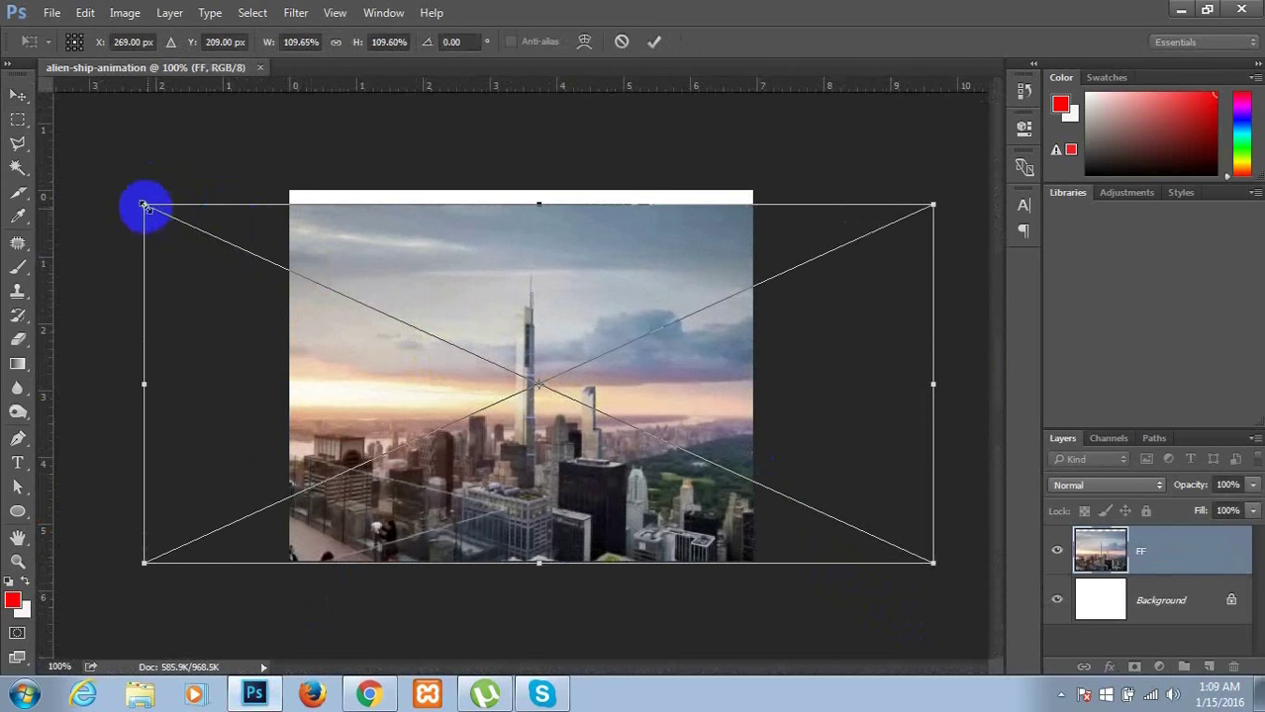
left_click_drag(143, 206, 110, 176)
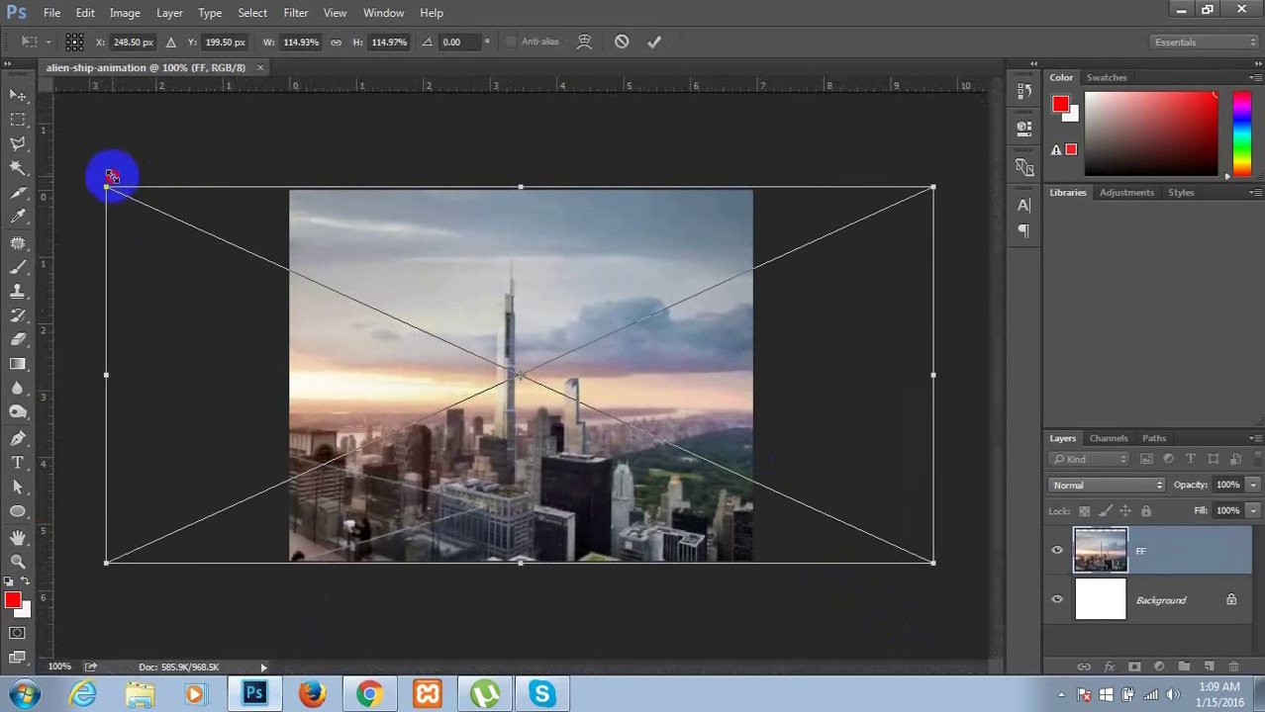
key("Return")
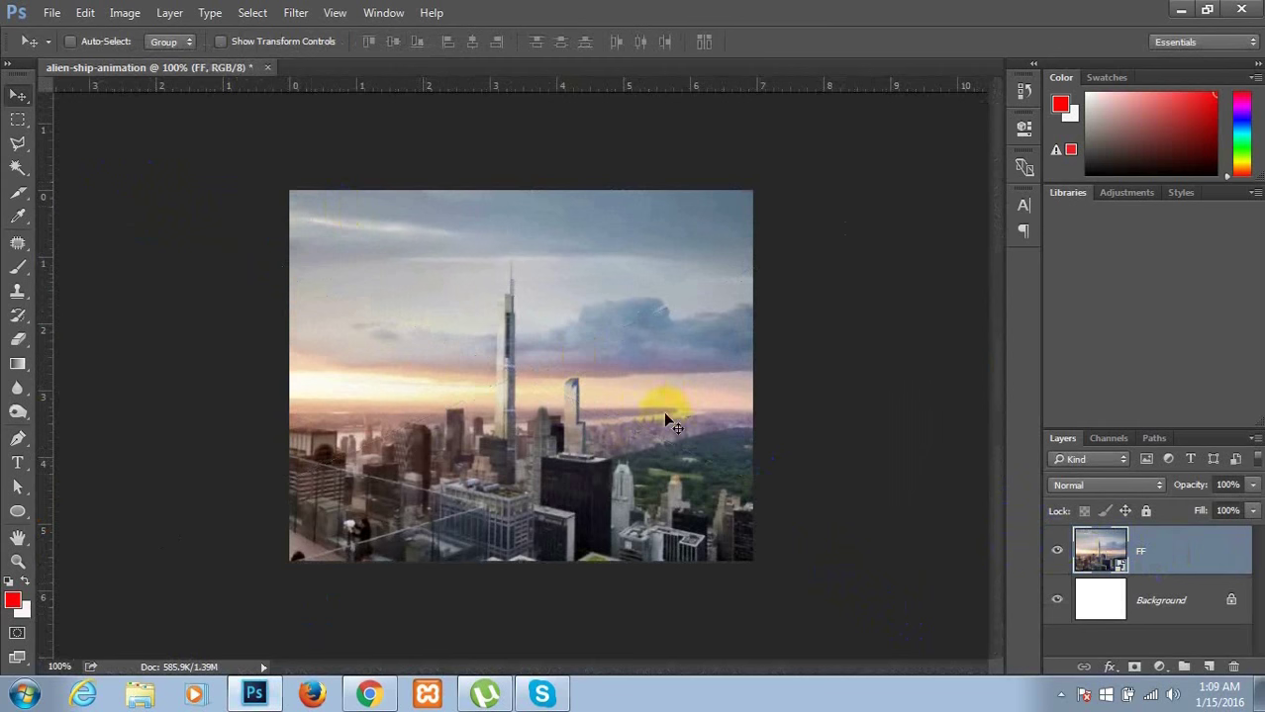
left_click(1184, 10)
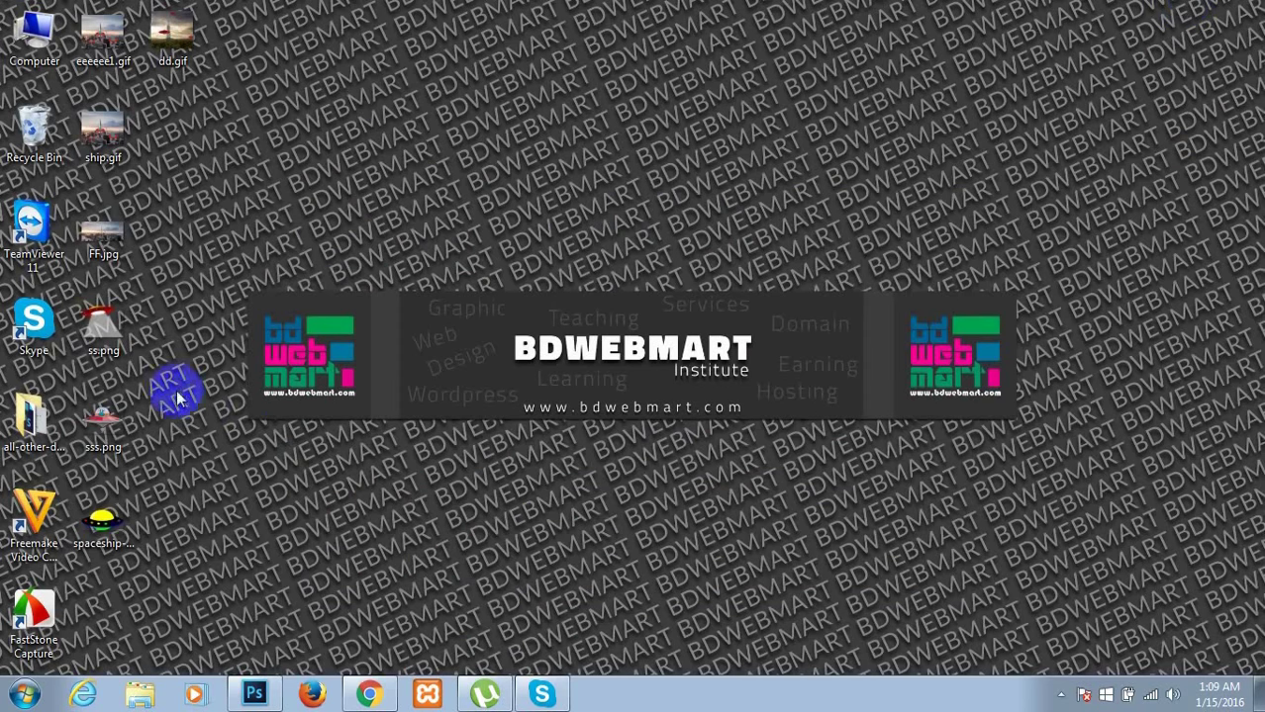
- Place ss.png and shrink the red spaceship to about 38%, right of the tower
left_click(111, 313)
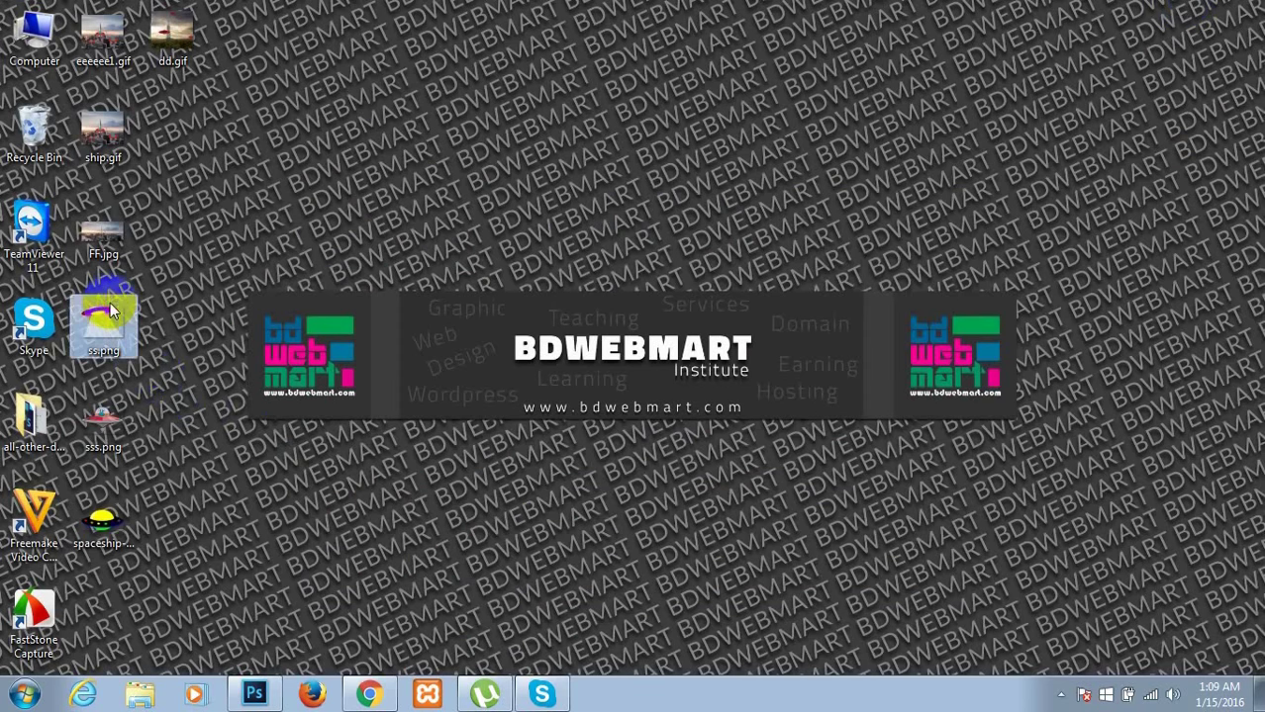
left_click_drag(111, 313, 266, 683)
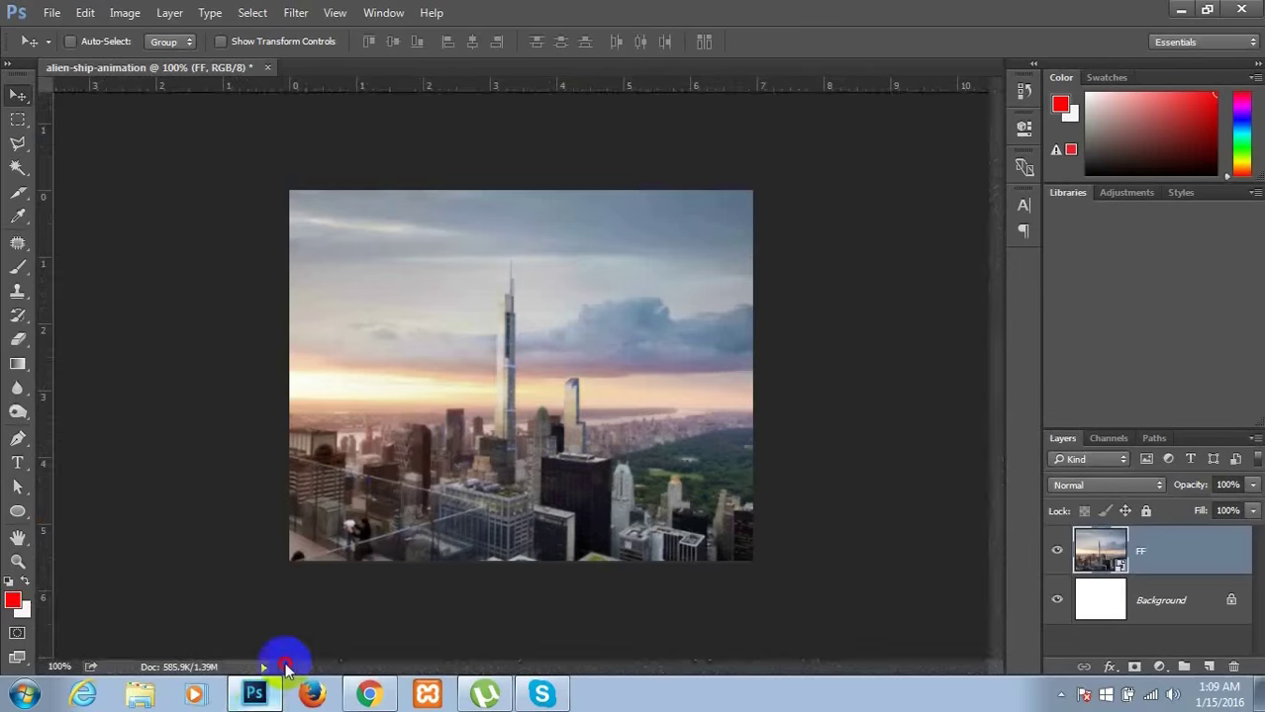
mouse_move(265, 682)
left_mouse_down()
mouse_move(421, 433)
mouse_move(400, 454)
left_mouse_up()
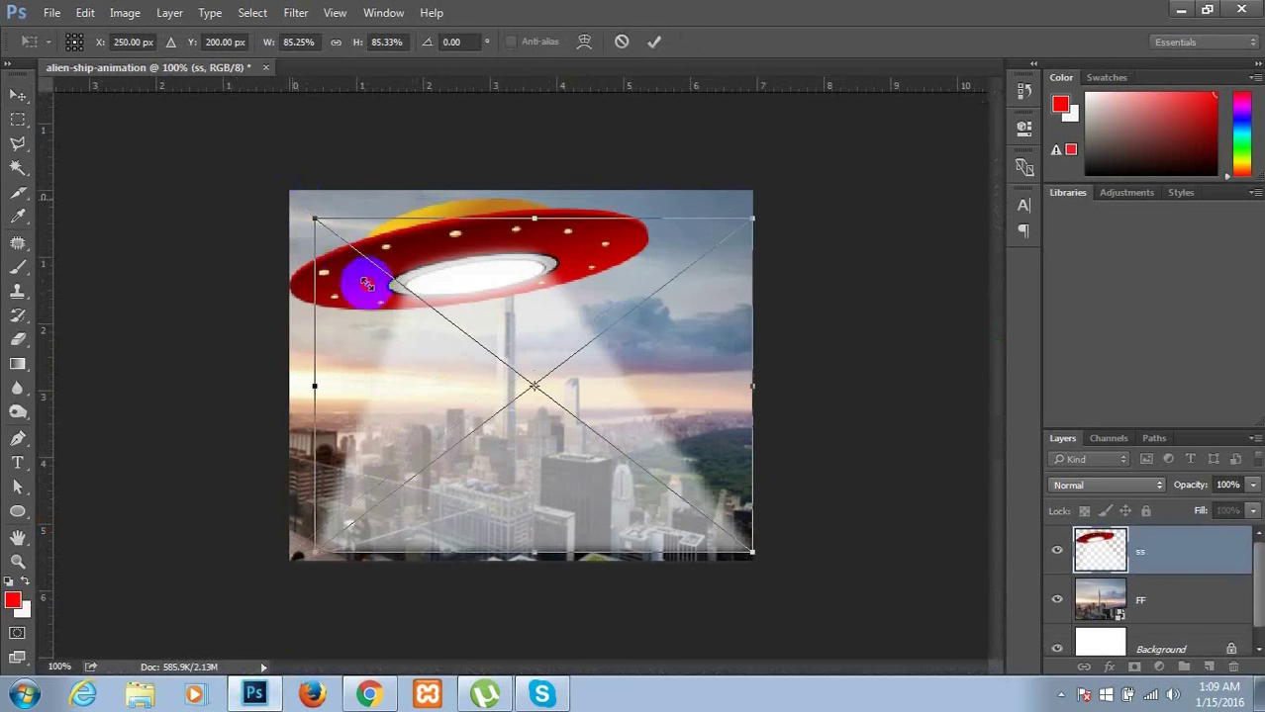
left_click_drag(292, 198, 472, 340)
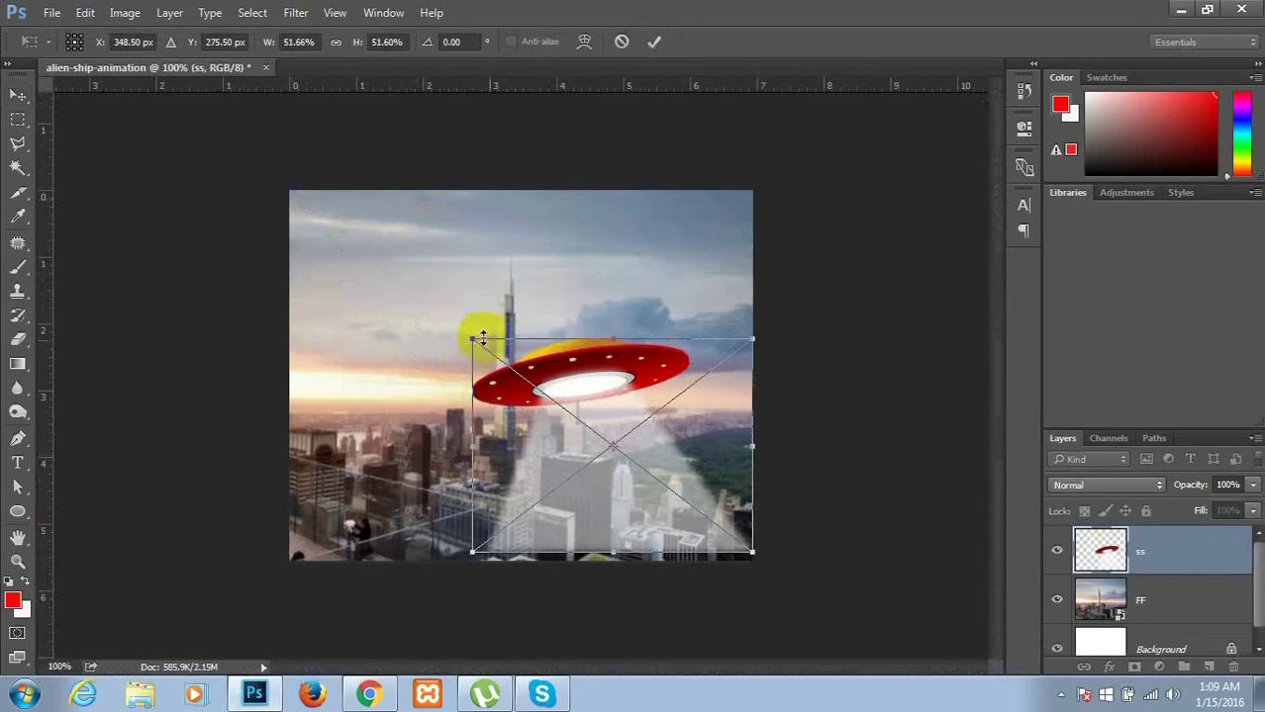
left_click_drag(473, 340, 543, 414)
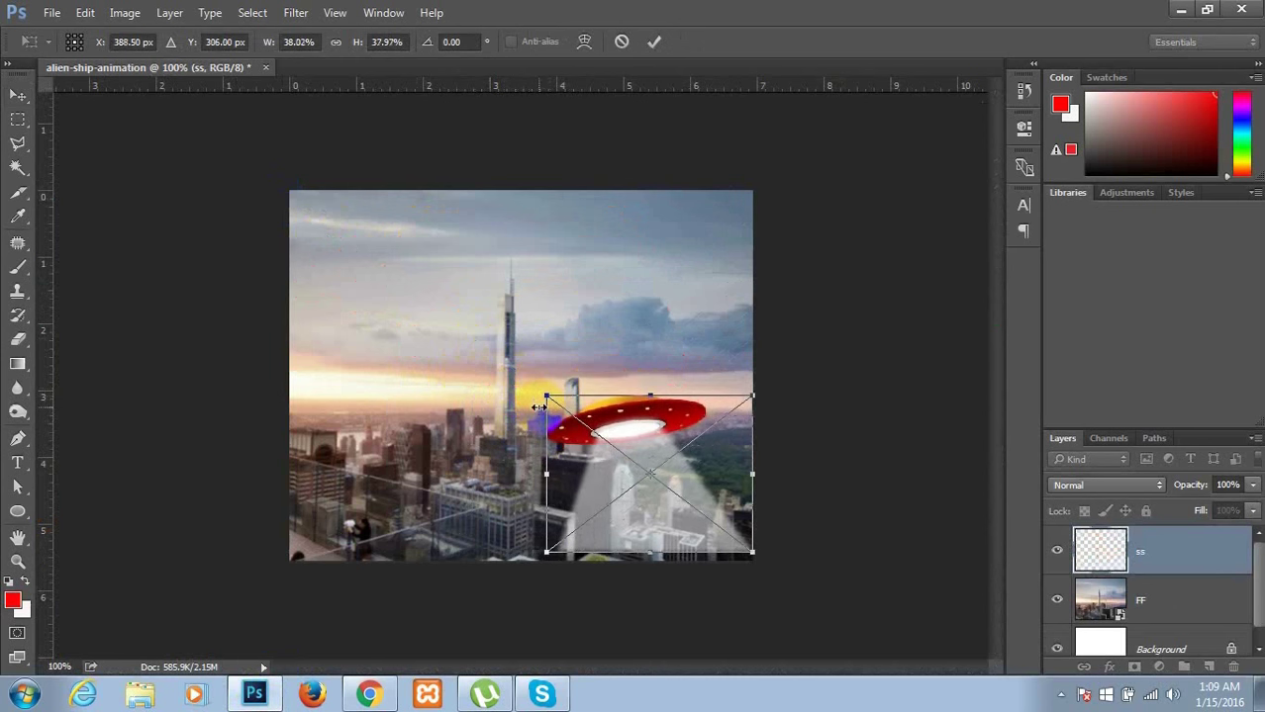
key("Return")
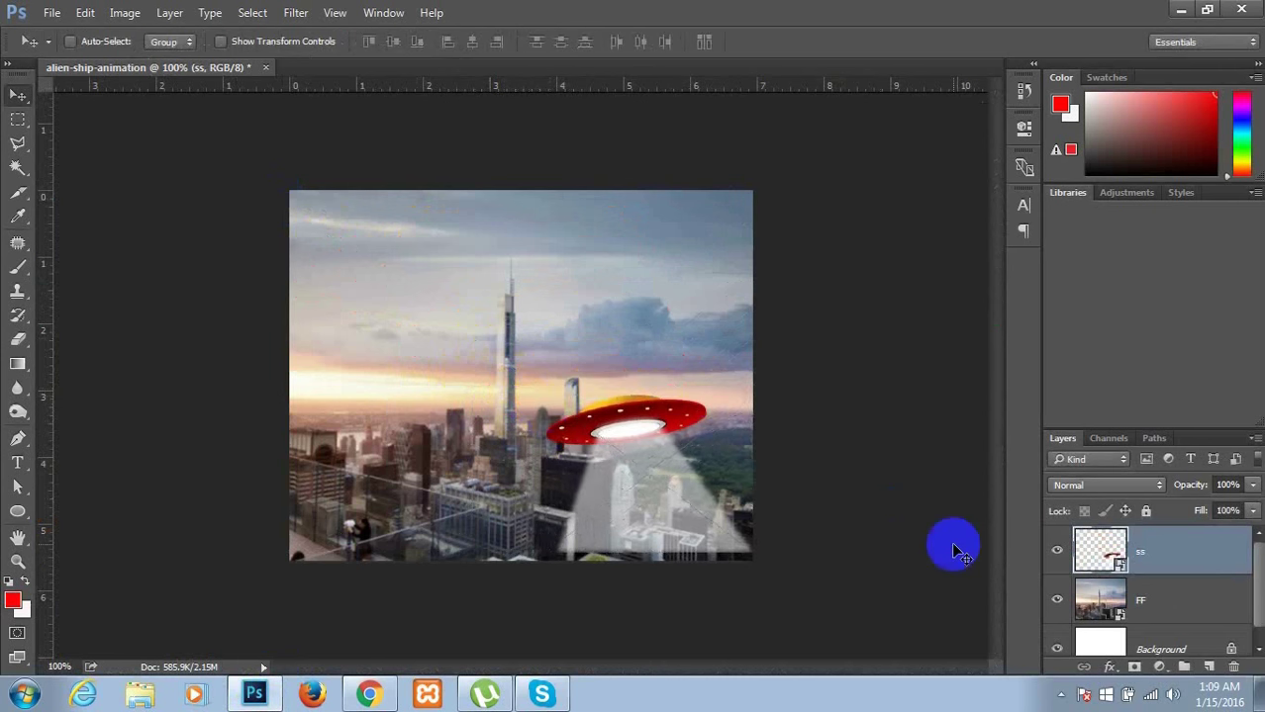
left_click(1180, 9)
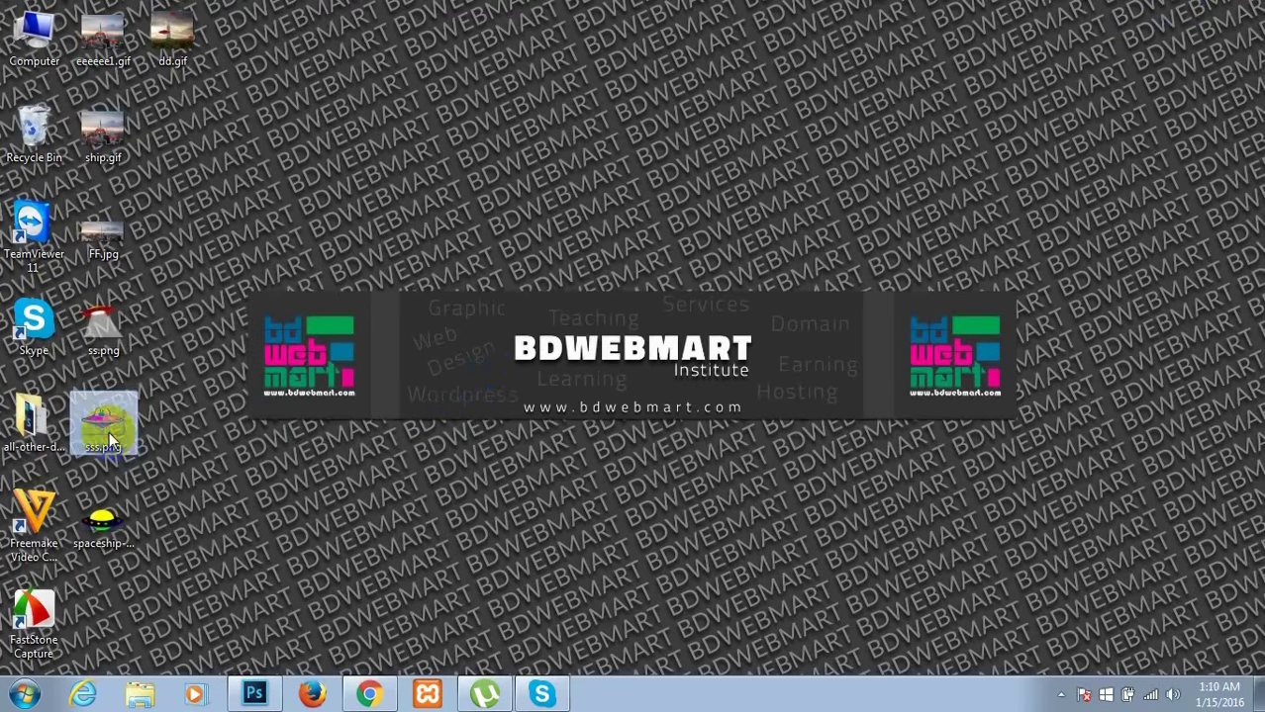
- Place sss.png and shrink the cartoon alien spaceship to about 60%
mouse_move(109, 432)
left_mouse_down()
mouse_move(262, 698)
mouse_move(380, 515)
mouse_move(377, 491)
left_mouse_up()
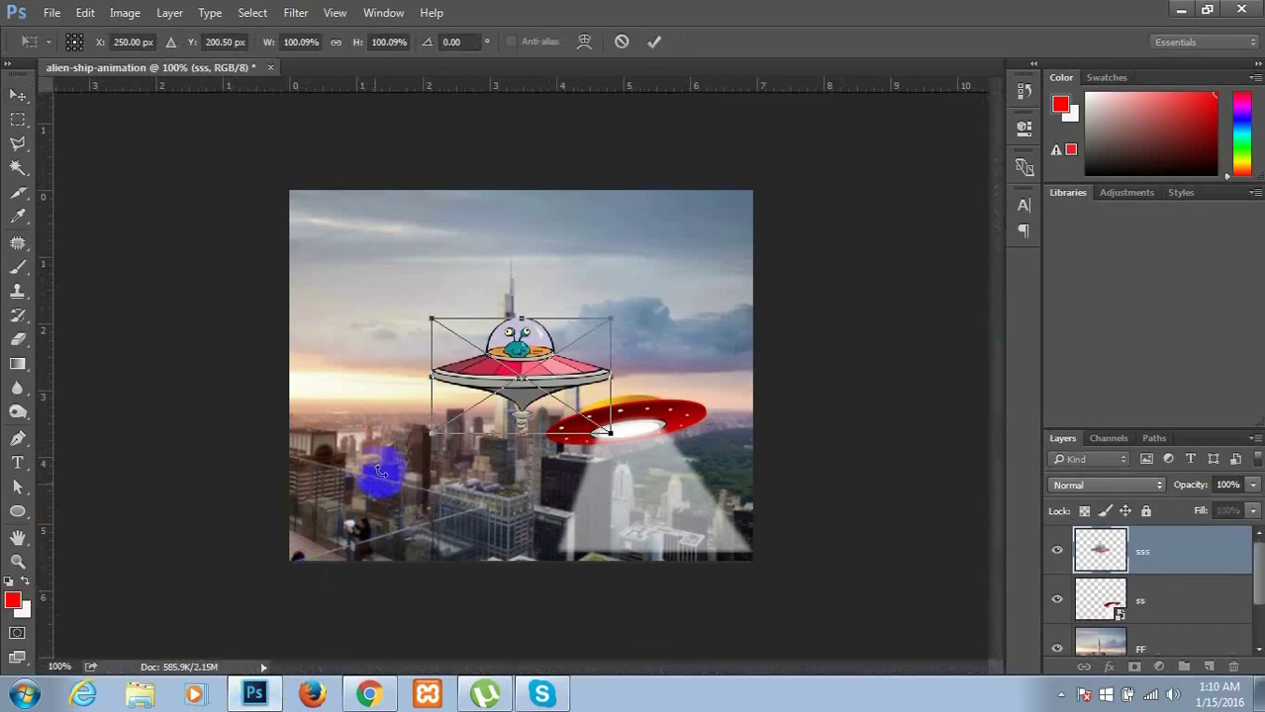
left_click_drag(609, 322, 541, 372)
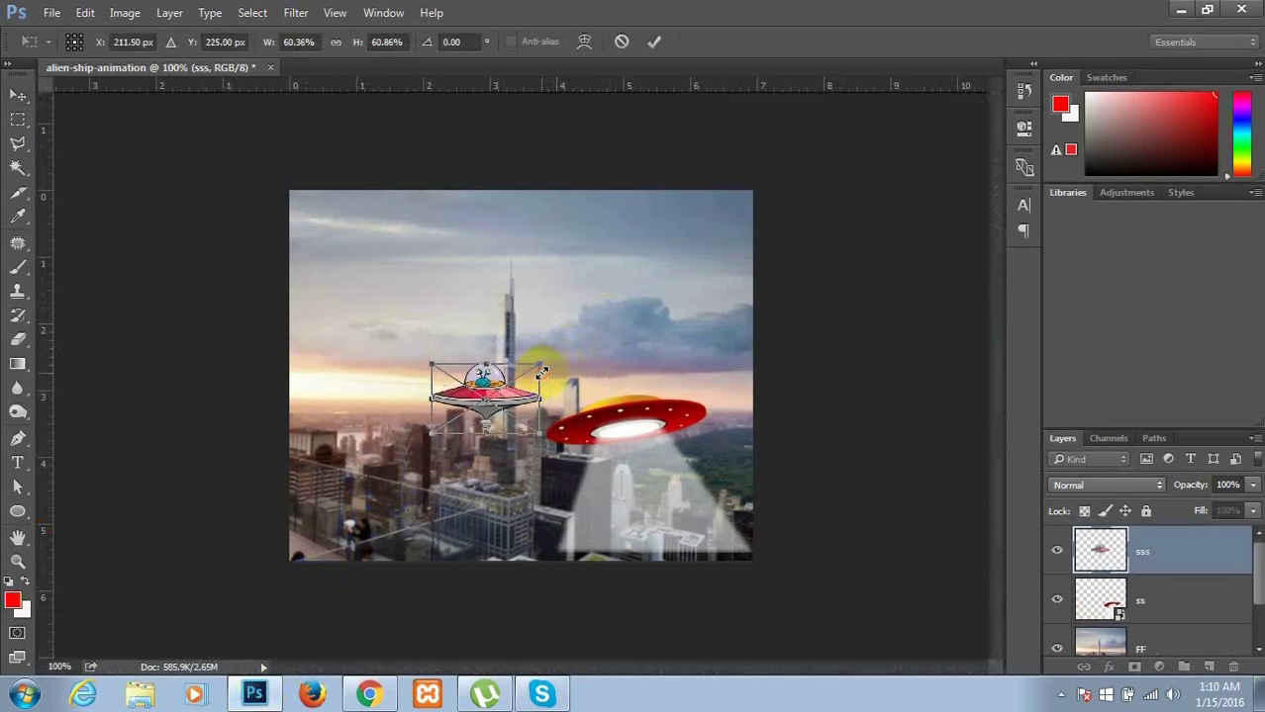
key("Return")
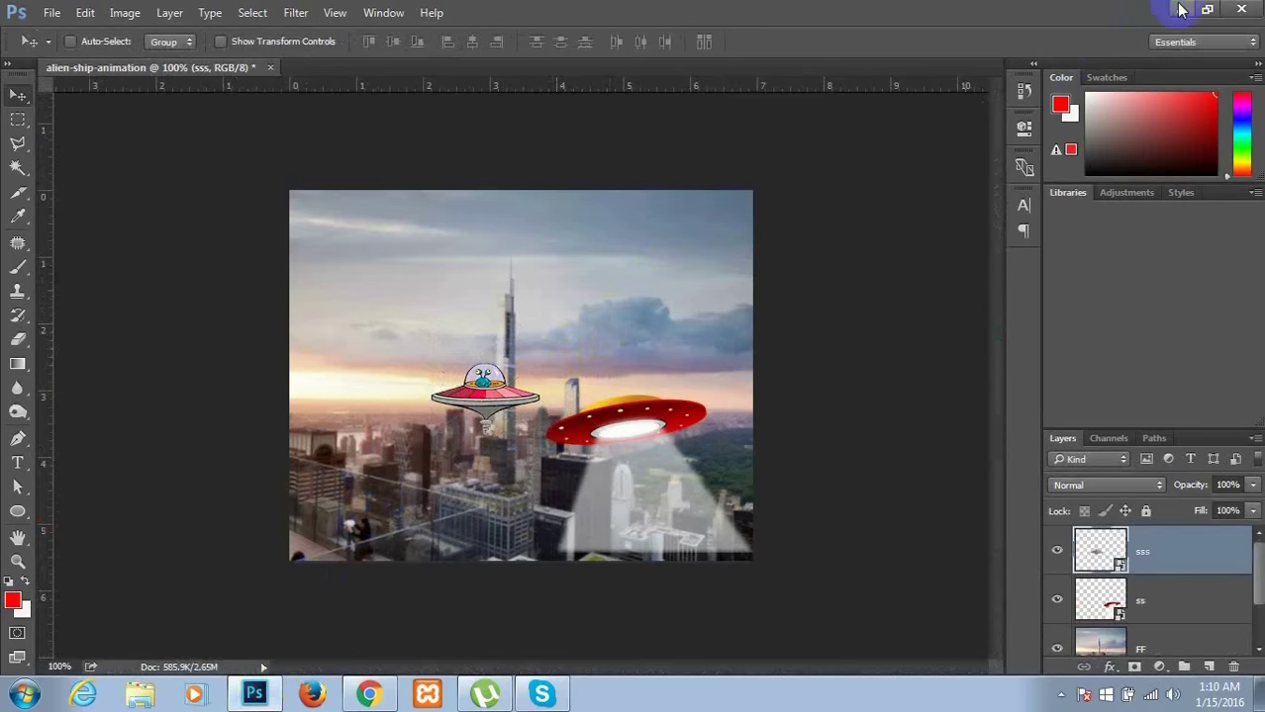
left_click(1177, 10)
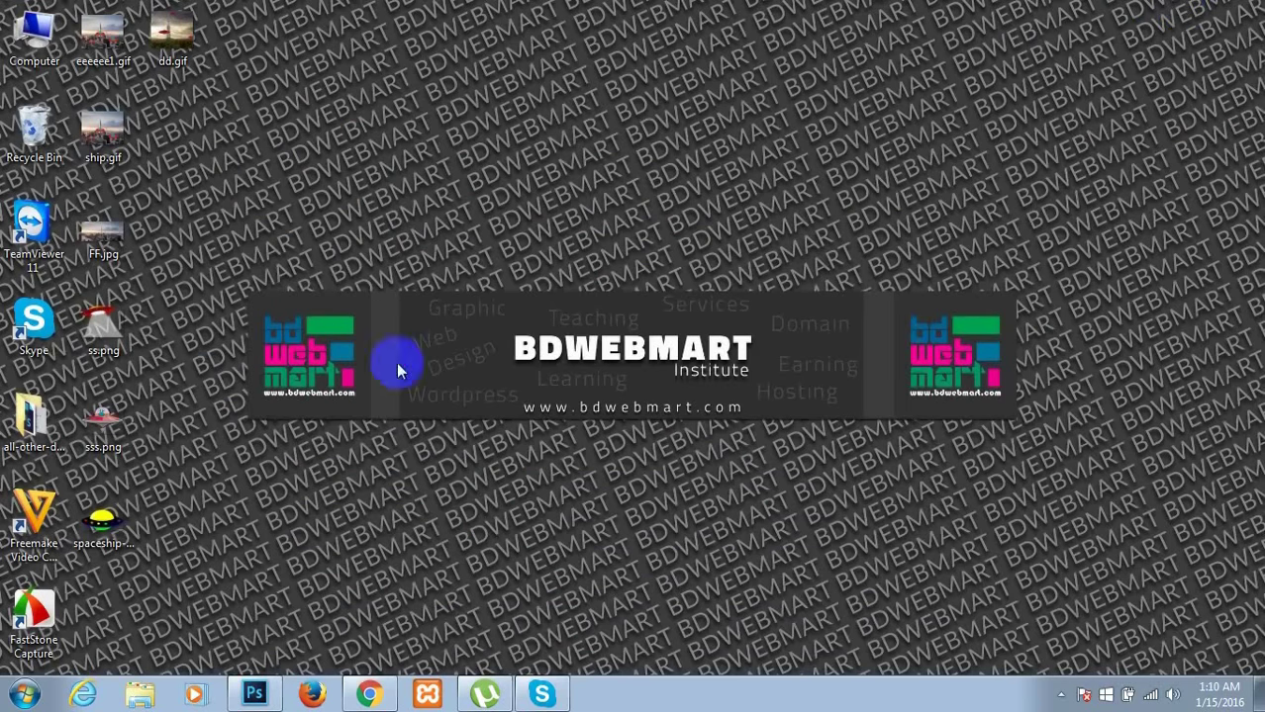
- Place the spaceship clipart, shrink it to about 17%, and move it below the pink saucer
left_click(104, 511)
left_click_drag(104, 510, 252, 667)
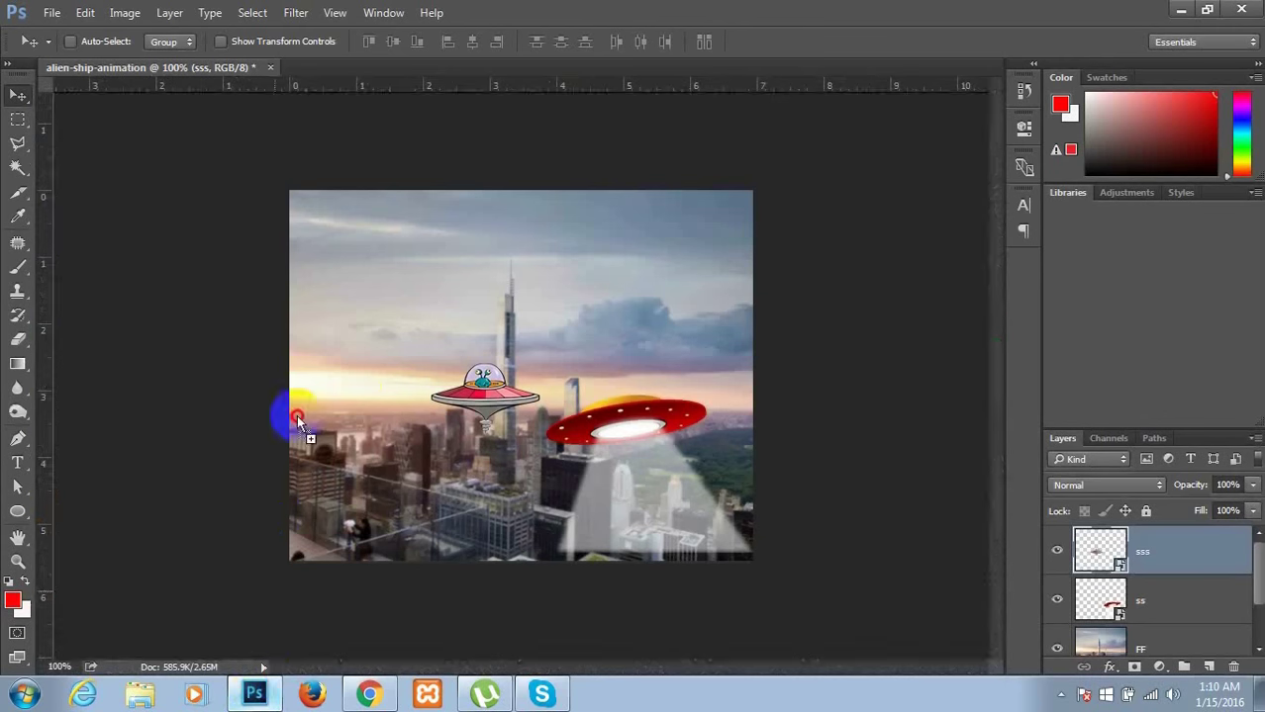
left_click_drag(257, 681, 396, 364)
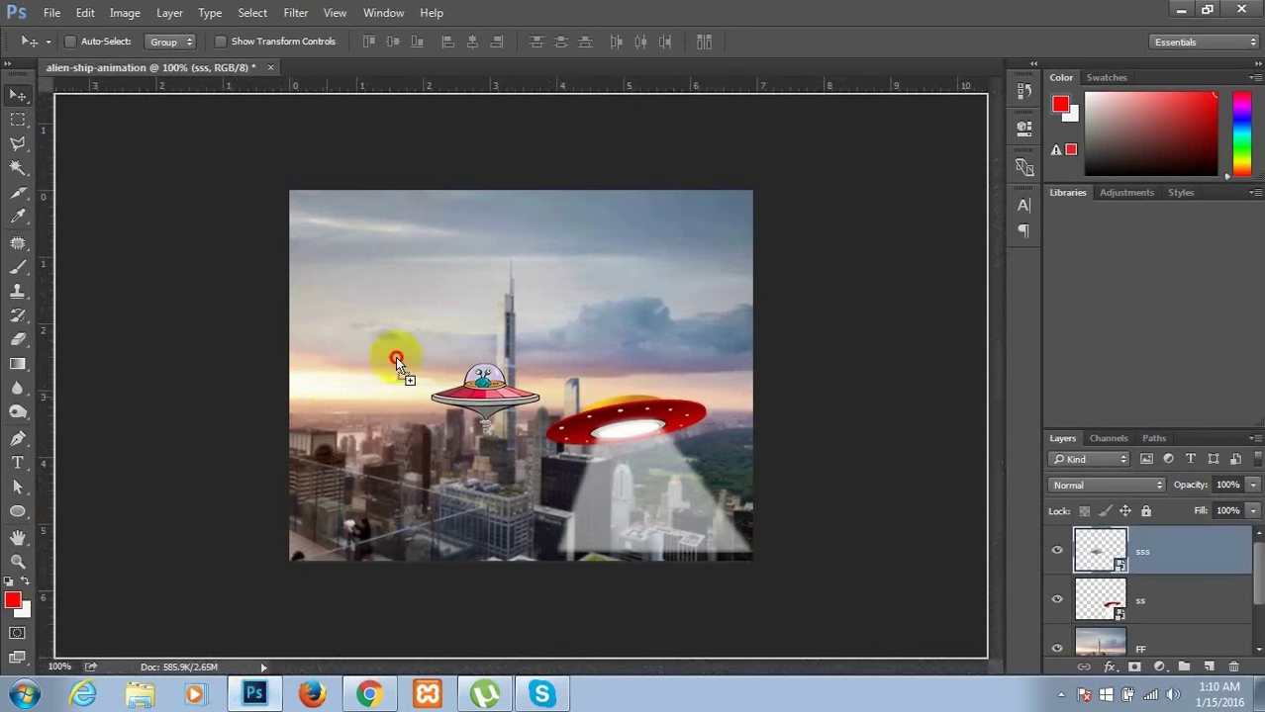
left_click_drag(374, 463, 372, 461)
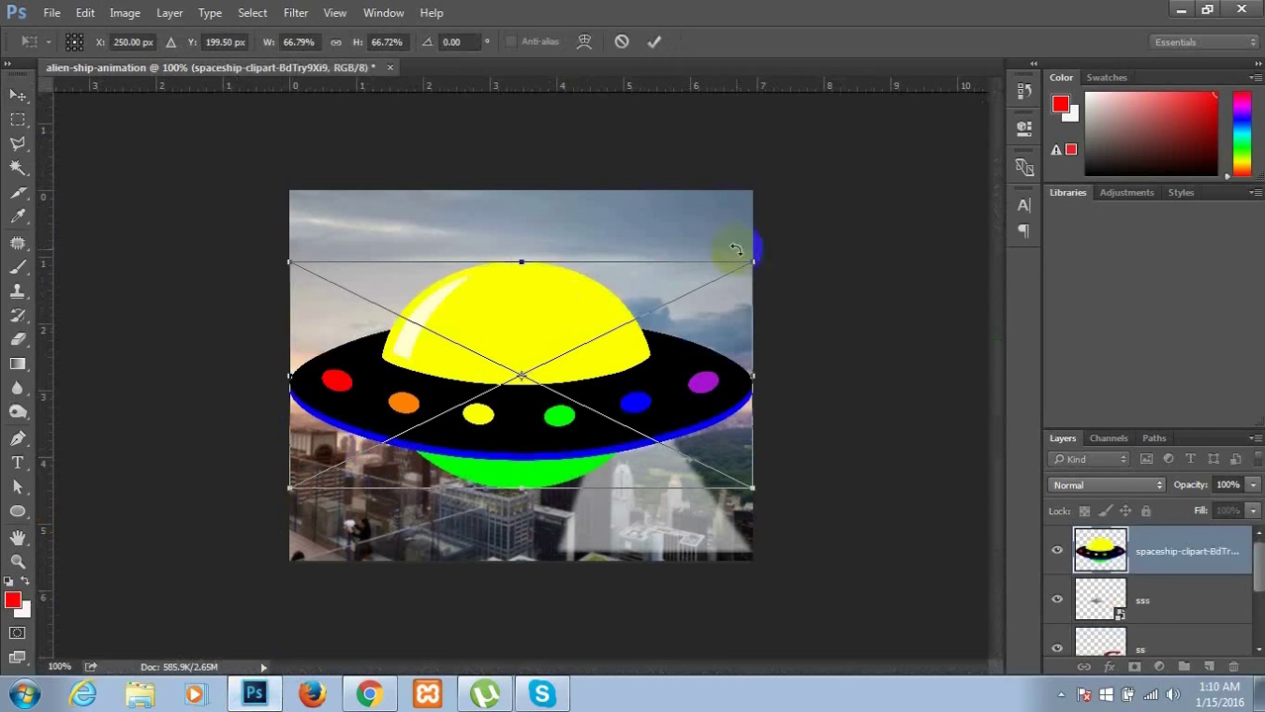
left_click_drag(755, 264, 376, 459)
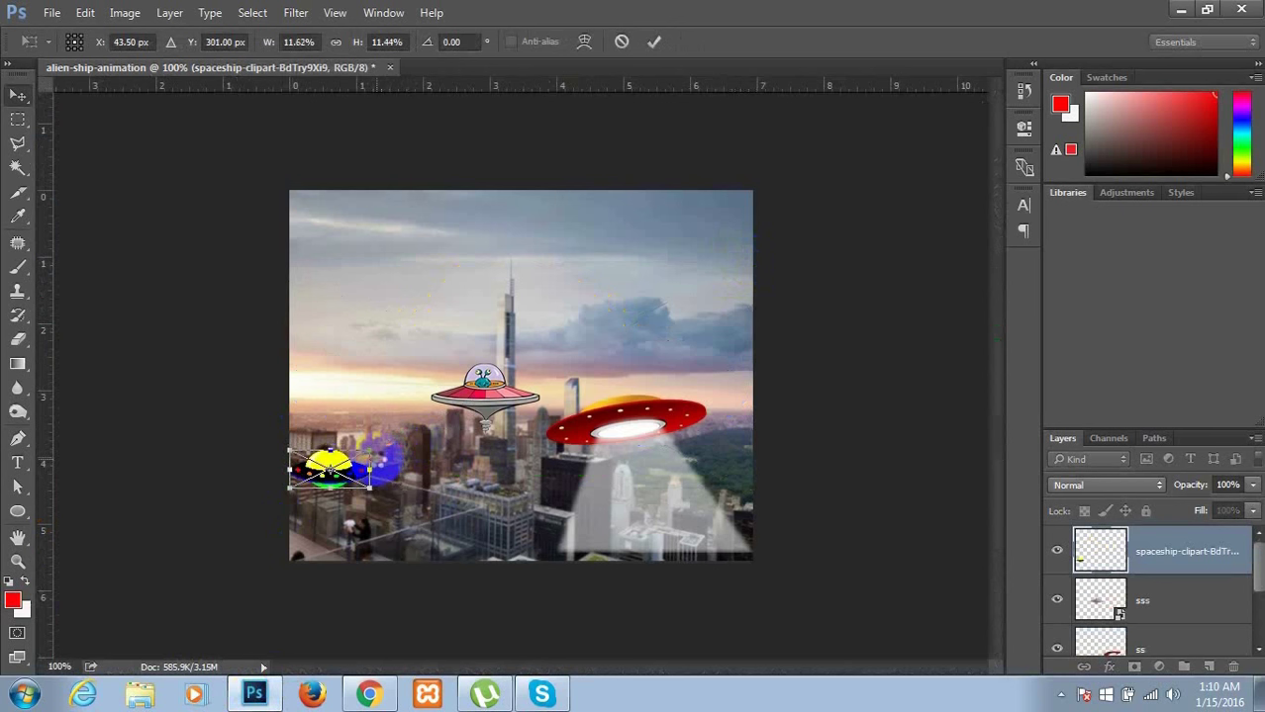
key("Return")
mouse_move(348, 479)
left_mouse_down()
mouse_move(646, 448)
mouse_move(729, 423)
left_mouse_up()
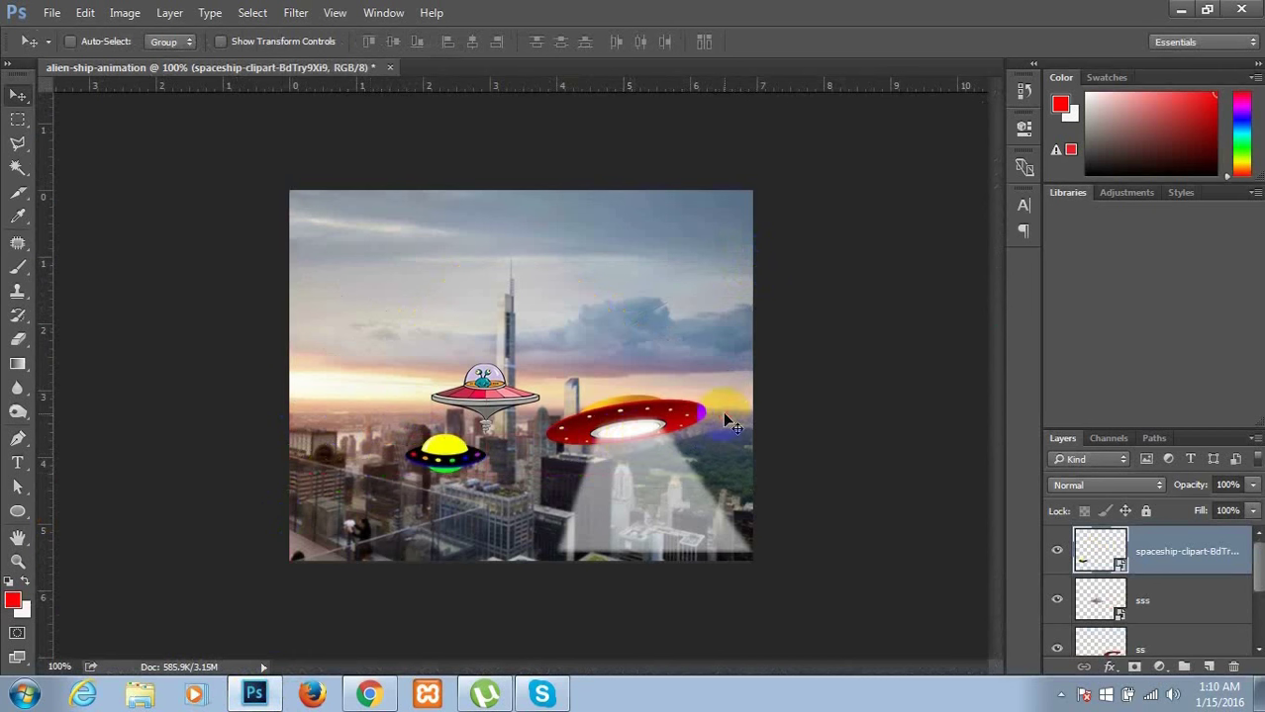
- Move the red UFO to the left edge and the yellow spaceship down over the buildings
left_click(1159, 646)
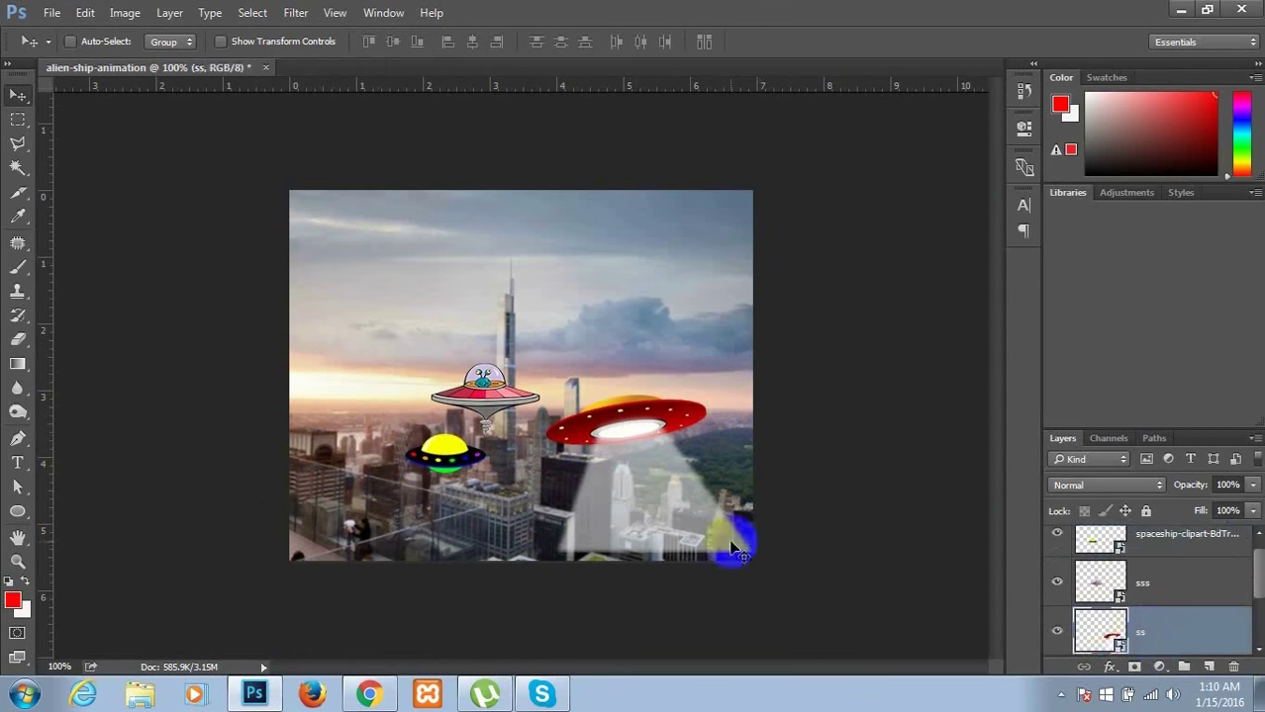
mouse_move(643, 432)
left_mouse_down()
mouse_move(381, 444)
mouse_move(352, 483)
left_mouse_up()
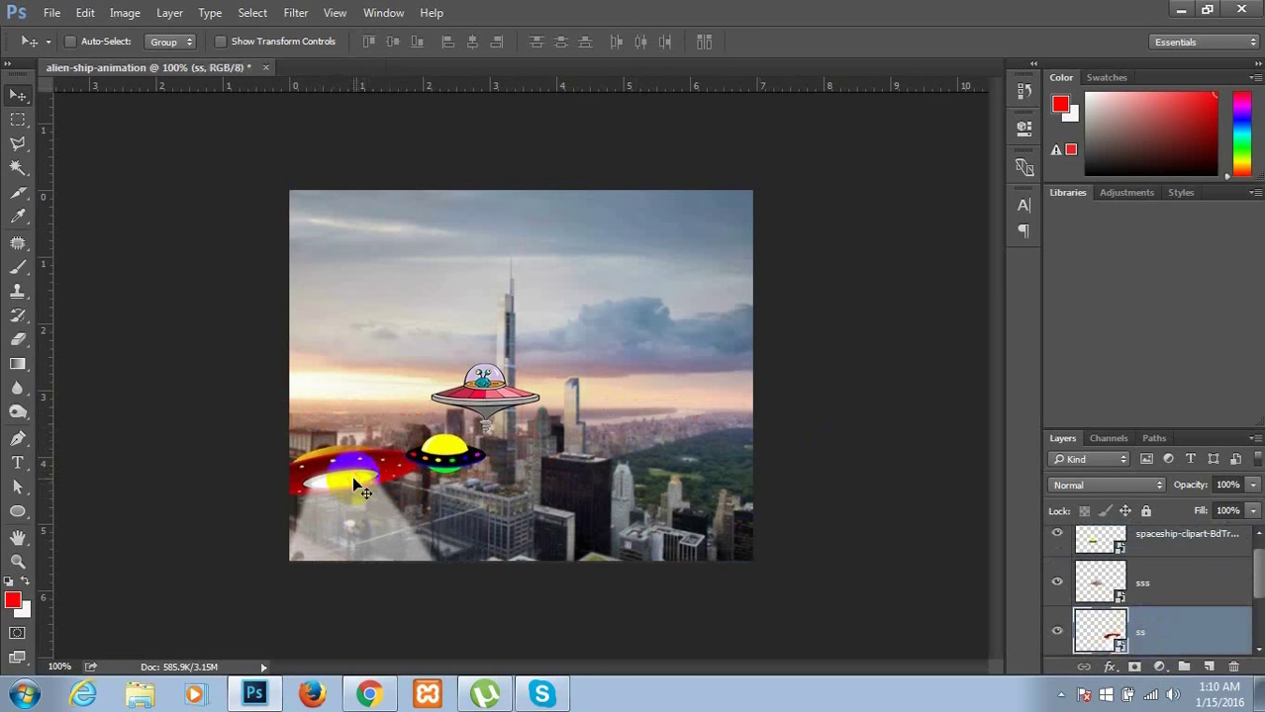
left_click(1178, 551)
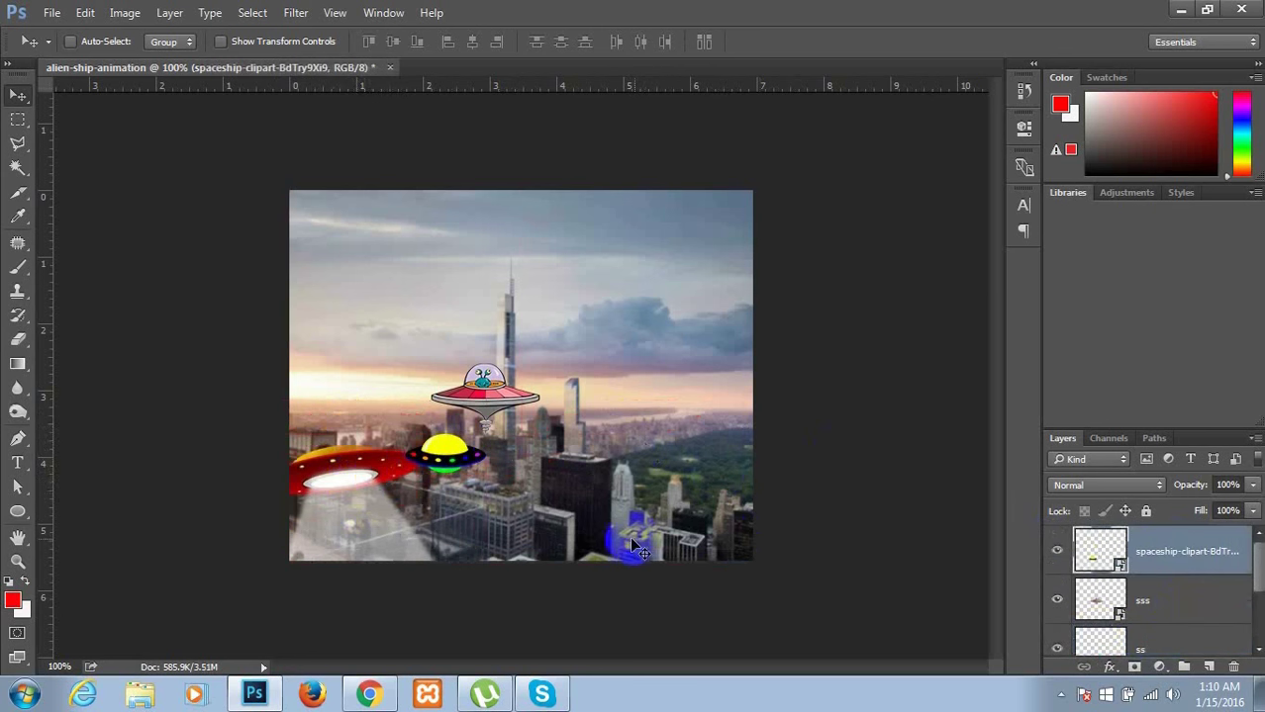
left_click_drag(470, 468, 644, 507)
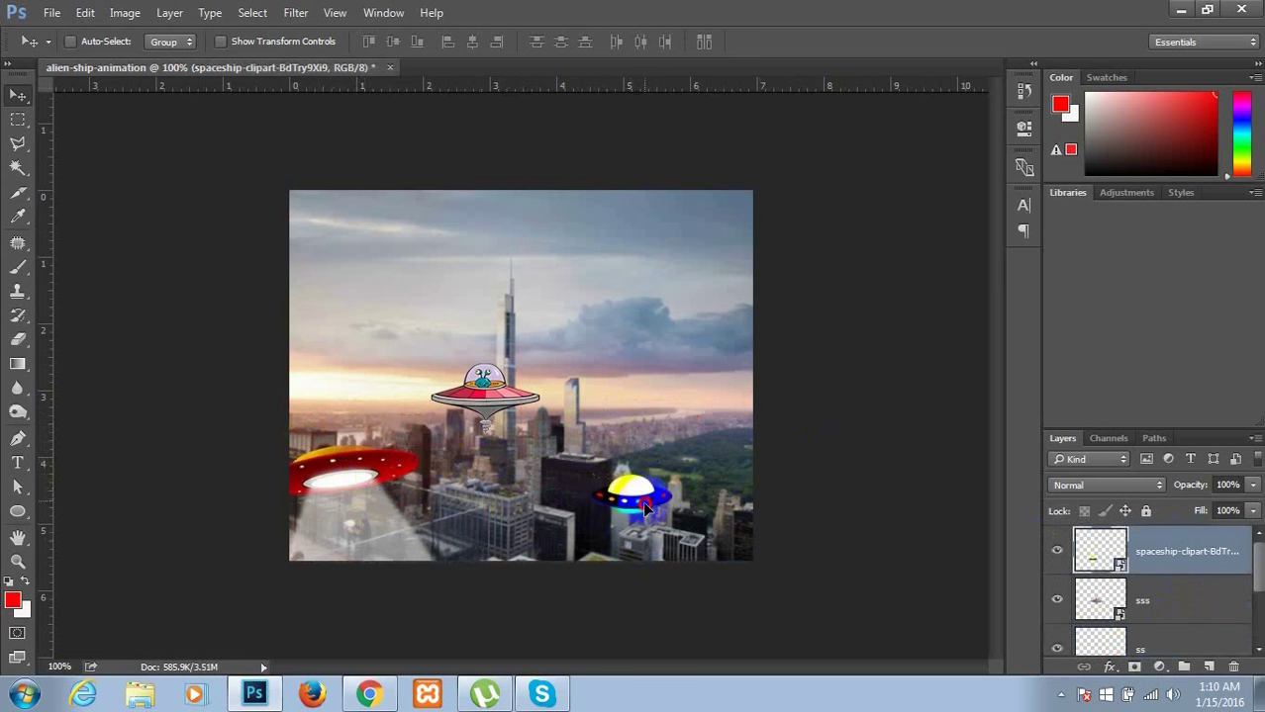
left_click(834, 415)
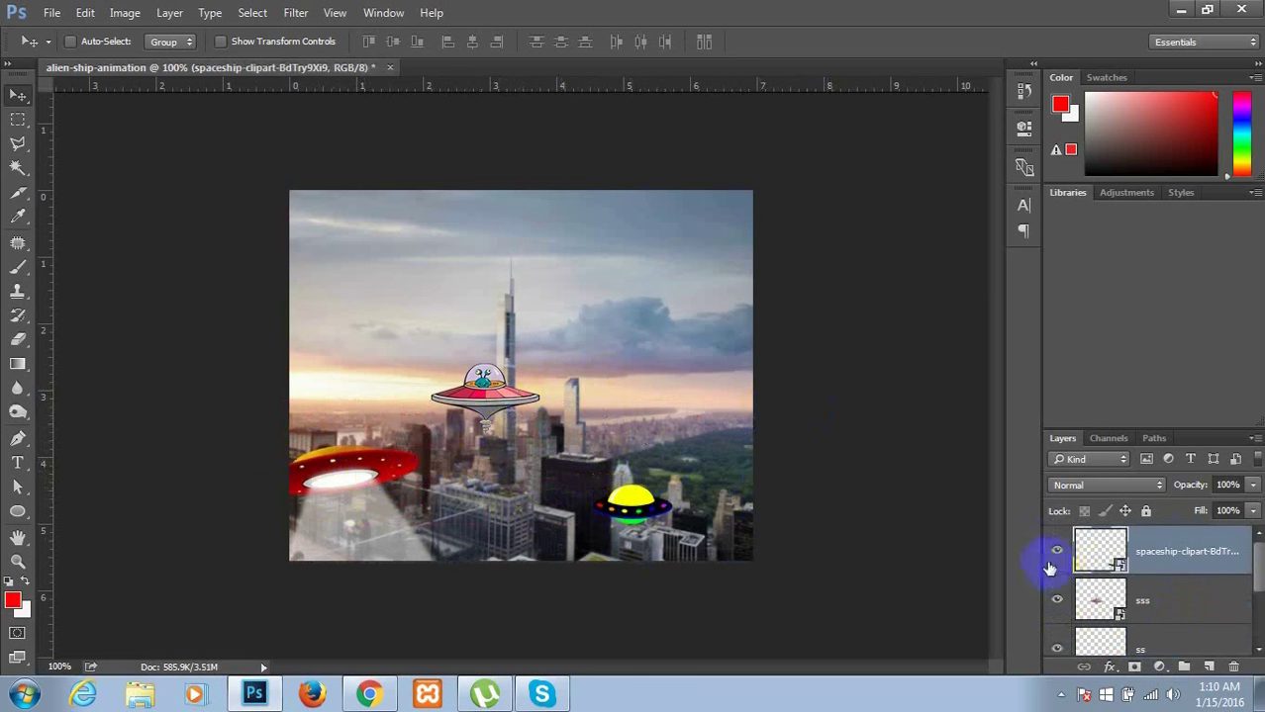
left_click(1123, 559)
- Hide the small yellow spaceship and pink saucer layers
left_click(1056, 552)
left_click(1056, 604)
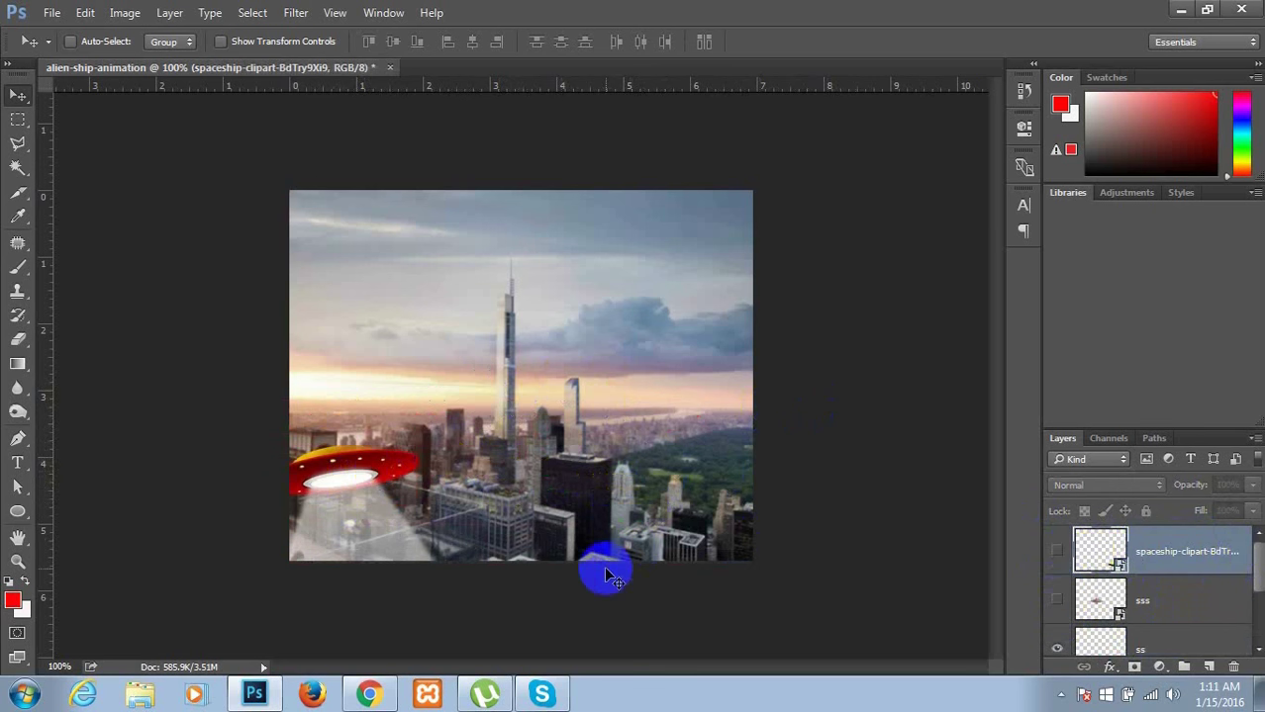
left_click(498, 496)
left_click(332, 471)
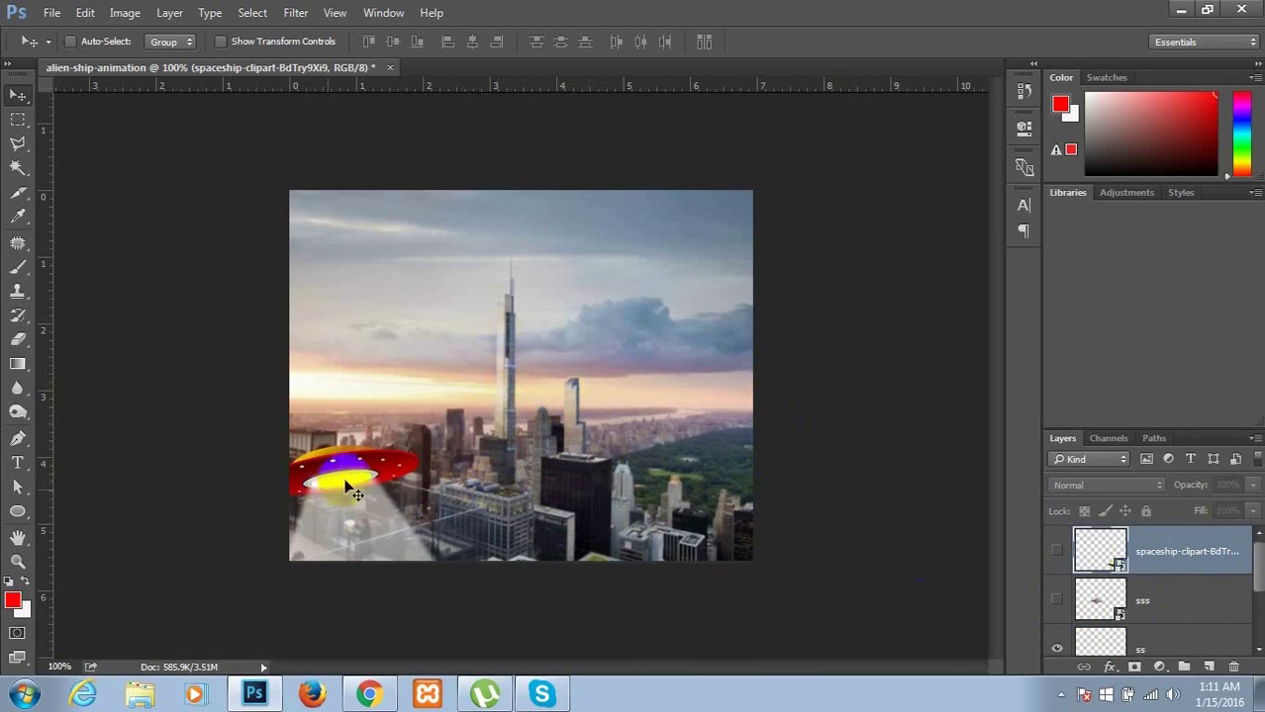
left_click(1257, 629)
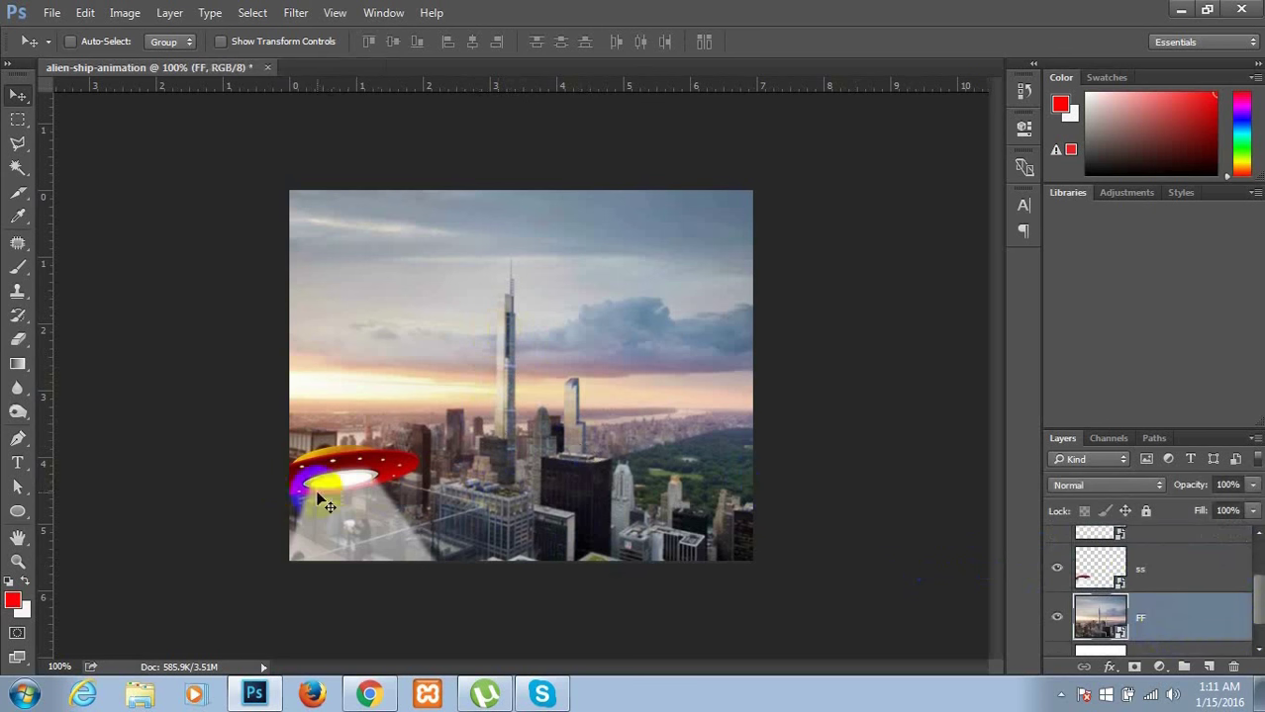
- Outline the tall tower with the Polygonal Lasso and copy it onto a new layer with Ctrl+J
left_click(18, 145)
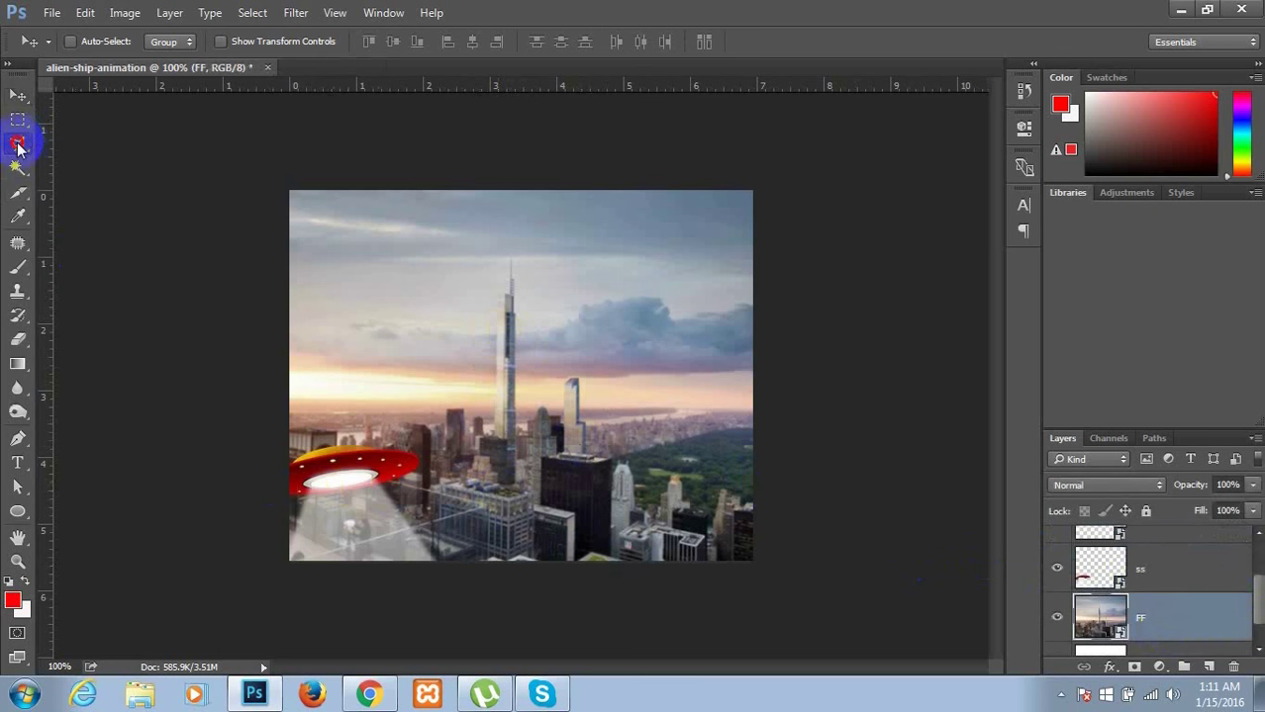
left_click(116, 160)
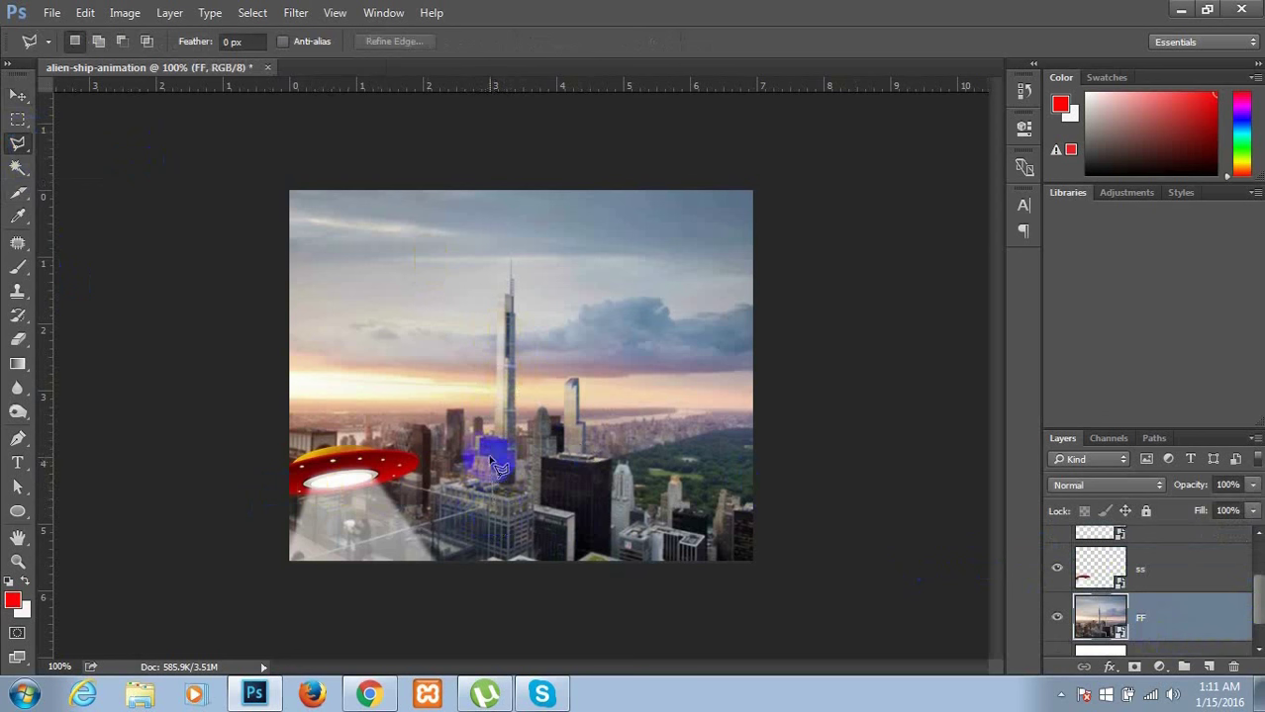
left_click(495, 410)
left_click(497, 297)
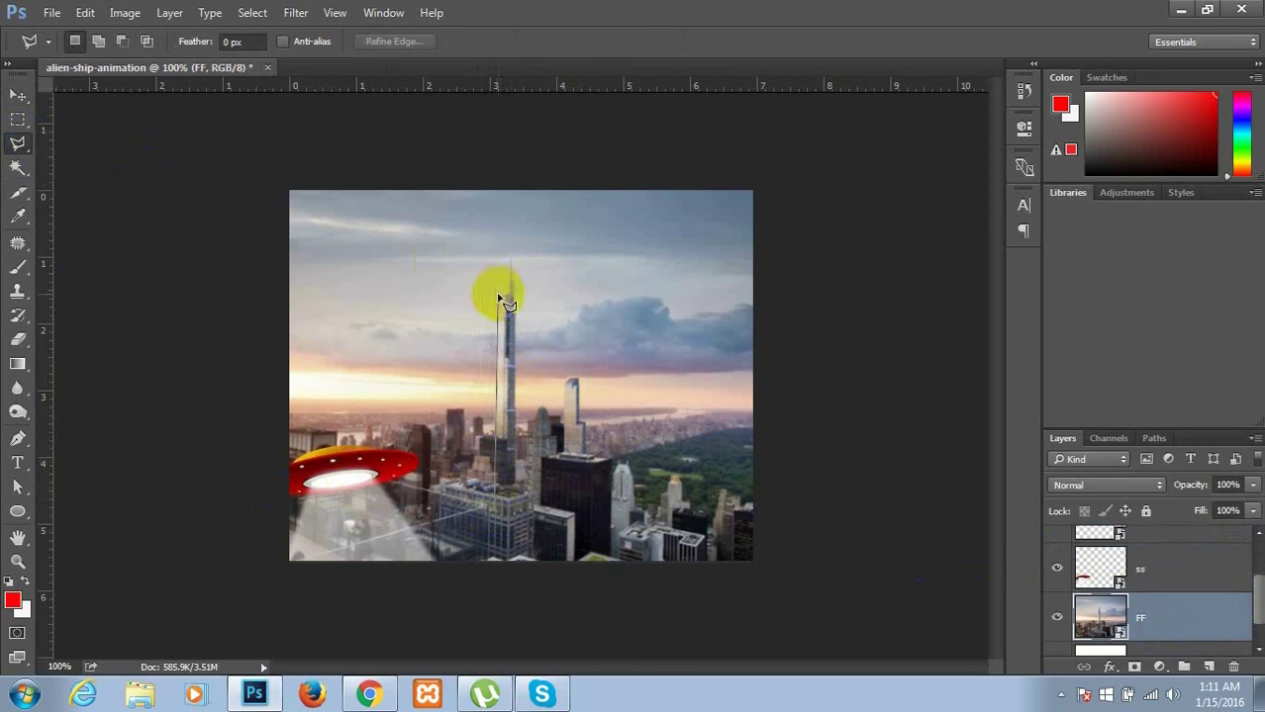
left_click(497, 295)
left_click(516, 297)
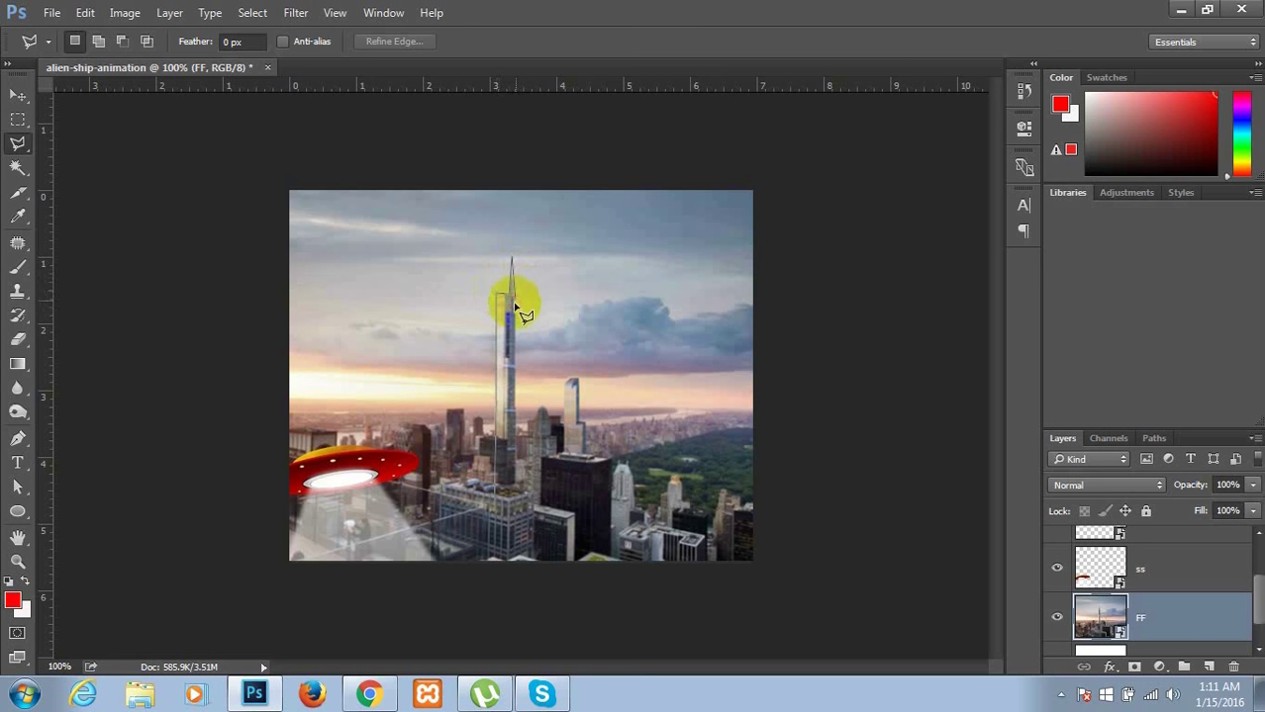
left_click(521, 381)
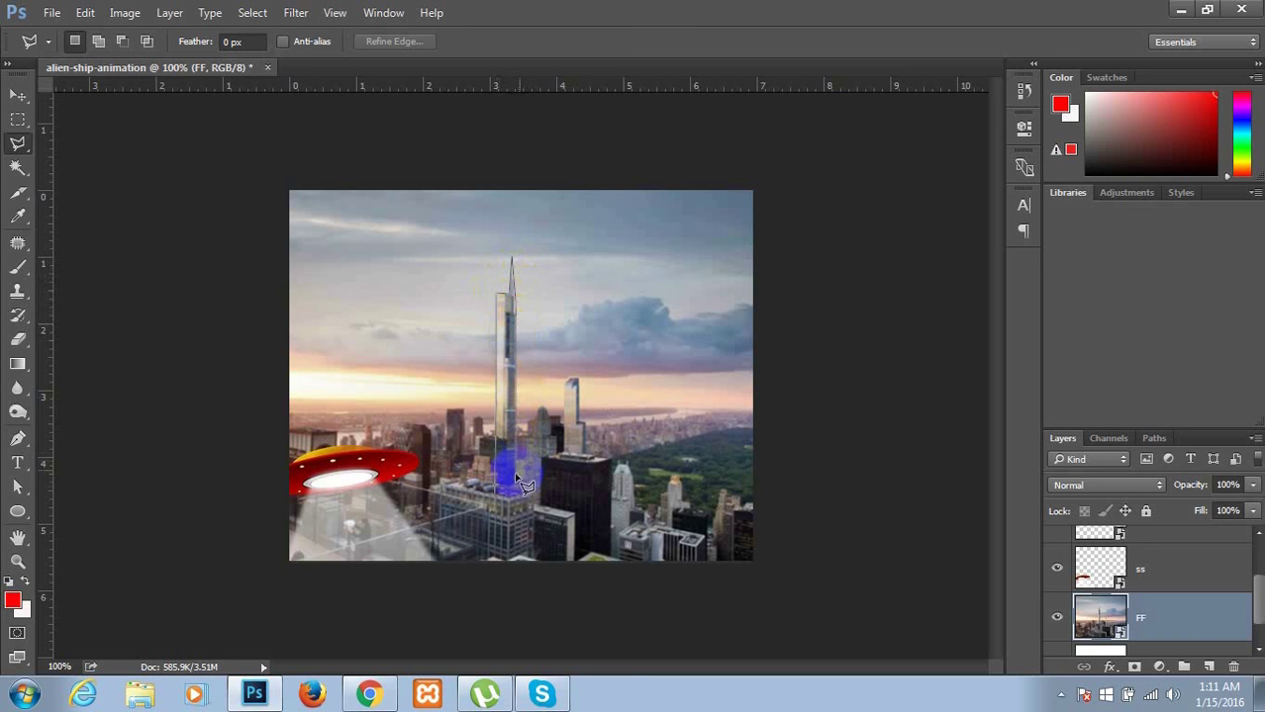
left_click(533, 538)
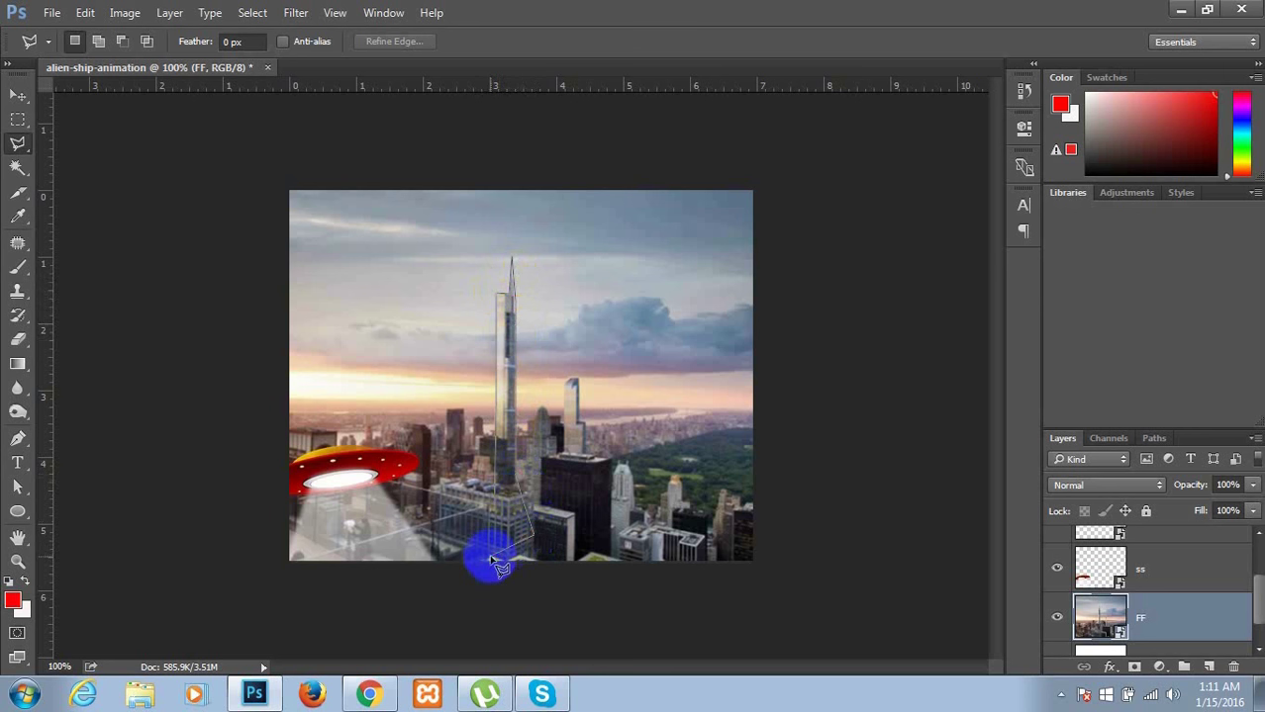
left_click(491, 560)
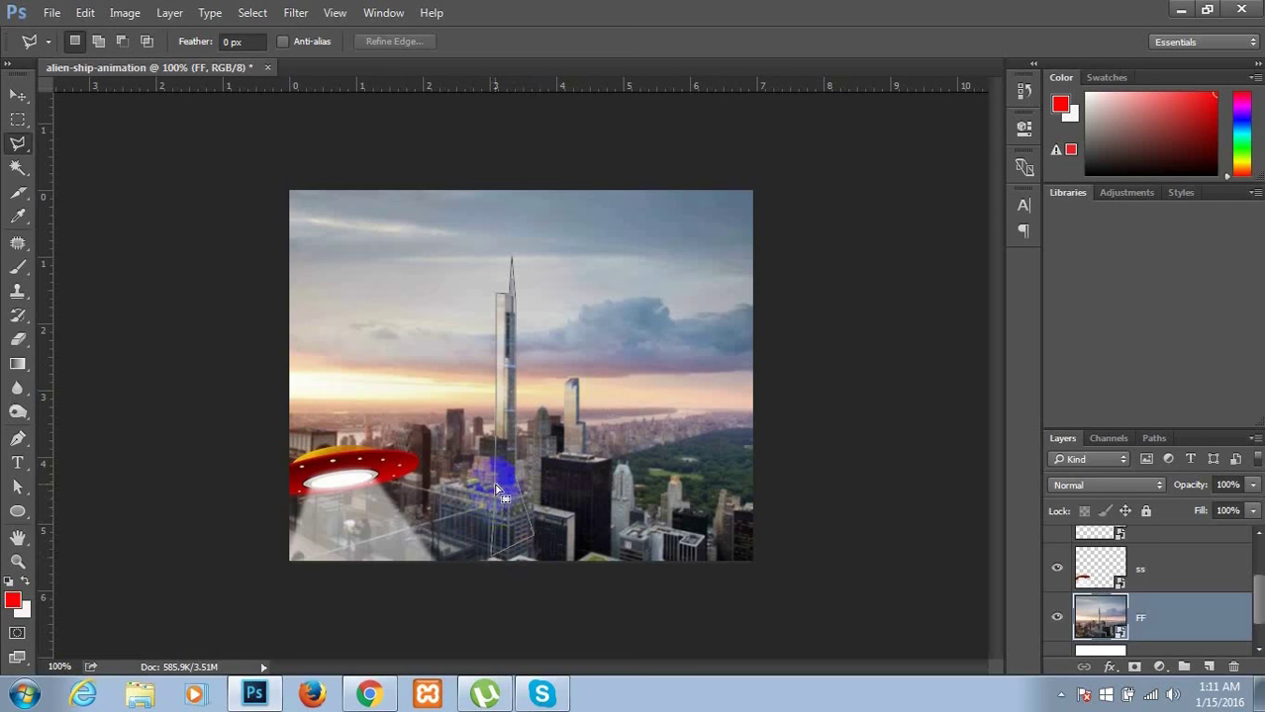
double_click(497, 488)
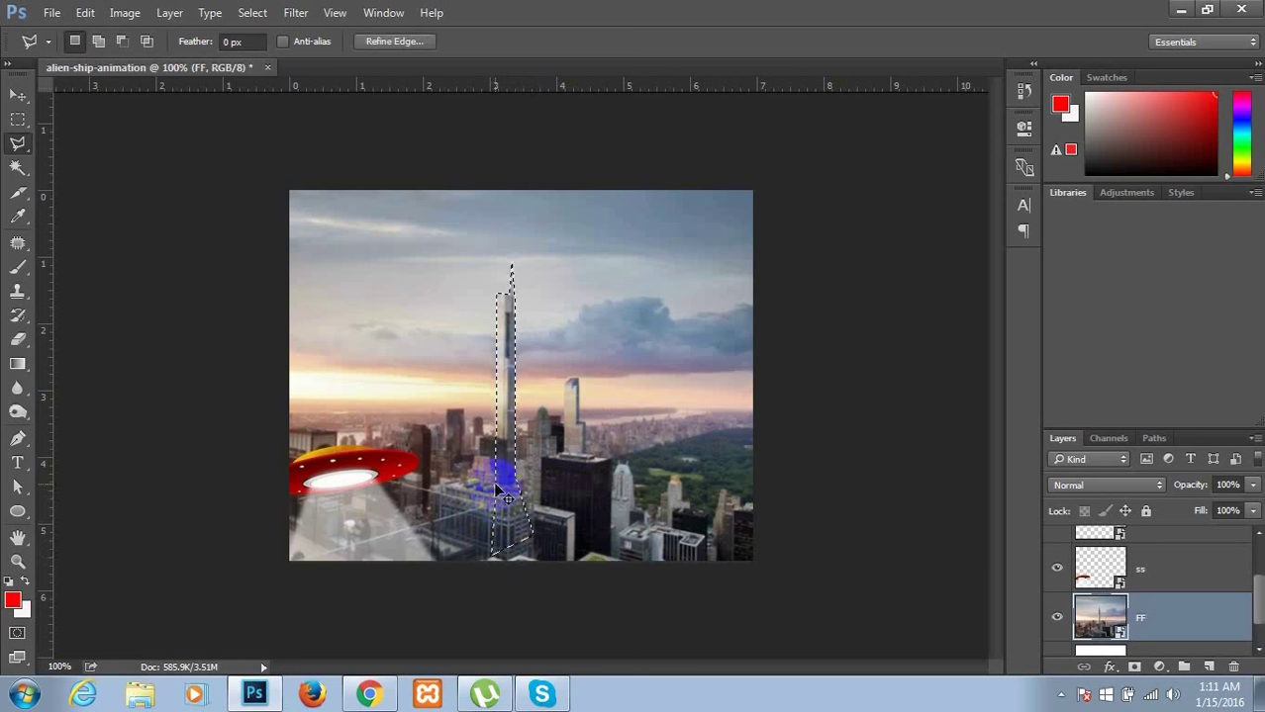
key("ctrl+j")
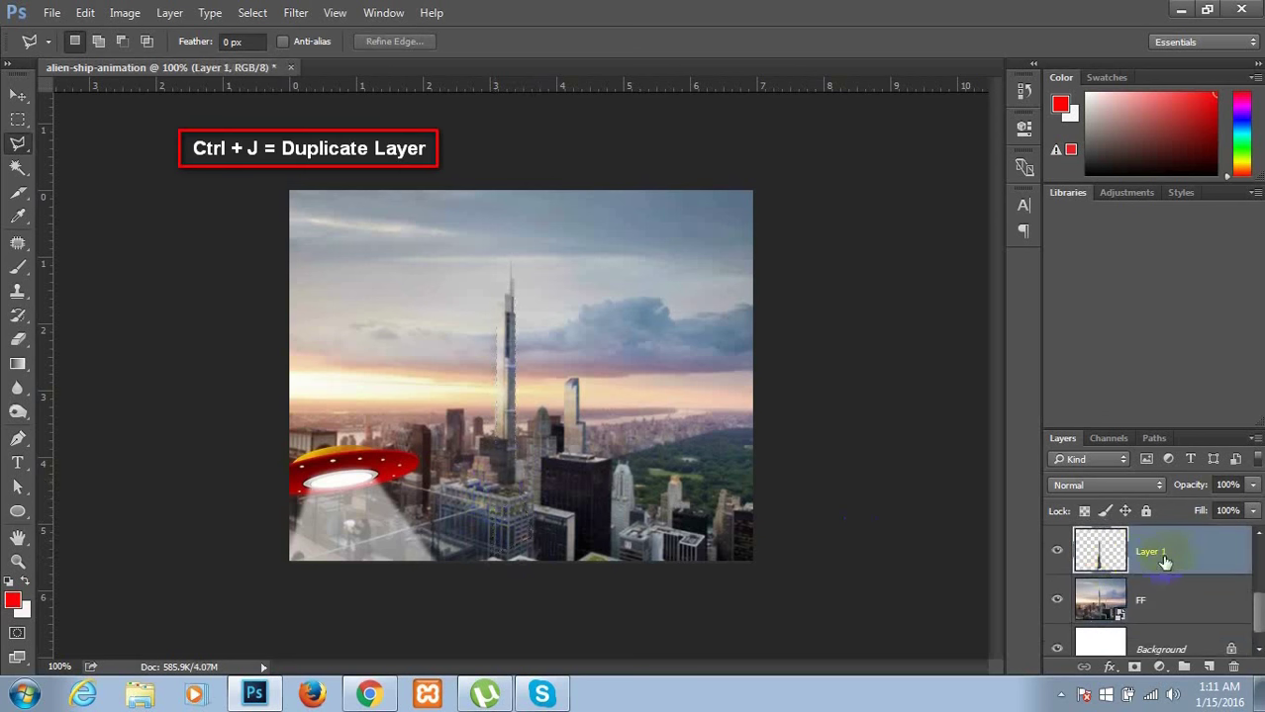
- Rename Layer 1 to 'tower'
double_click(1146, 554)
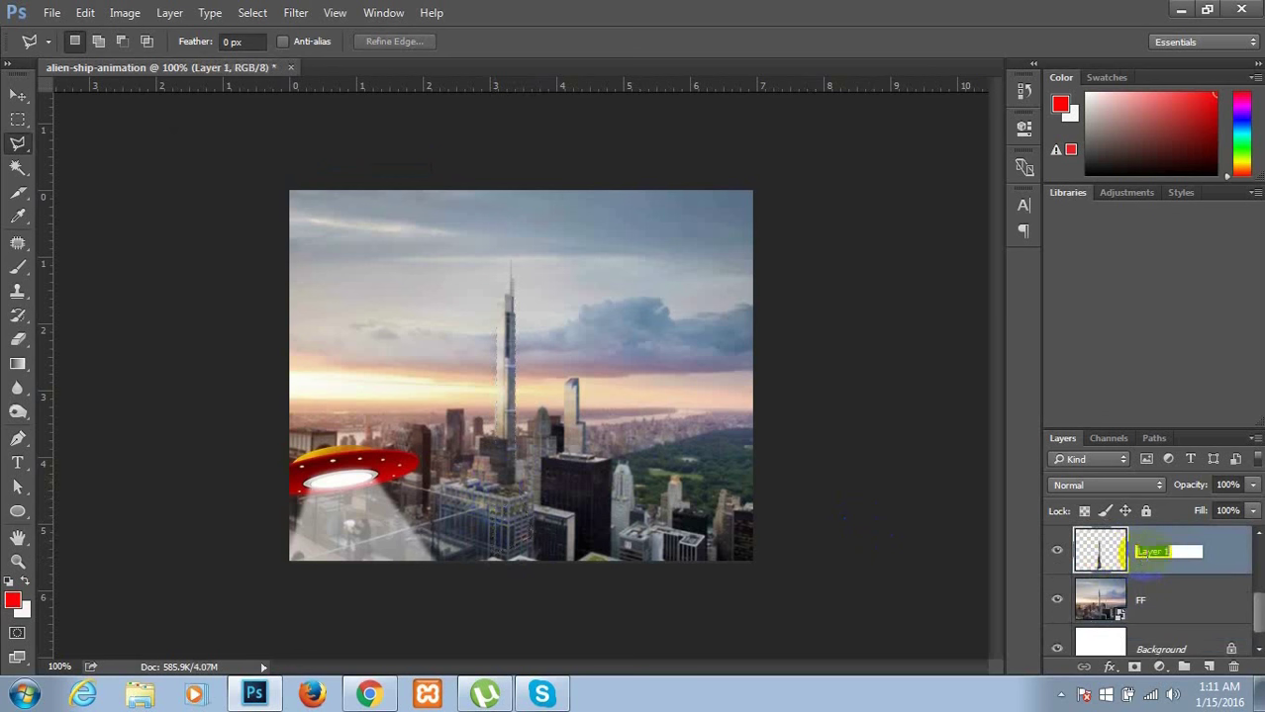
type("tower")
key("Return")
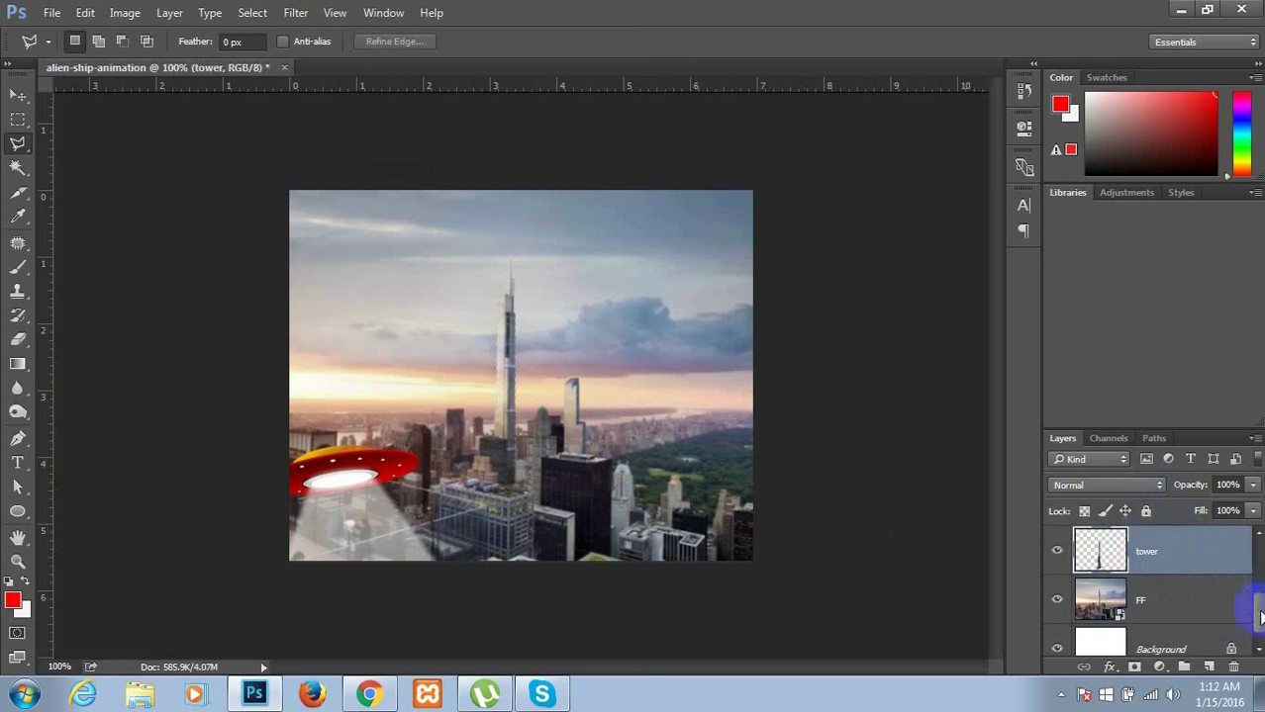
- Move the tower layer above the ss layer and toggle the red UFO to check the stacking
left_click(1258, 535)
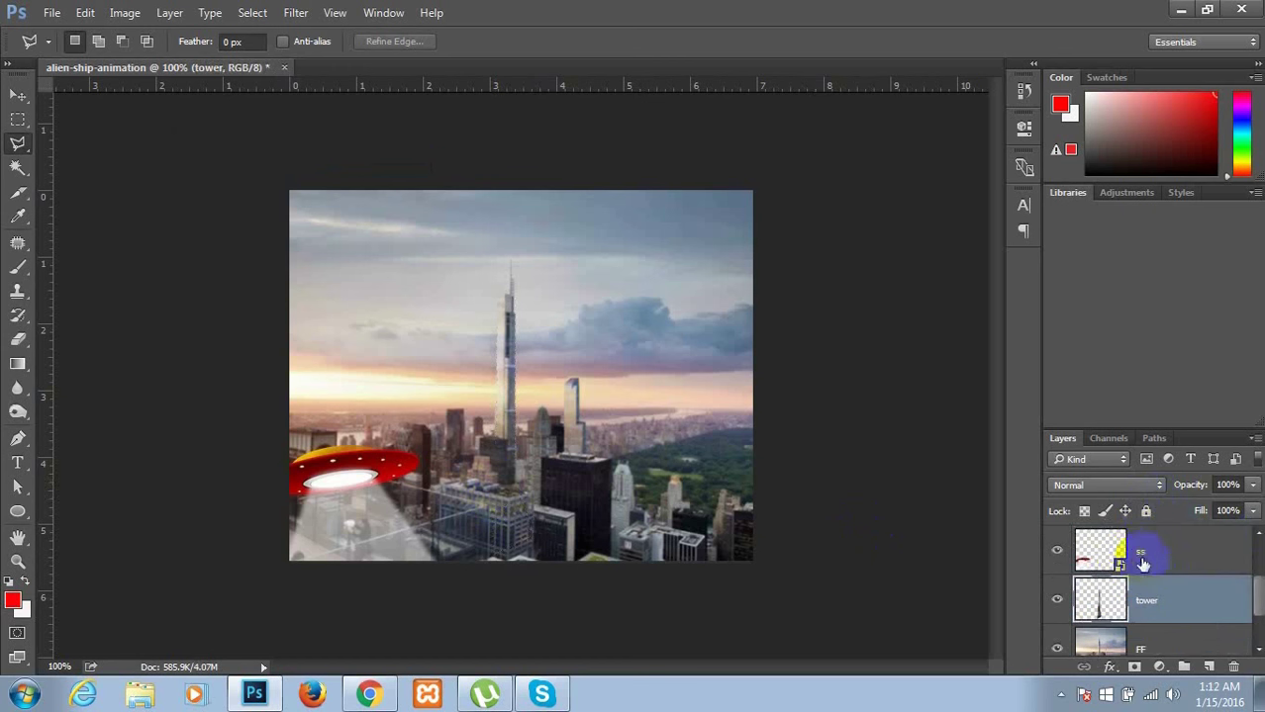
left_click(1138, 557)
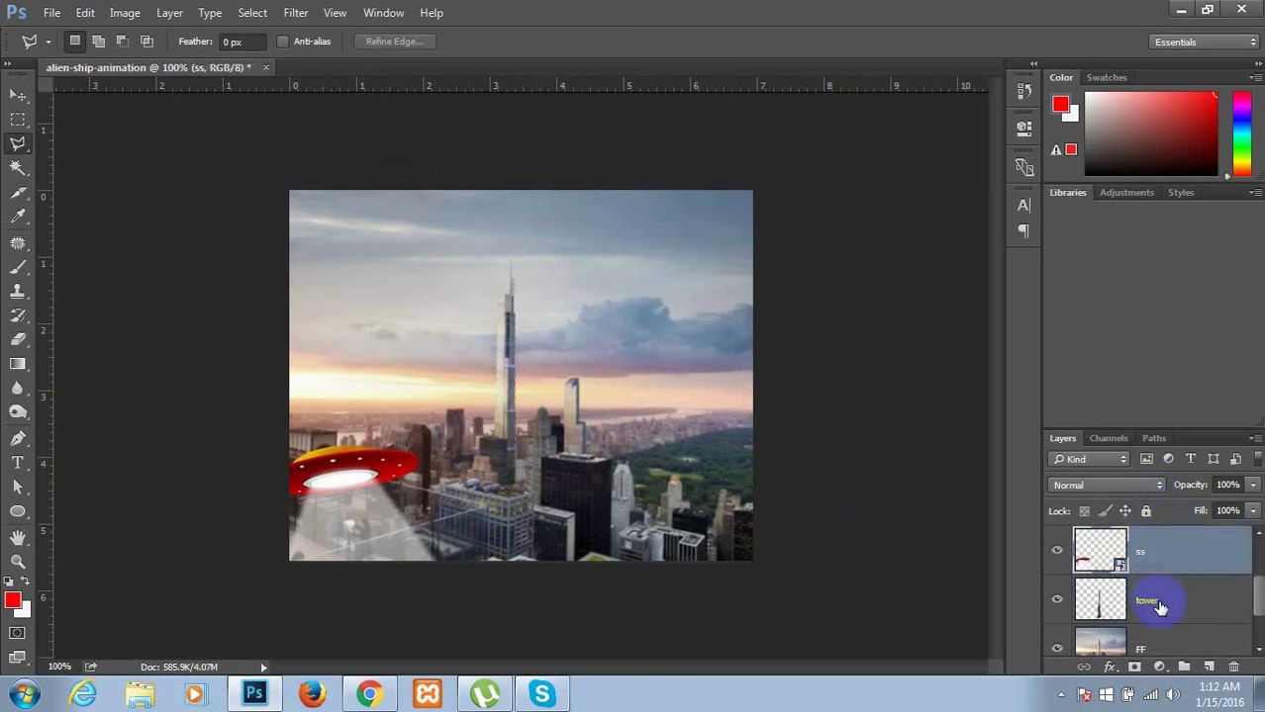
left_click(1156, 601)
scroll(1164, 532, "up", 2)
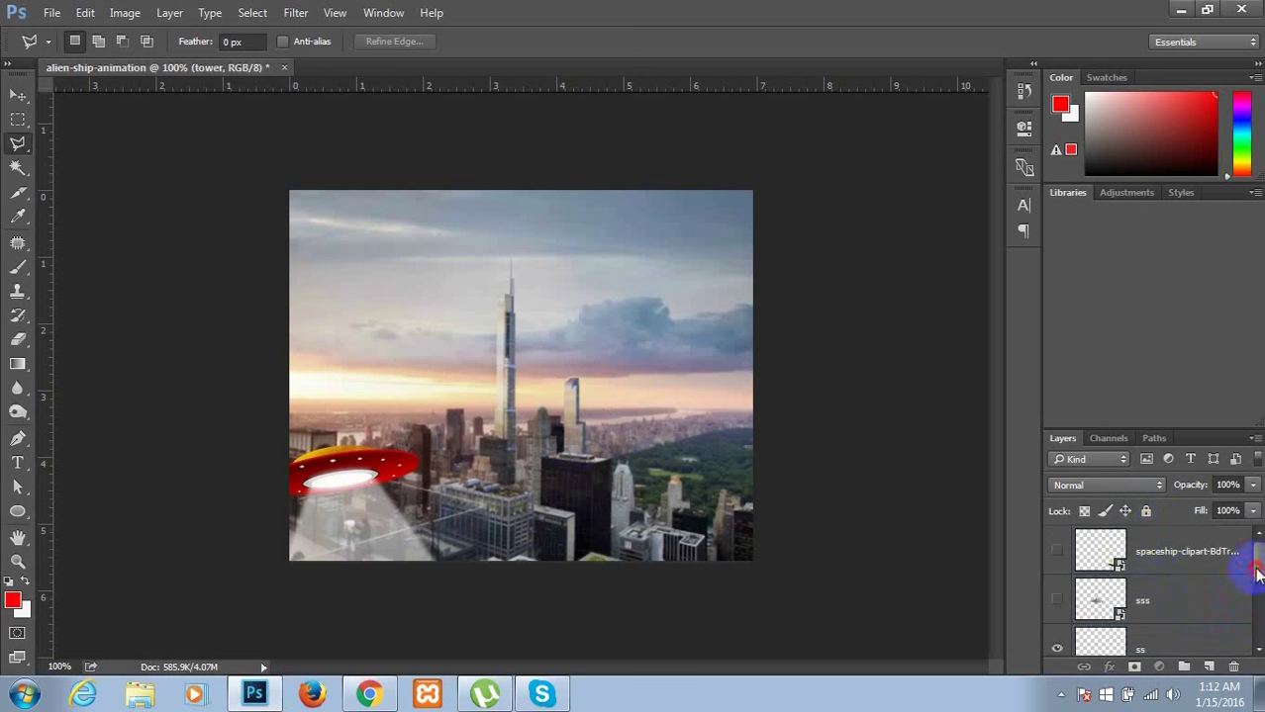
scroll(1249, 582, "down", 2)
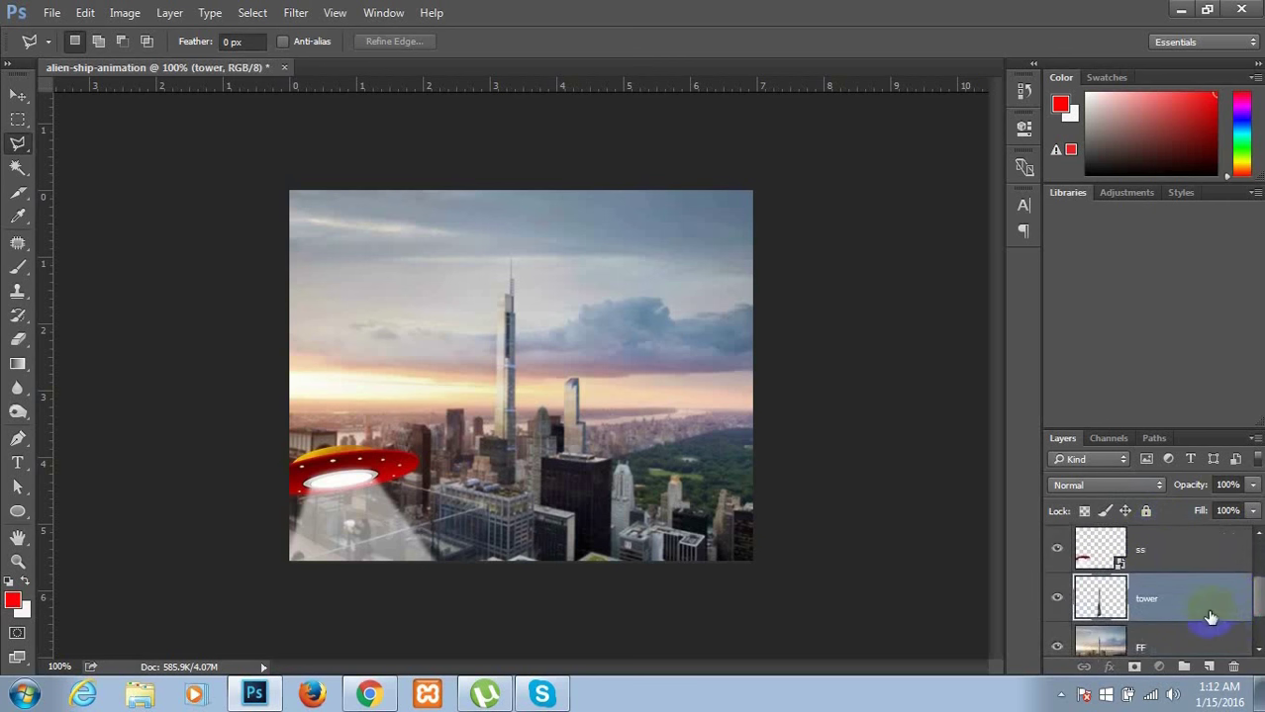
mouse_move(1211, 617)
left_mouse_down()
mouse_move(1202, 568)
mouse_move(1173, 552)
left_mouse_up()
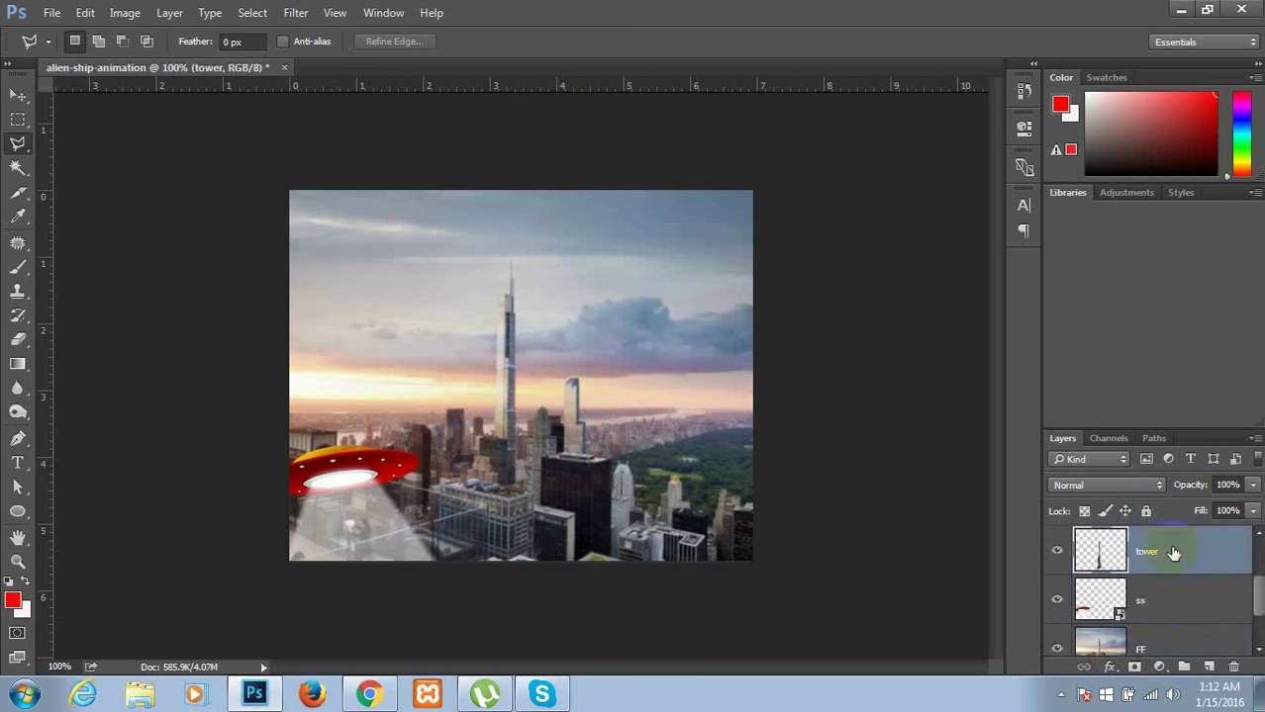
left_click(1059, 602)
left_click(1059, 603)
- Test the red UFO behind the tower, then show the pink saucer and yellow spaceship again
key("v")
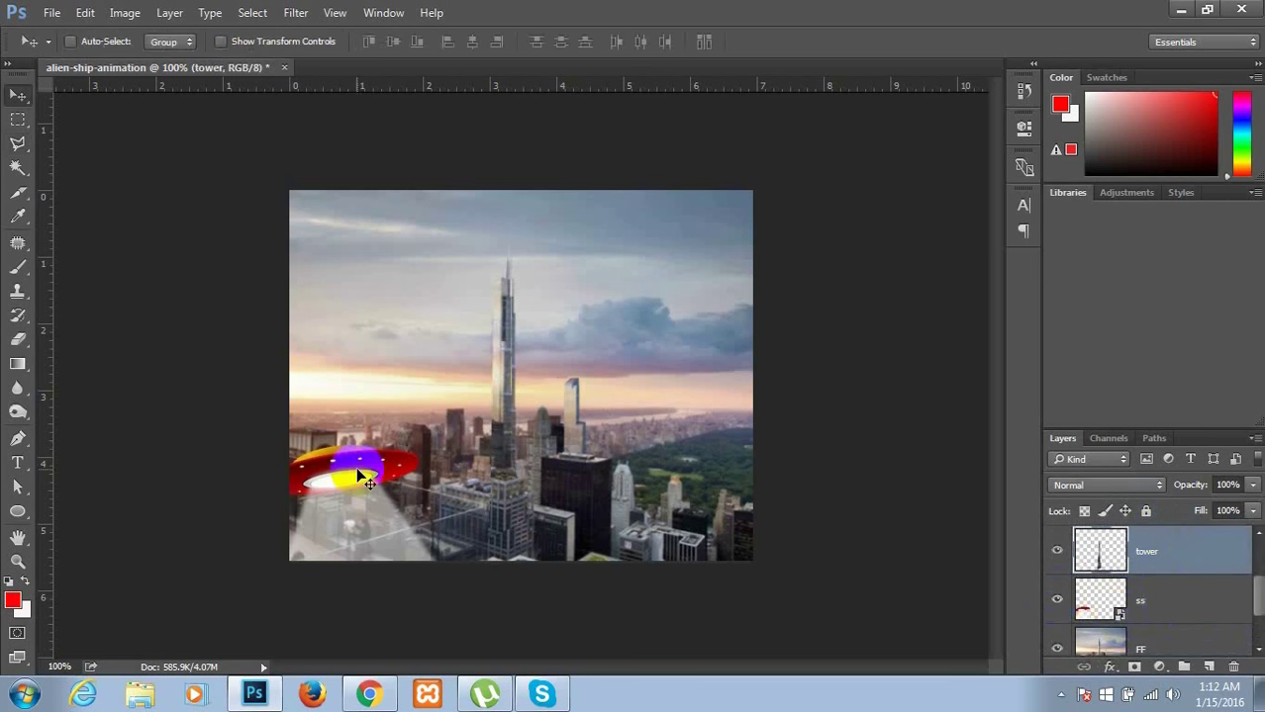
left_click(1189, 614)
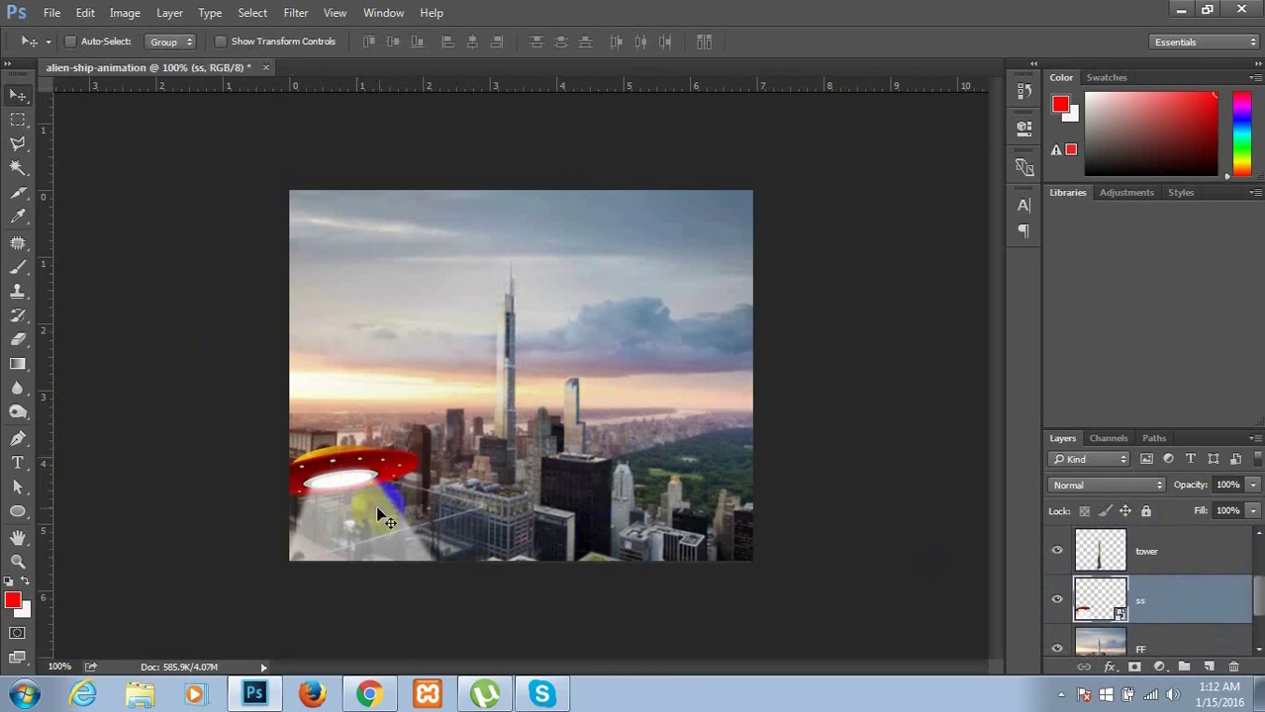
mouse_move(339, 493)
left_mouse_down()
mouse_move(456, 421)
mouse_move(442, 416)
left_mouse_up()
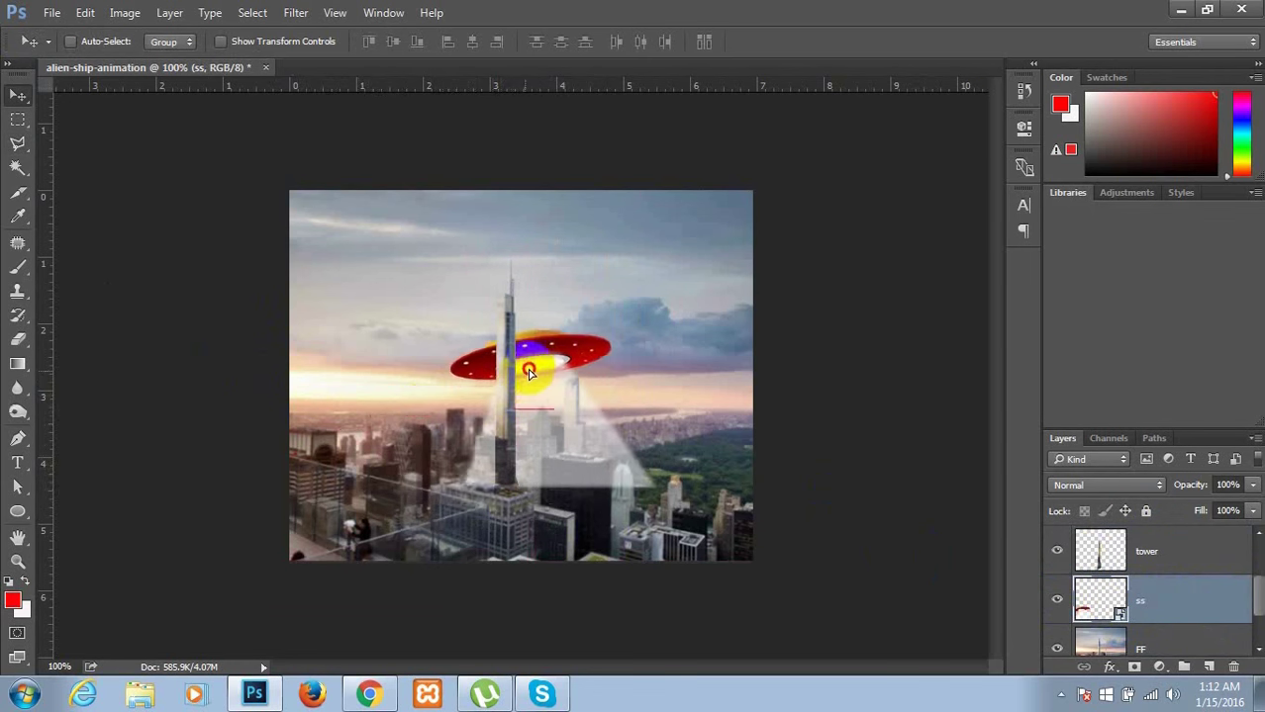
mouse_move(443, 416)
left_mouse_down()
mouse_move(285, 476)
mouse_move(329, 489)
left_mouse_up()
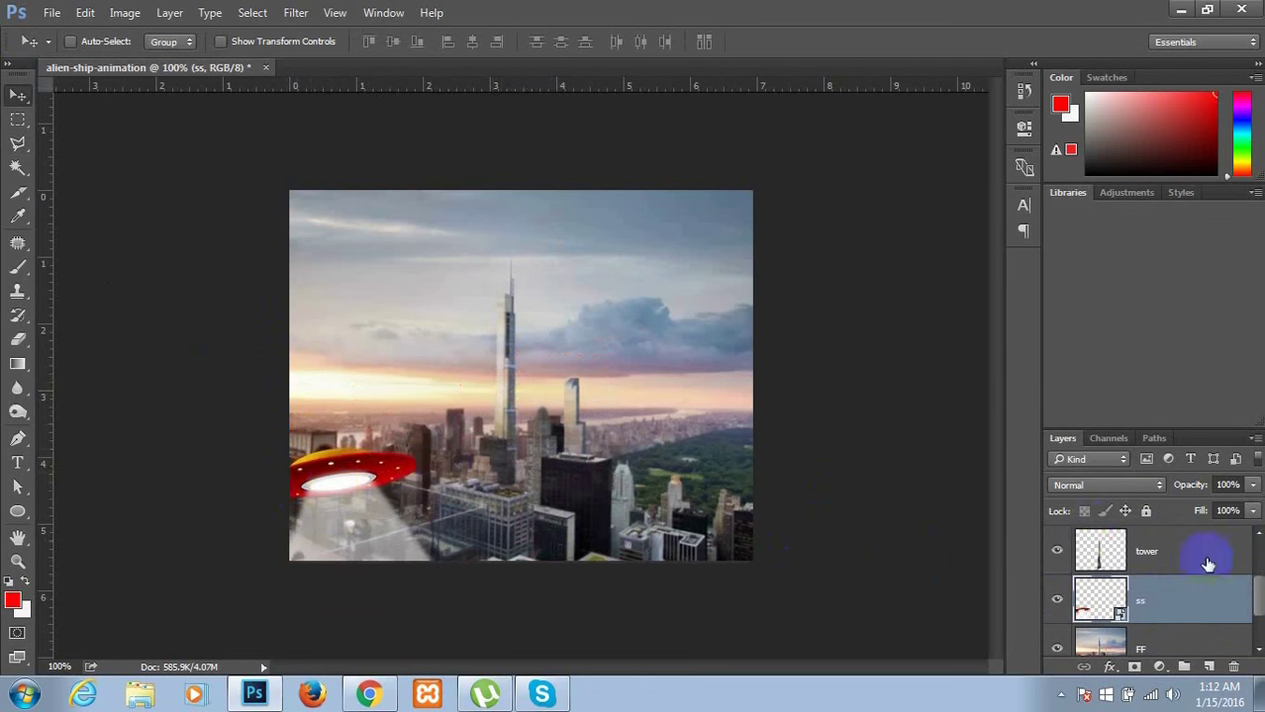
left_click(1259, 562)
left_click(1256, 536)
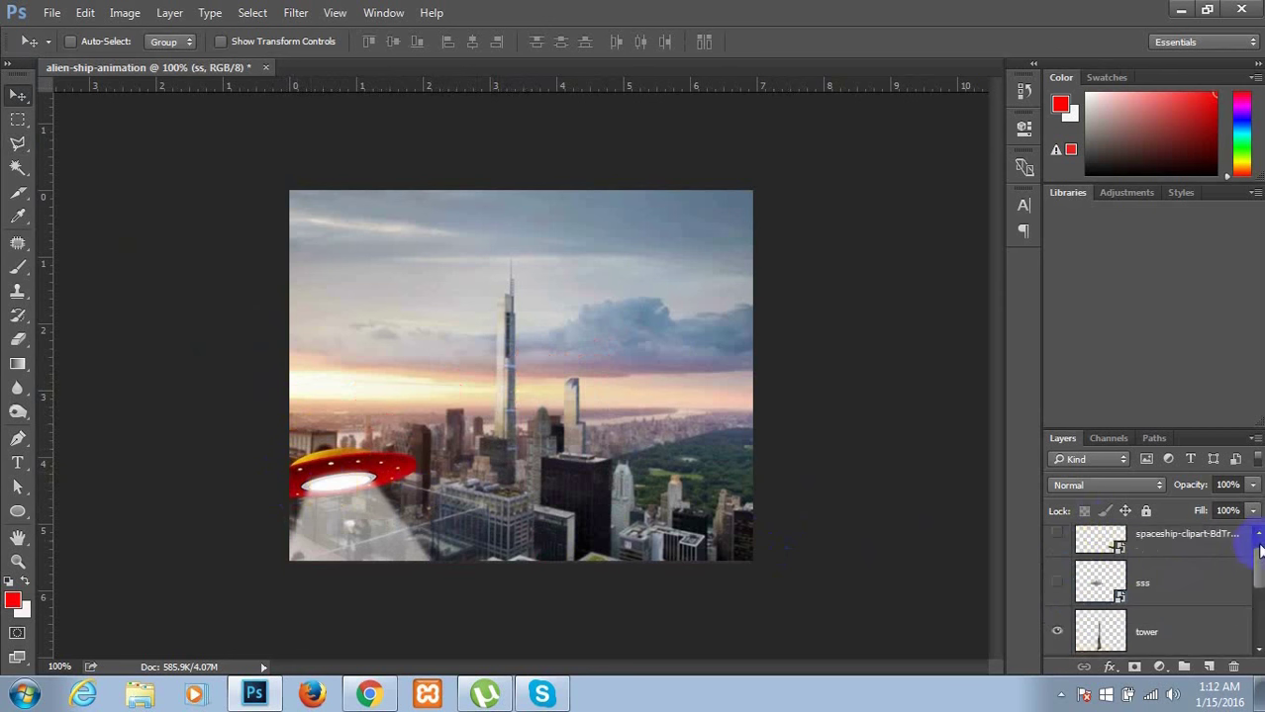
left_click(1058, 542)
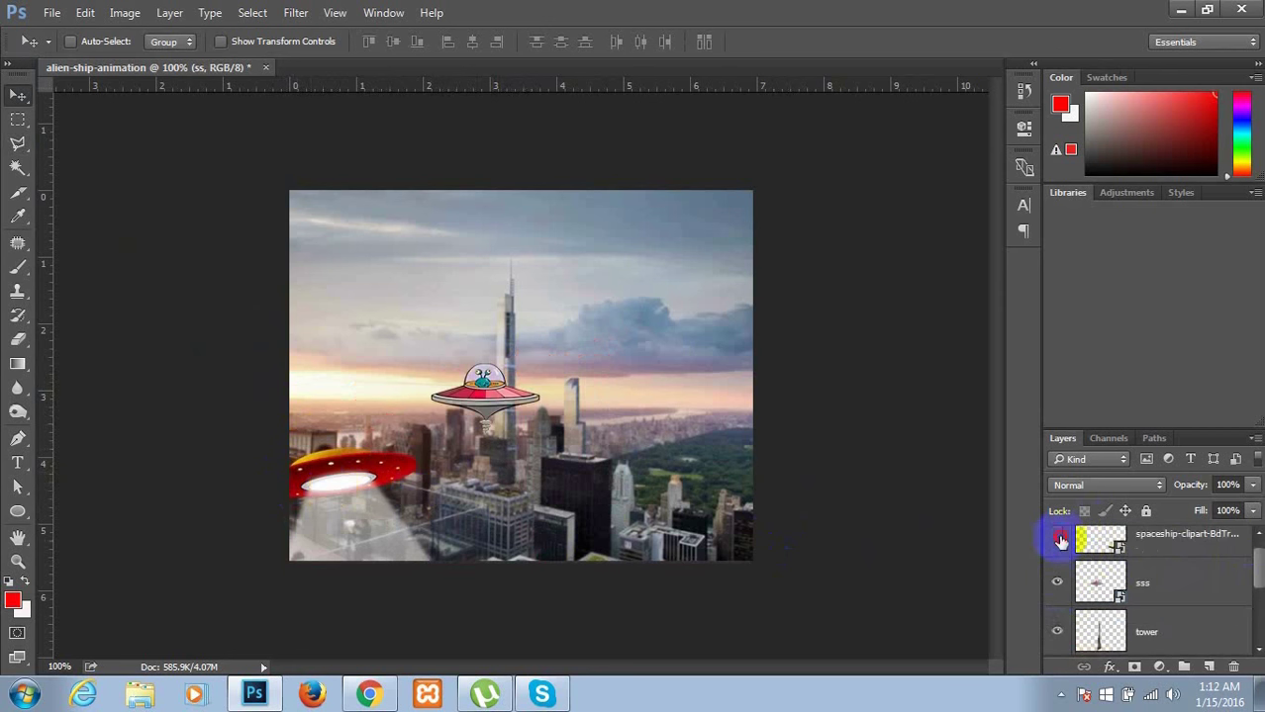
left_click(737, 578)
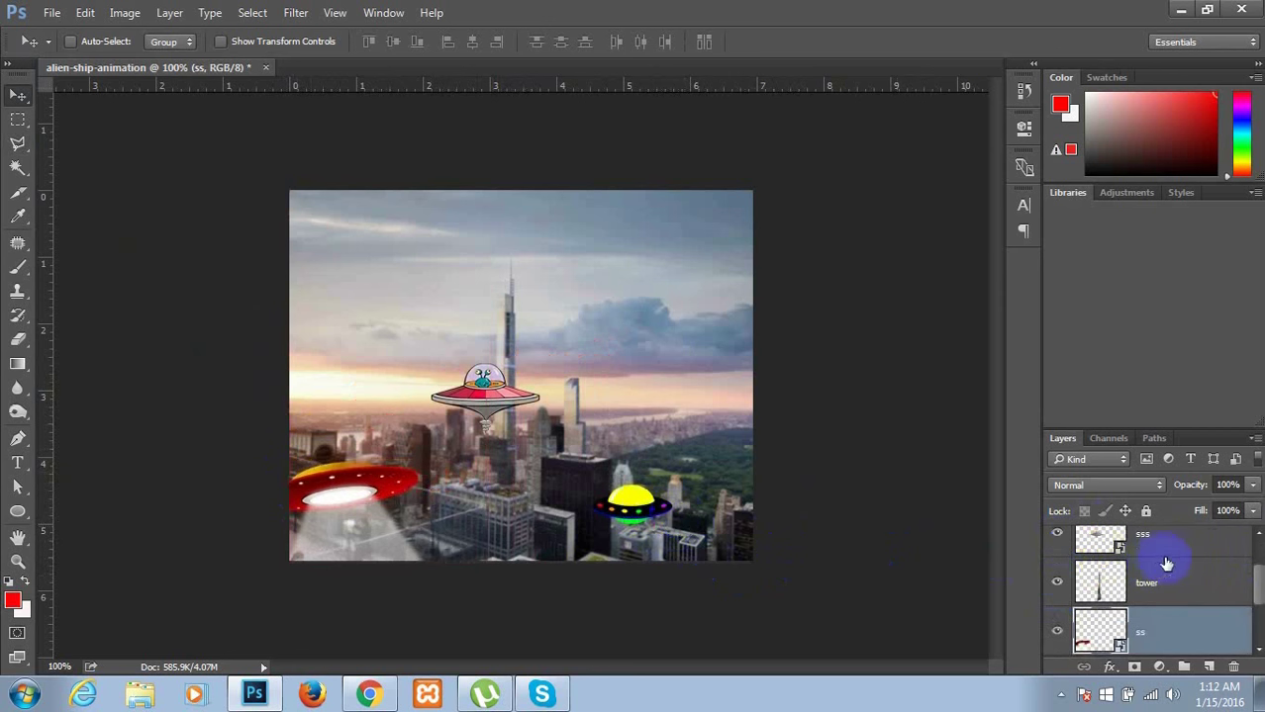
- Move the pink UFO into the sky right of the tower and the yellow ship to the lower right
left_click(1168, 542)
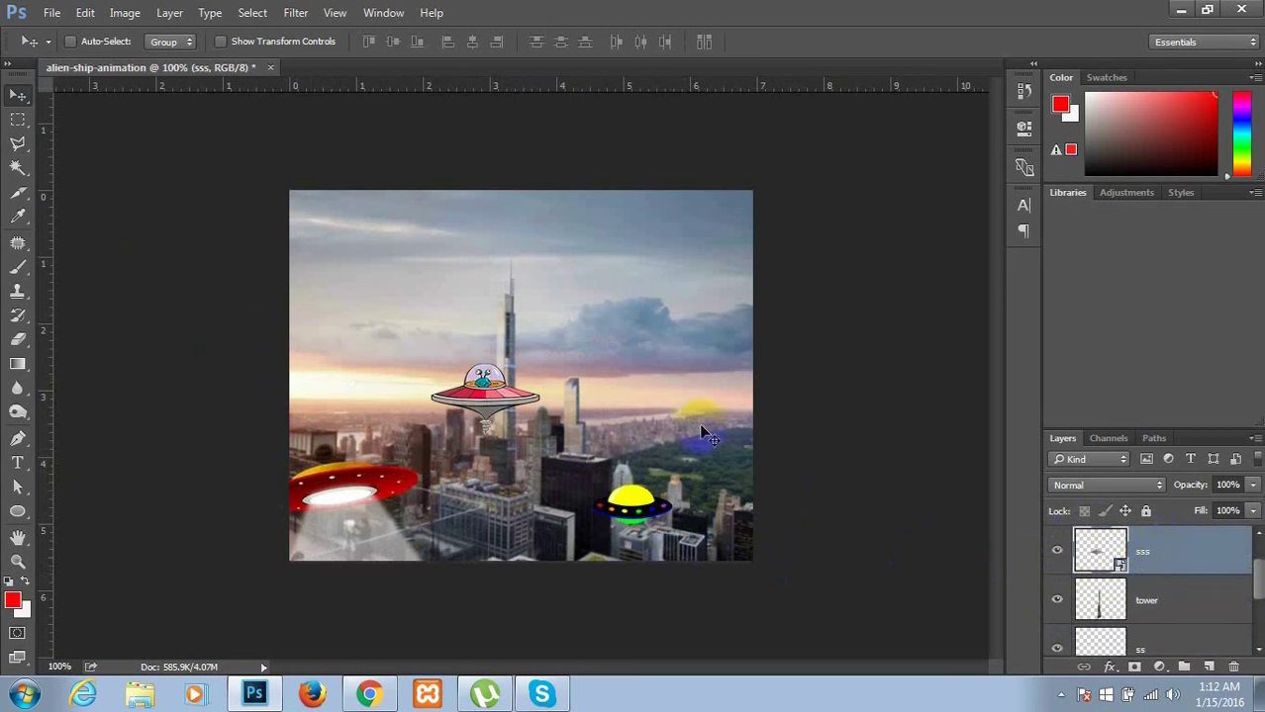
mouse_move(495, 408)
left_mouse_down()
mouse_move(672, 341)
mouse_move(681, 318)
left_mouse_up()
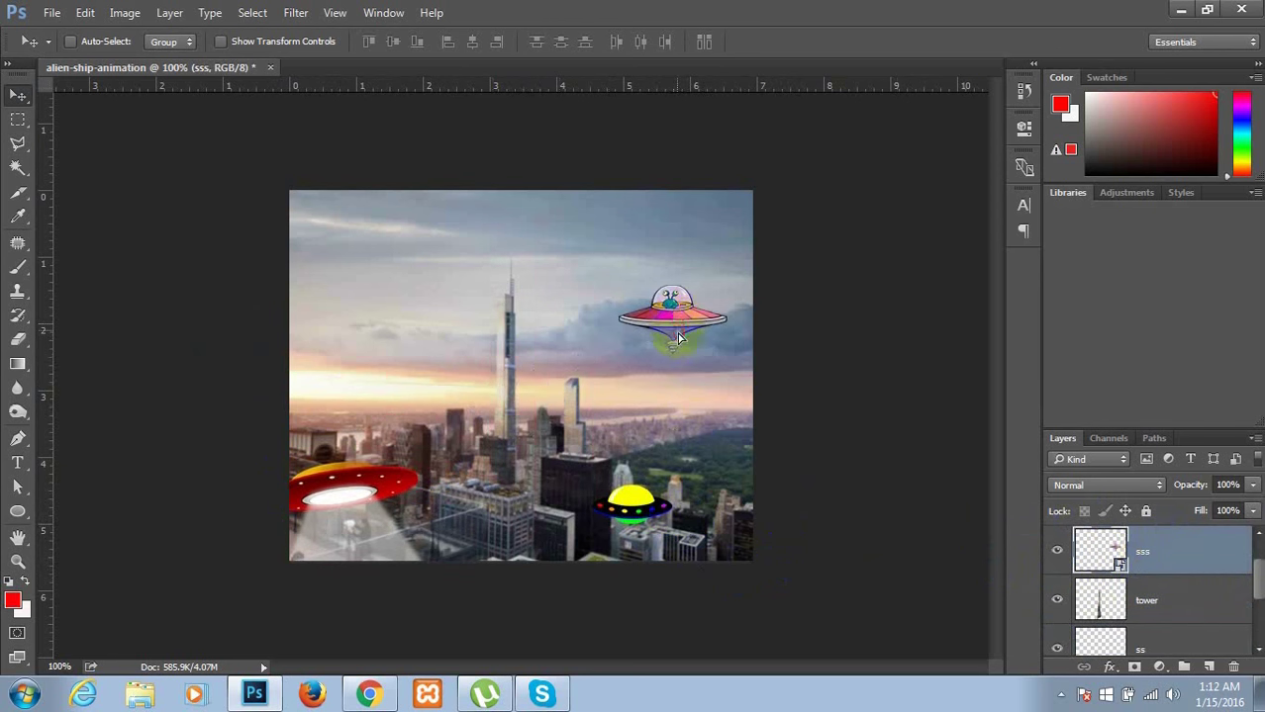
left_click(1257, 550)
left_click(1167, 551)
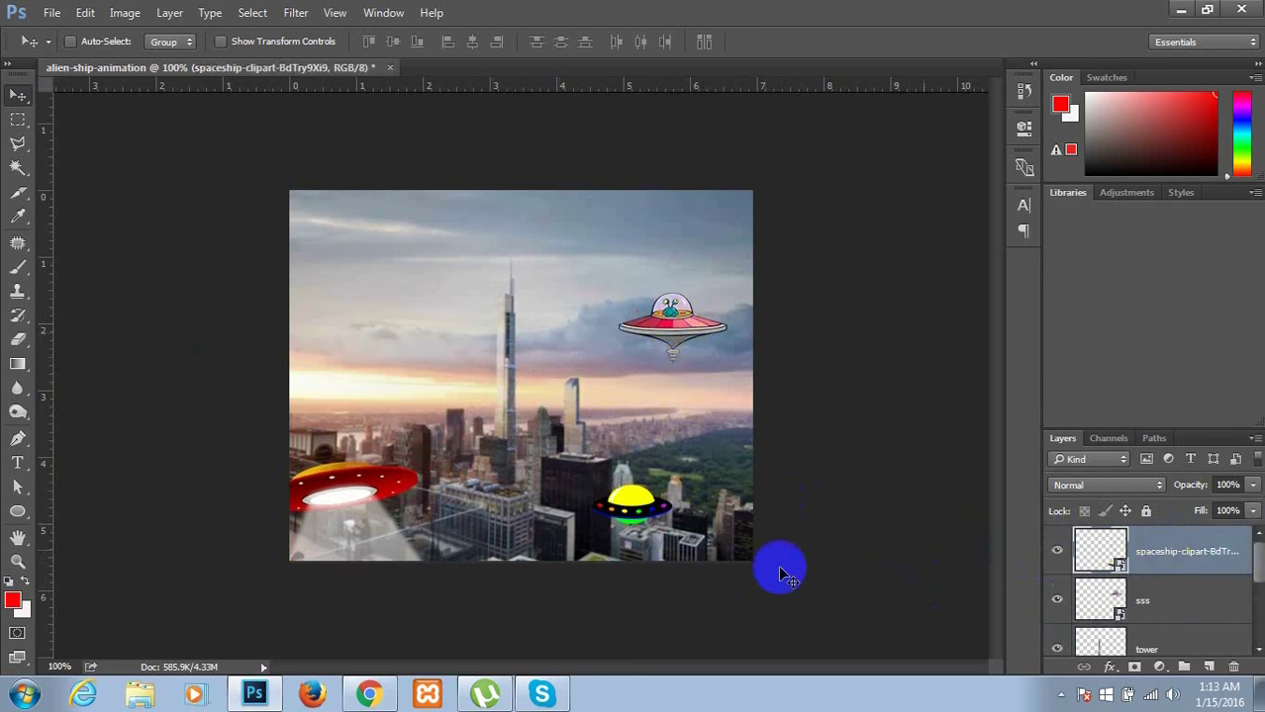
left_click_drag(631, 502, 706, 547)
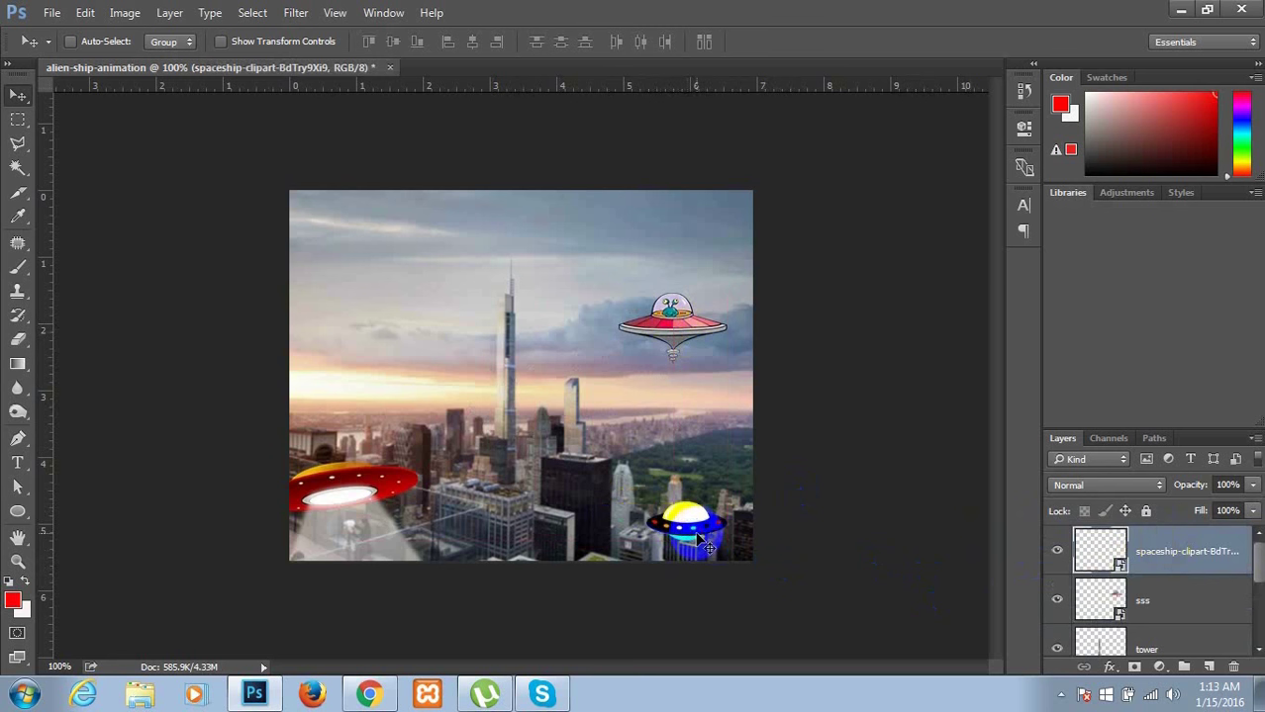
mouse_move(707, 547)
left_mouse_down()
mouse_move(376, 418)
mouse_move(52, 354)
mouse_move(377, 384)
left_mouse_up()
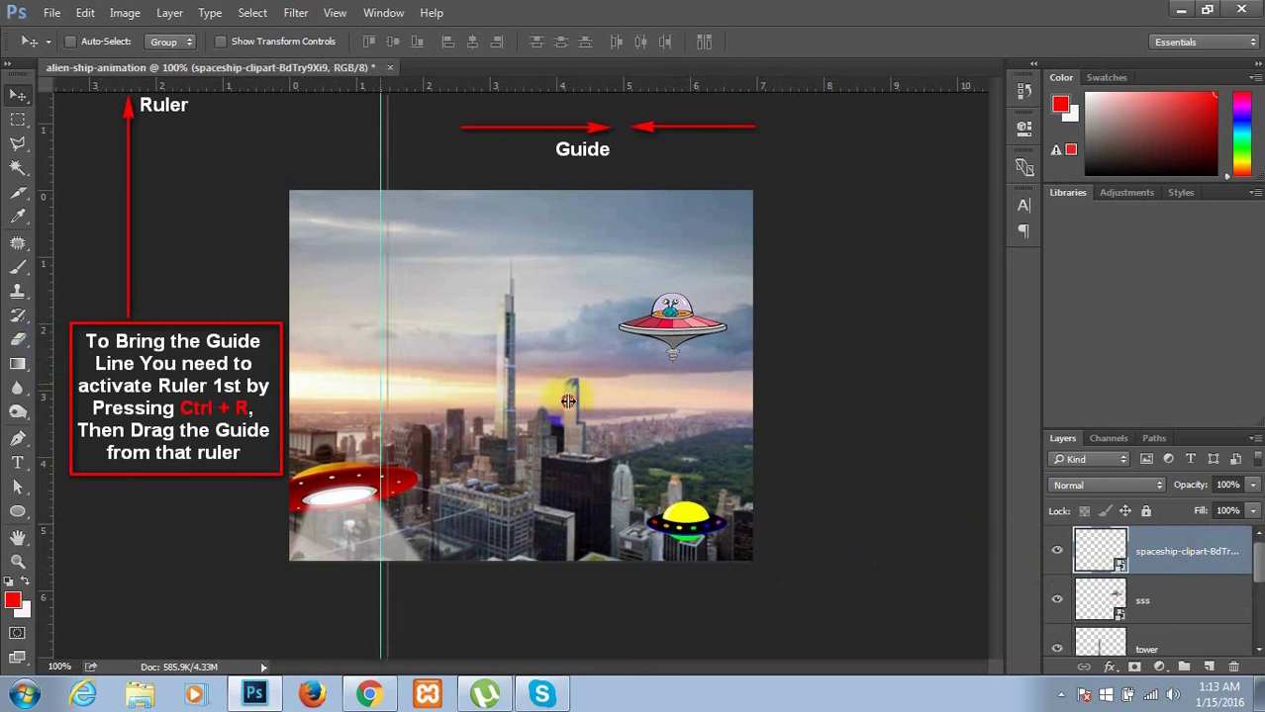
- Add four vertical guides around the tower and four horizontal guides across the sky and lower ships
left_click_drag(381, 384, 617, 396)
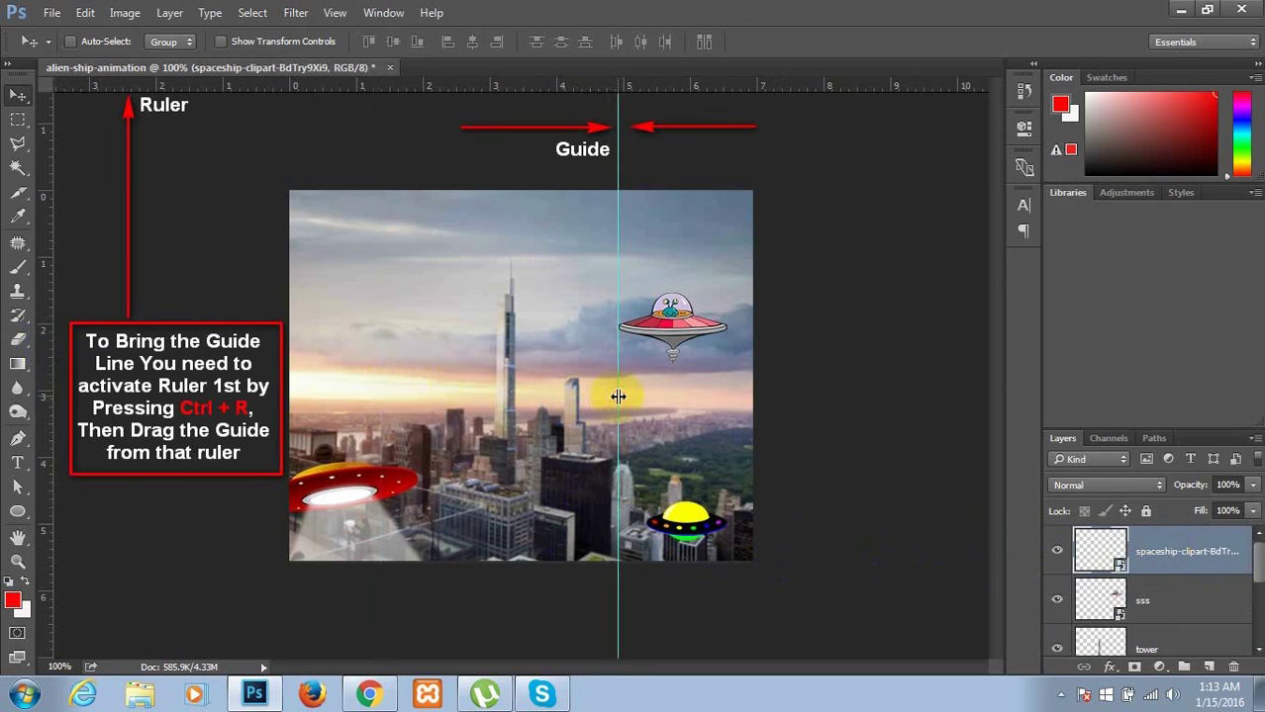
mouse_move(51, 348)
left_mouse_down()
mouse_move(560, 434)
mouse_move(728, 446)
left_mouse_up()
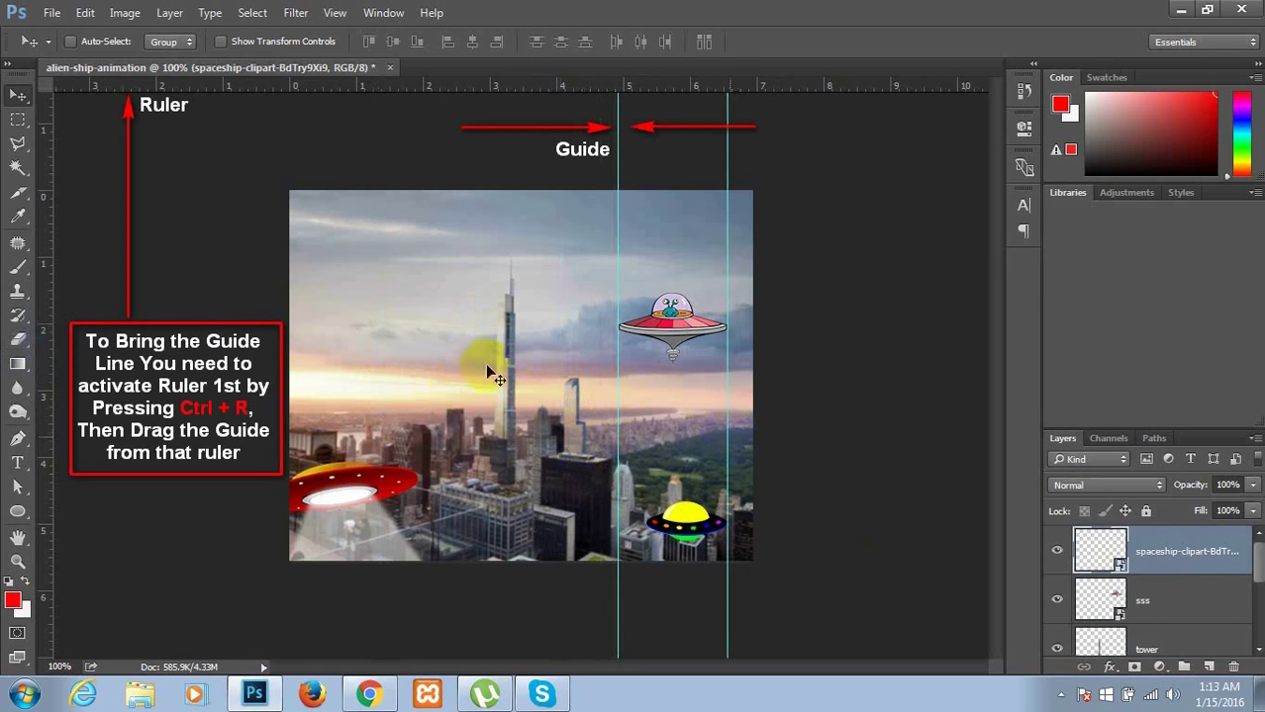
mouse_move(49, 379)
left_mouse_down()
mouse_move(450, 435)
mouse_move(646, 491)
left_mouse_up()
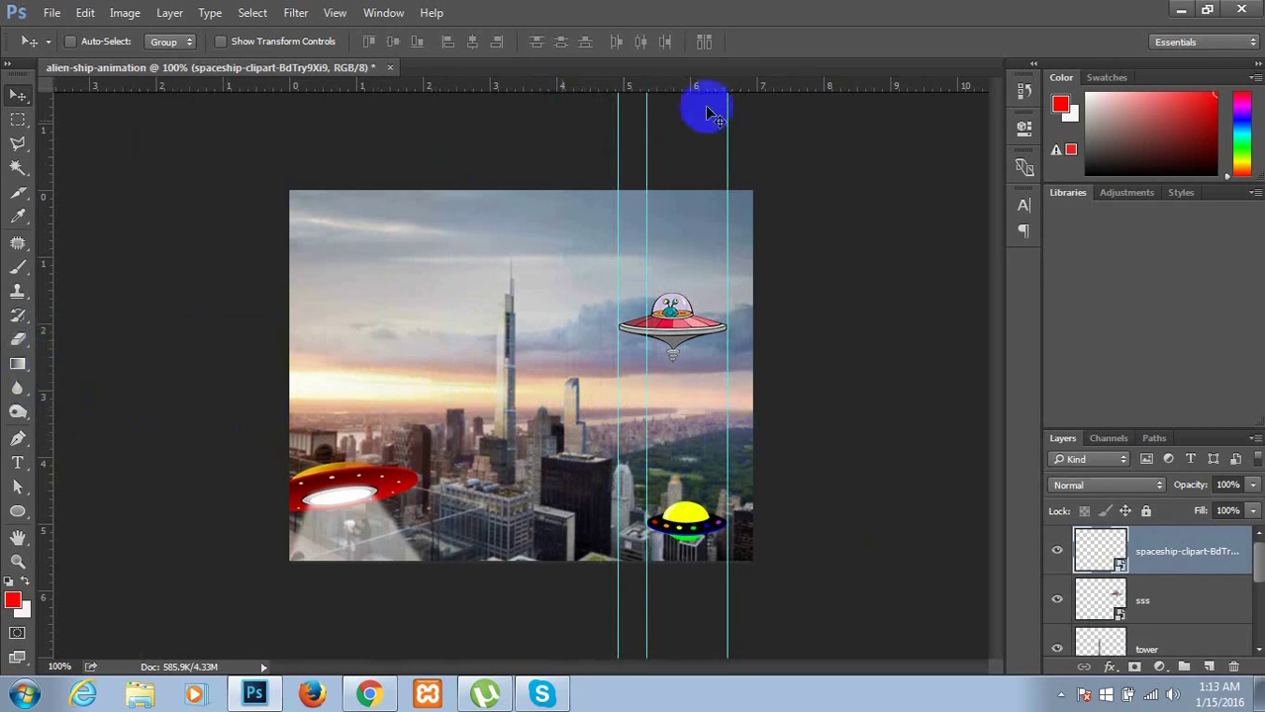
left_click_drag(715, 105, 736, 294)
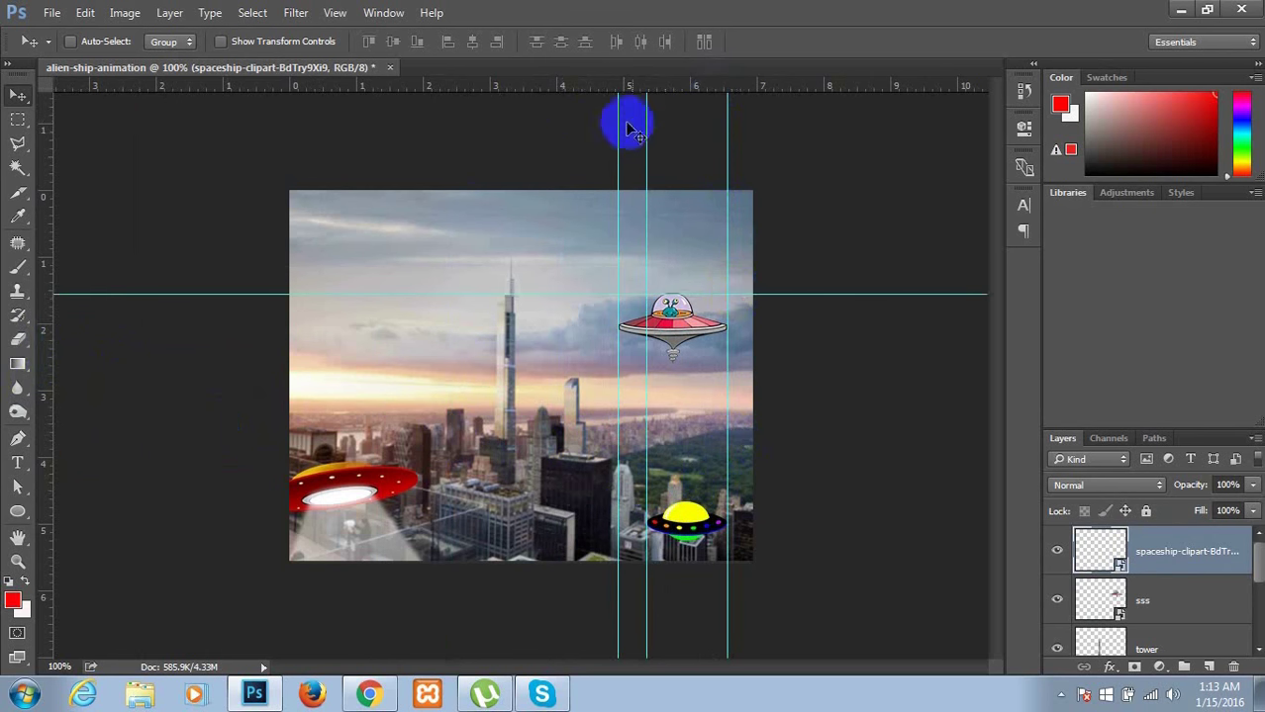
left_click_drag(650, 87, 703, 503)
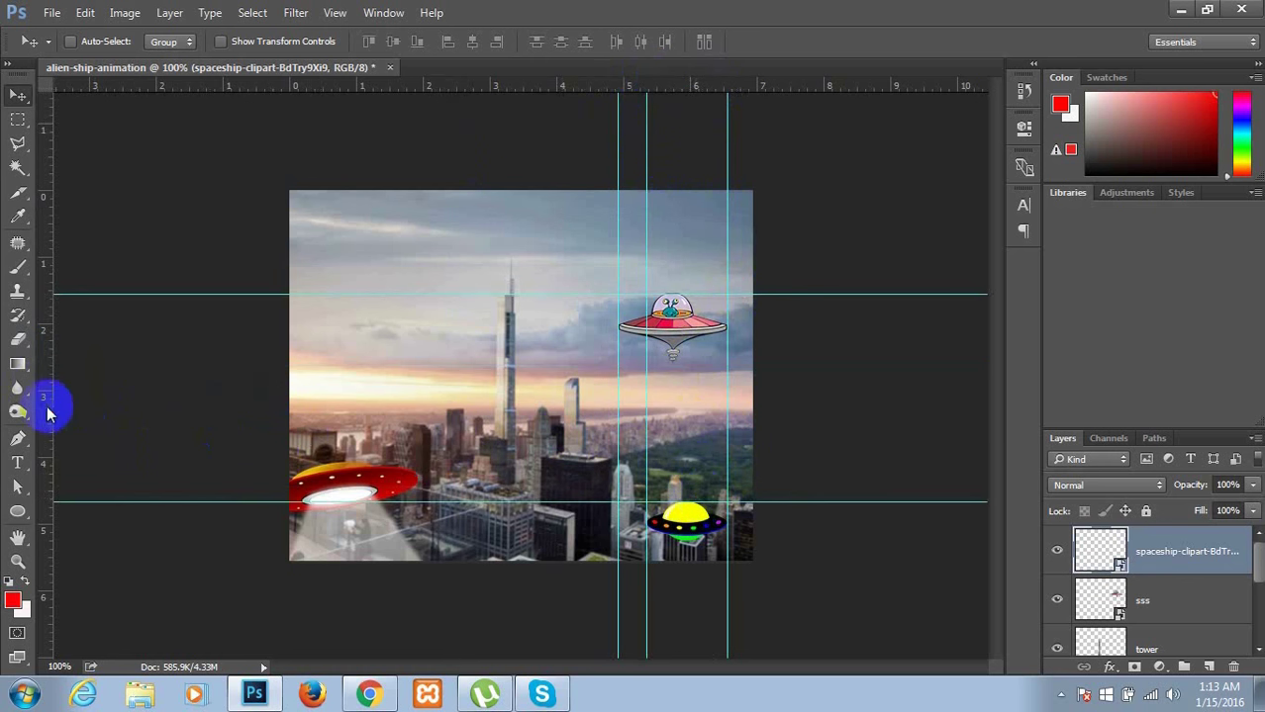
left_click_drag(46, 406, 417, 431)
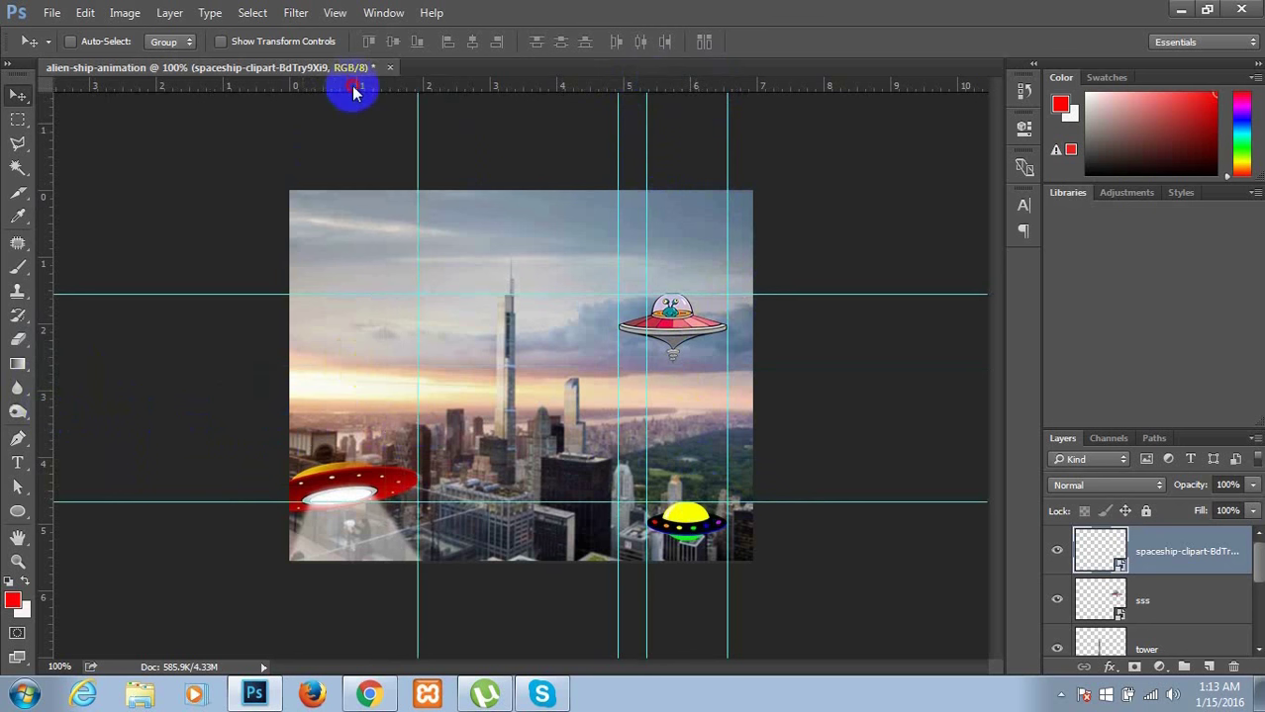
left_click_drag(354, 91, 370, 349)
left_click_drag(376, 87, 380, 462)
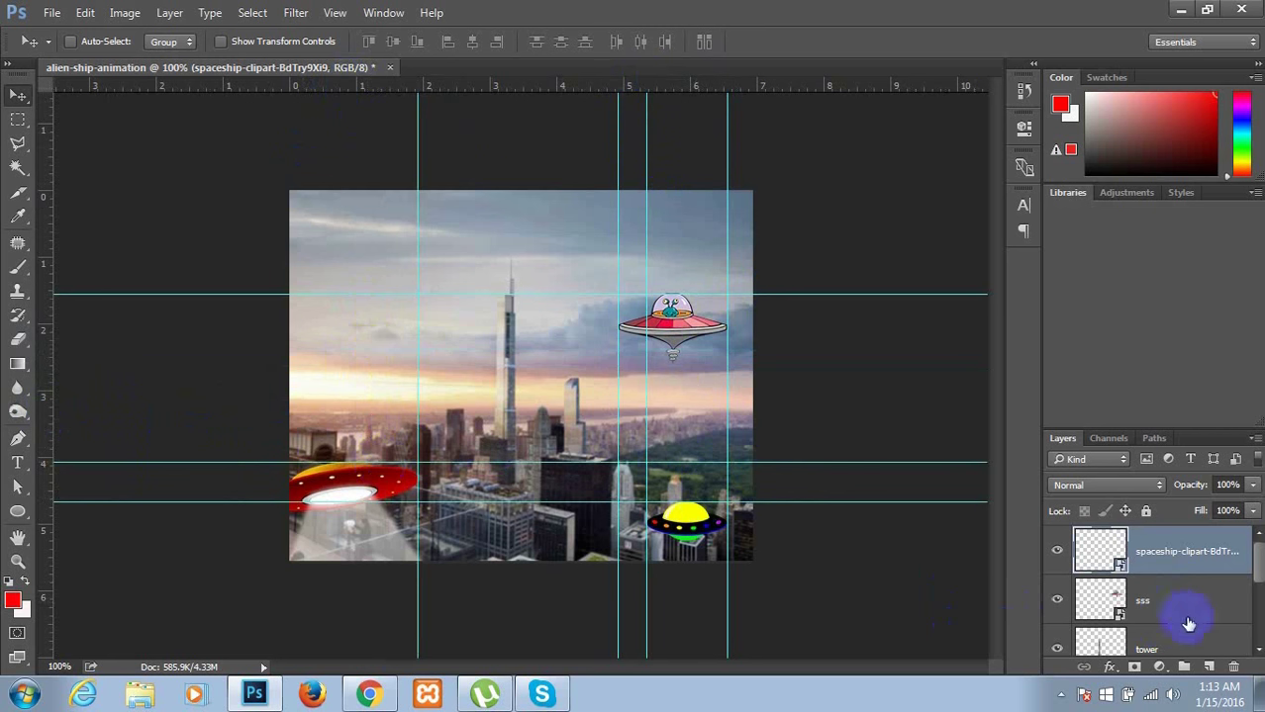
left_click_drag(1260, 564, 1259, 623)
- Select the ss layer and toggle its visibility to check the red UFO
left_click(1172, 548)
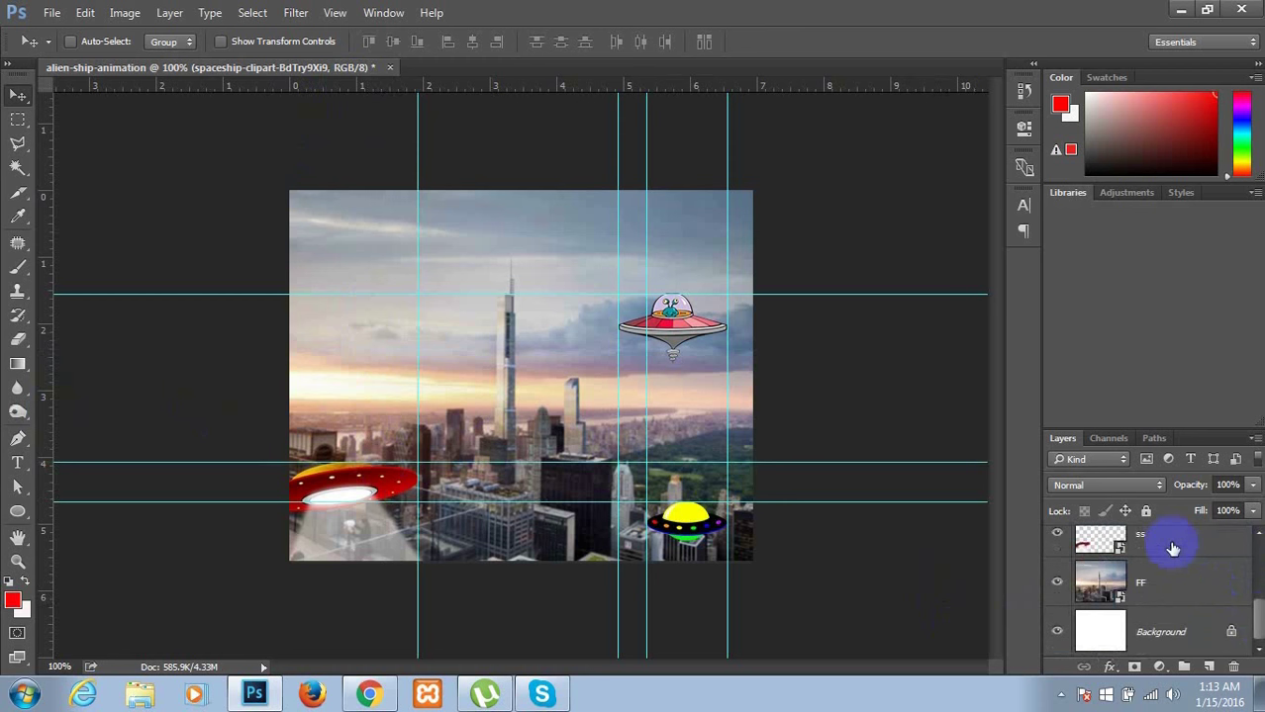
left_click(1172, 548)
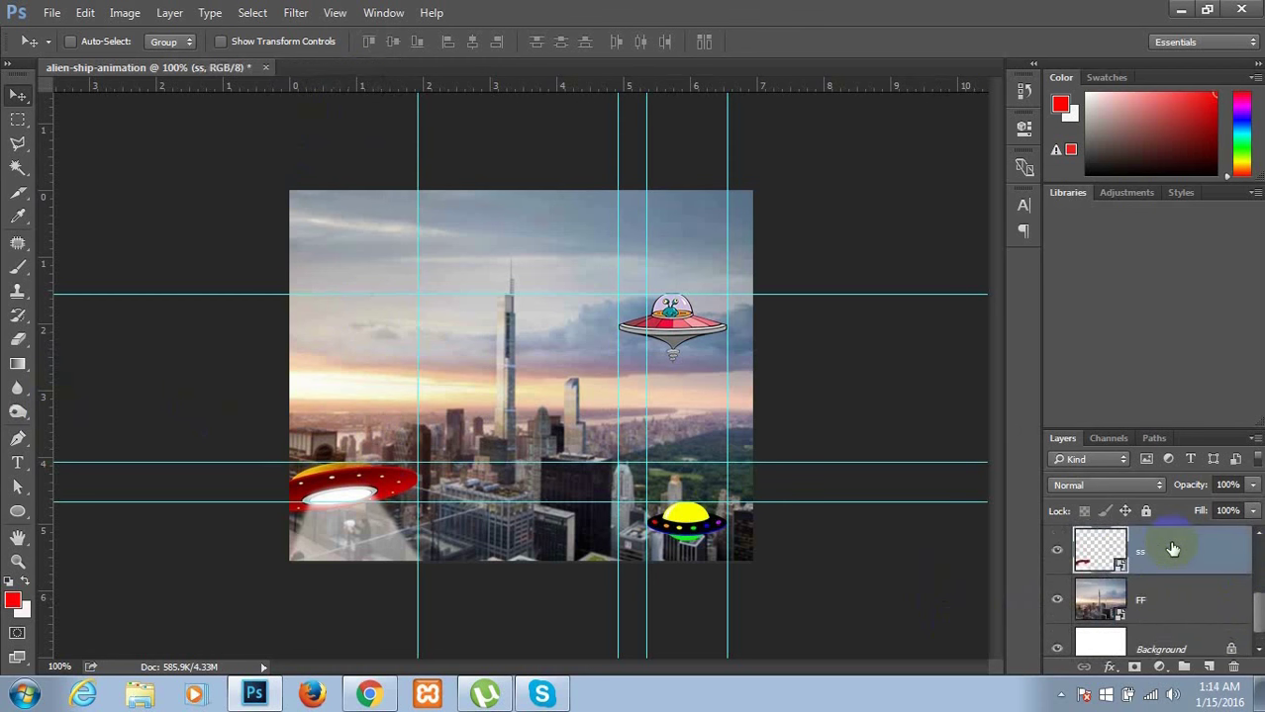
left_click(1145, 561)
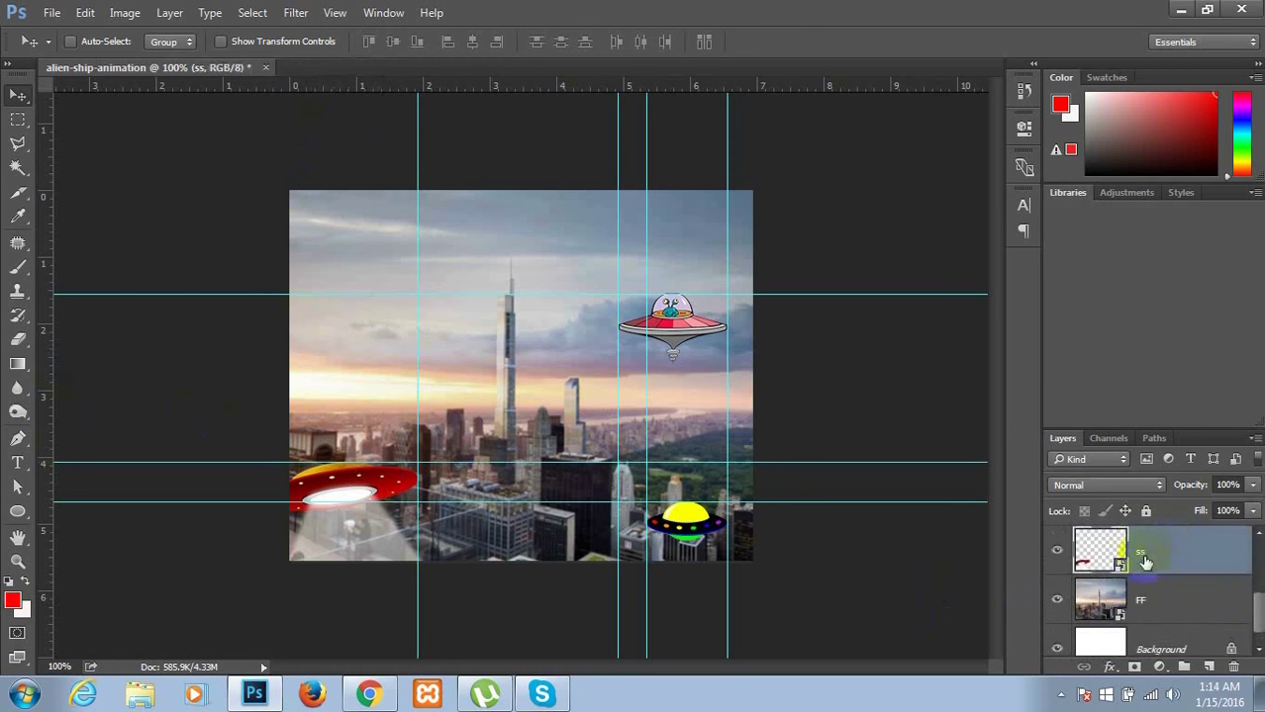
left_click(1055, 556)
left_click(1056, 556)
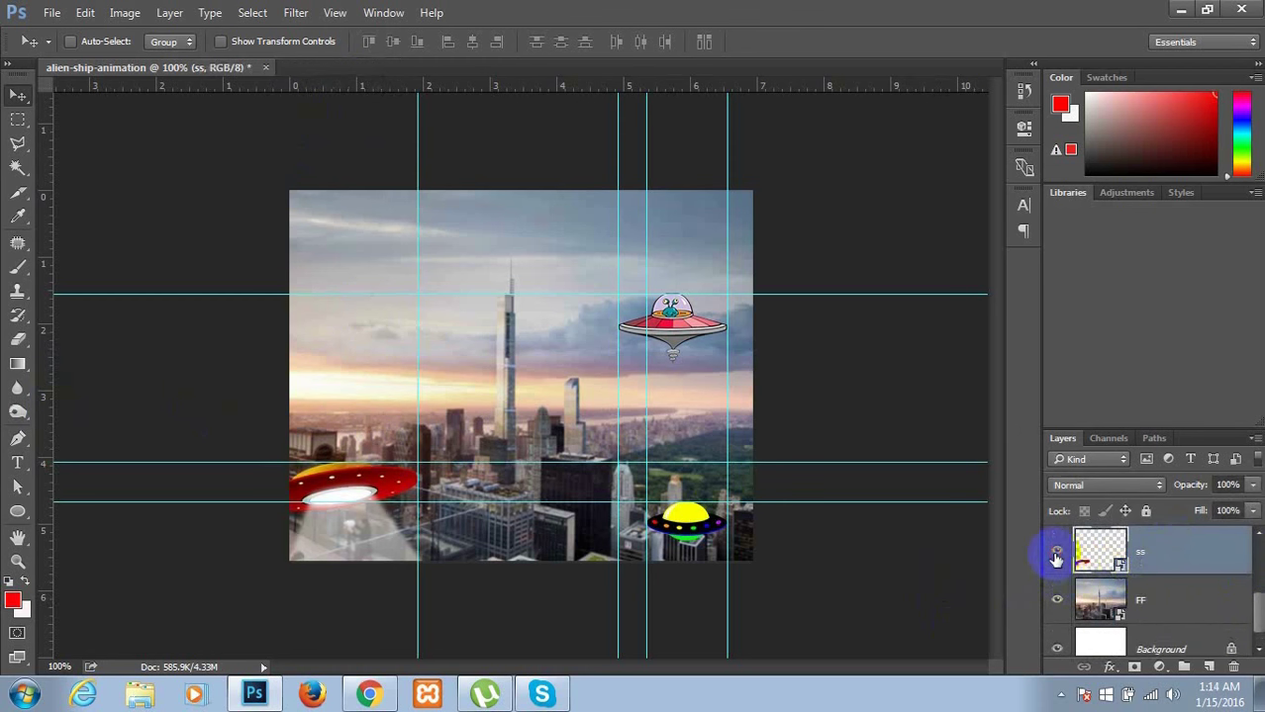
- Open the Timeline panel, zoom out, and create a Video Timeline for the document
left_click(384, 13)
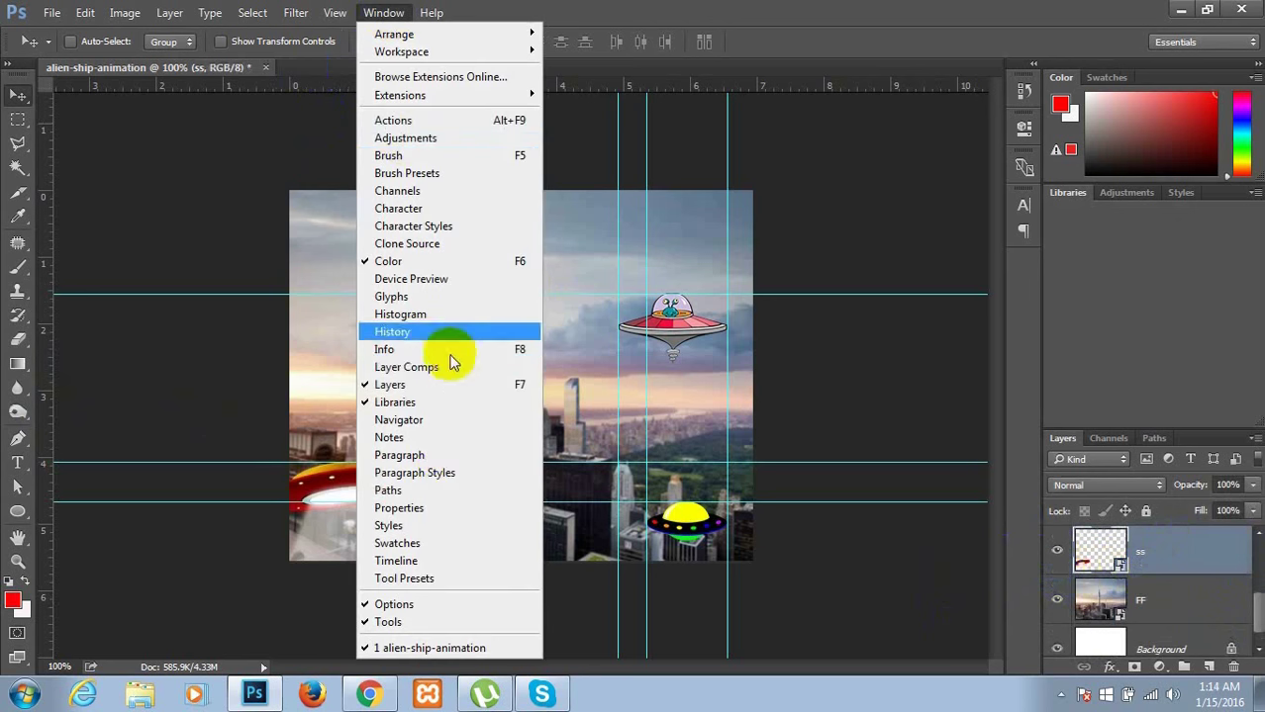
left_click(458, 563)
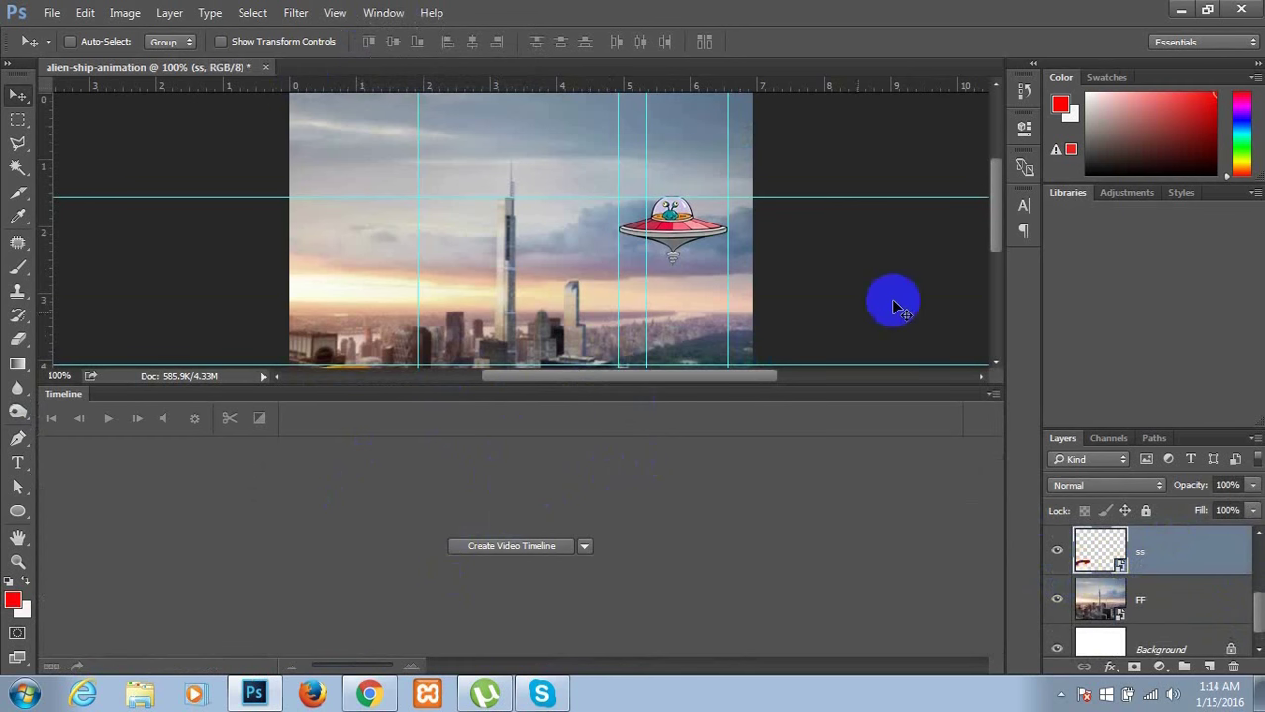
key("ctrl+minus")
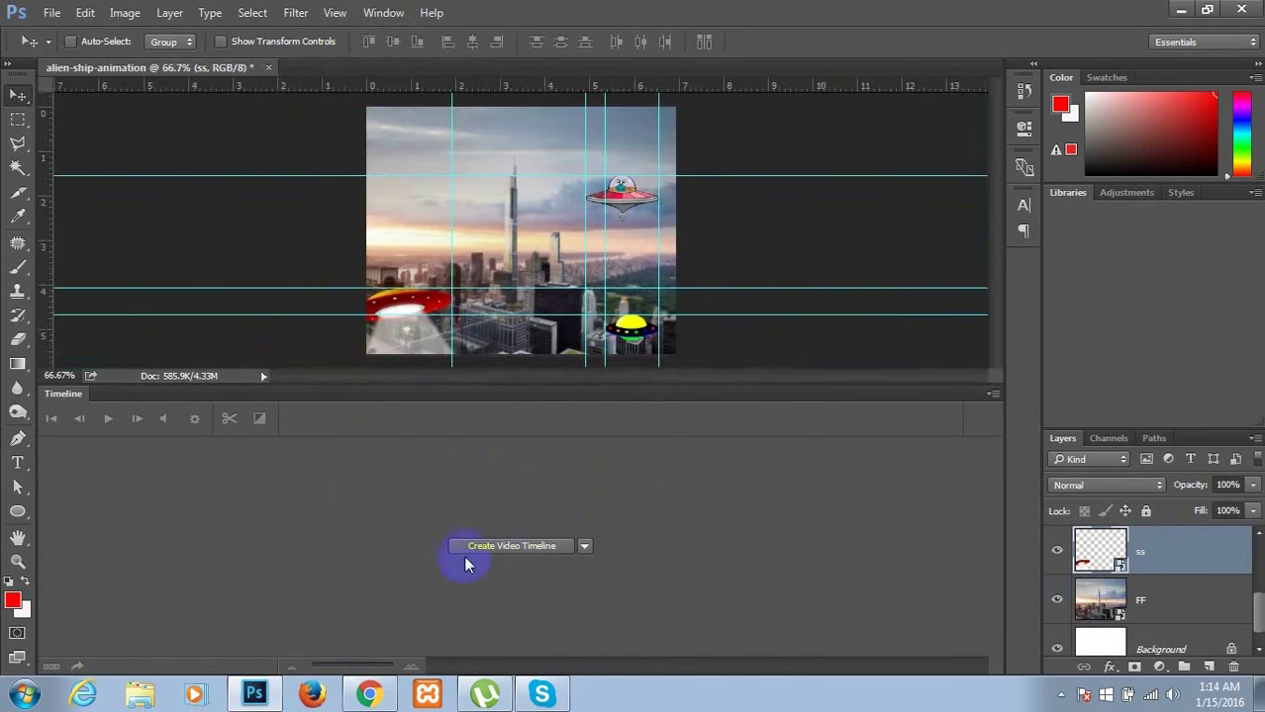
left_click(584, 546)
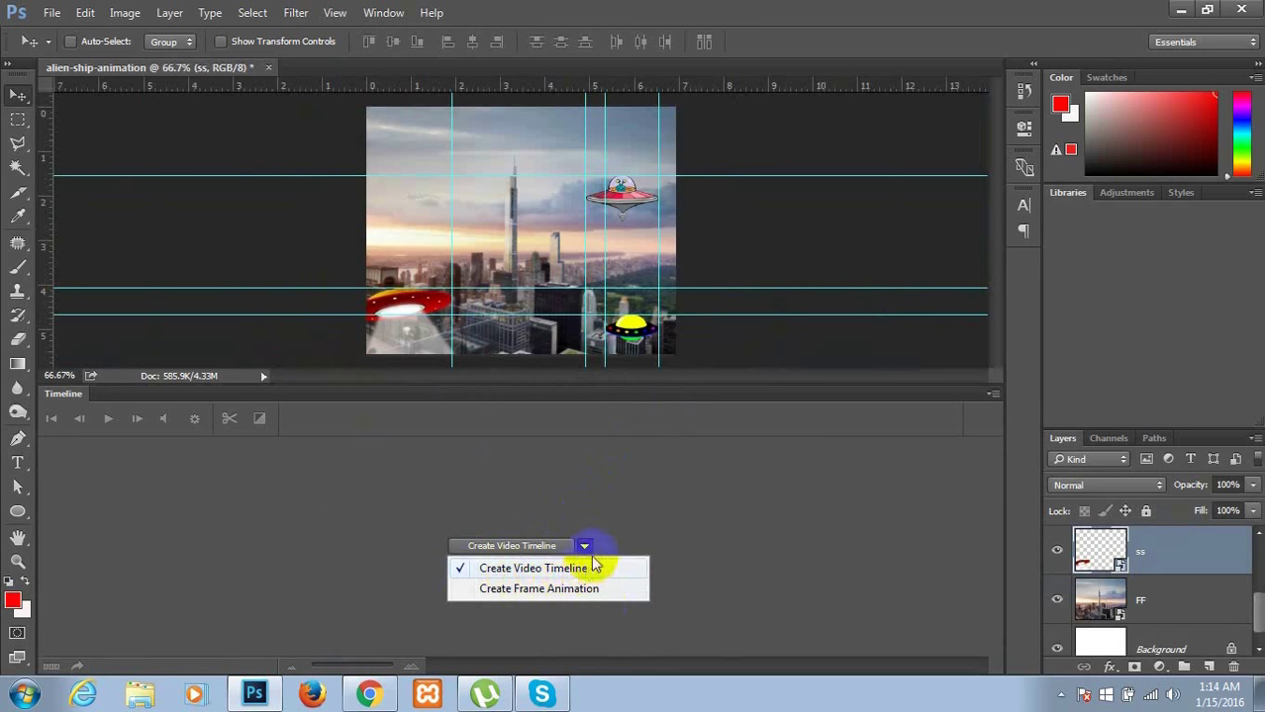
left_click(586, 546)
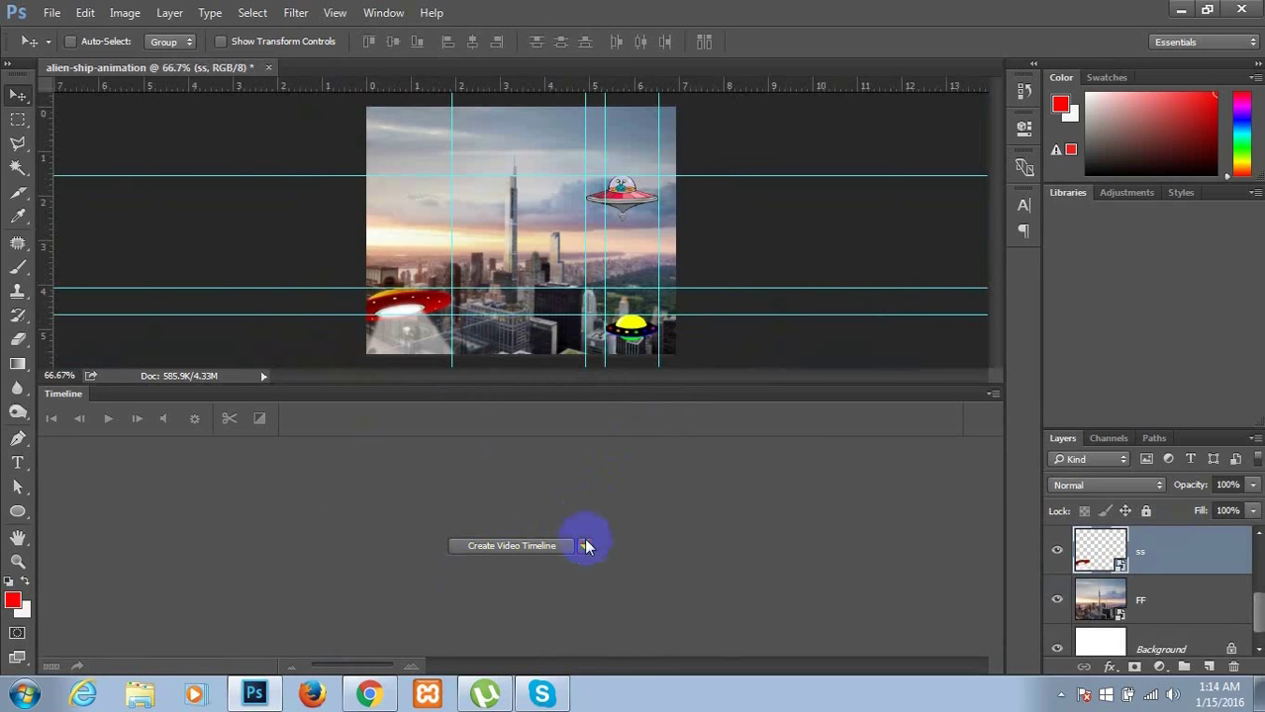
left_click(586, 546)
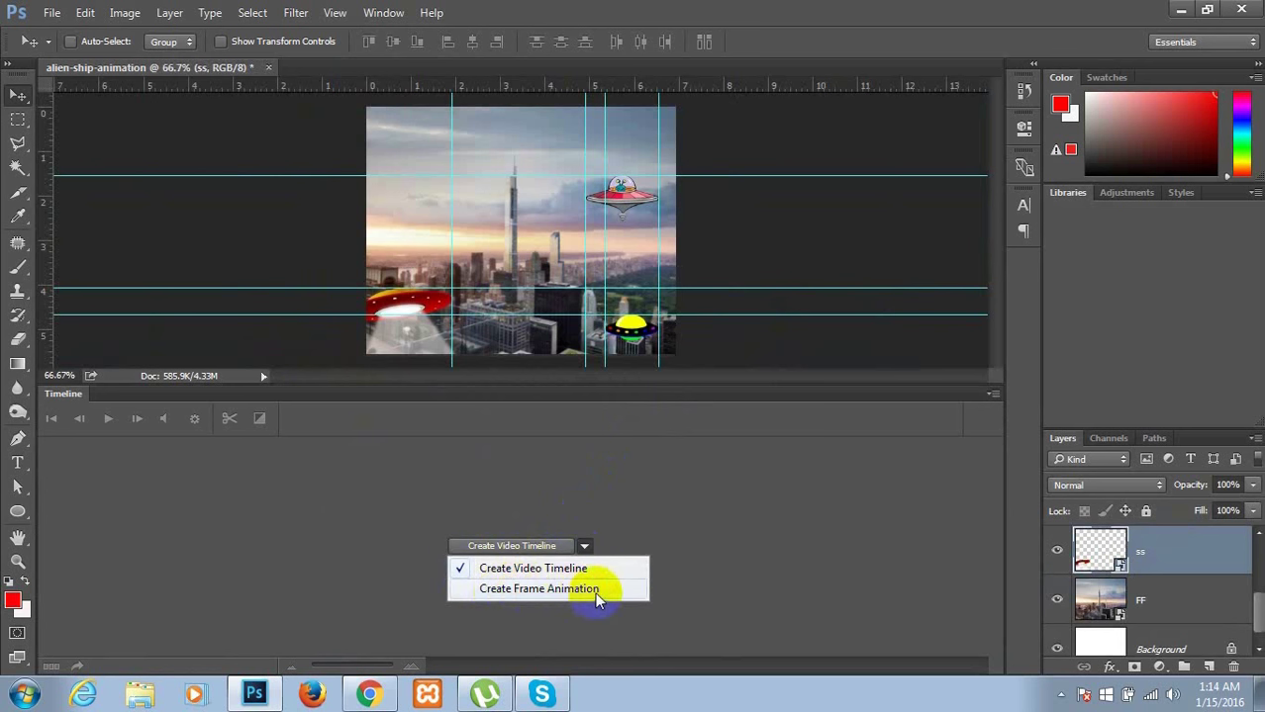
left_click(585, 546)
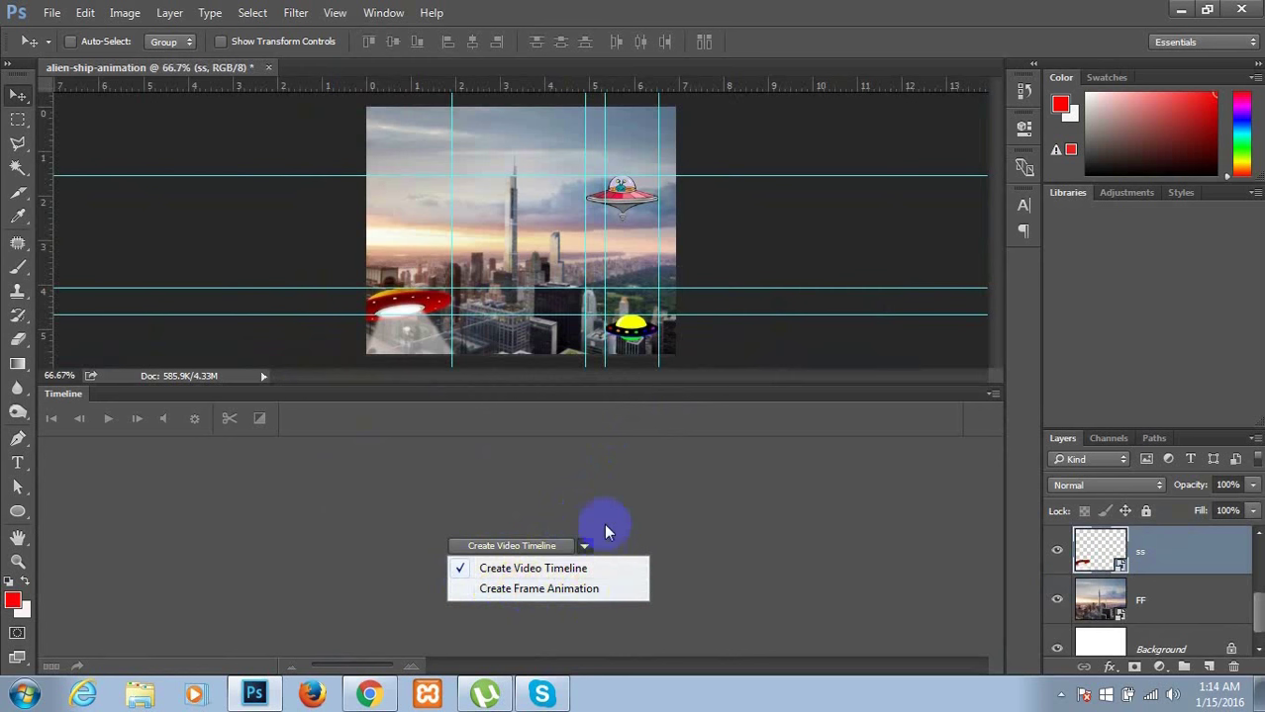
left_click(586, 546)
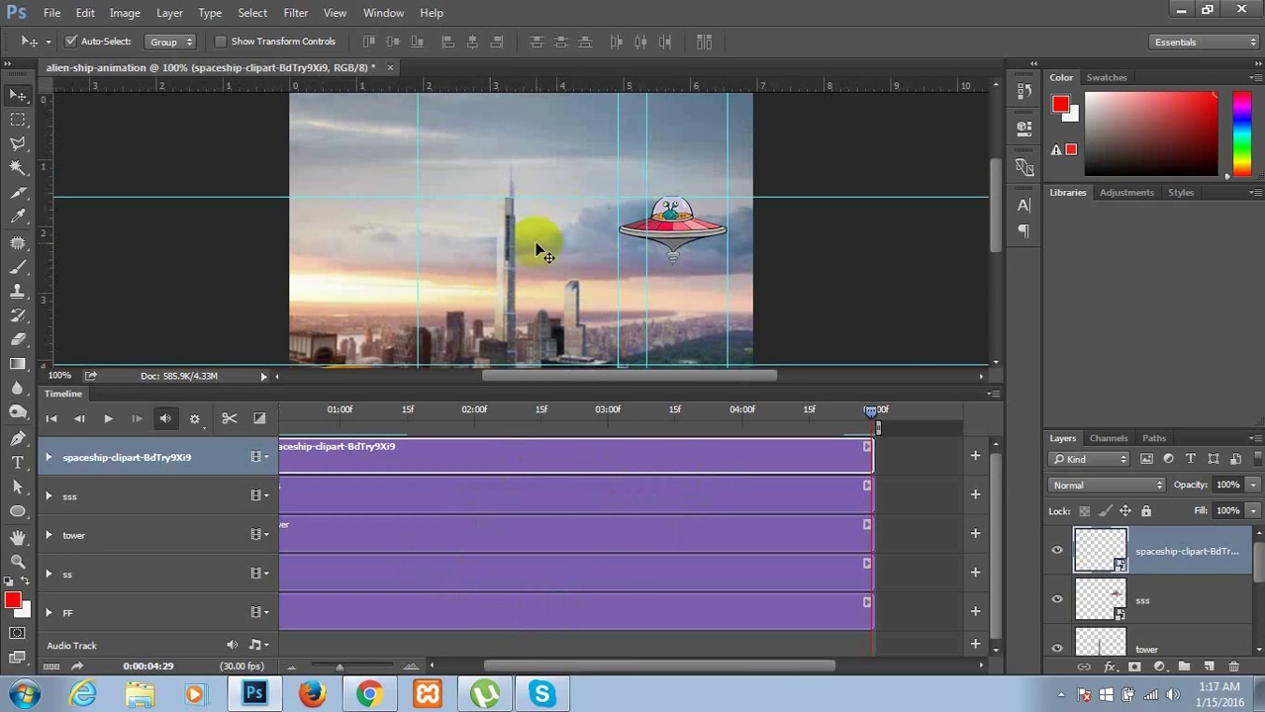
- Zoom the canvas out and scrub the timeline playhead to preview the animation
key("ctrl+minus")
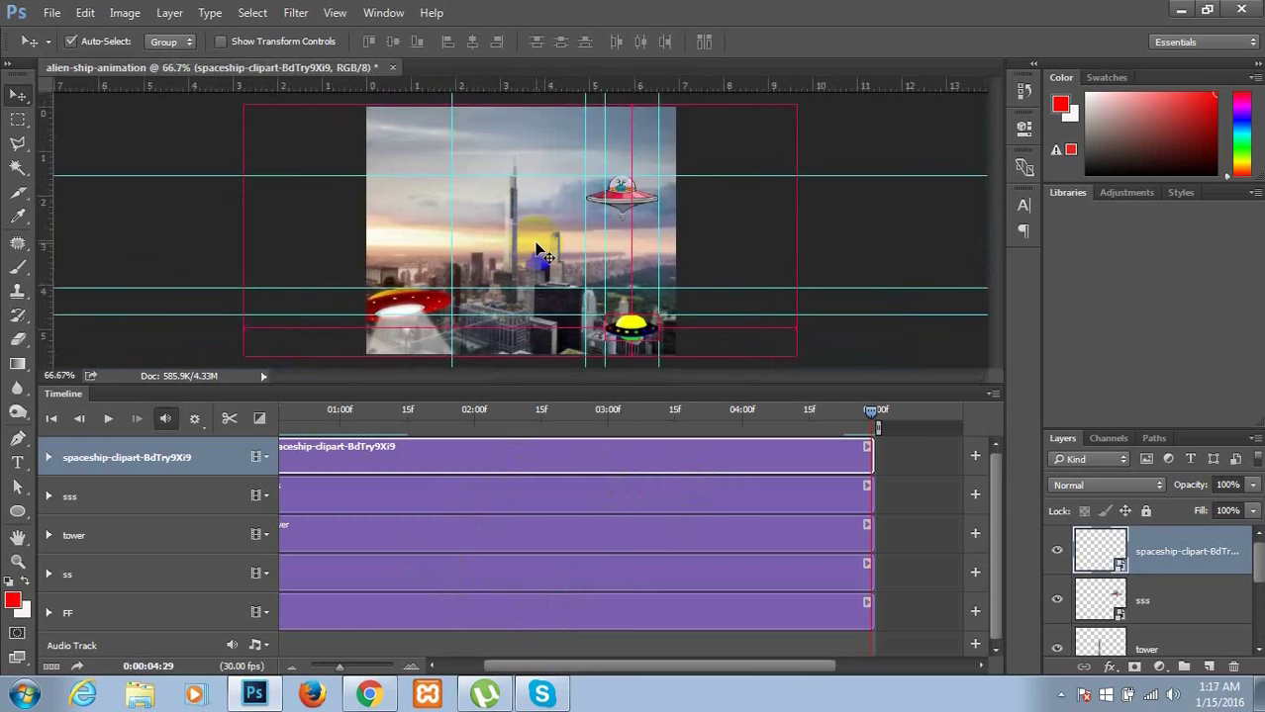
key("ctrl")
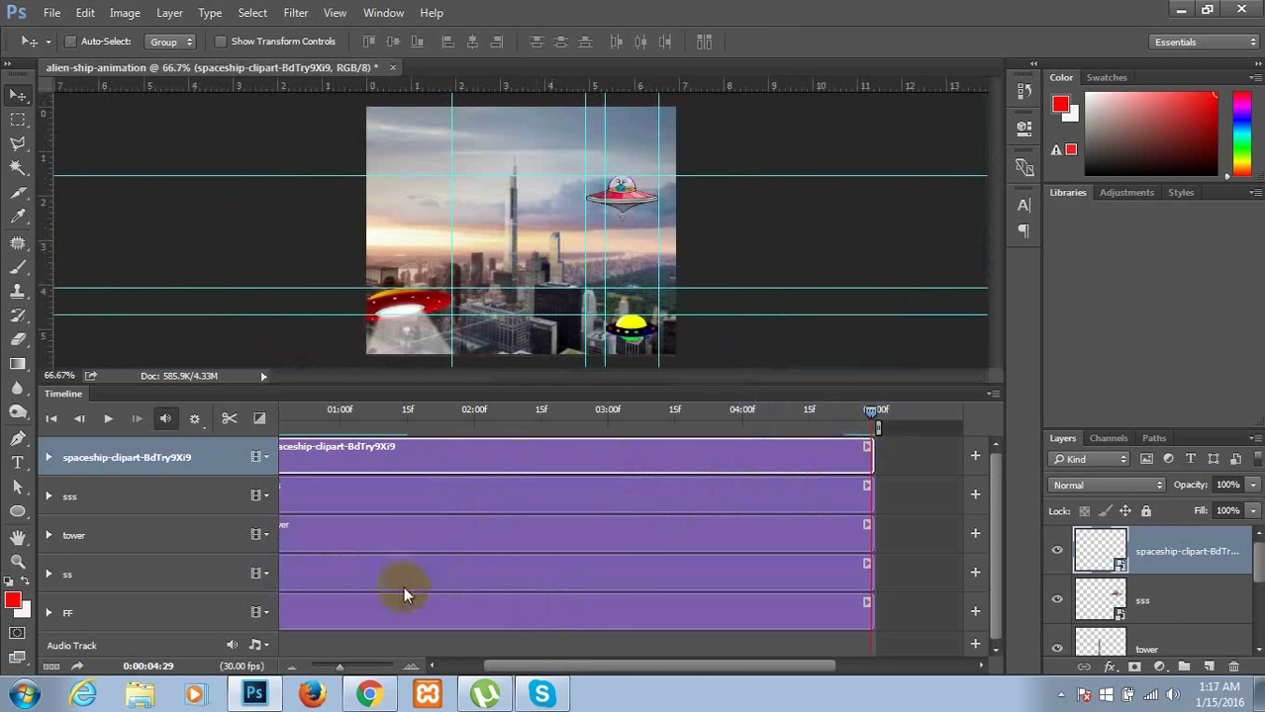
left_click(147, 666)
left_click(880, 416)
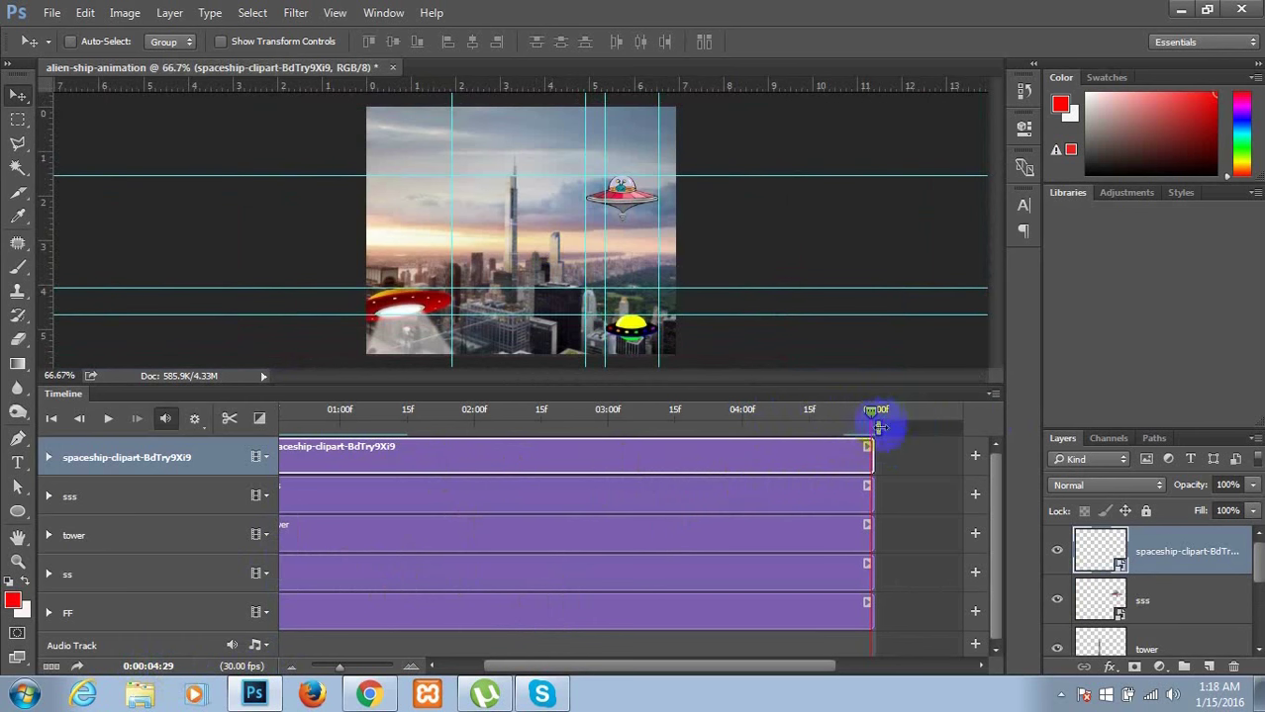
left_click_drag(880, 427, 876, 432)
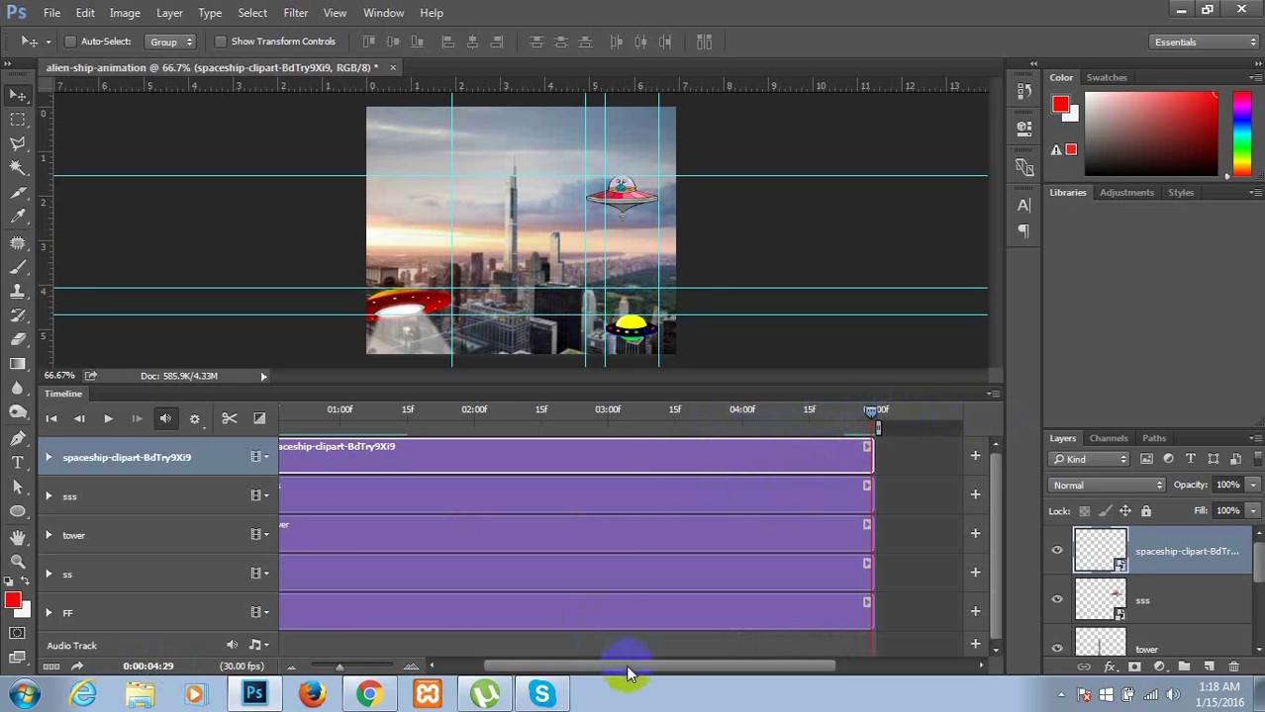
- Scroll the timeline back to the start and select the FF, then the ss, track
left_click_drag(626, 665, 529, 672)
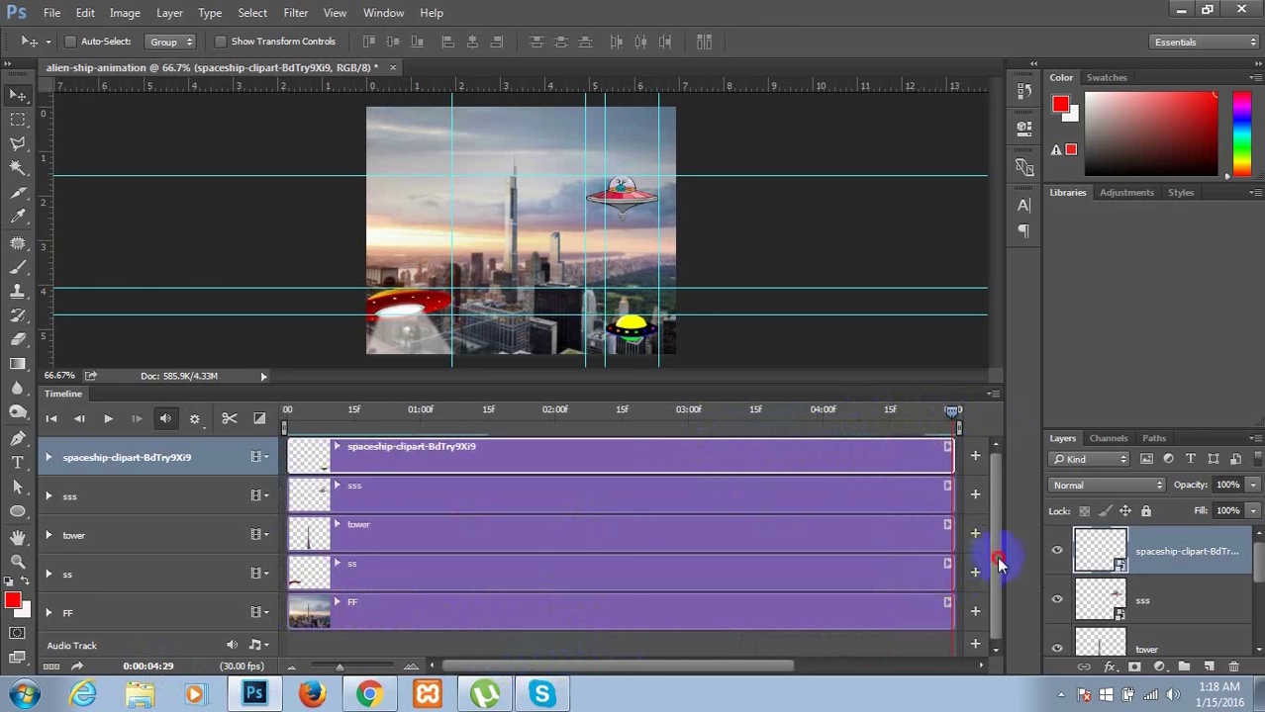
left_click(783, 618)
left_click(755, 617)
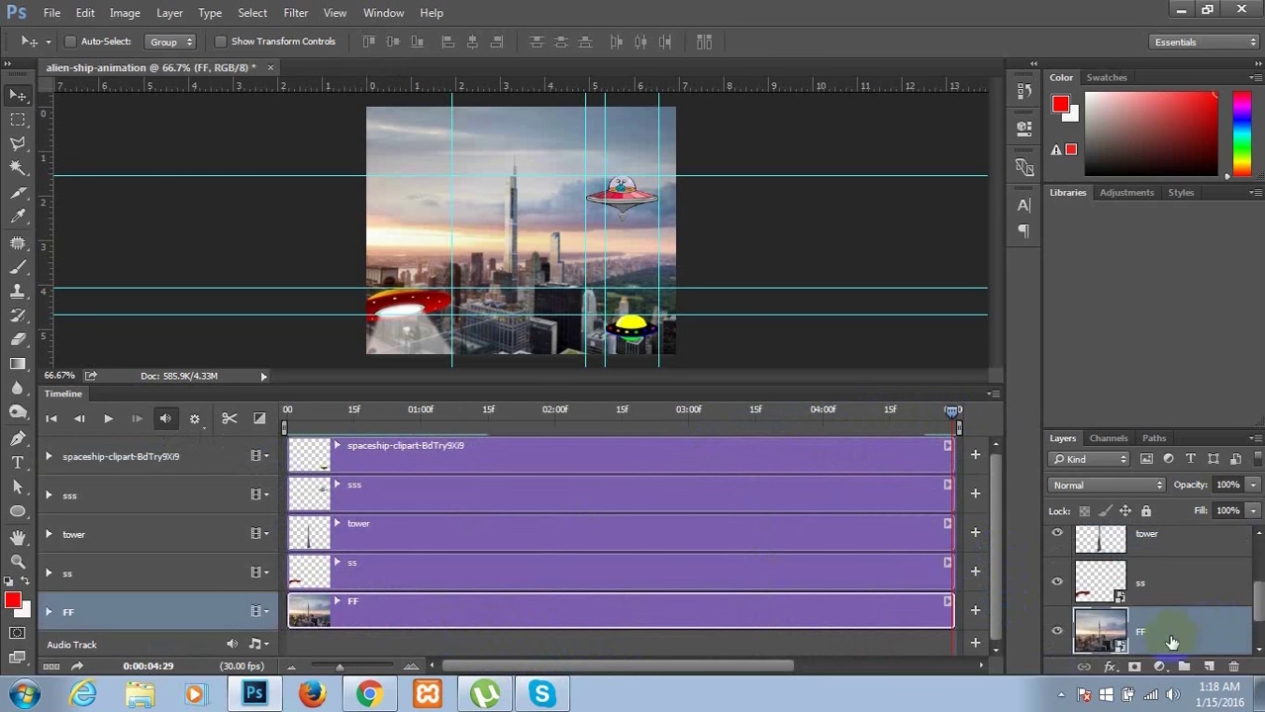
left_click(1166, 584)
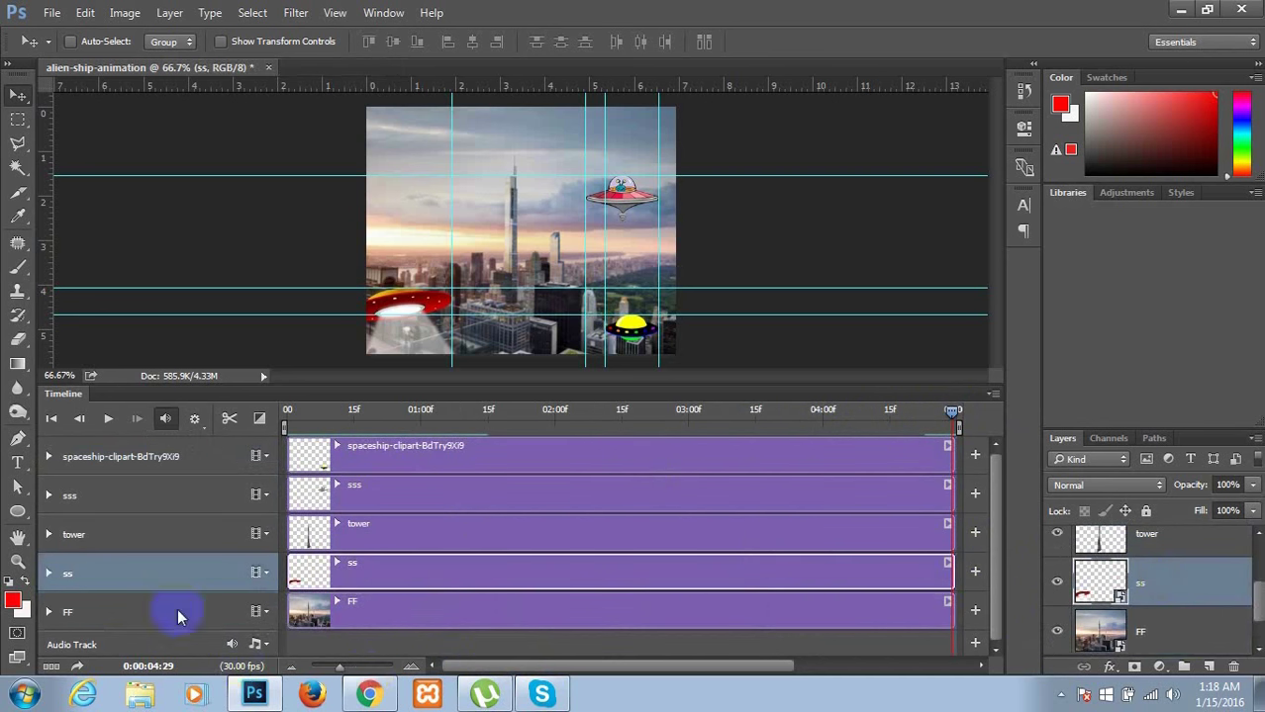
- Add the ss layer's first Transform keyframe at 0:00:00:00
left_click(48, 573)
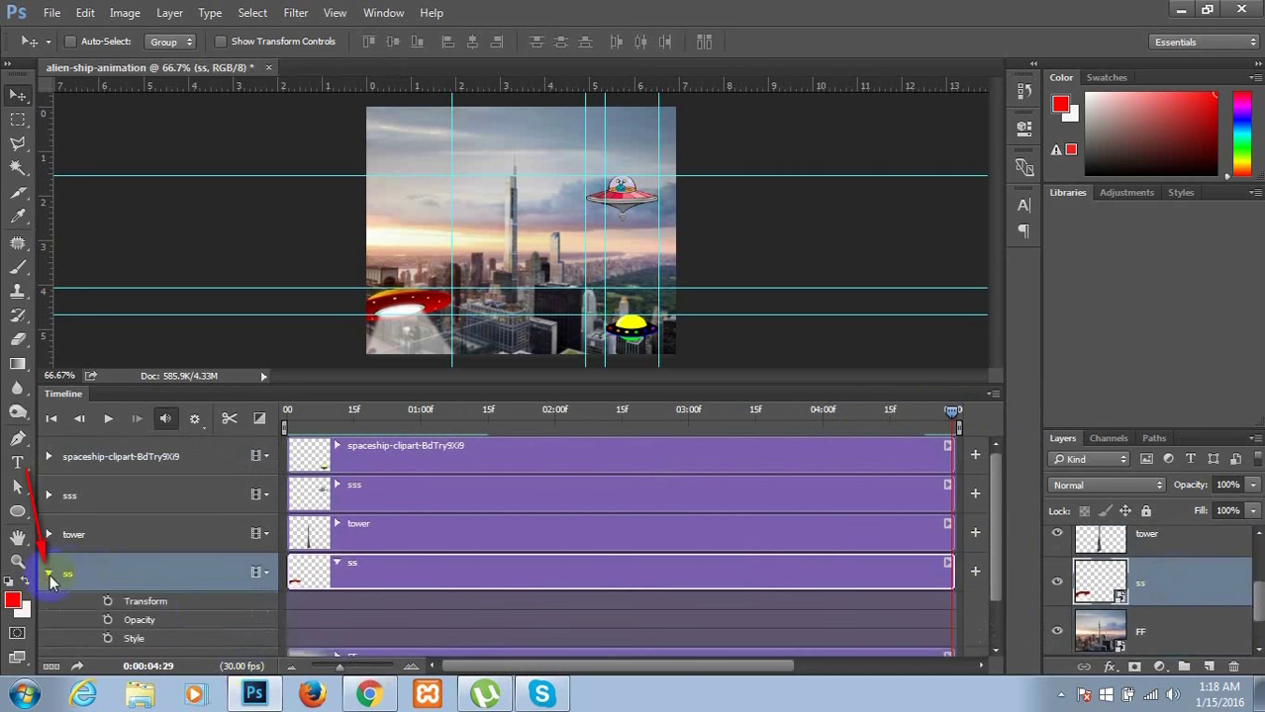
left_click(106, 605)
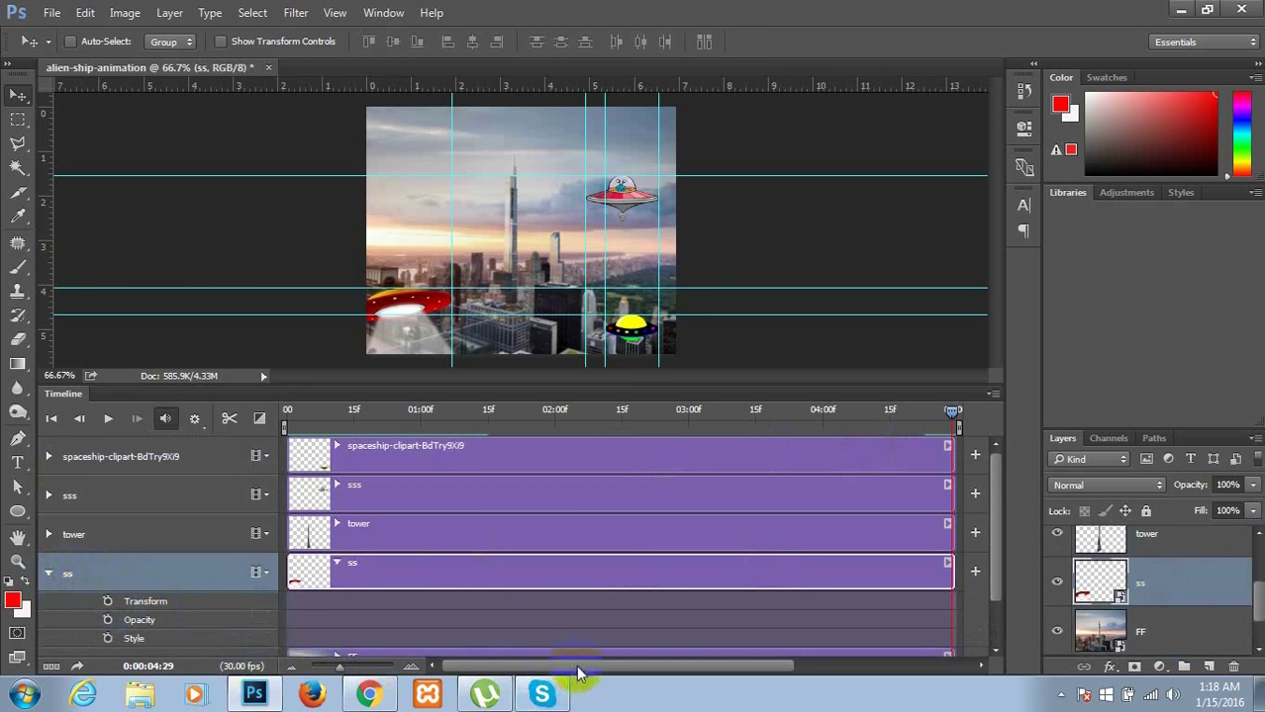
left_click(951, 422)
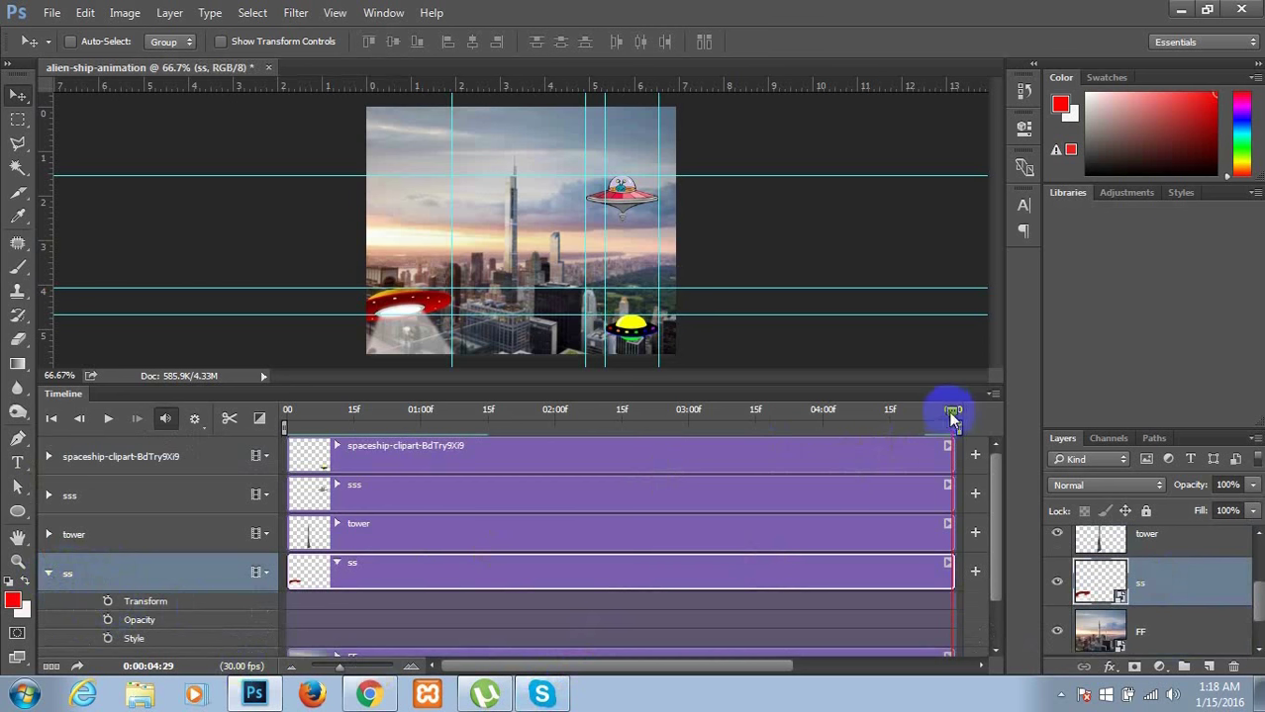
left_click_drag(949, 414, 286, 424)
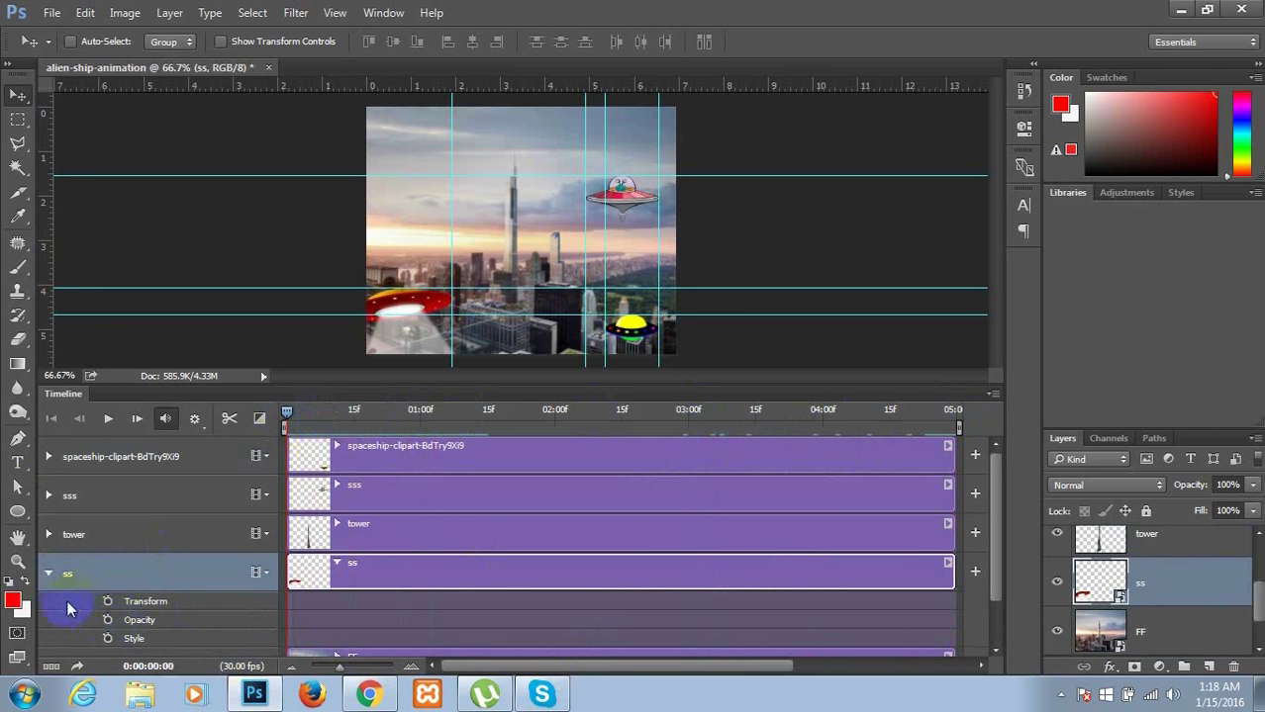
left_click(108, 601)
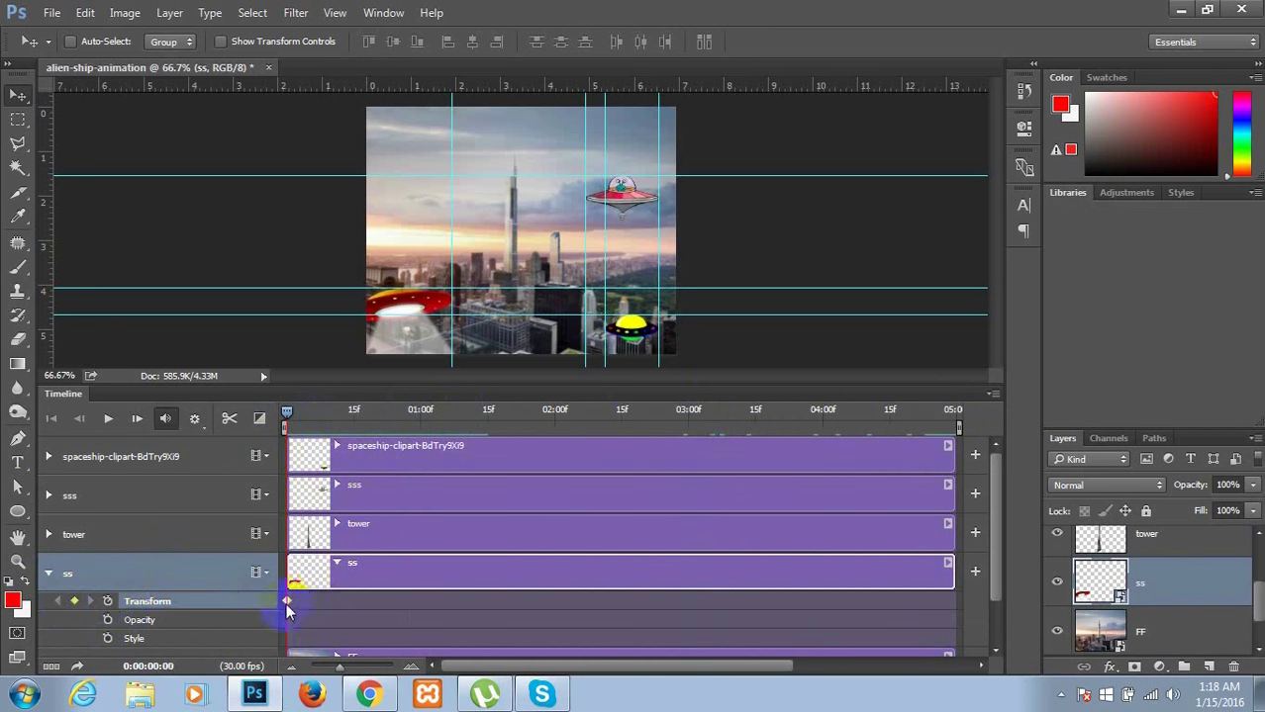
- Keyframe the red ship rising up the canvas over the first 0:00:00:21
left_click(286, 416)
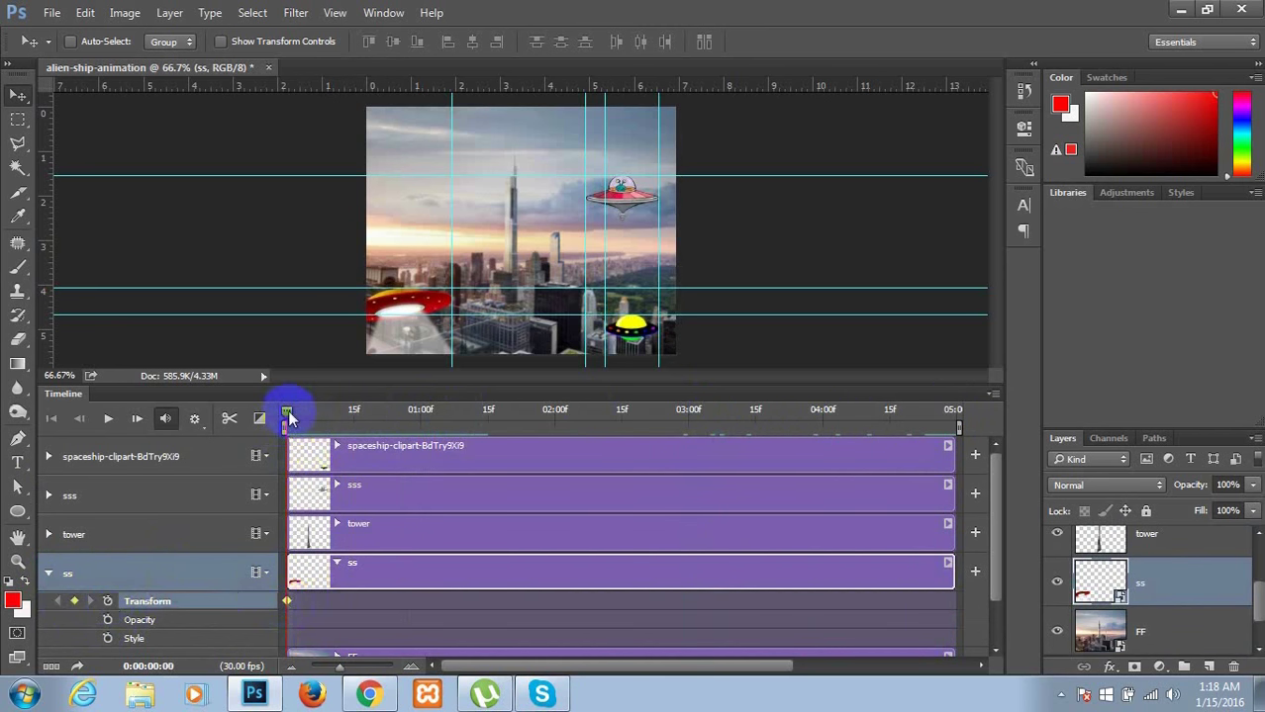
left_click_drag(288, 417, 328, 421)
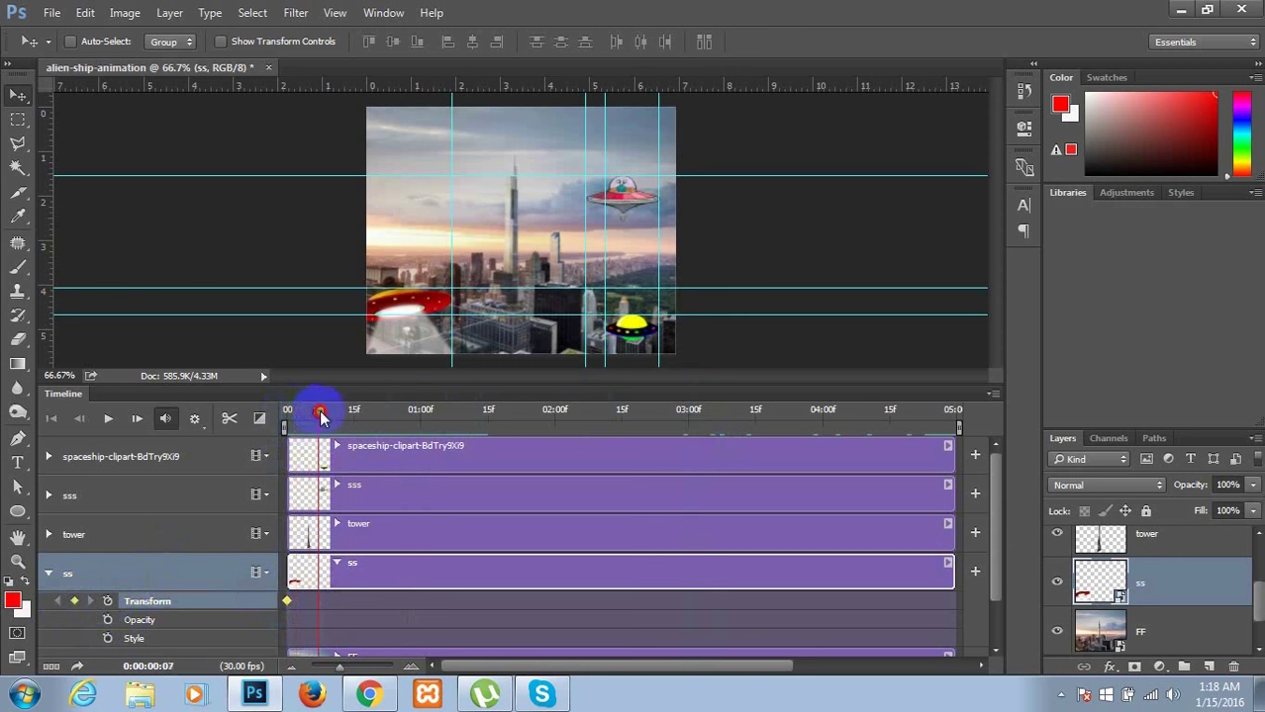
left_click(414, 311)
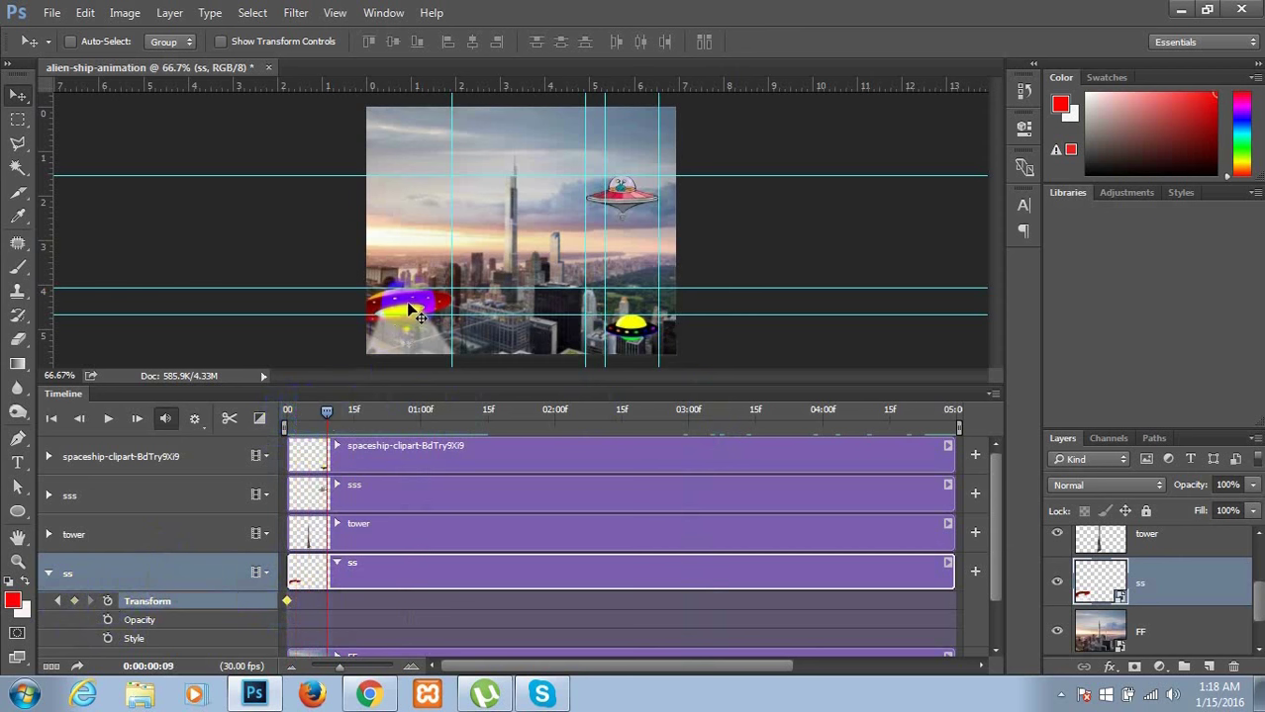
left_click_drag(414, 311, 418, 272)
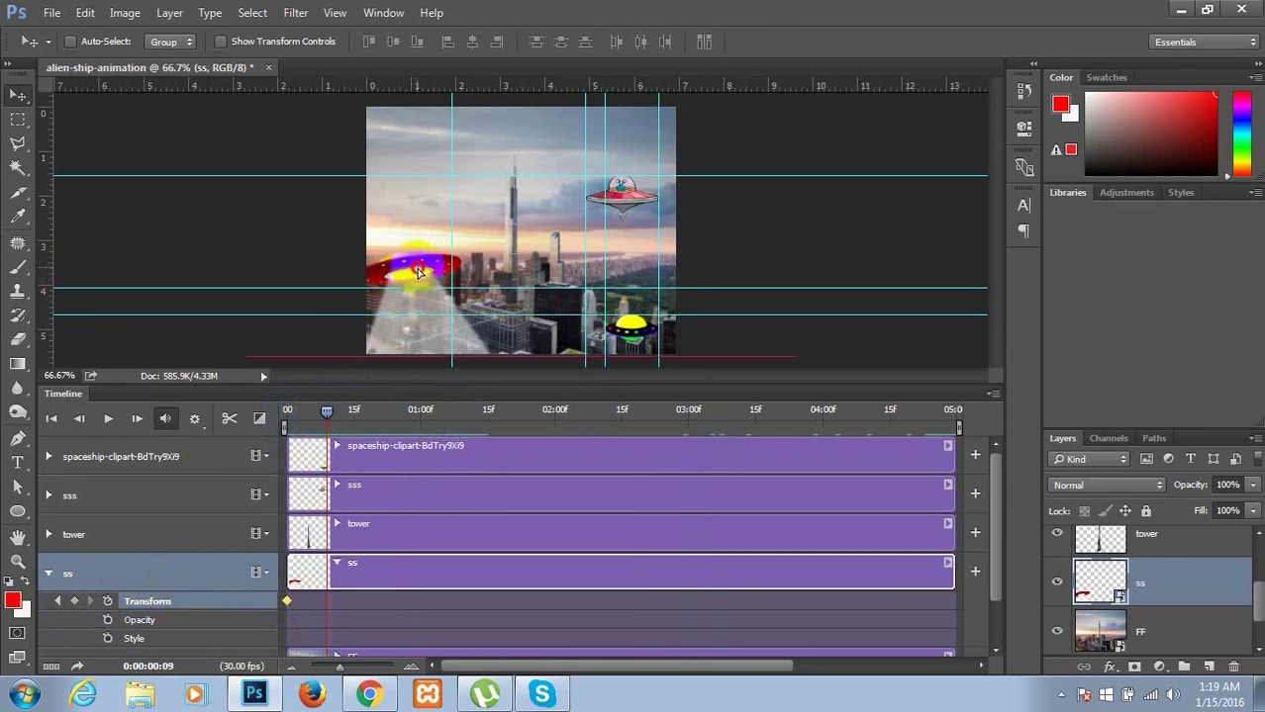
left_click(327, 415)
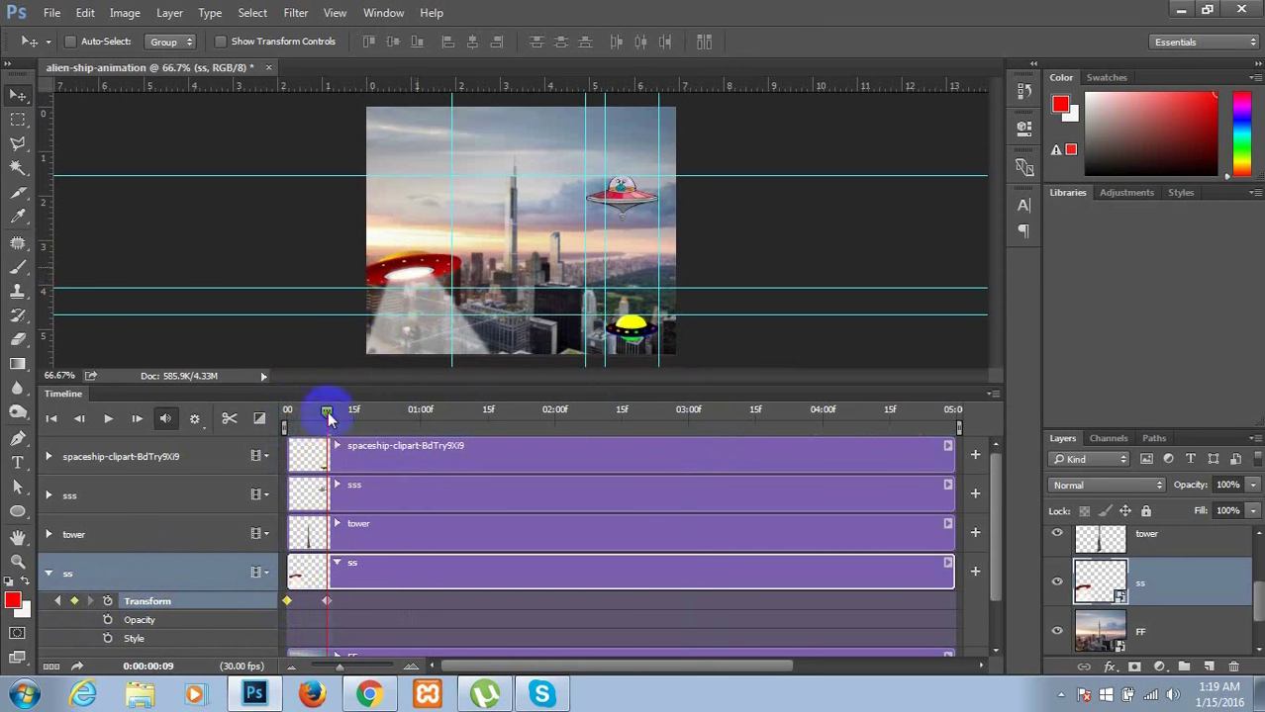
left_click_drag(329, 418, 382, 421)
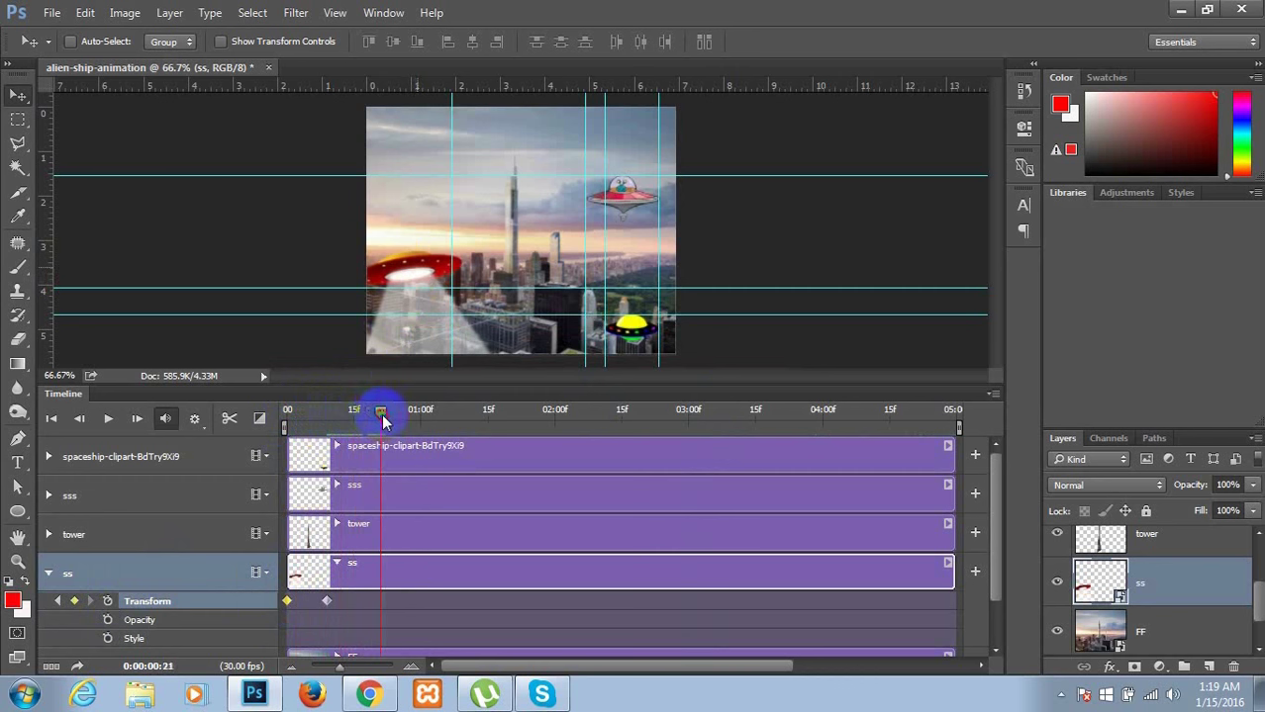
left_click_drag(416, 273, 417, 251)
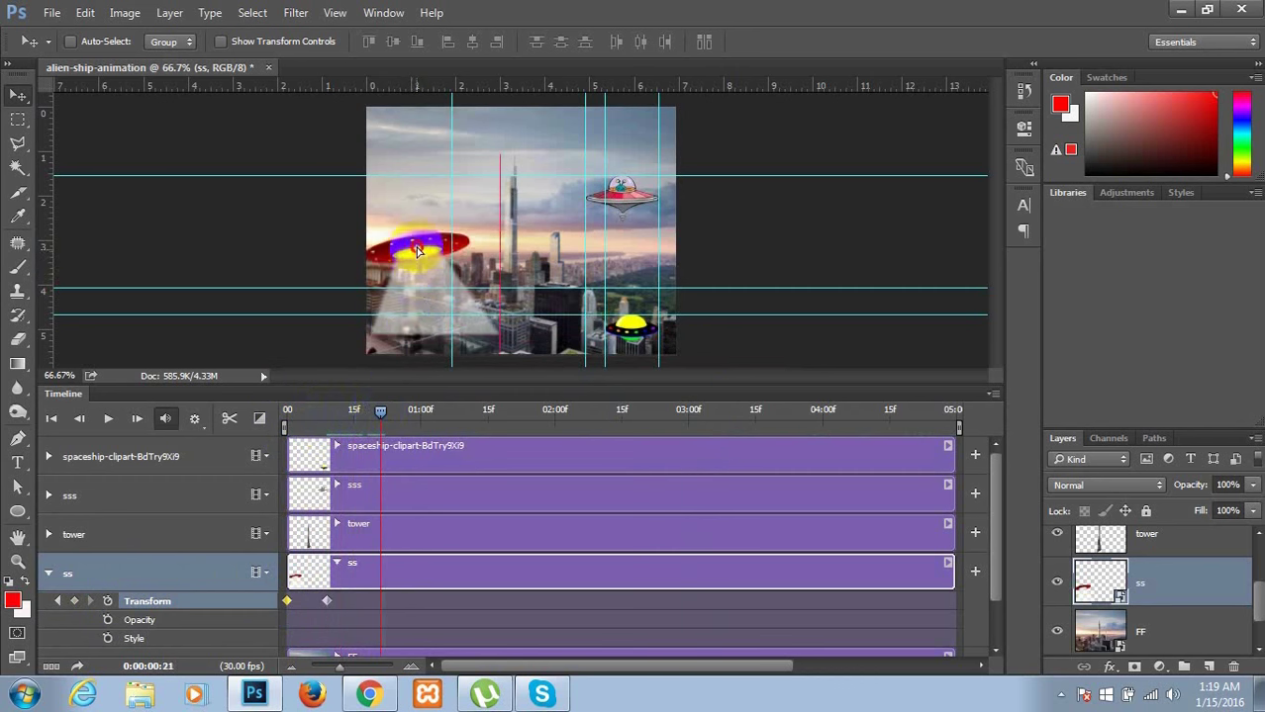
left_click(394, 414)
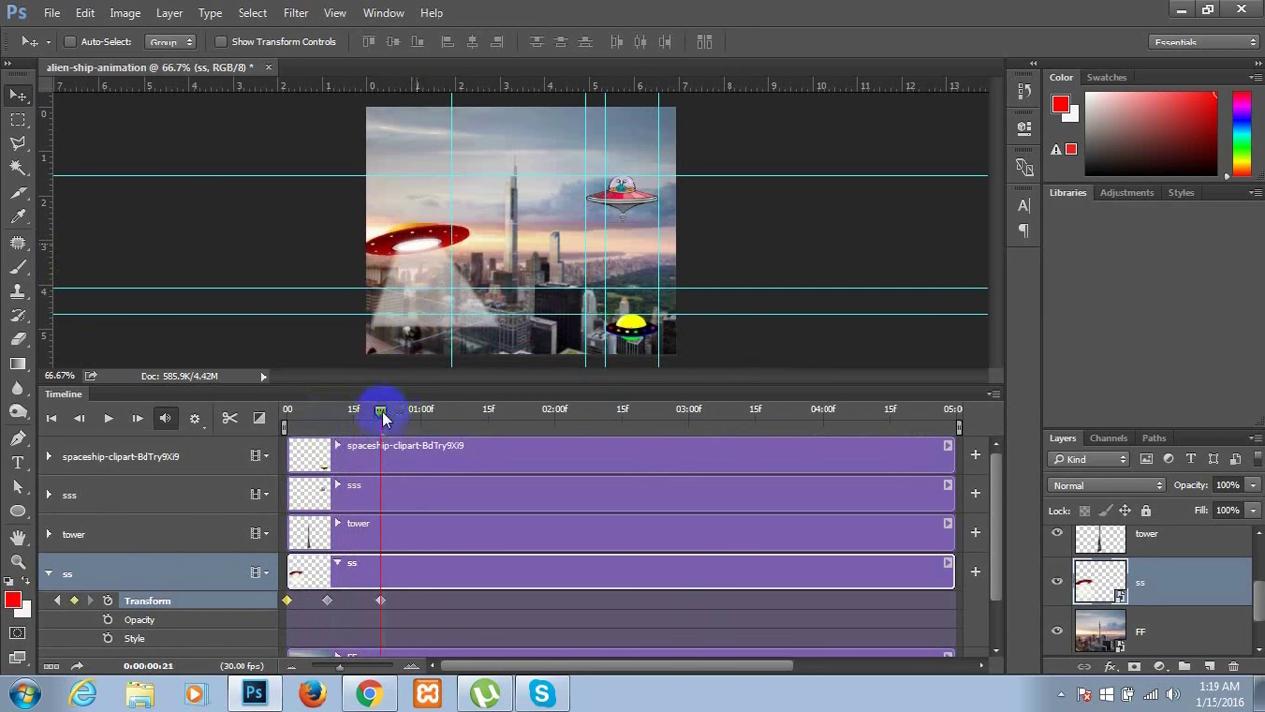
- Keyframe the red ship climbing and drifting right to the tower at 1:00, 1:22 and 2:04
mouse_move(384, 418)
left_mouse_down()
mouse_move(438, 416)
mouse_move(420, 424)
left_mouse_up()
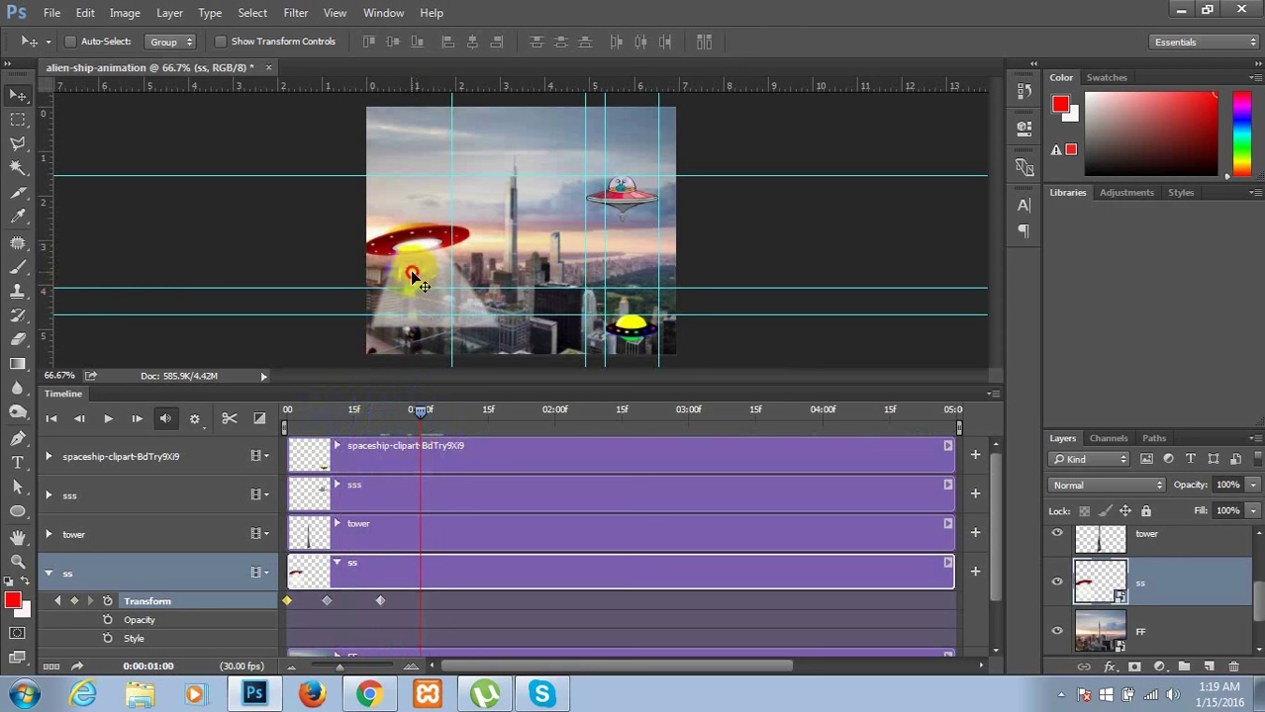
left_click_drag(412, 275, 411, 263)
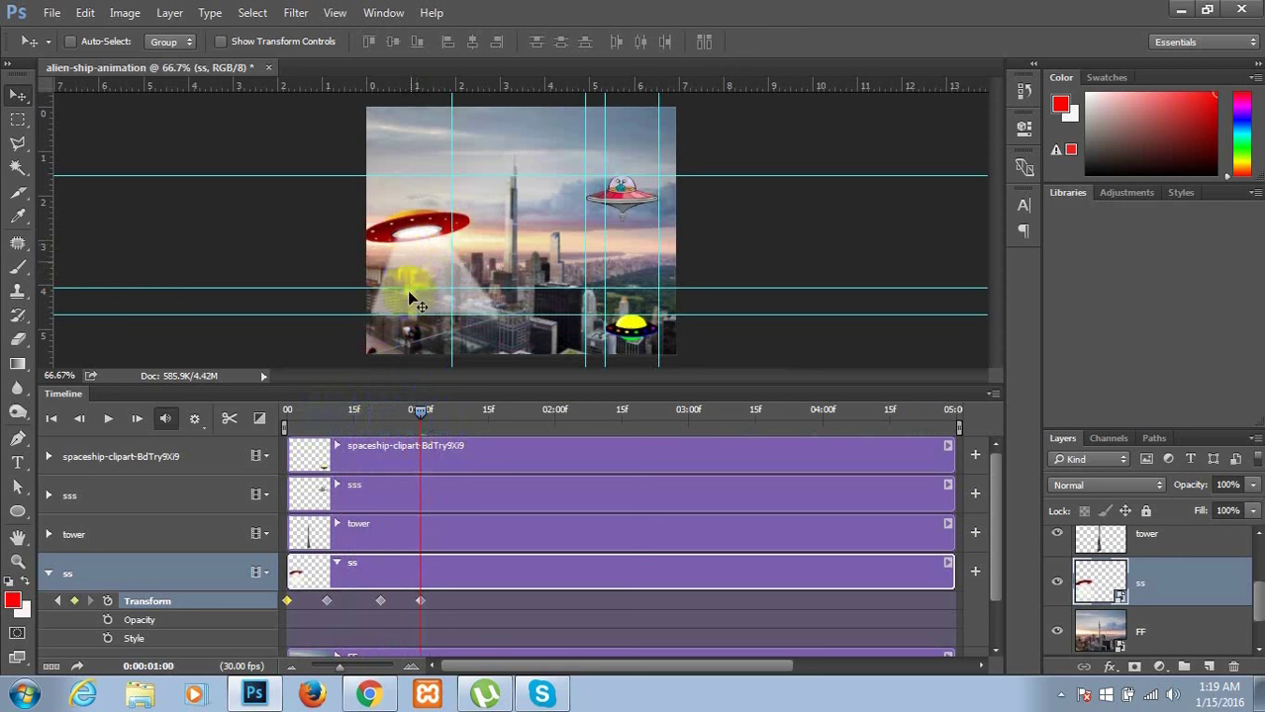
left_click(443, 419)
left_click_drag(445, 422, 469, 420)
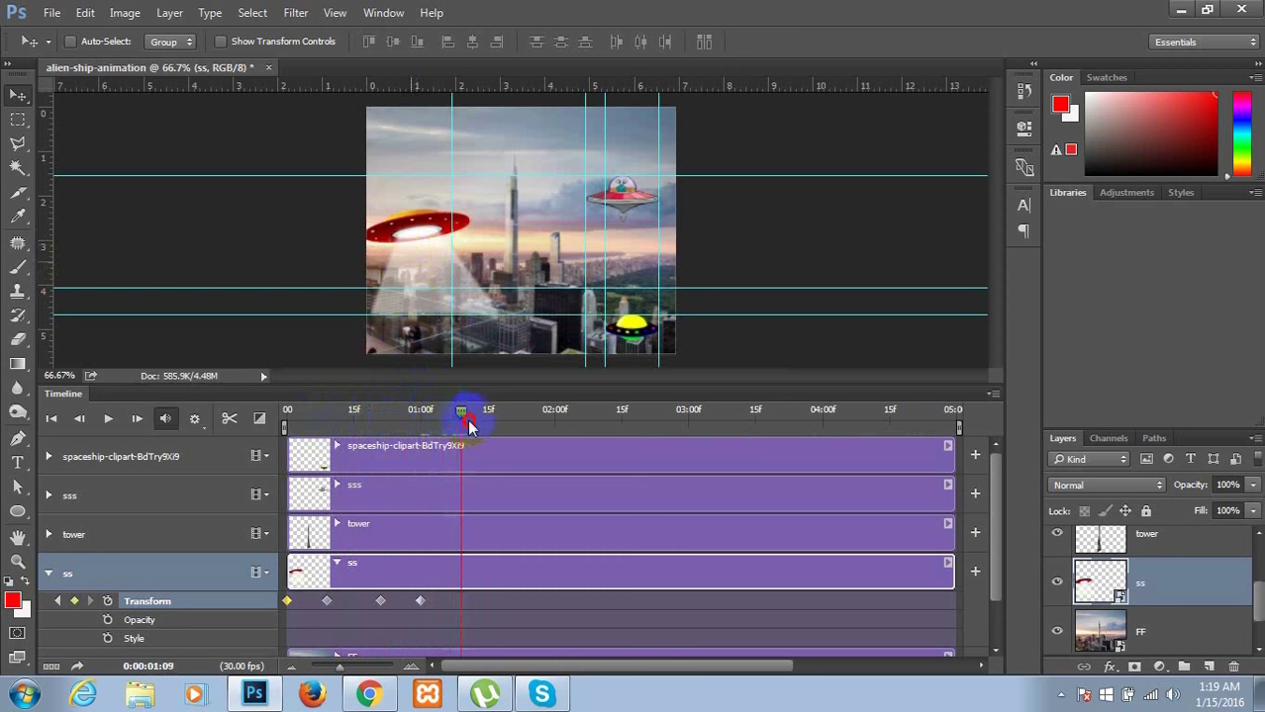
left_click_drag(432, 259, 433, 229)
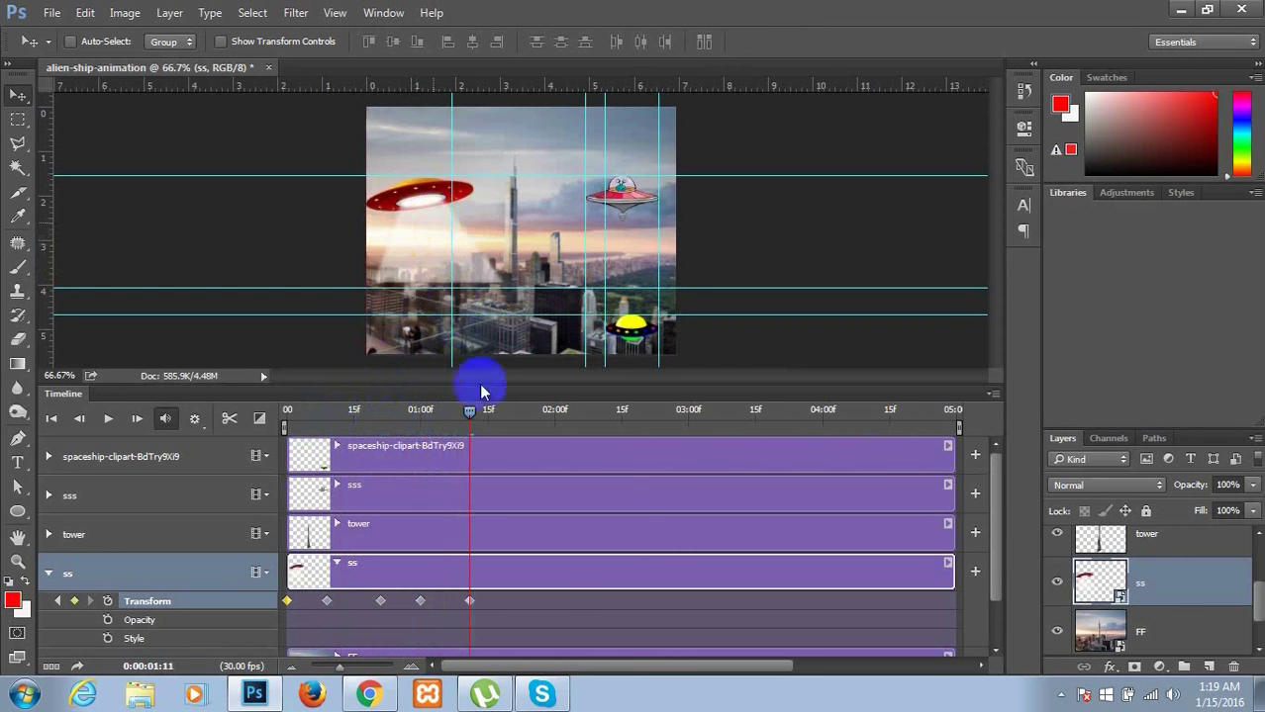
left_click_drag(471, 411, 516, 423)
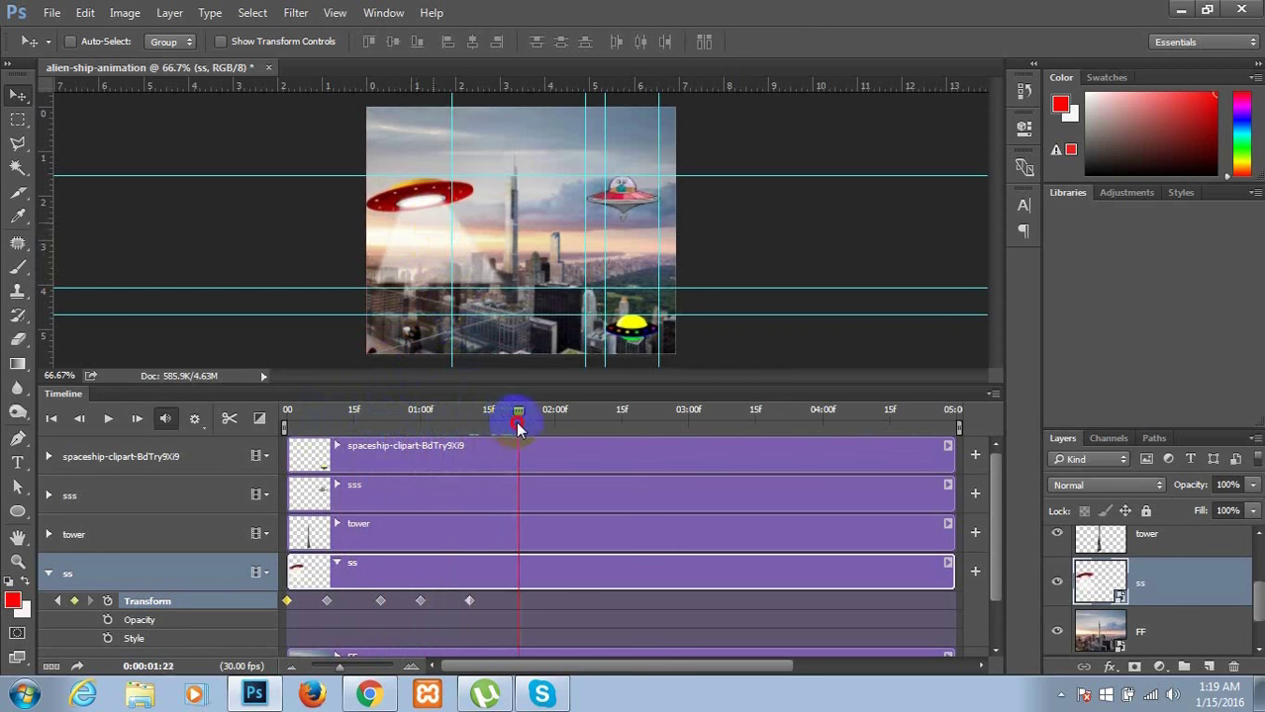
left_click(427, 225)
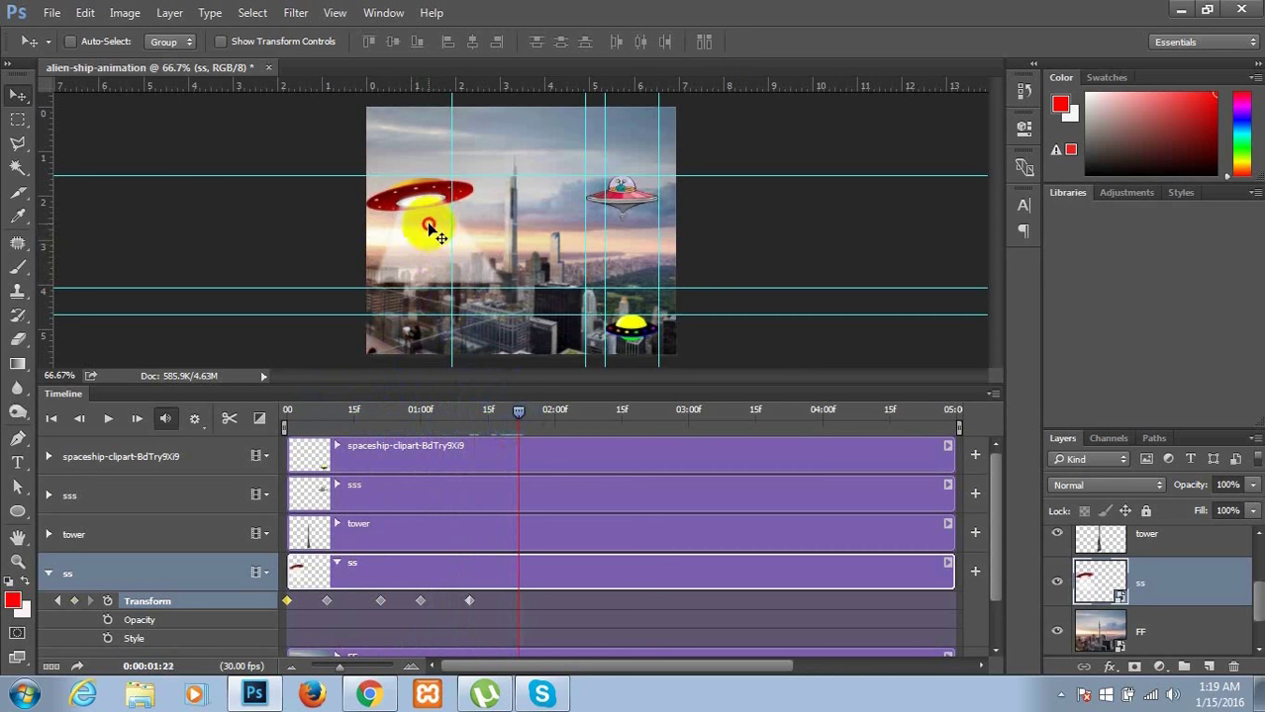
left_click_drag(429, 226, 454, 215)
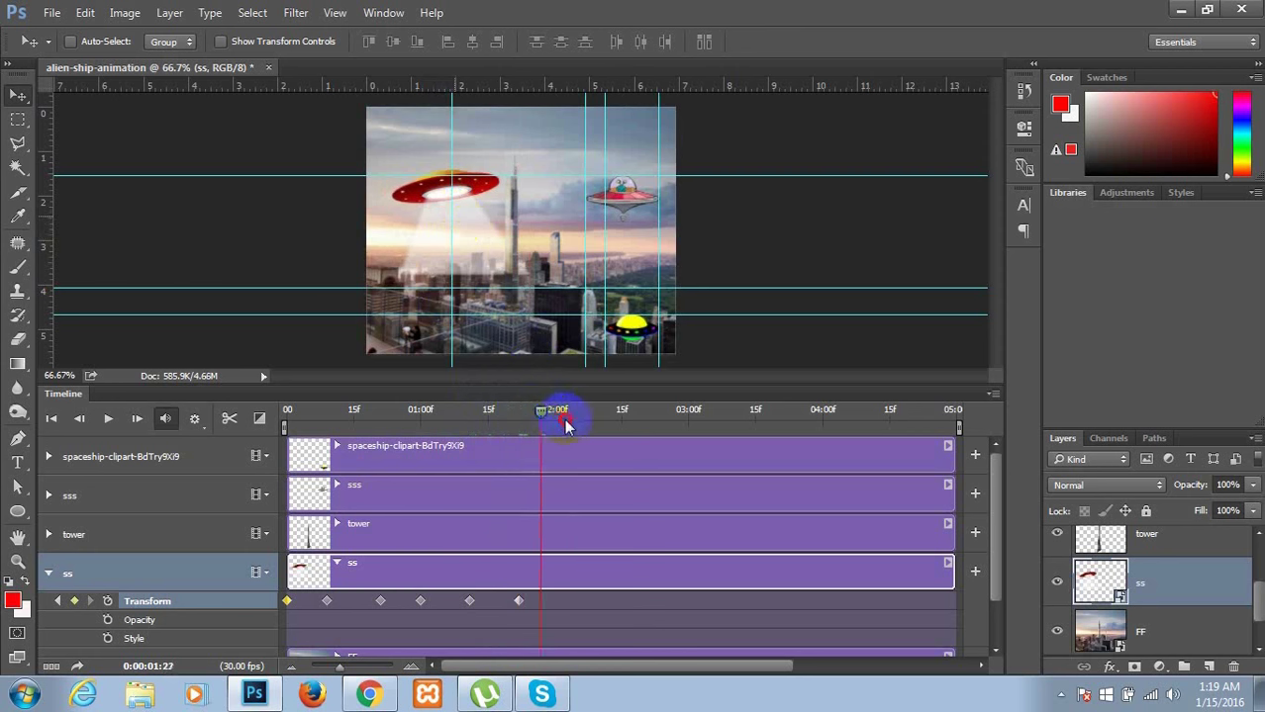
left_click_drag(521, 413, 572, 413)
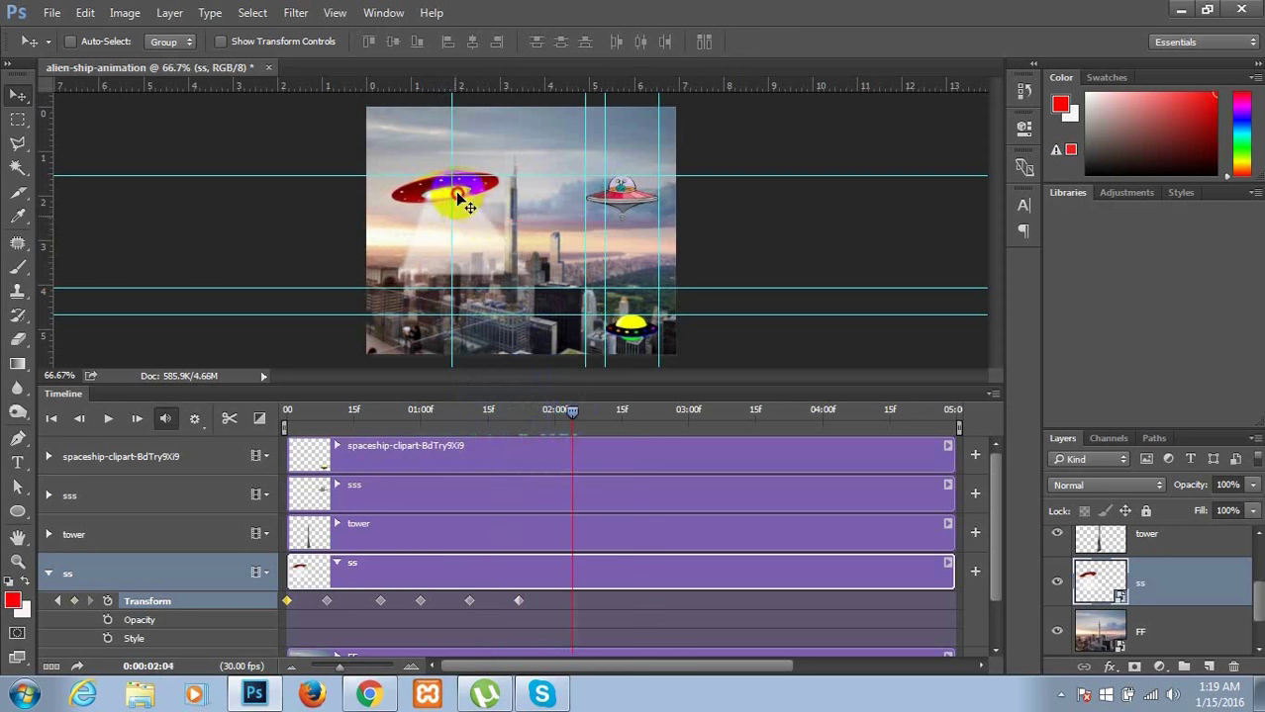
left_click_drag(469, 207, 502, 212)
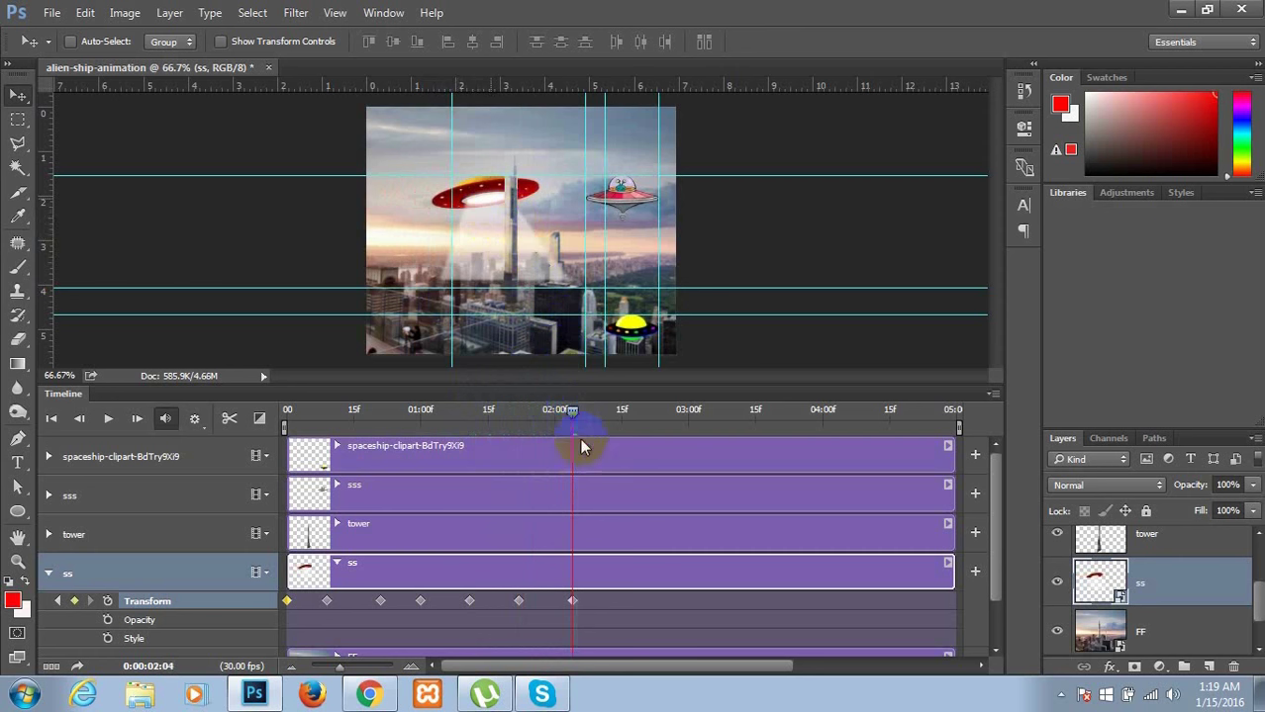
left_click_drag(572, 409, 624, 410)
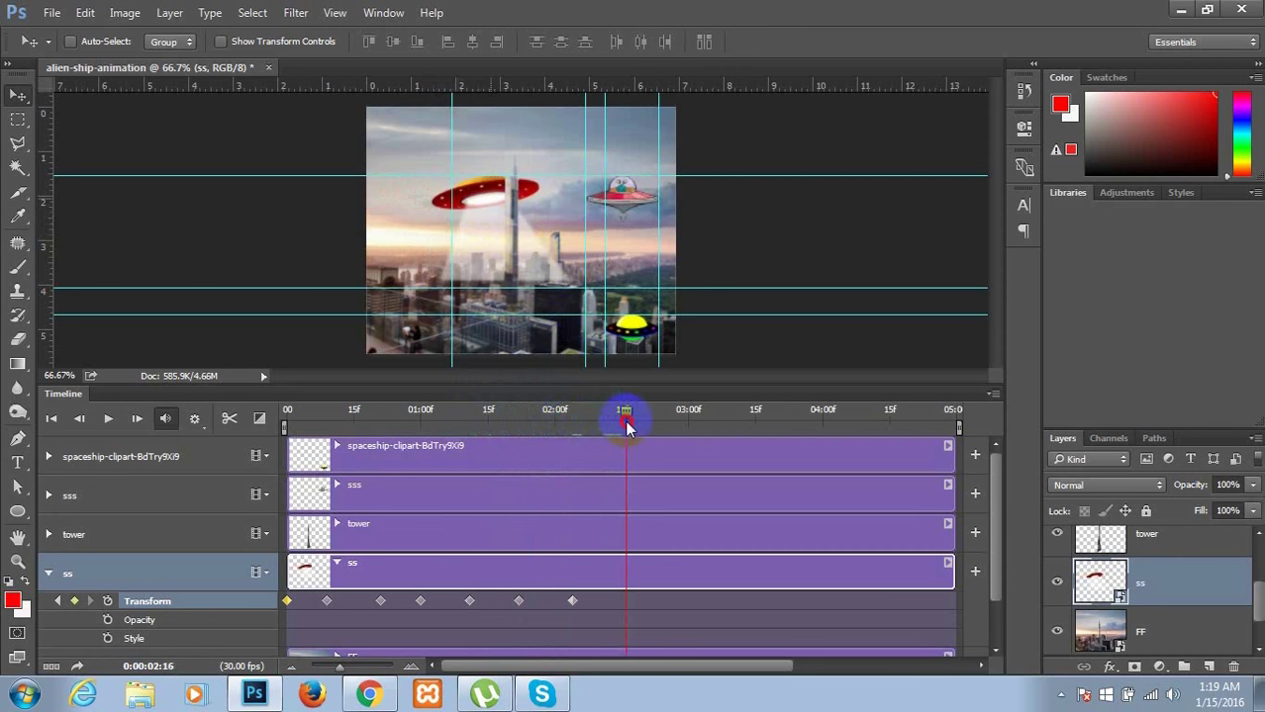
- Keyframe the red ship moving right, then below the pink ship toward the right edge by about 2:25
left_click(470, 200)
left_click_drag(470, 202, 531, 201)
left_click(624, 414)
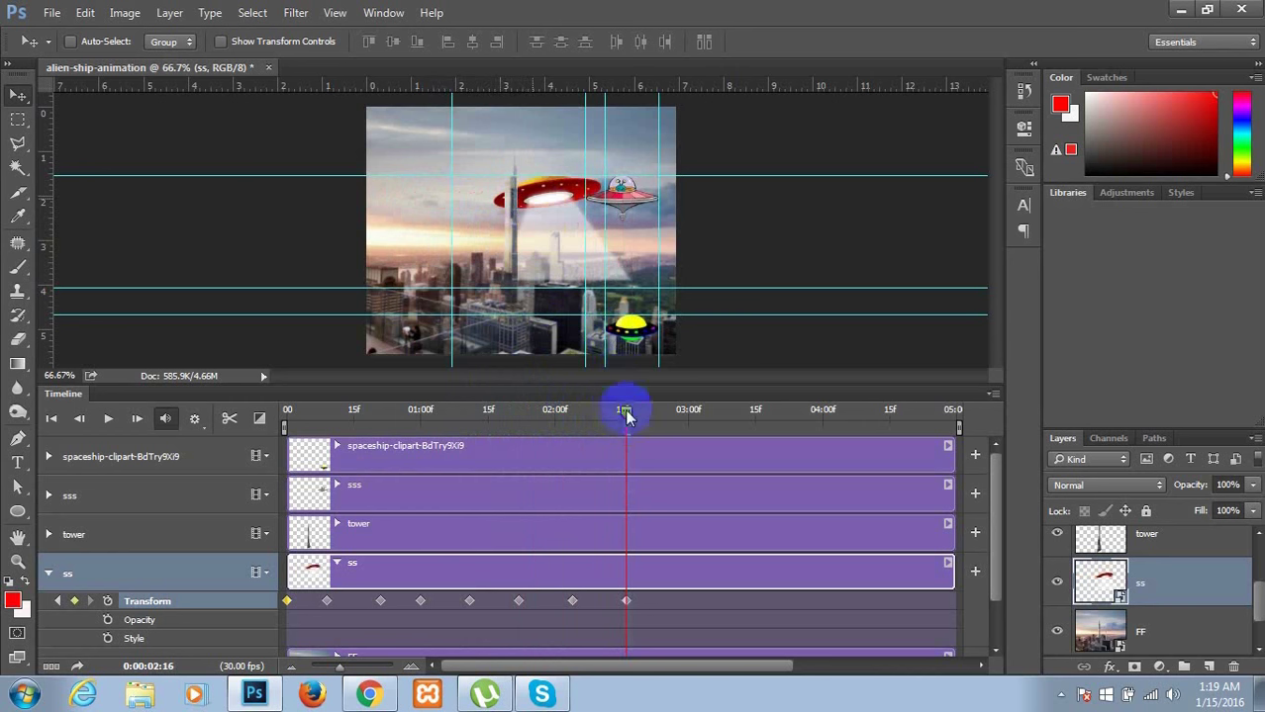
left_click_drag(624, 414, 664, 416)
left_click(561, 220)
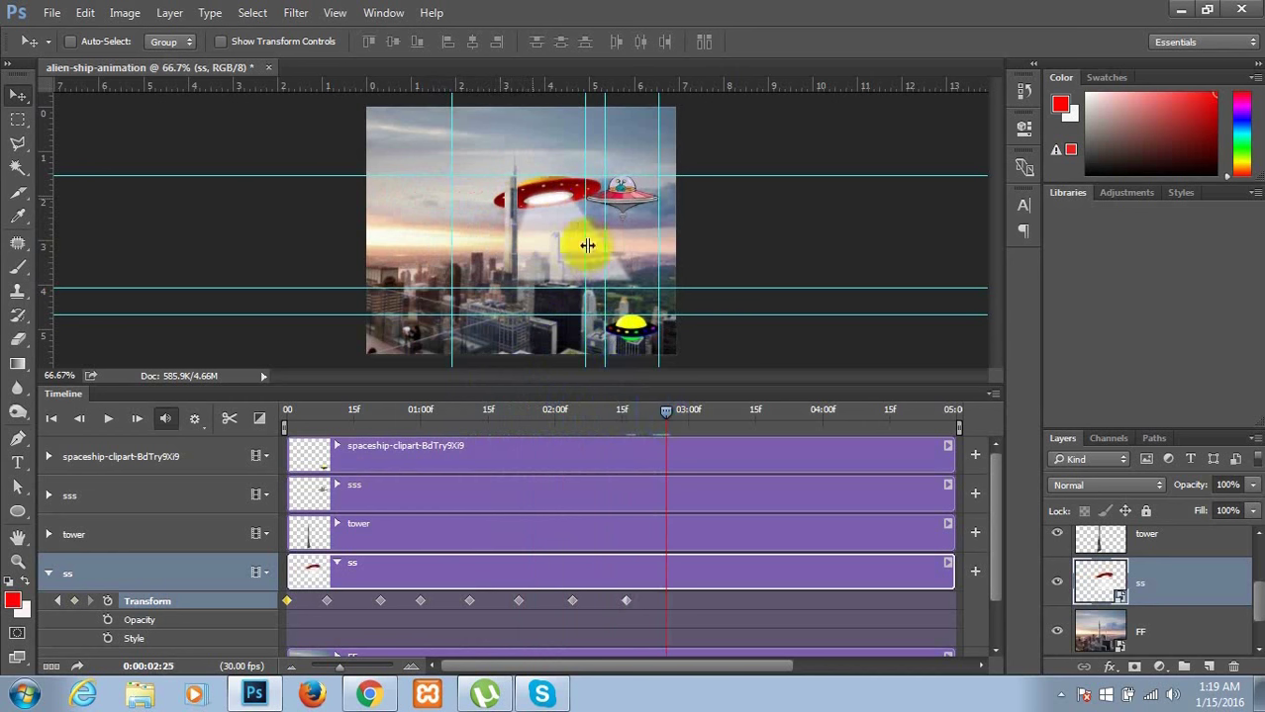
left_click_drag(561, 220, 615, 245)
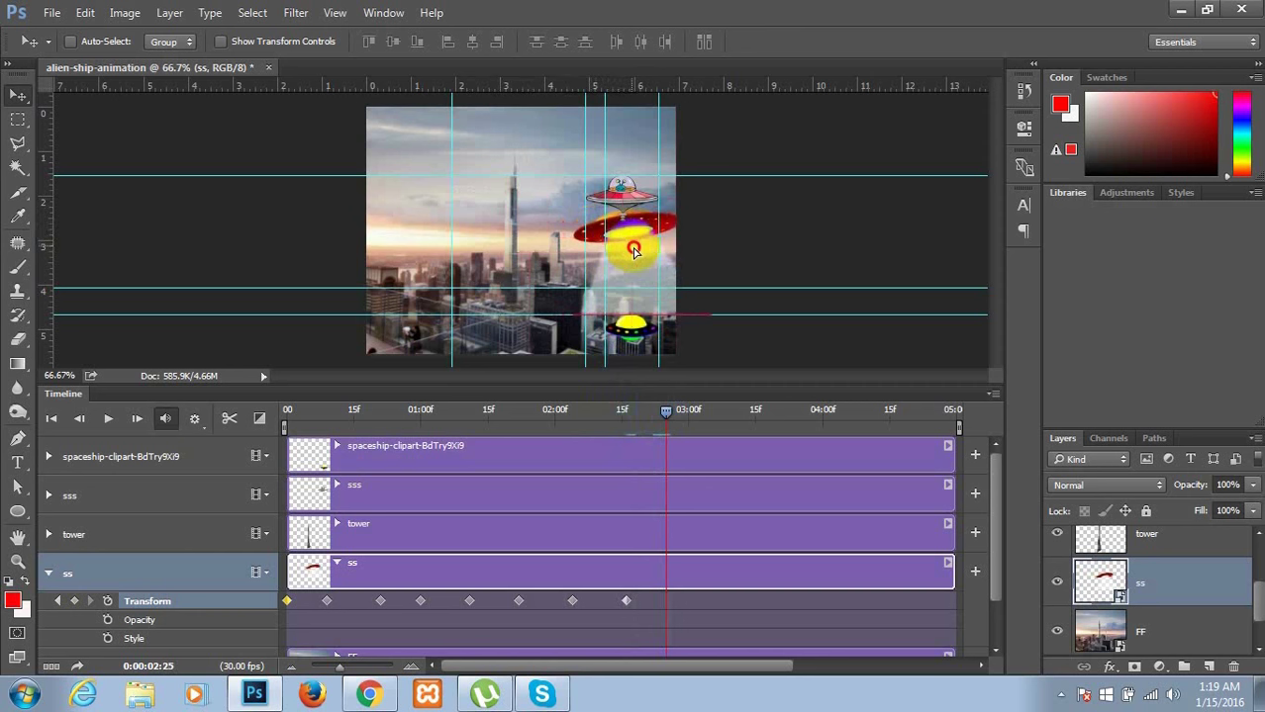
left_click_drag(615, 244, 649, 258)
left_click(677, 414)
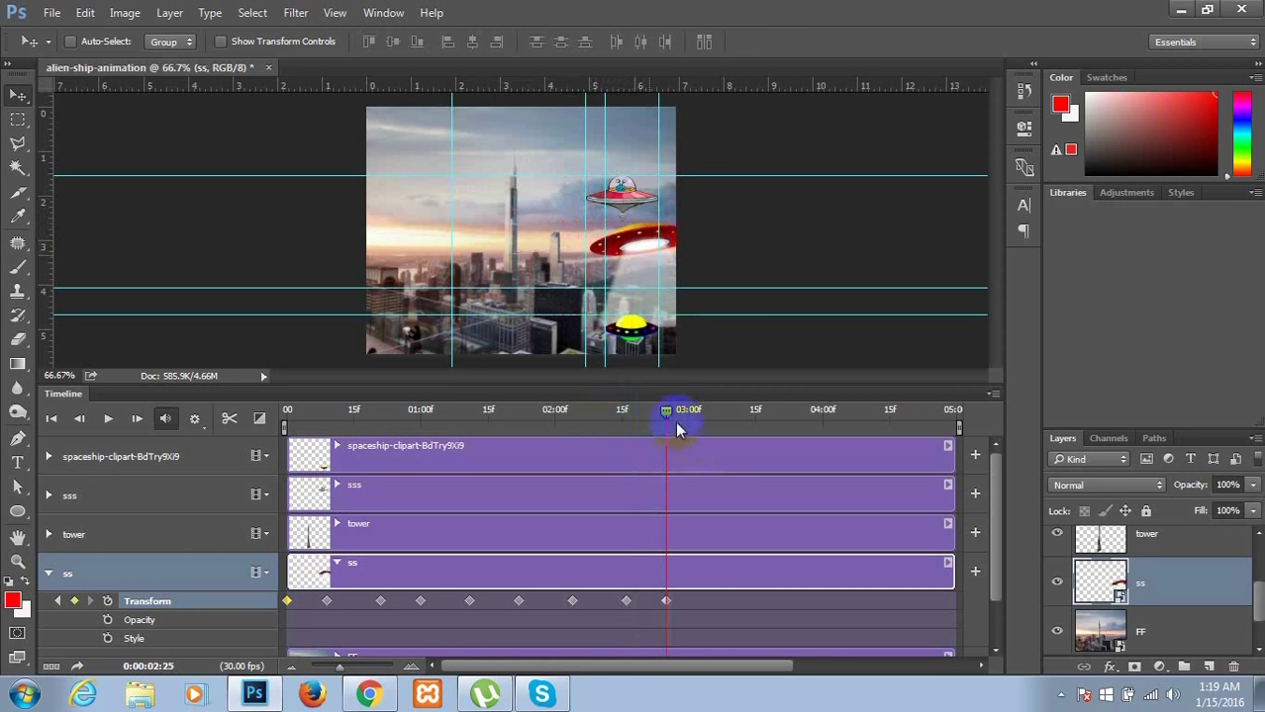
- Fly the red ship off the right edge at 3:06, then bring it back into view by 3:21
left_click_drag(668, 414, 714, 414)
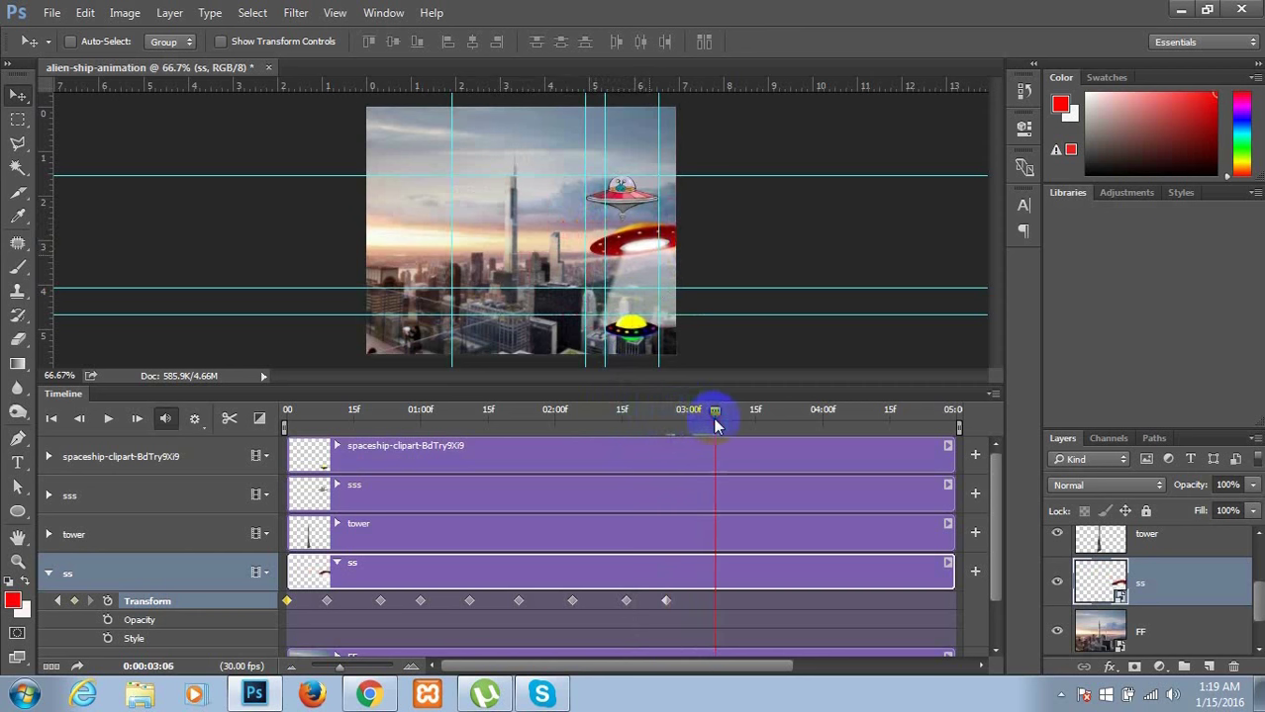
left_click_drag(644, 265, 730, 267)
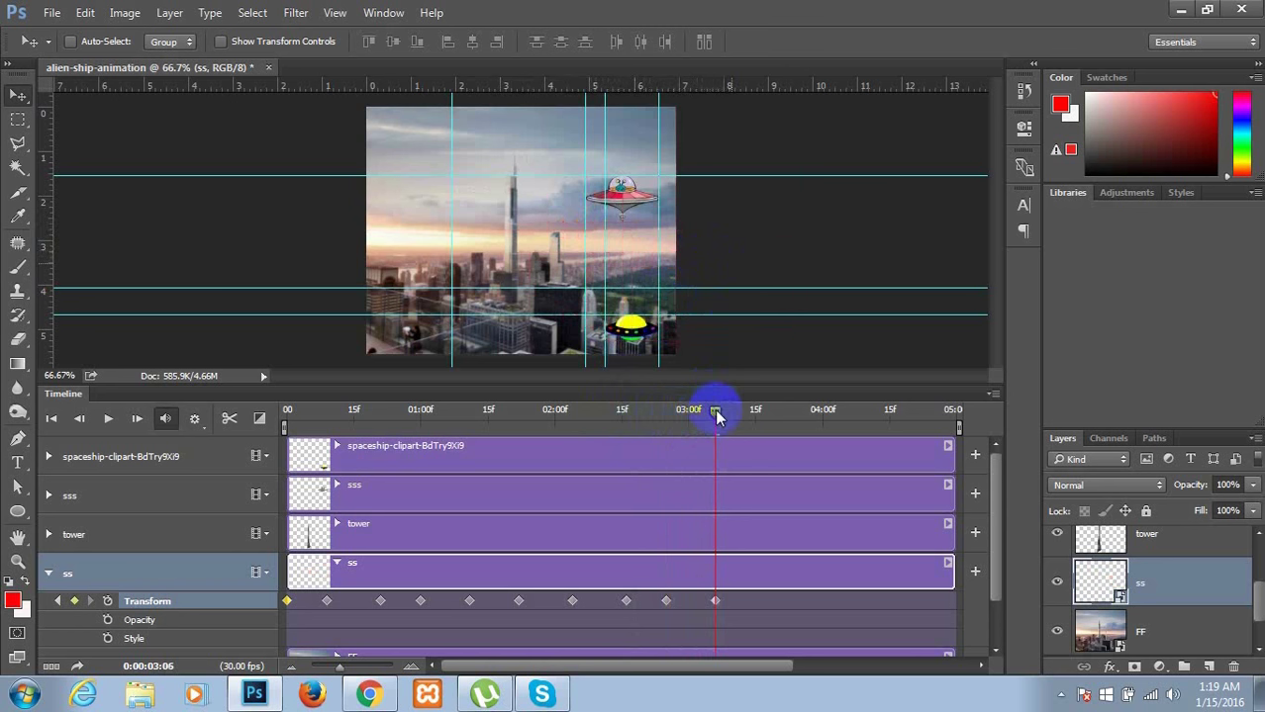
left_click_drag(714, 408, 737, 410)
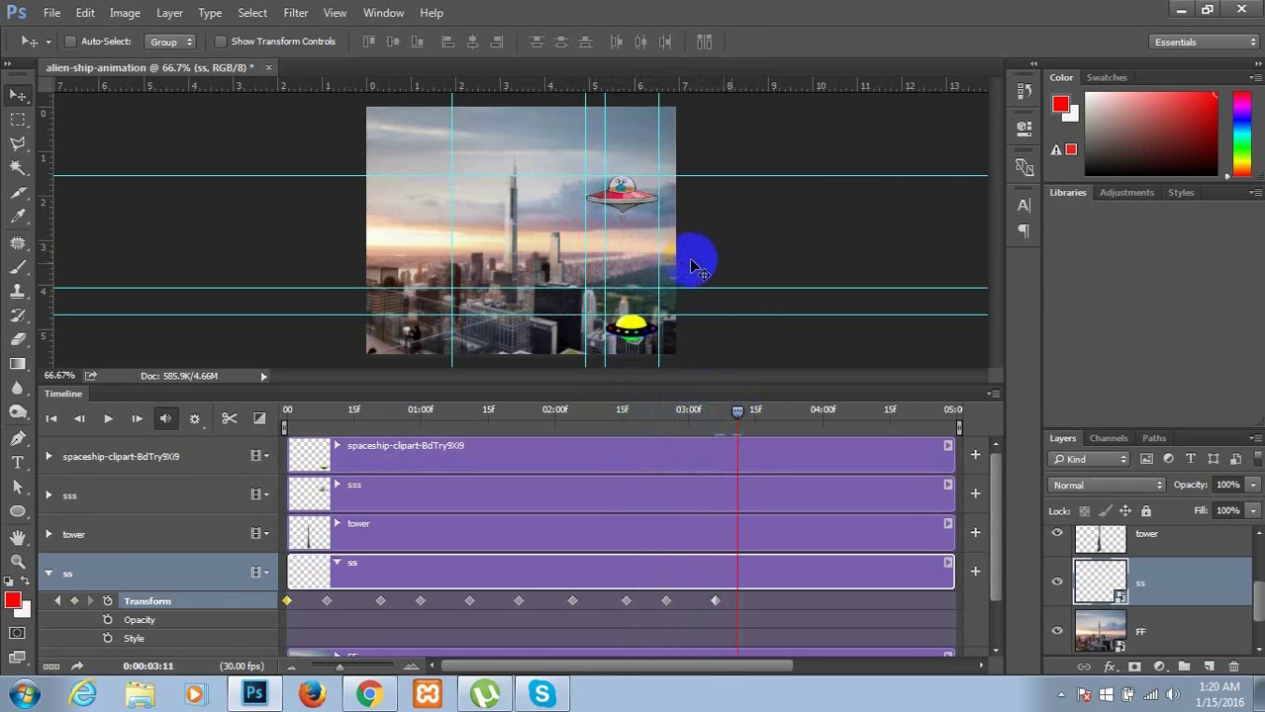
left_click_drag(692, 265, 667, 275)
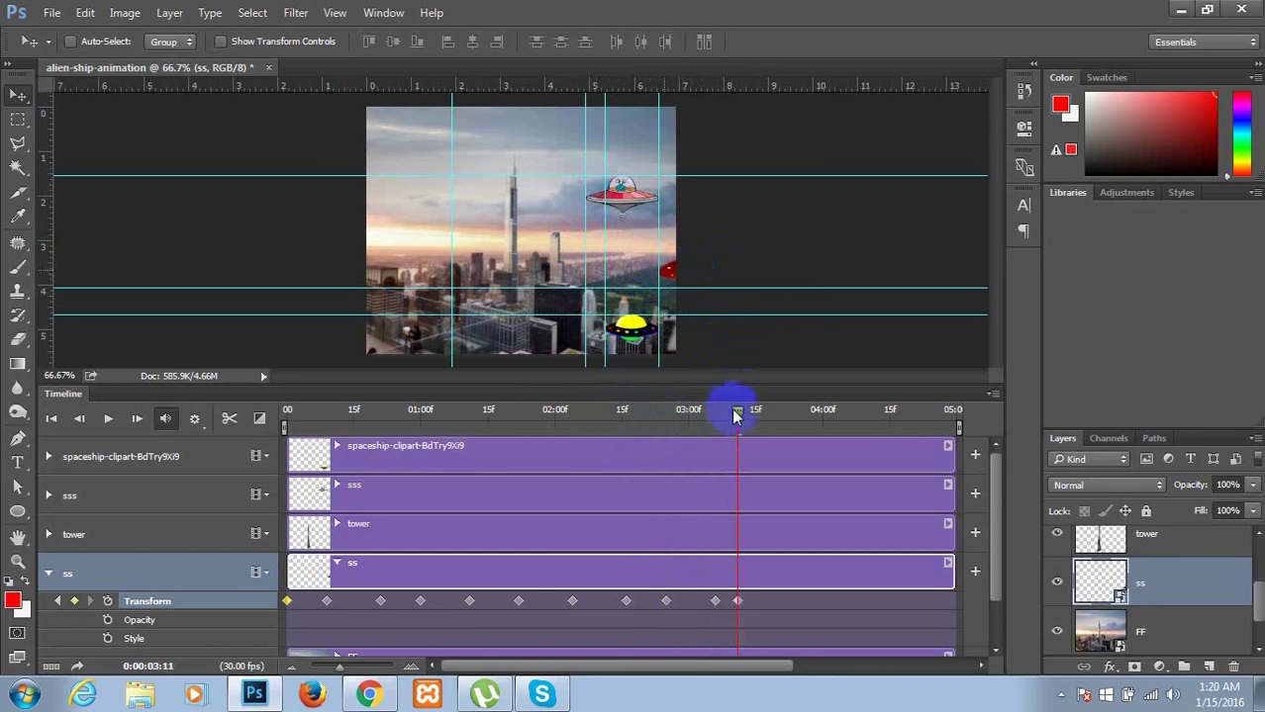
left_click_drag(737, 411, 782, 424)
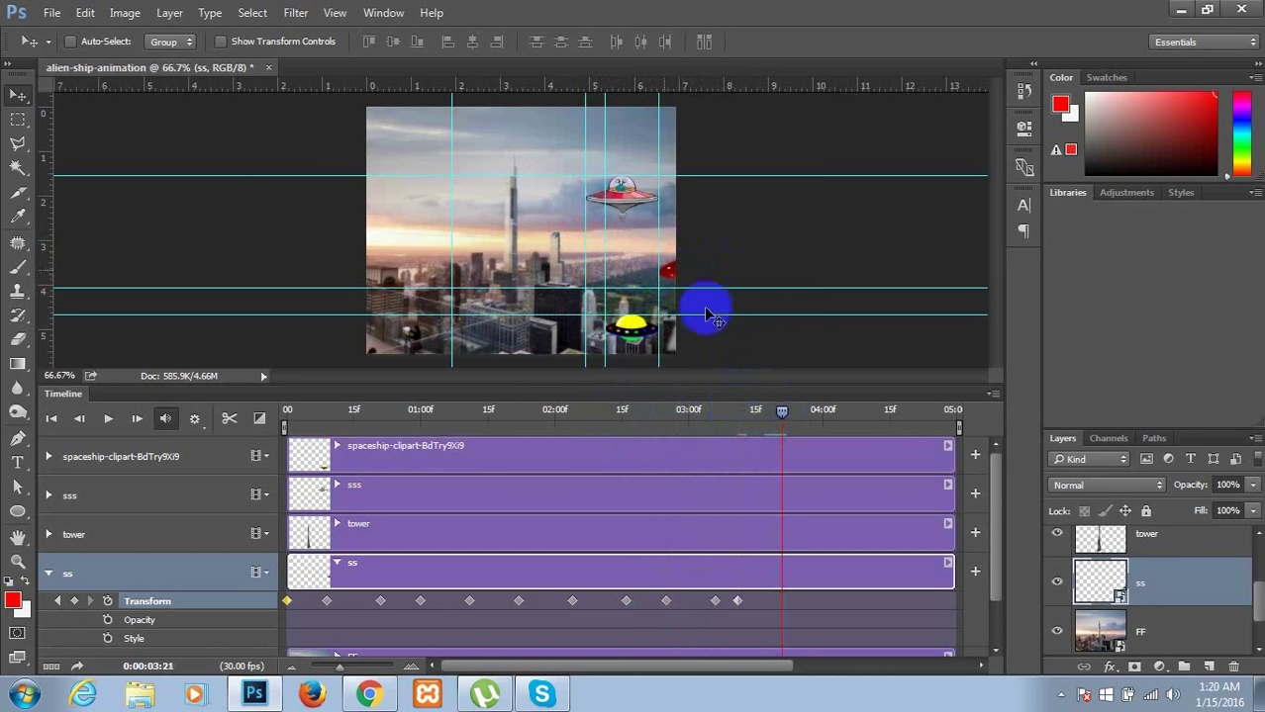
mouse_move(678, 271)
left_mouse_down()
mouse_move(613, 251)
mouse_move(602, 260)
left_mouse_up()
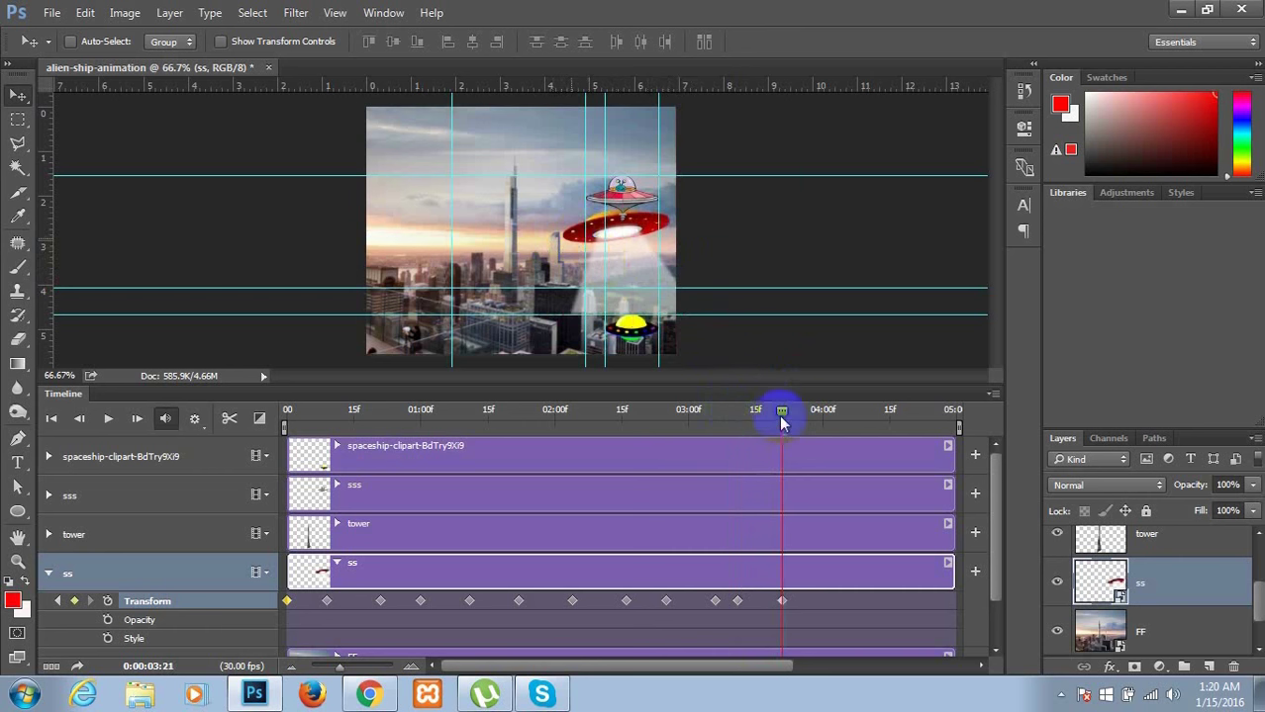
left_click_drag(781, 421, 820, 427)
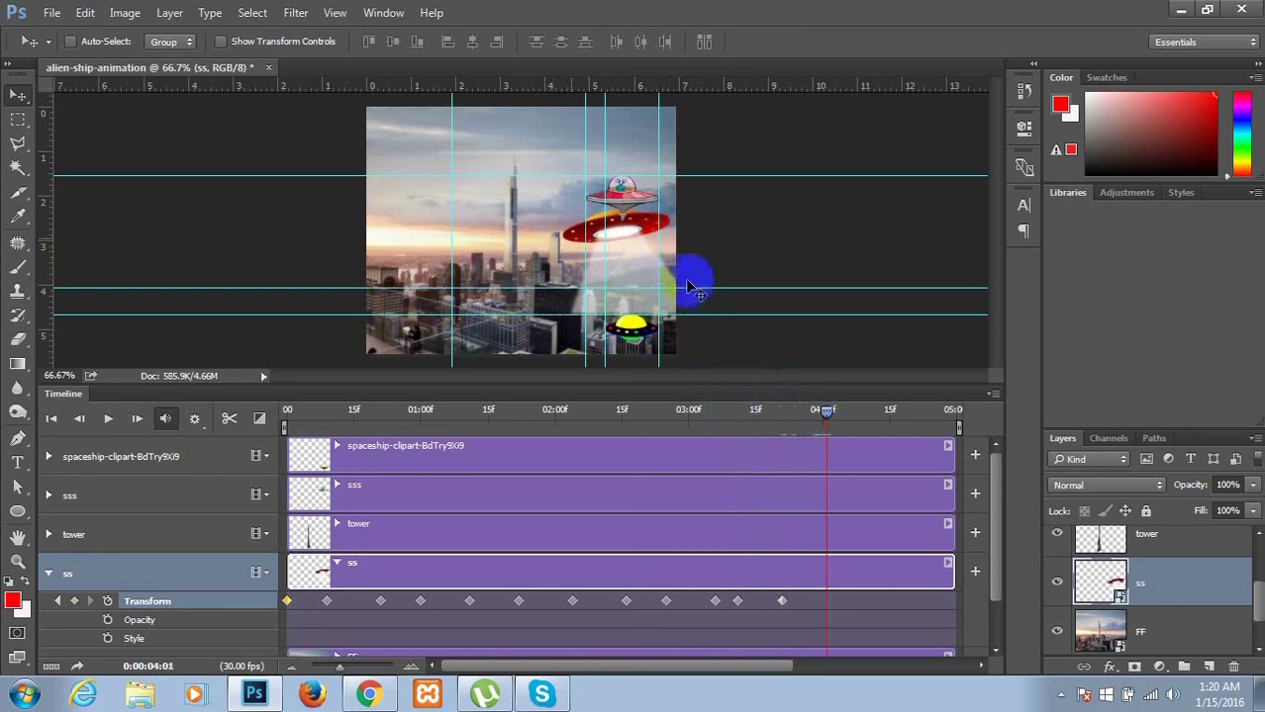
left_click_drag(627, 247, 585, 217)
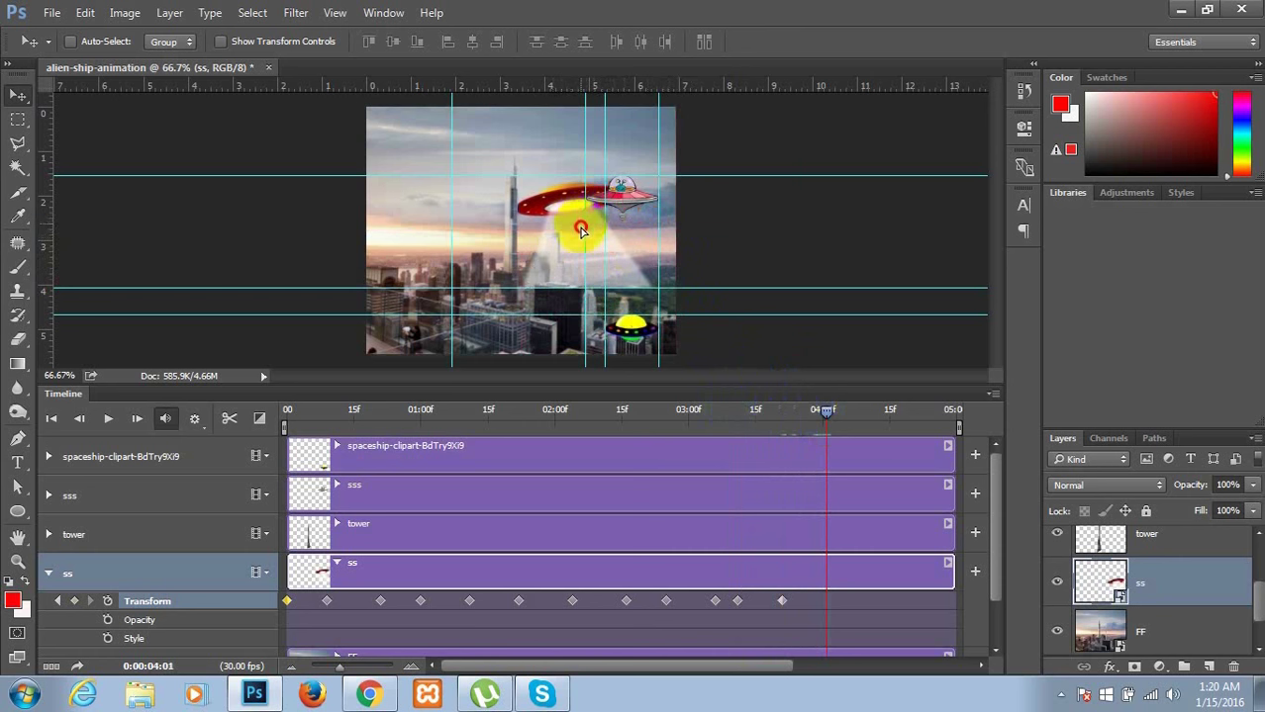
left_click_drag(585, 218, 581, 237)
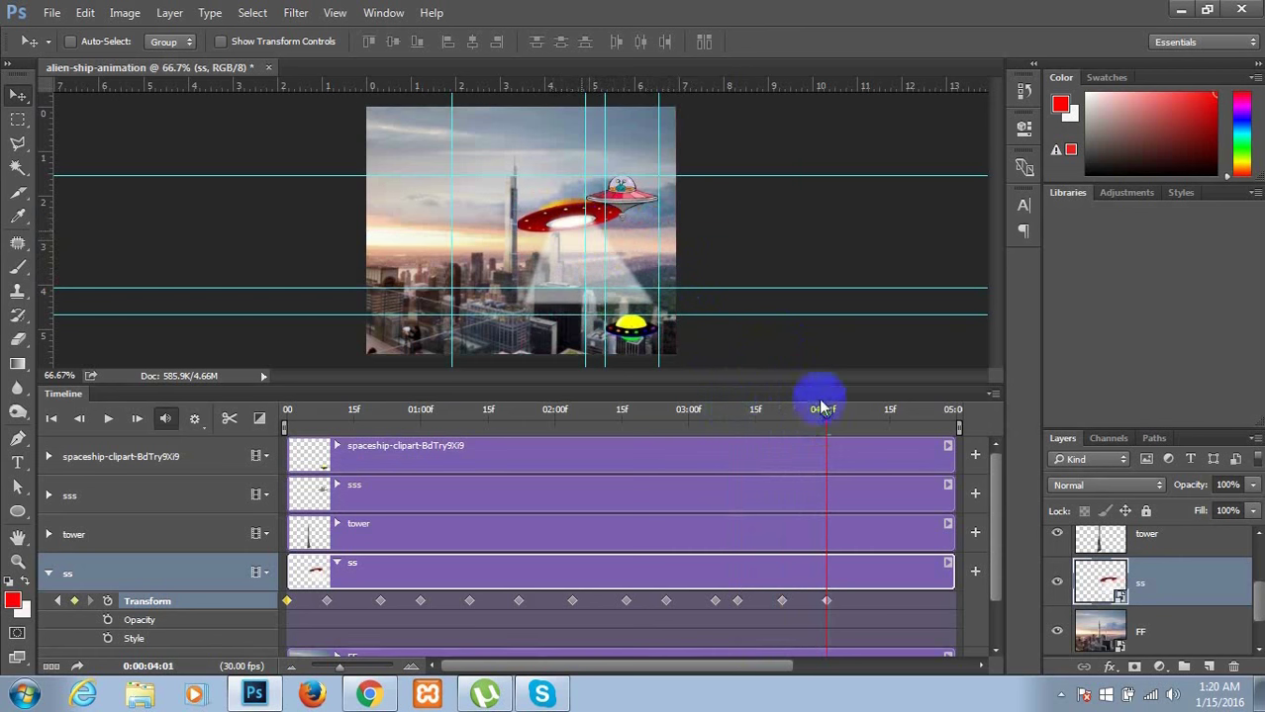
- Slide the red ship over the tower to the bottom-left corner from 4:09 to 4:29, then scrub back to 3:03
left_click_drag(827, 415, 861, 416)
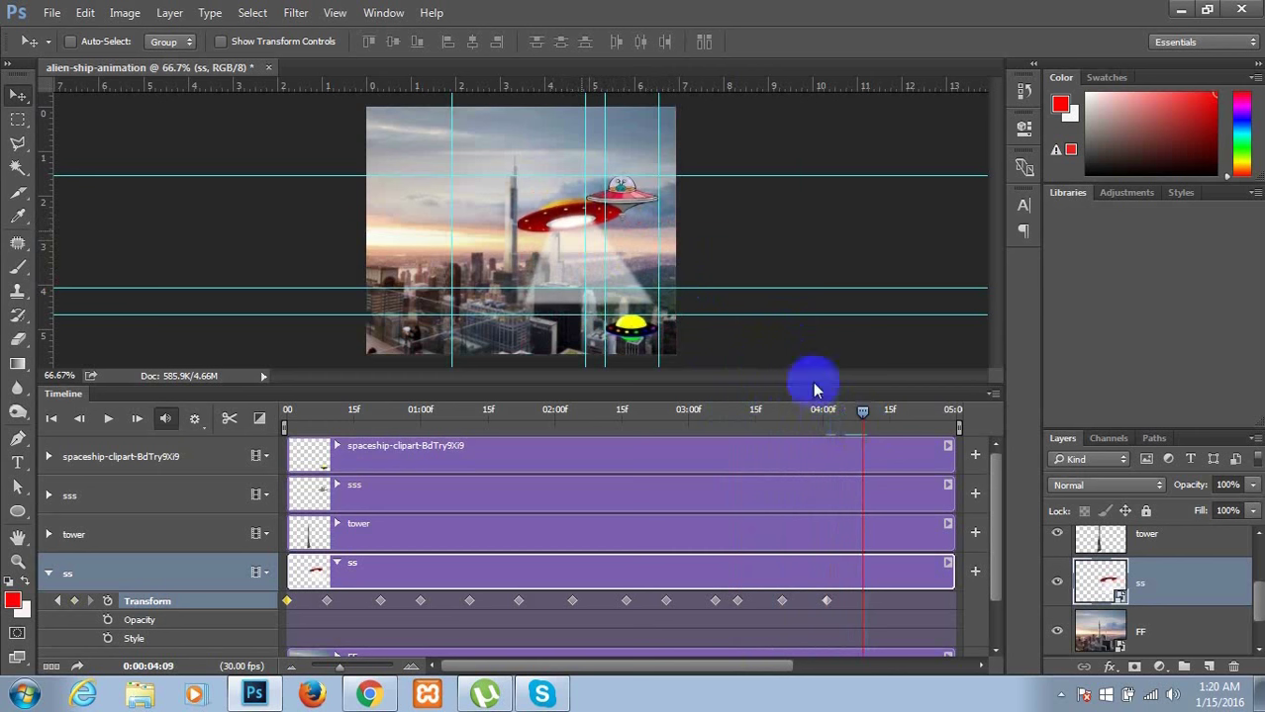
left_click(571, 234)
left_click_drag(571, 235, 494, 233)
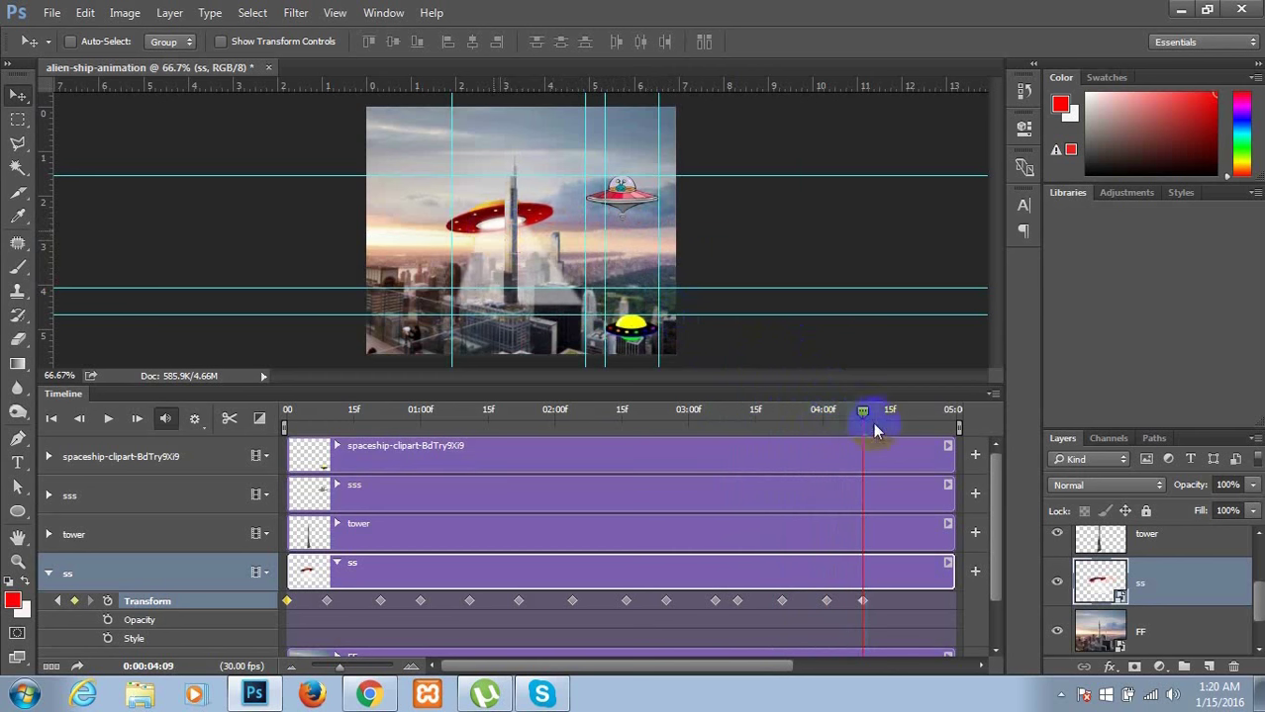
left_click_drag(862, 419, 886, 416)
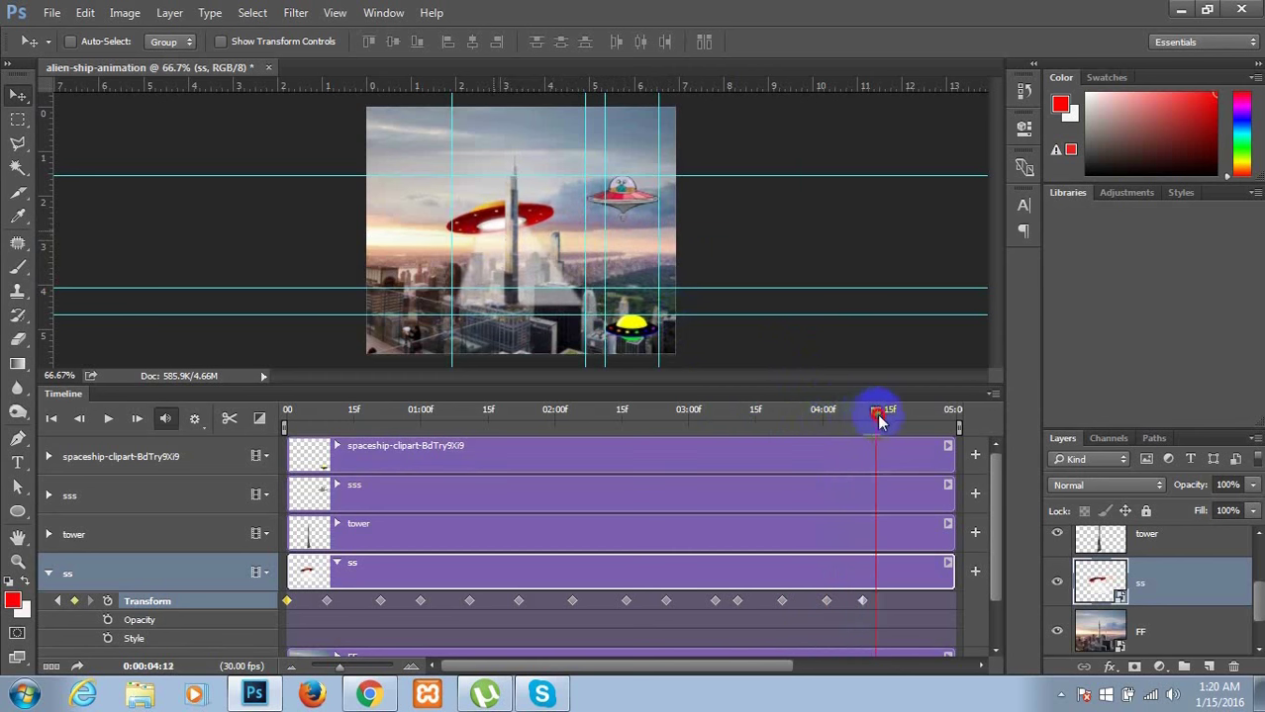
left_click(594, 364)
left_click_drag(479, 248, 426, 262)
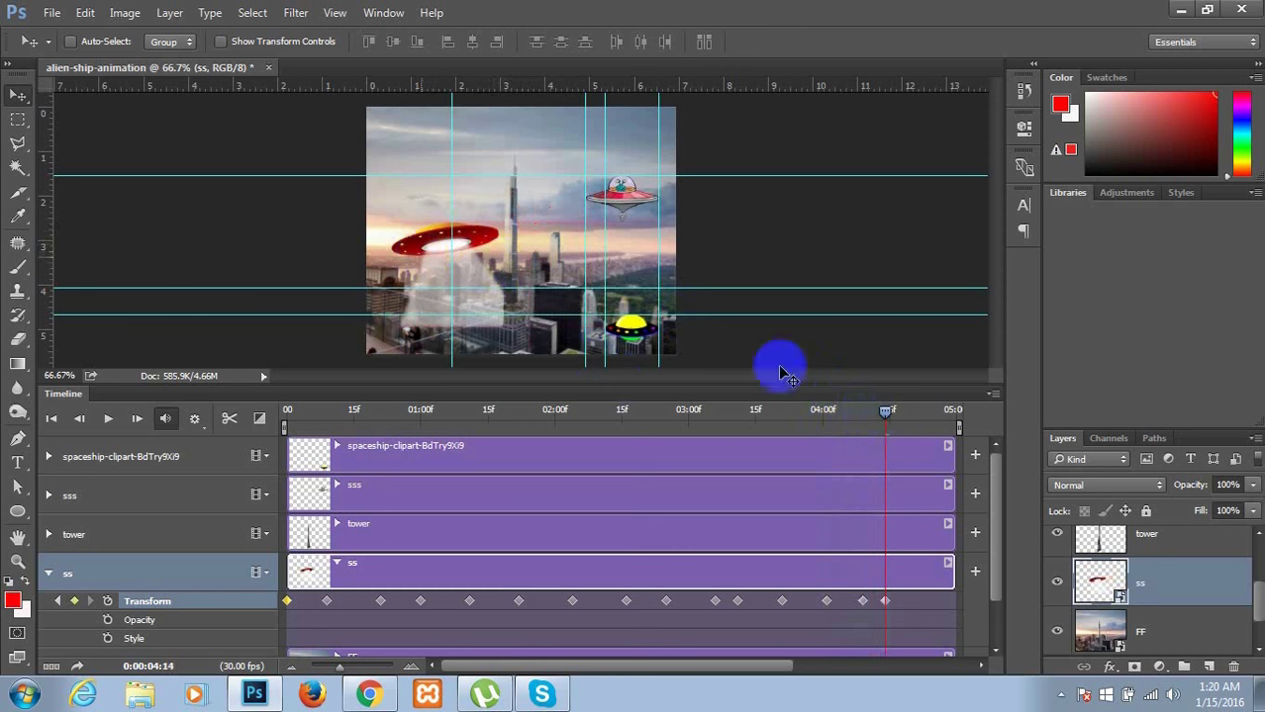
left_click_drag(886, 420, 920, 420)
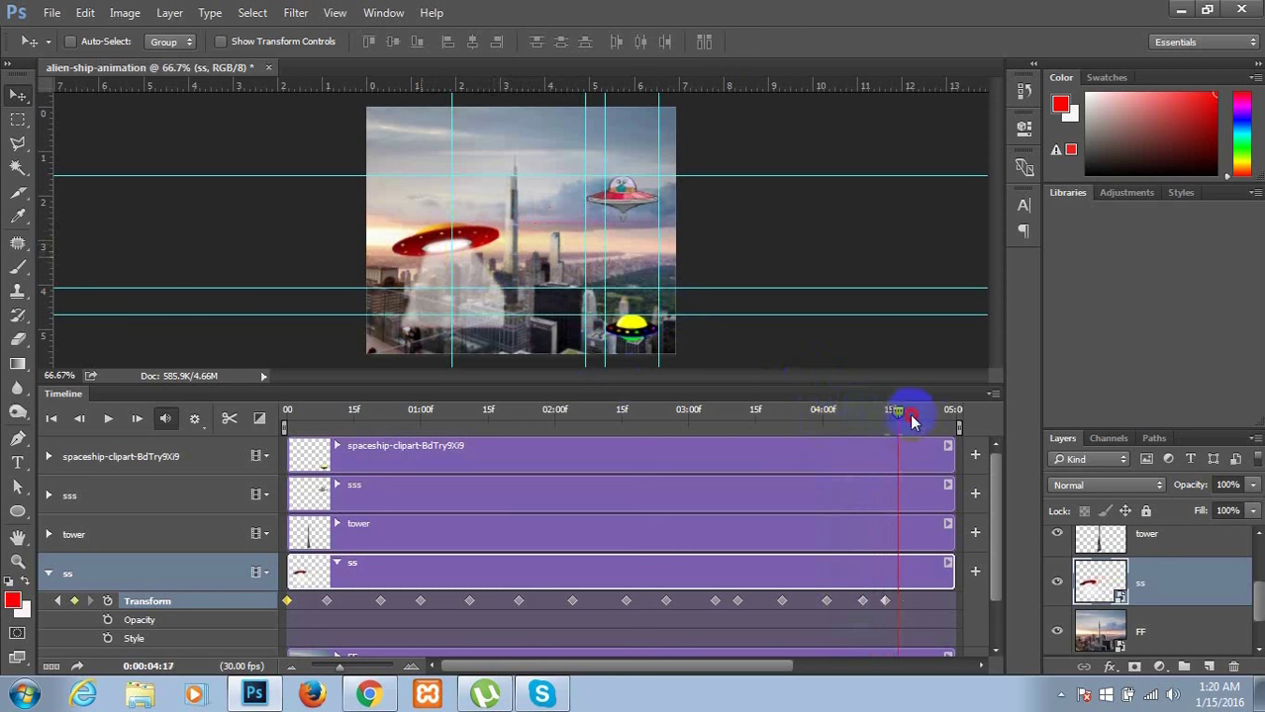
left_click(442, 252)
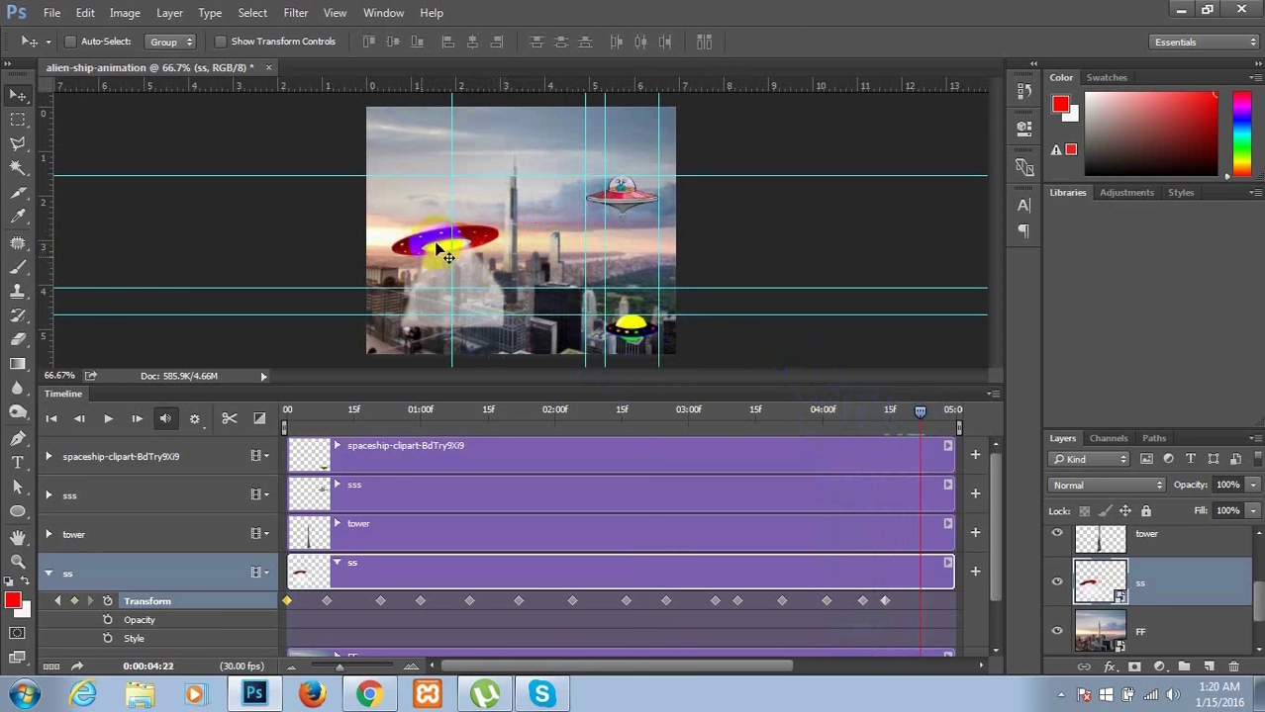
left_click_drag(448, 257, 406, 298)
left_click_drag(819, 415, 938, 422)
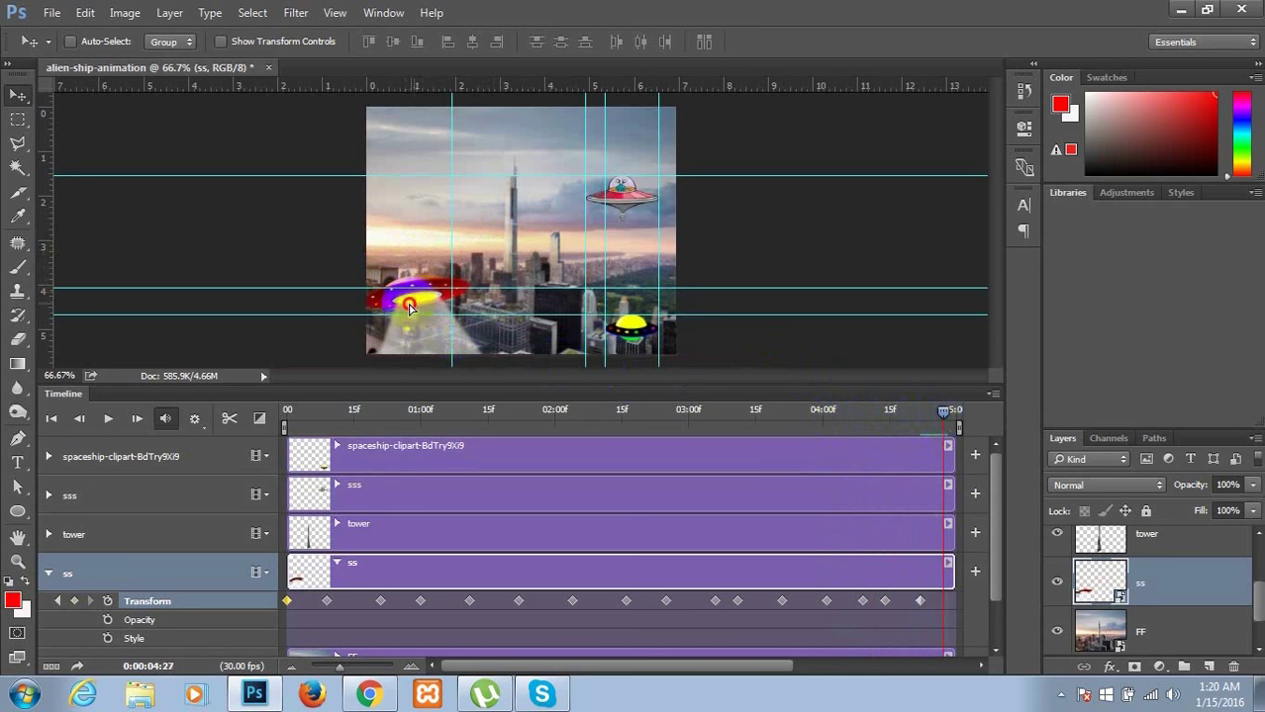
left_click_drag(409, 308, 395, 315)
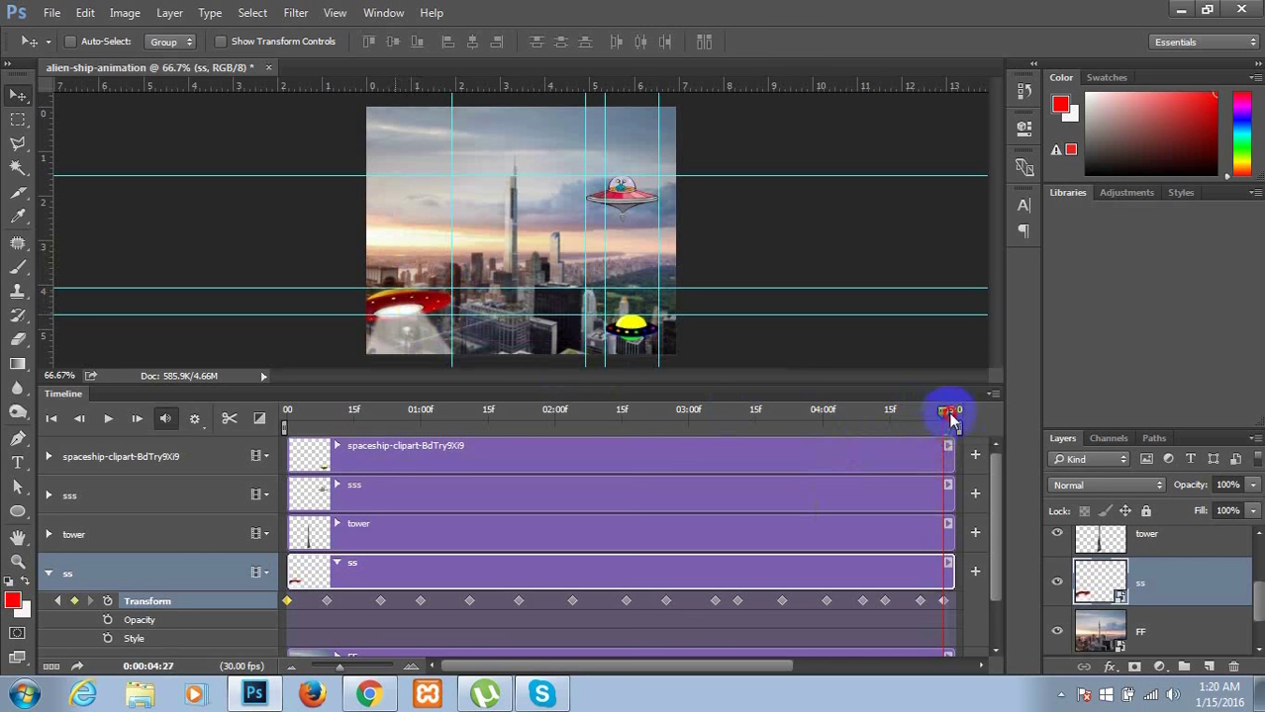
left_click_drag(945, 423, 969, 420)
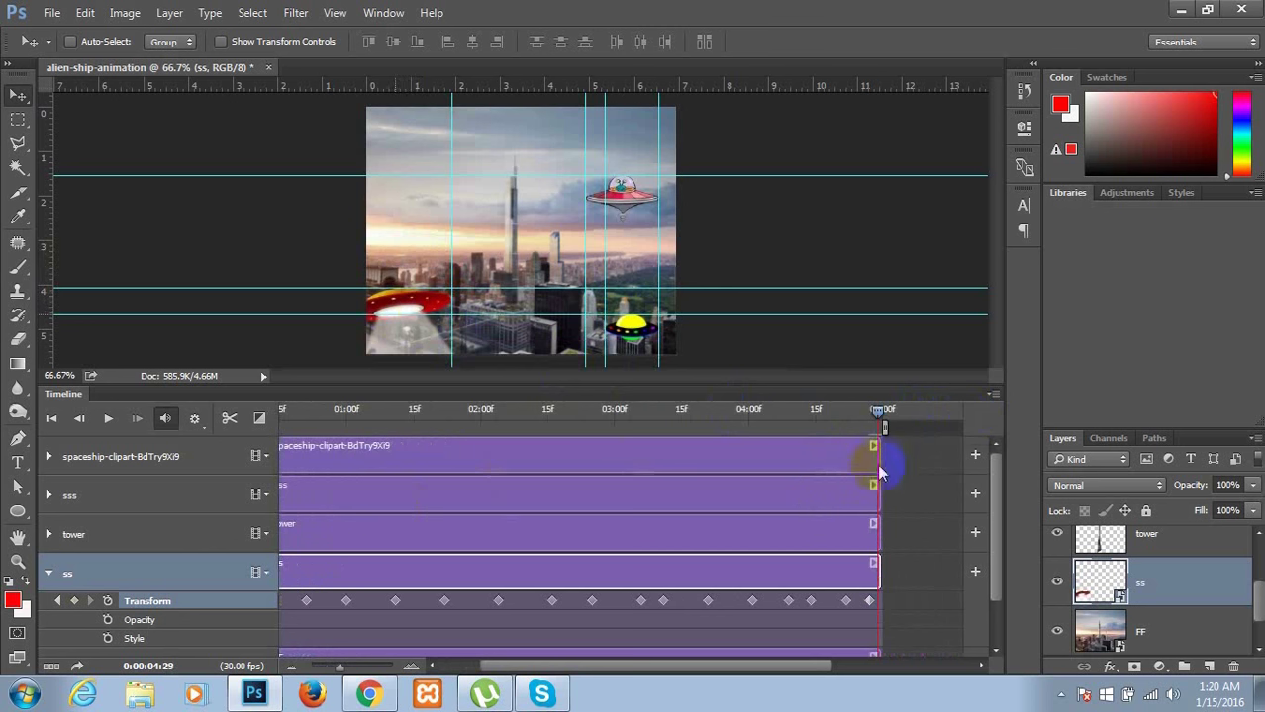
left_click(884, 413)
left_click_drag(877, 414, 437, 418)
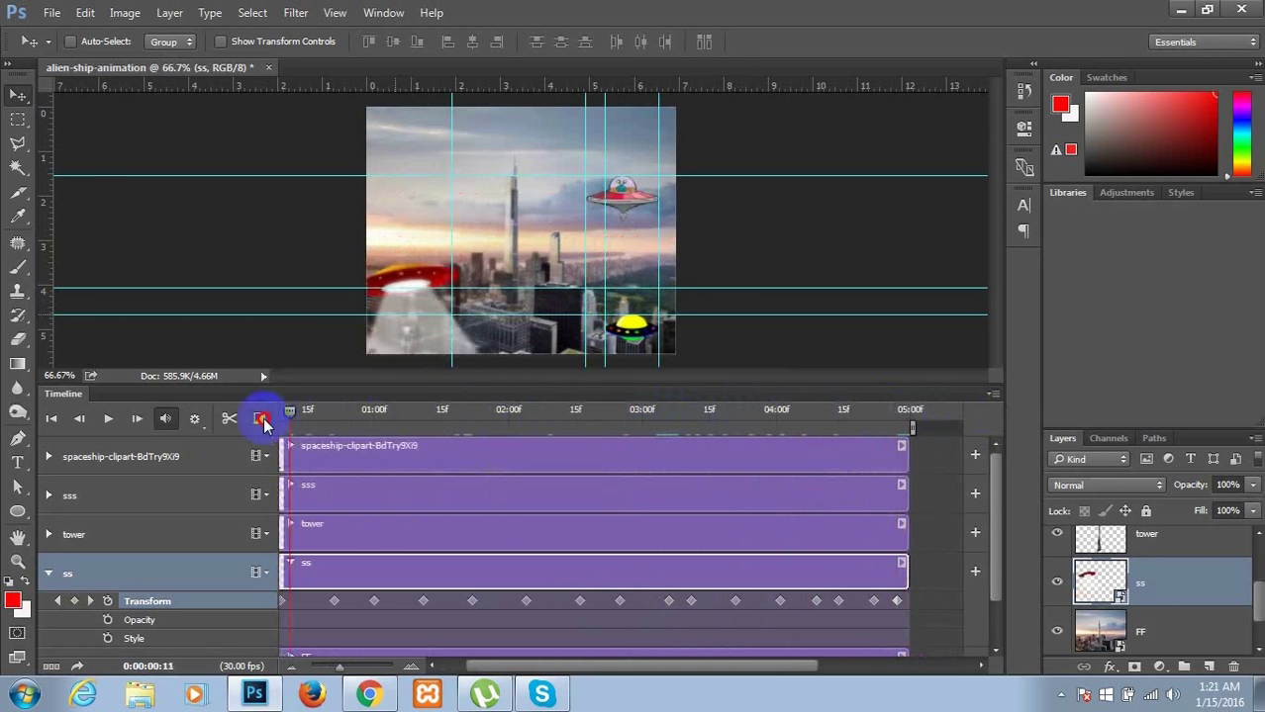
mouse_move(436, 417)
left_mouse_down()
mouse_move(393, 408)
mouse_move(621, 409)
left_mouse_up()
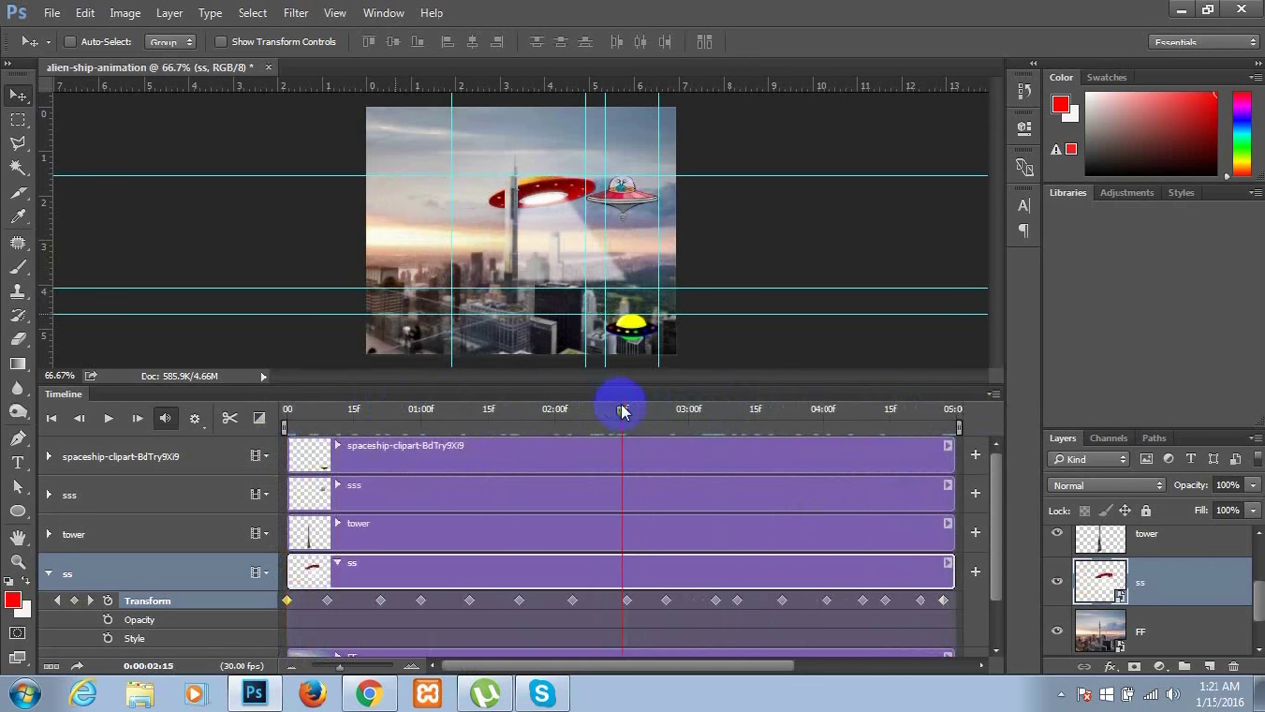
left_click(823, 410)
mouse_move(882, 414)
left_mouse_down()
mouse_move(764, 410)
mouse_move(803, 435)
mouse_move(724, 435)
left_mouse_up()
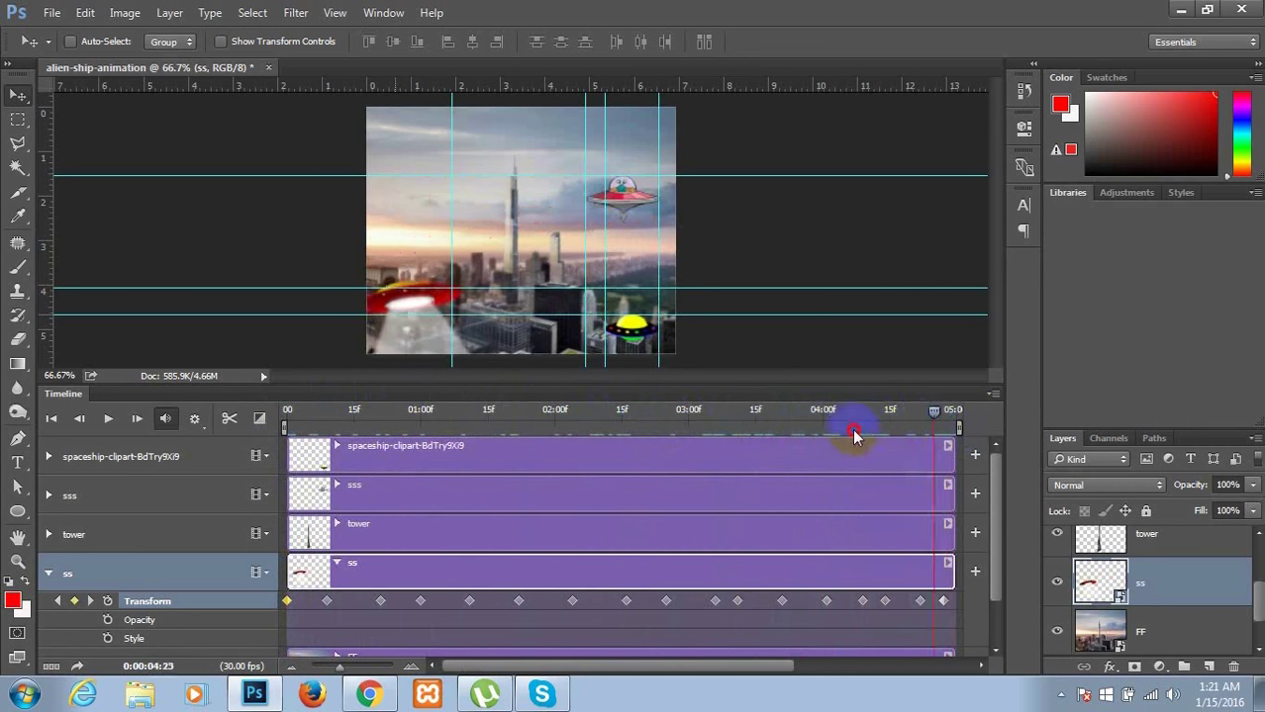
left_click_drag(967, 434, 616, 451)
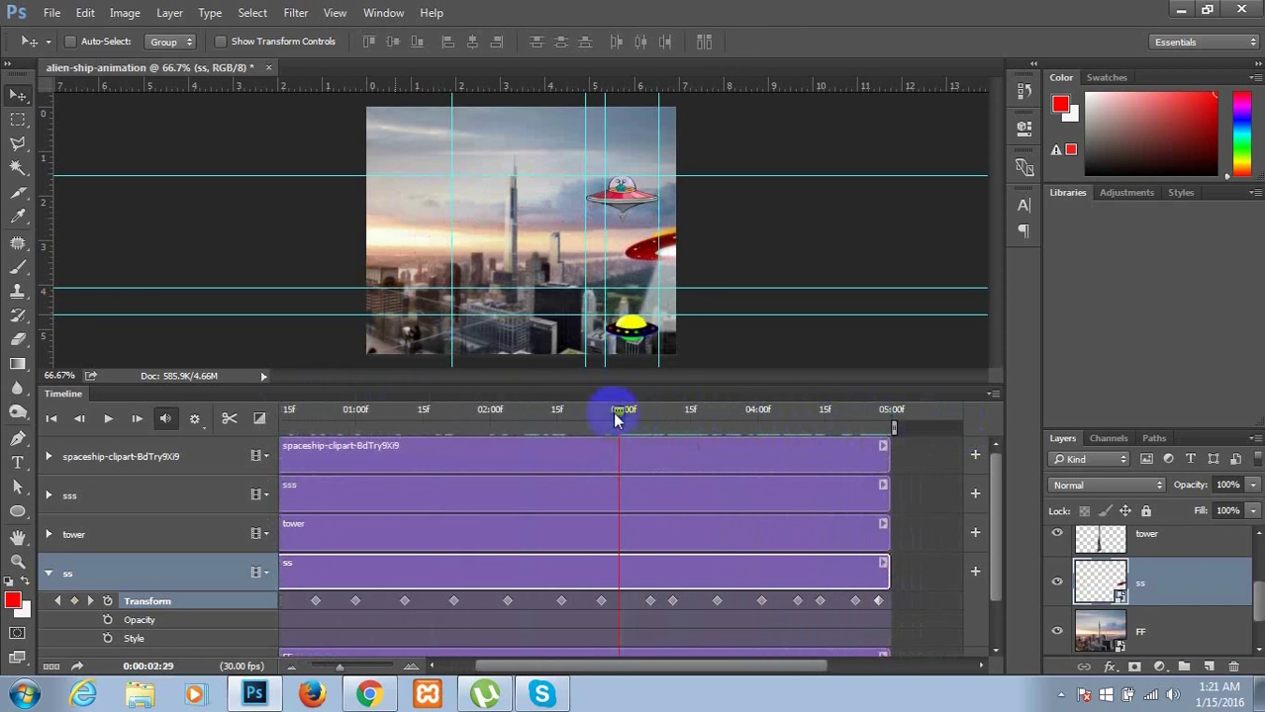
mouse_move(614, 416)
left_mouse_down()
mouse_move(369, 415)
mouse_move(257, 431)
left_mouse_up()
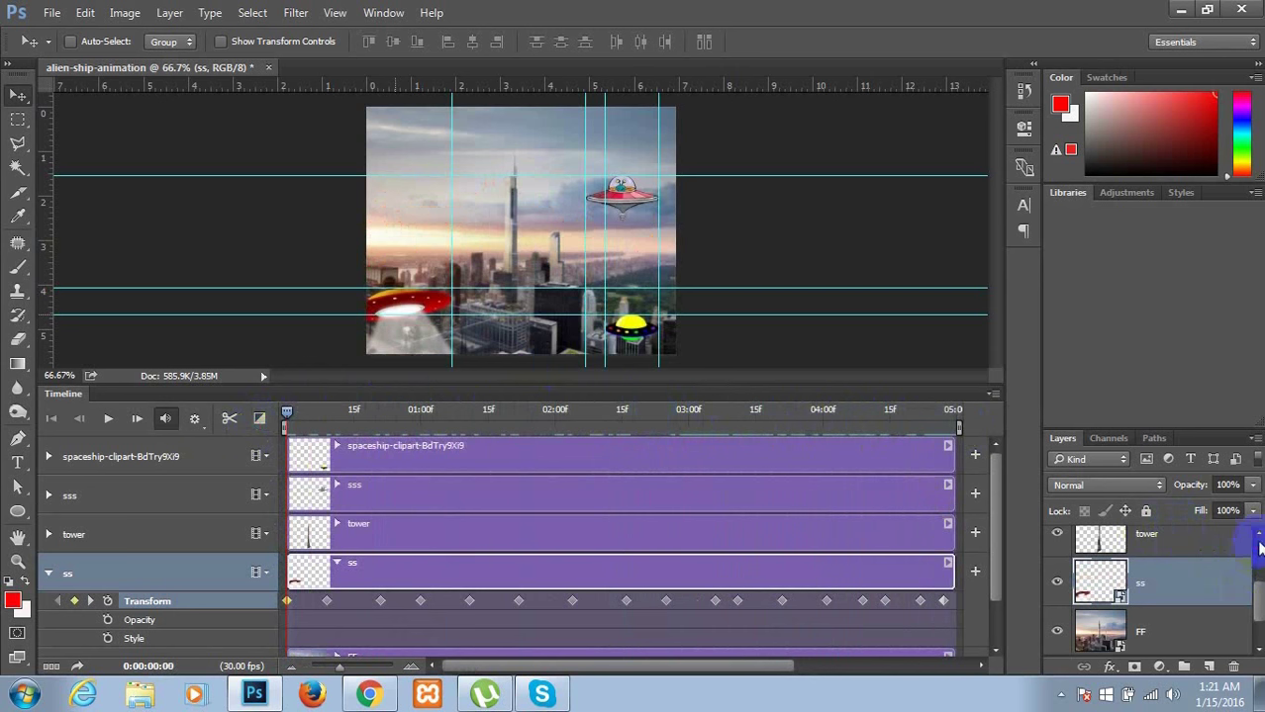
- Select and identify the sss ship layer, then set its Transform keyframe at 0:00:00:00
scroll(1251, 549, "up", 2)
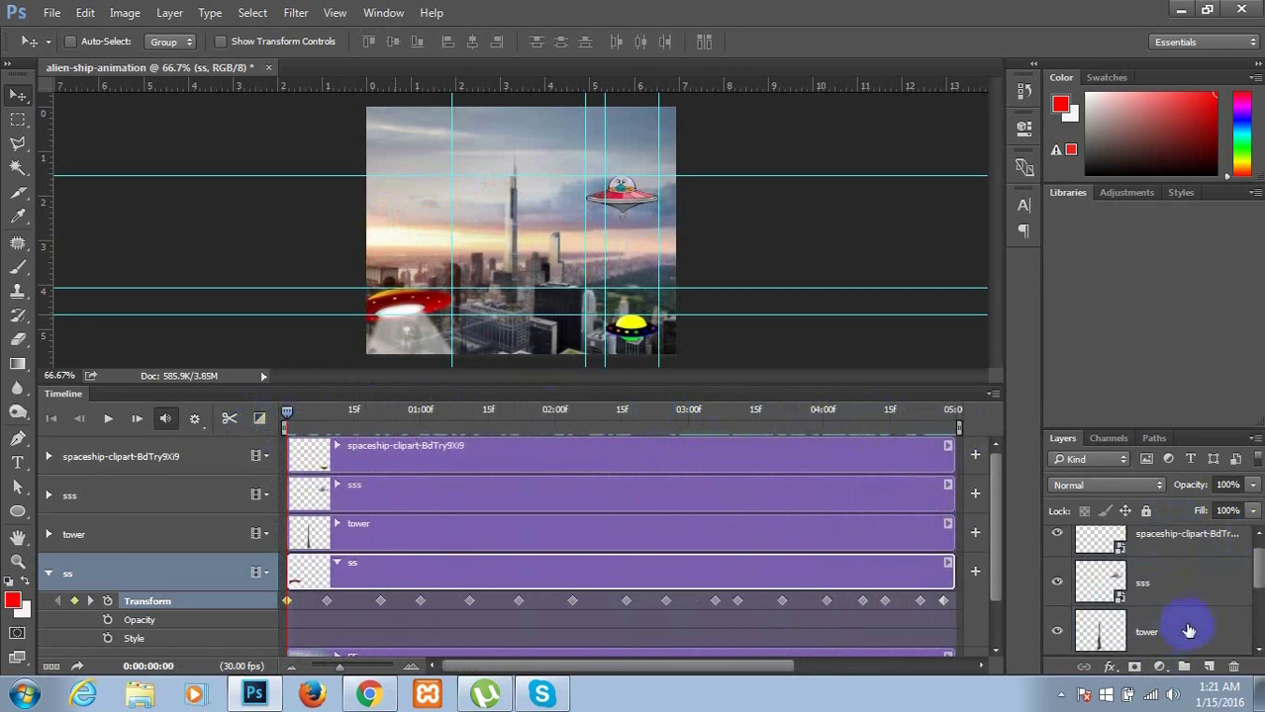
left_click(1168, 591)
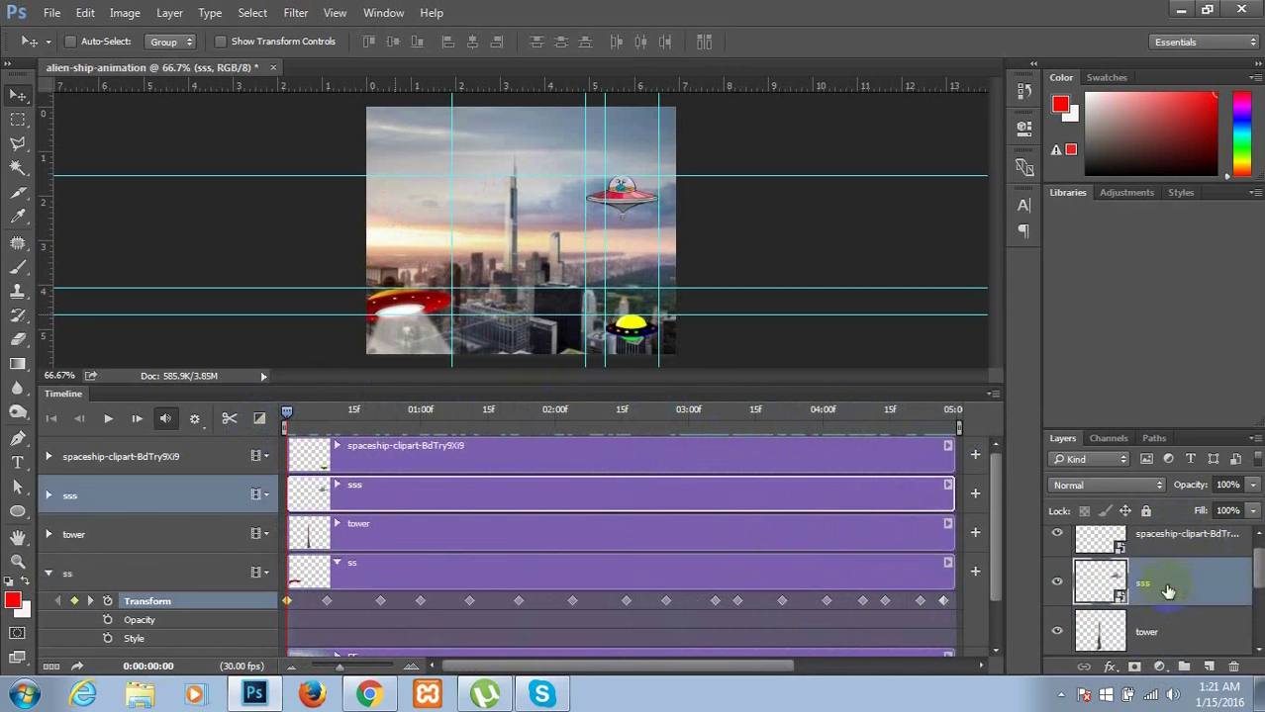
left_click(1055, 588)
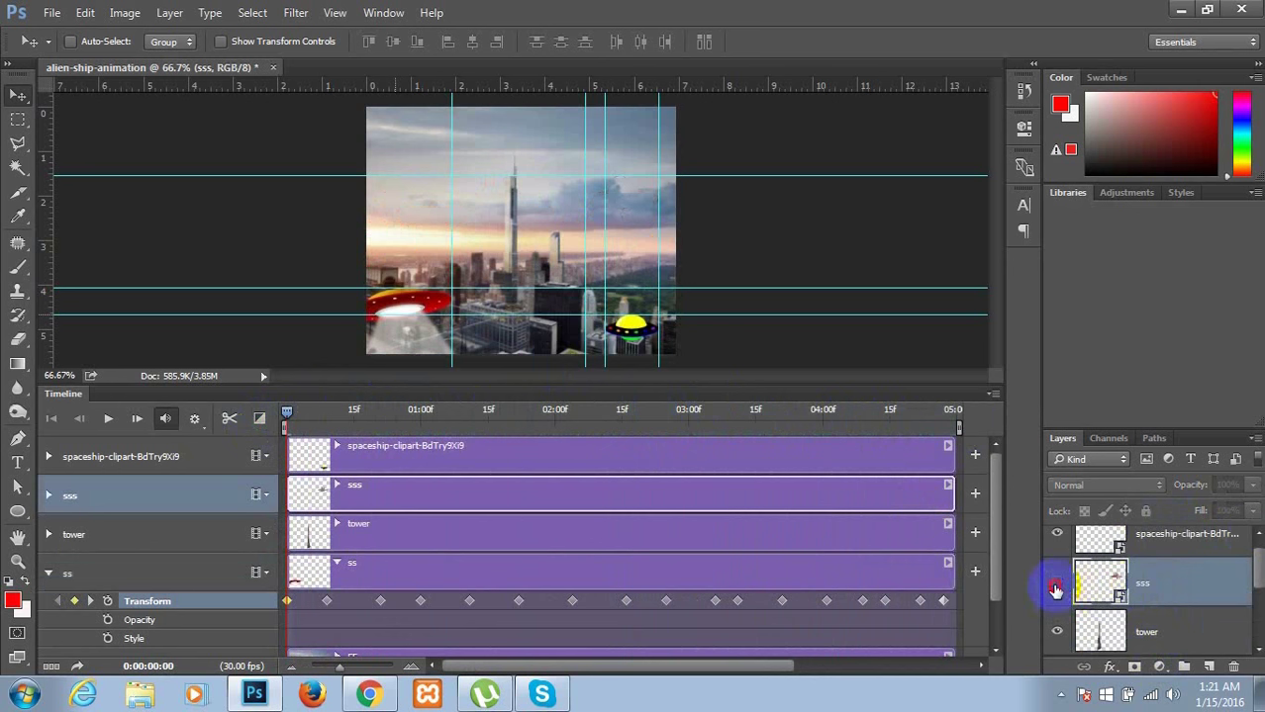
left_click(1056, 589)
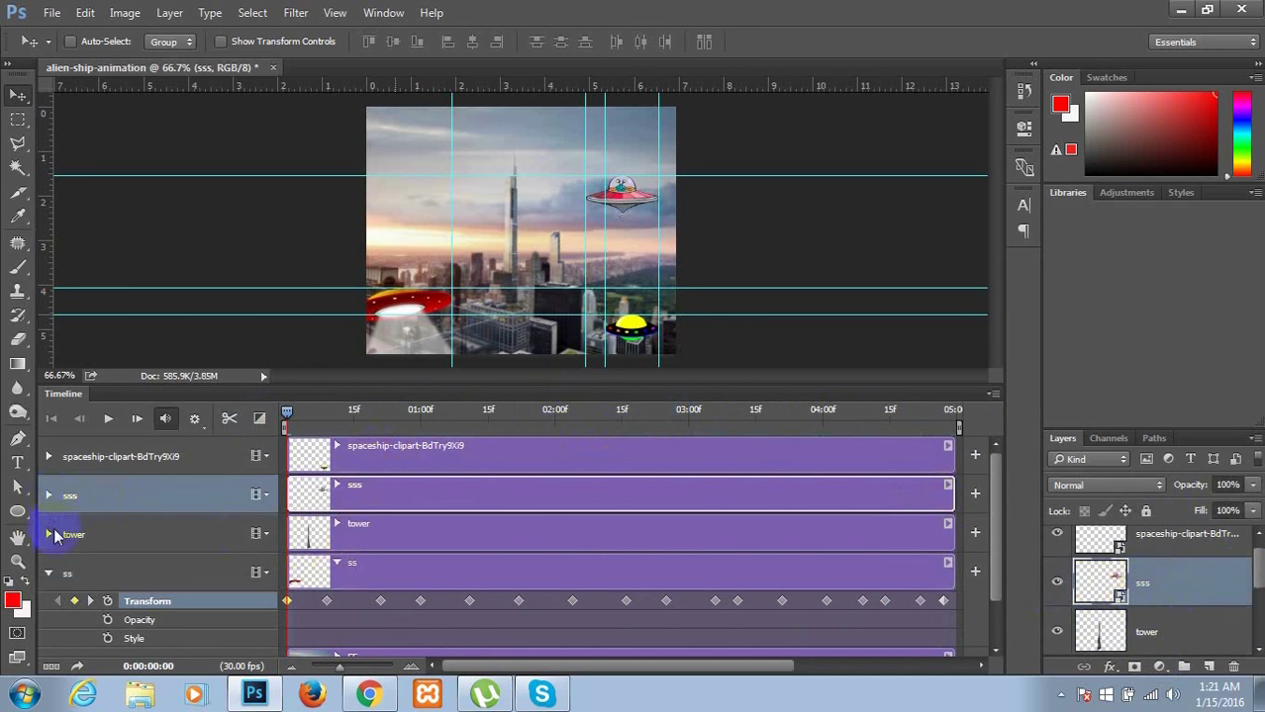
left_click(49, 495)
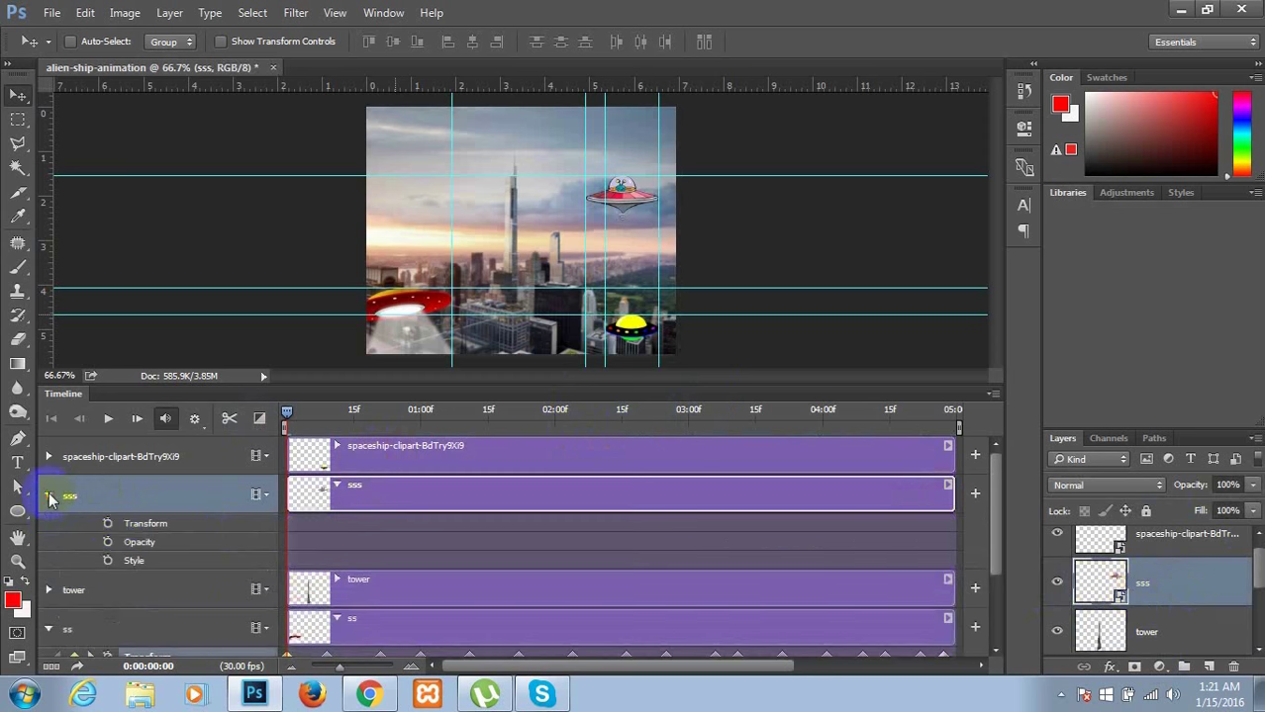
left_click(108, 524)
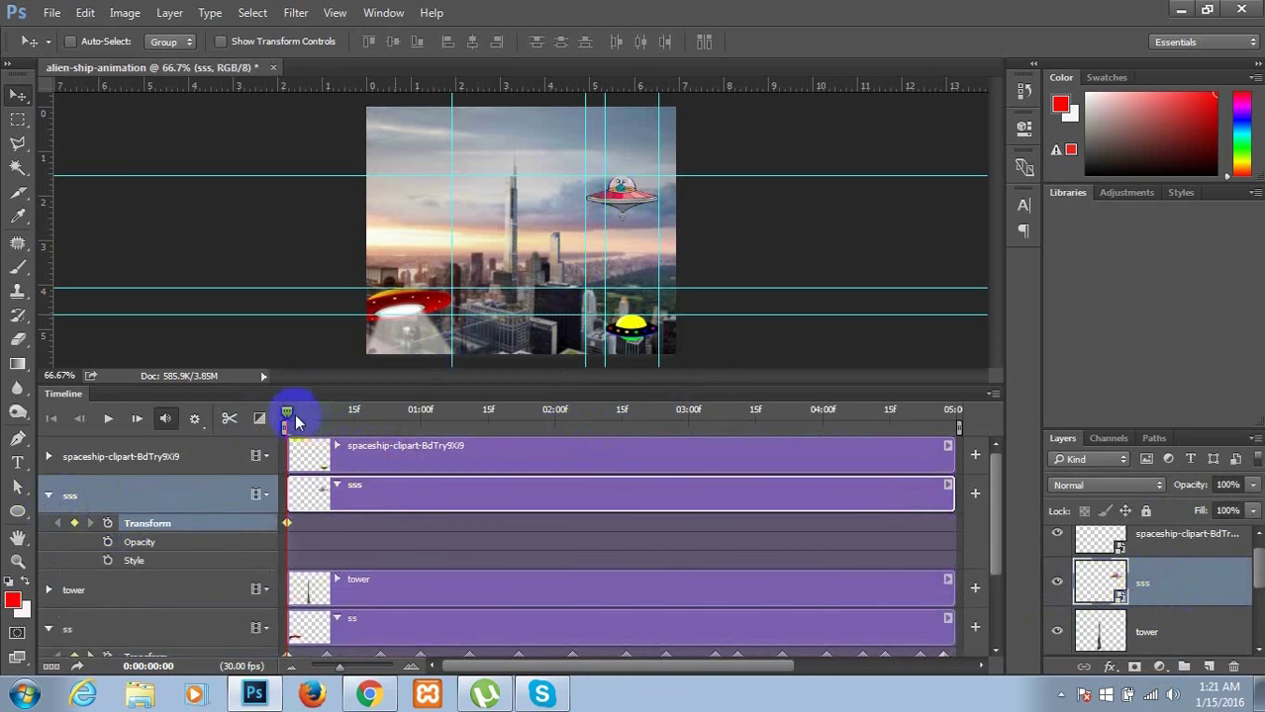
- Keyframe the pink ship descending down-left toward the buildings at frames 5, 9, 17, 24 and 1:00
left_click_drag(289, 419, 312, 422)
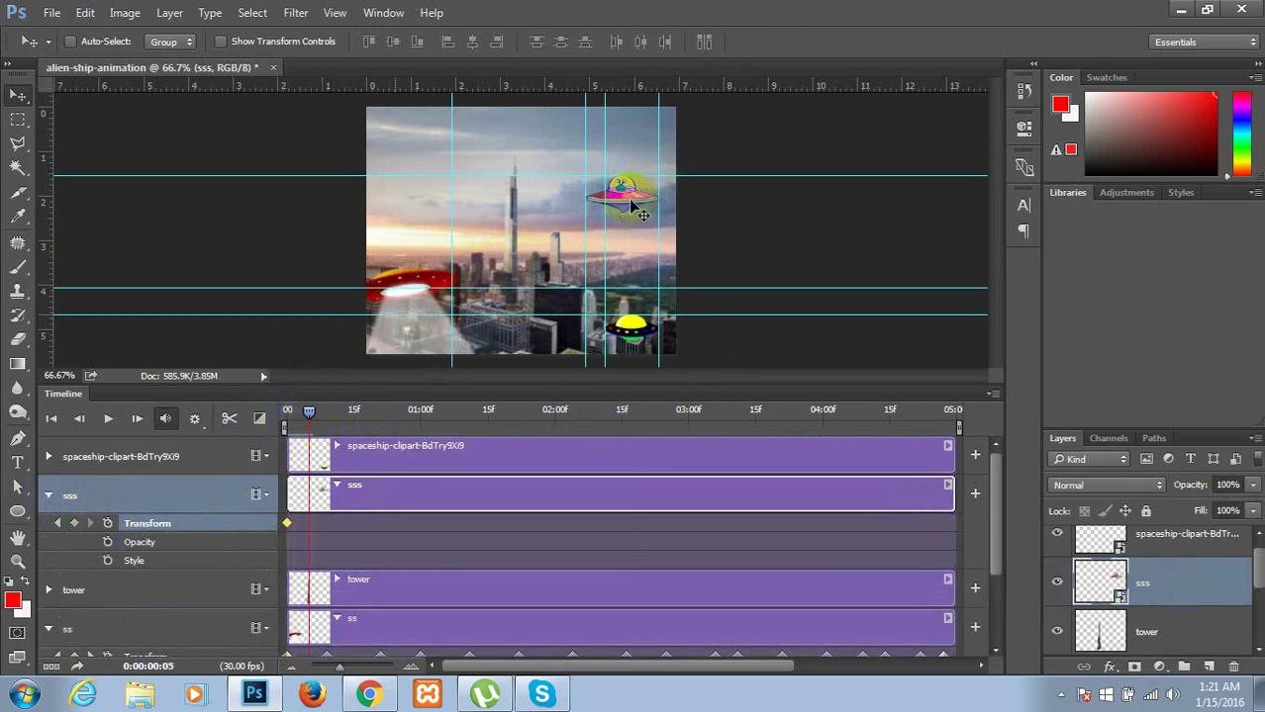
left_click_drag(630, 202, 602, 231)
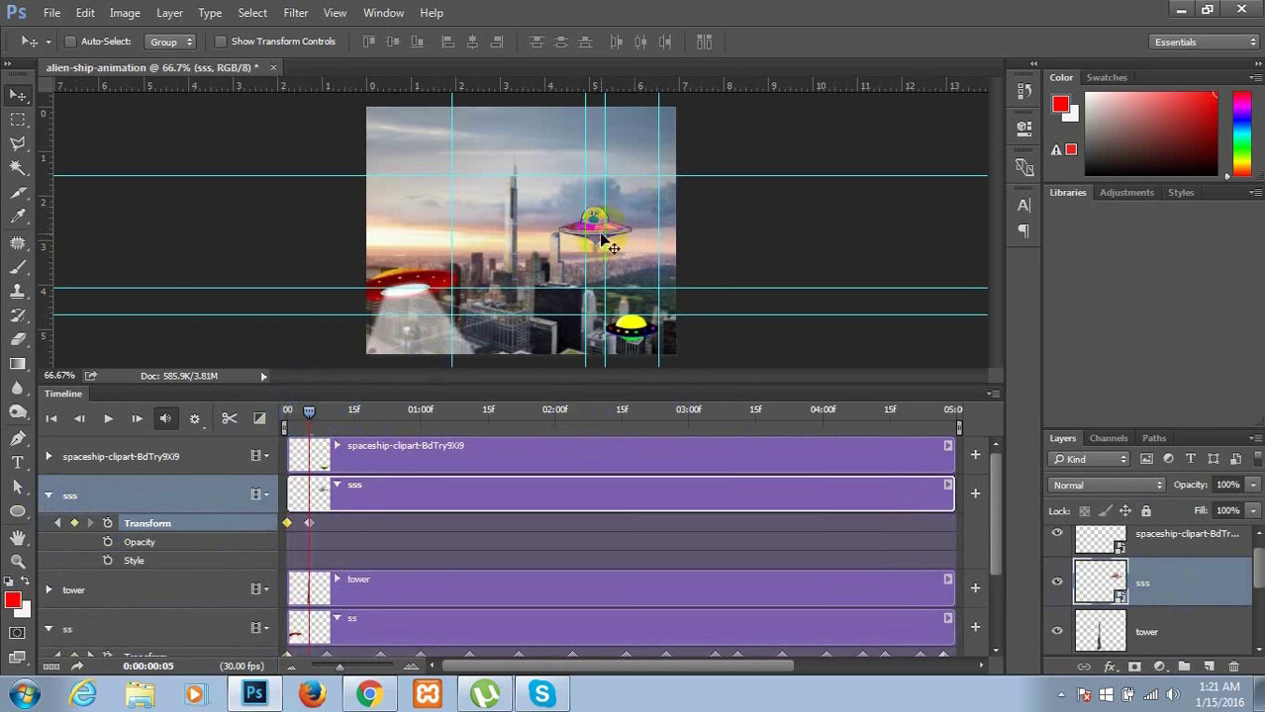
left_click_drag(307, 423, 331, 423)
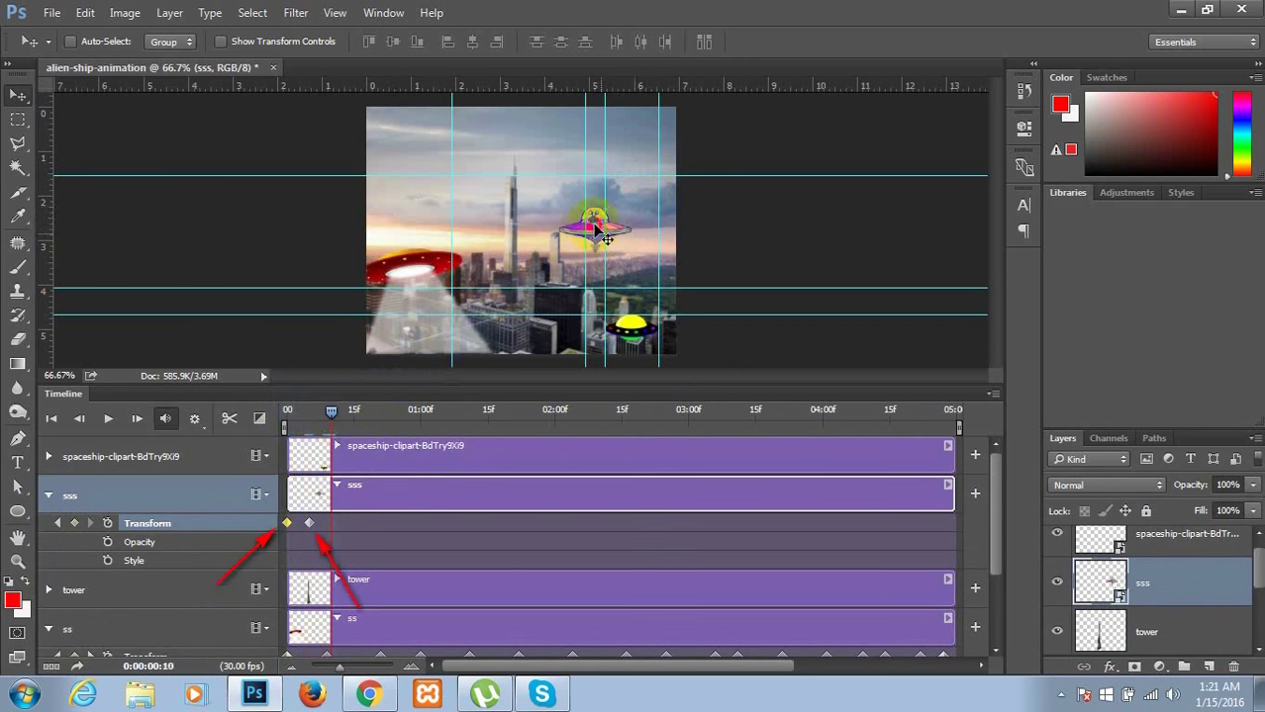
left_click_drag(597, 229, 568, 247)
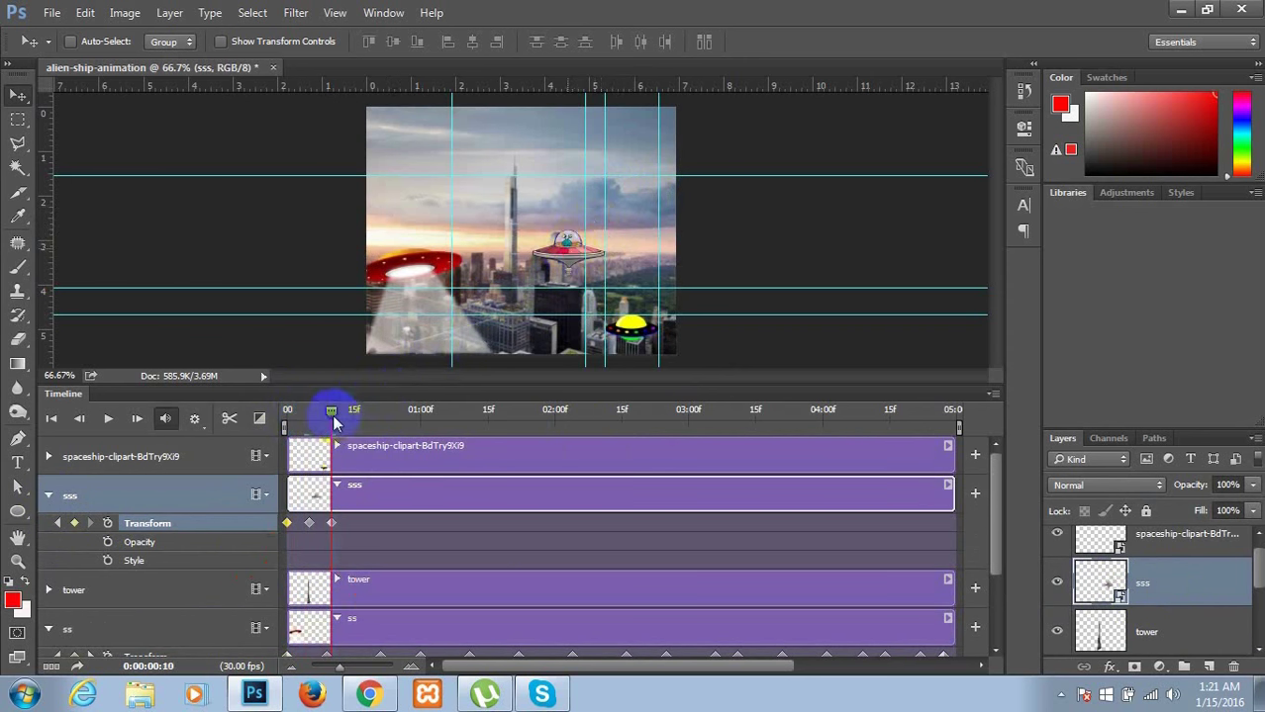
left_click_drag(335, 423, 363, 413)
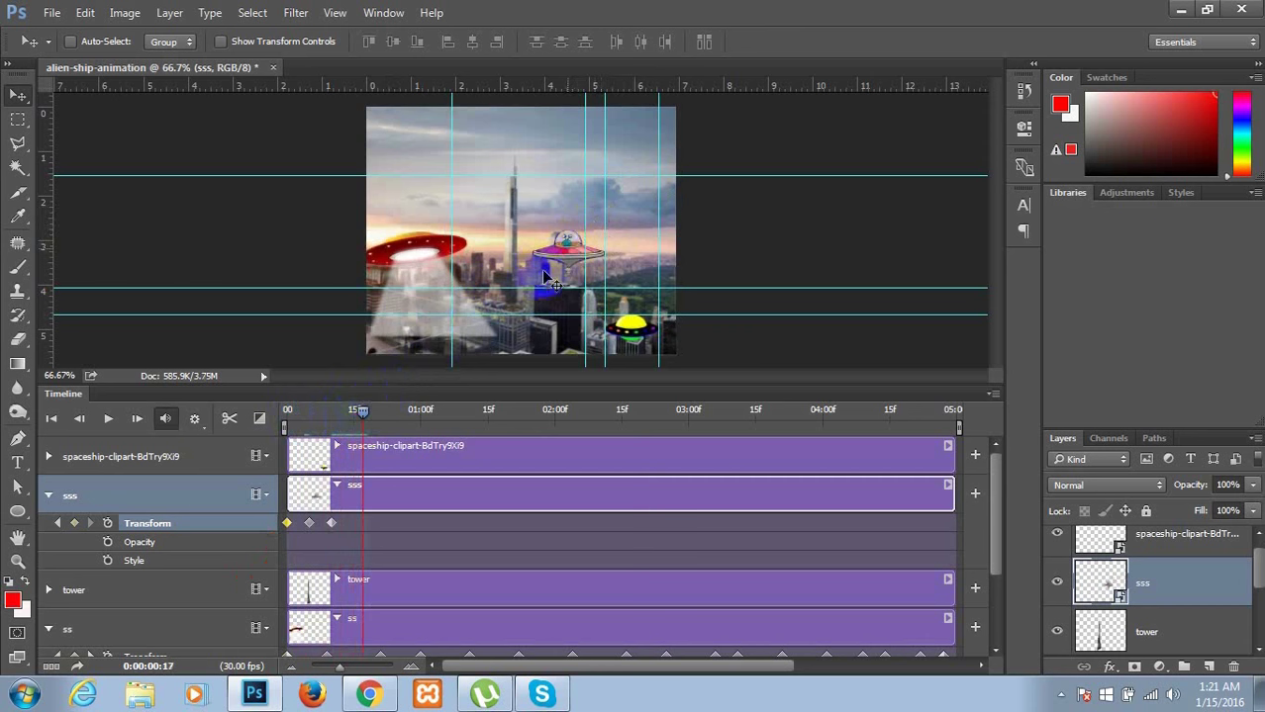
left_click_drag(571, 259, 559, 281)
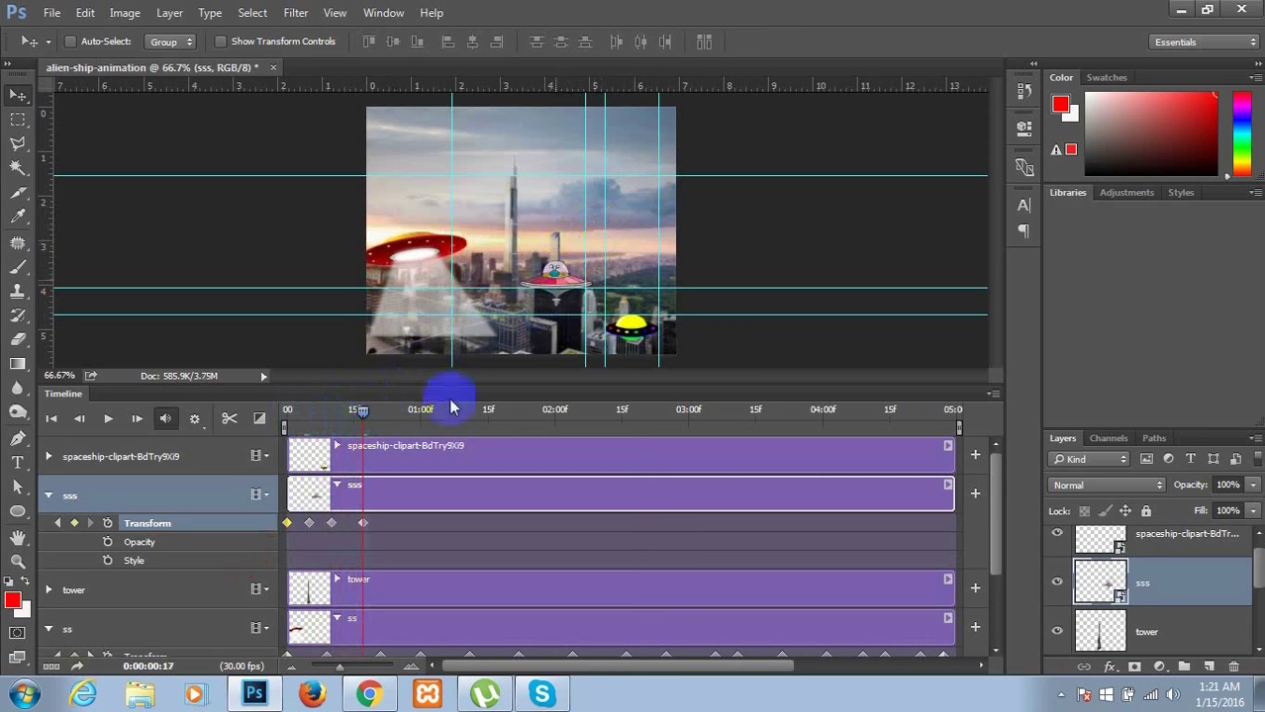
left_click_drag(363, 416, 394, 414)
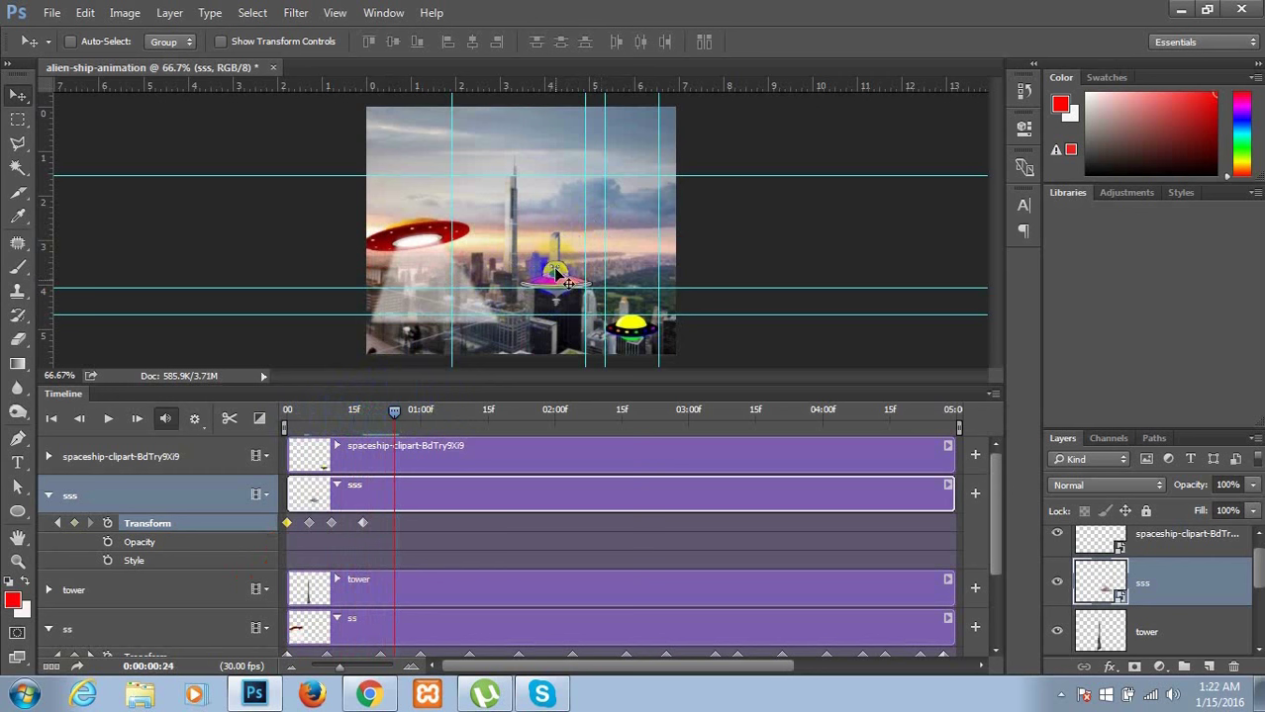
left_click_drag(554, 275, 535, 295)
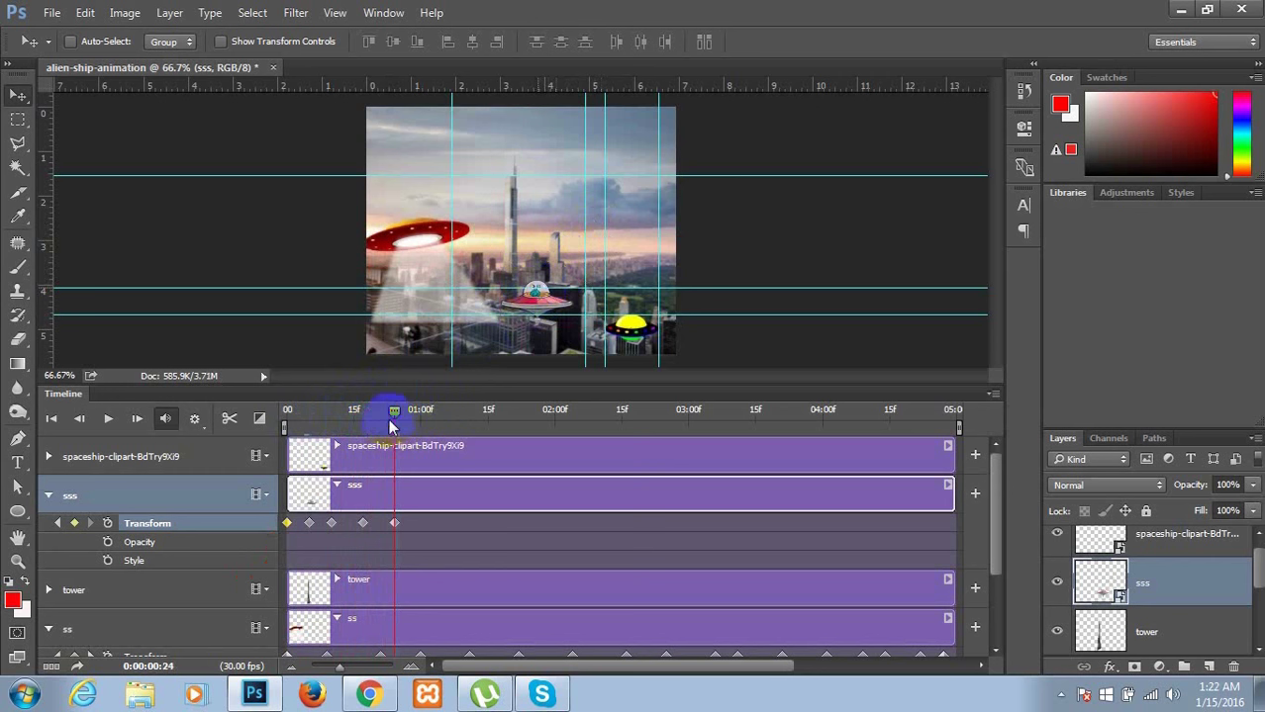
left_click_drag(393, 425, 419, 413)
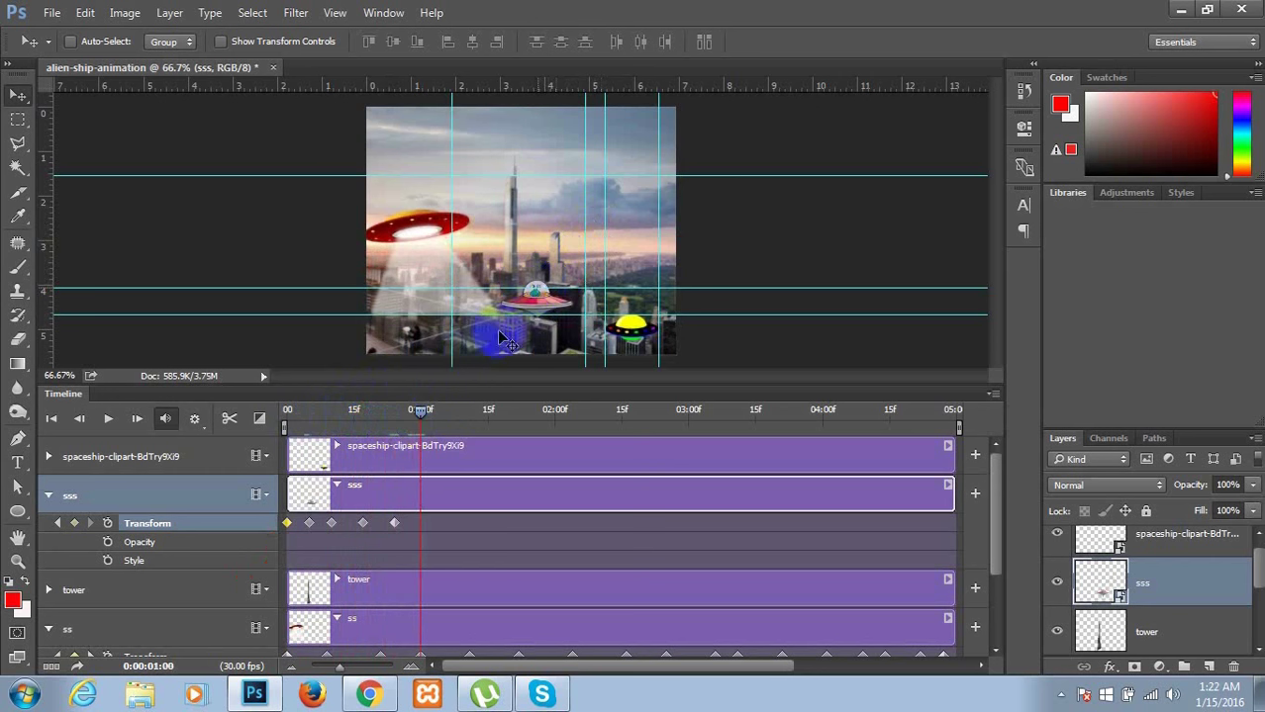
left_click_drag(535, 301, 492, 322)
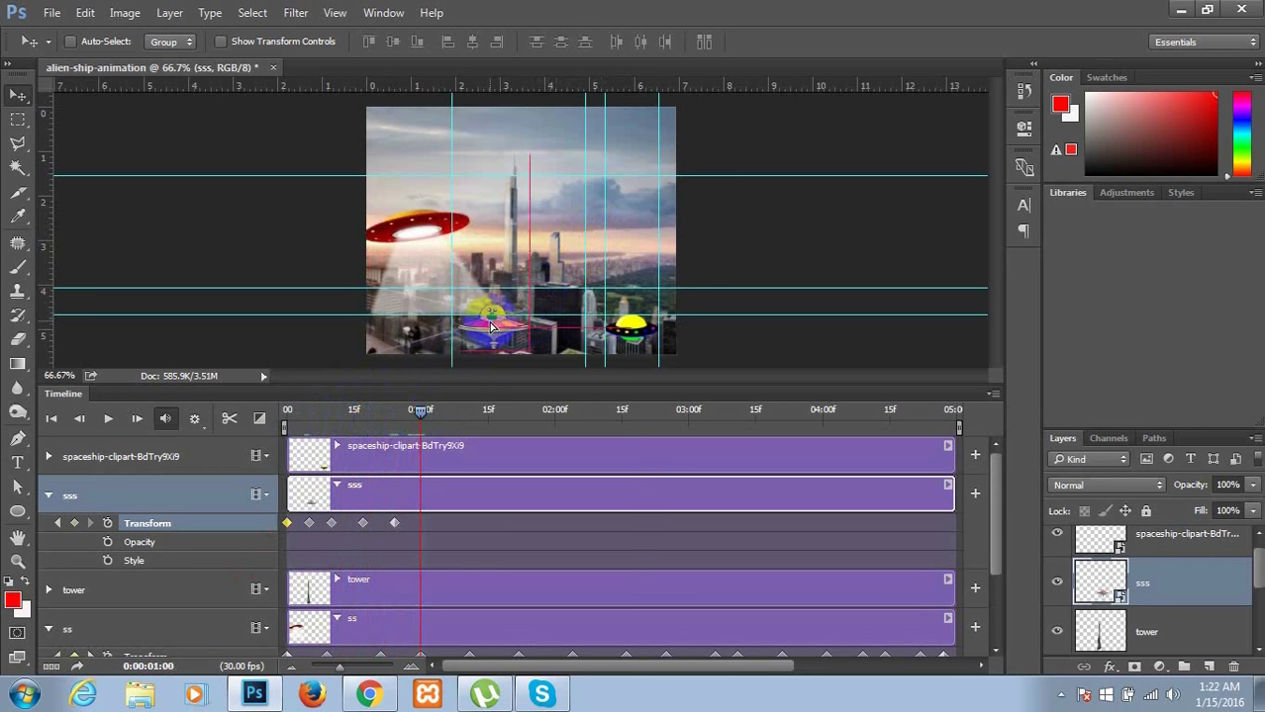
- Keyframe the pink ship moving left and slightly up from 01:07 to 01:29
left_click_drag(420, 411, 452, 414)
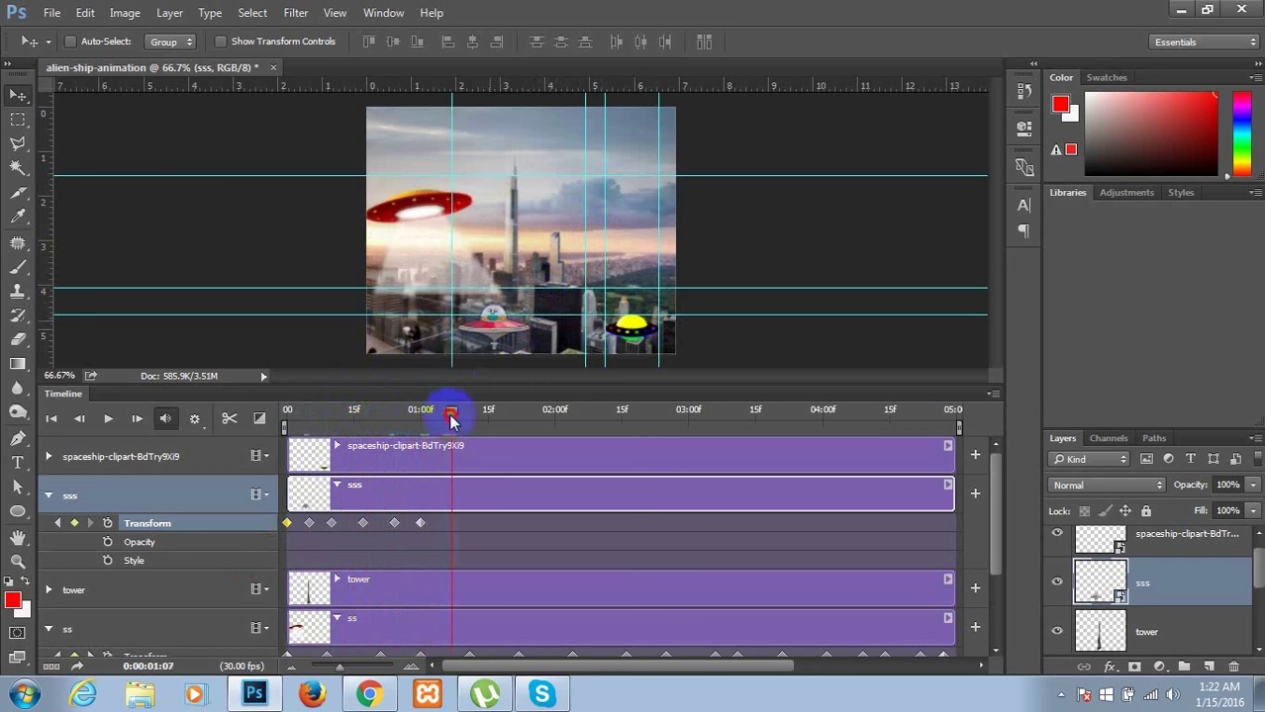
left_click_drag(508, 336, 478, 337)
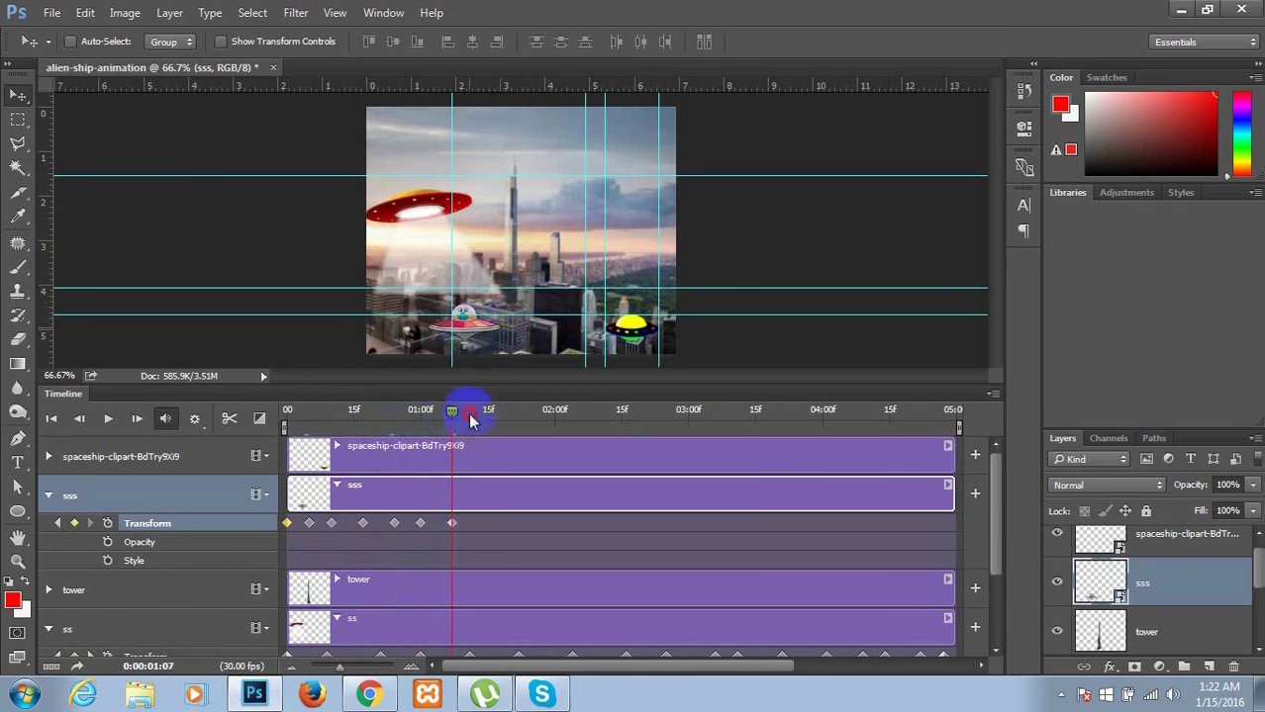
left_click_drag(471, 421, 490, 414)
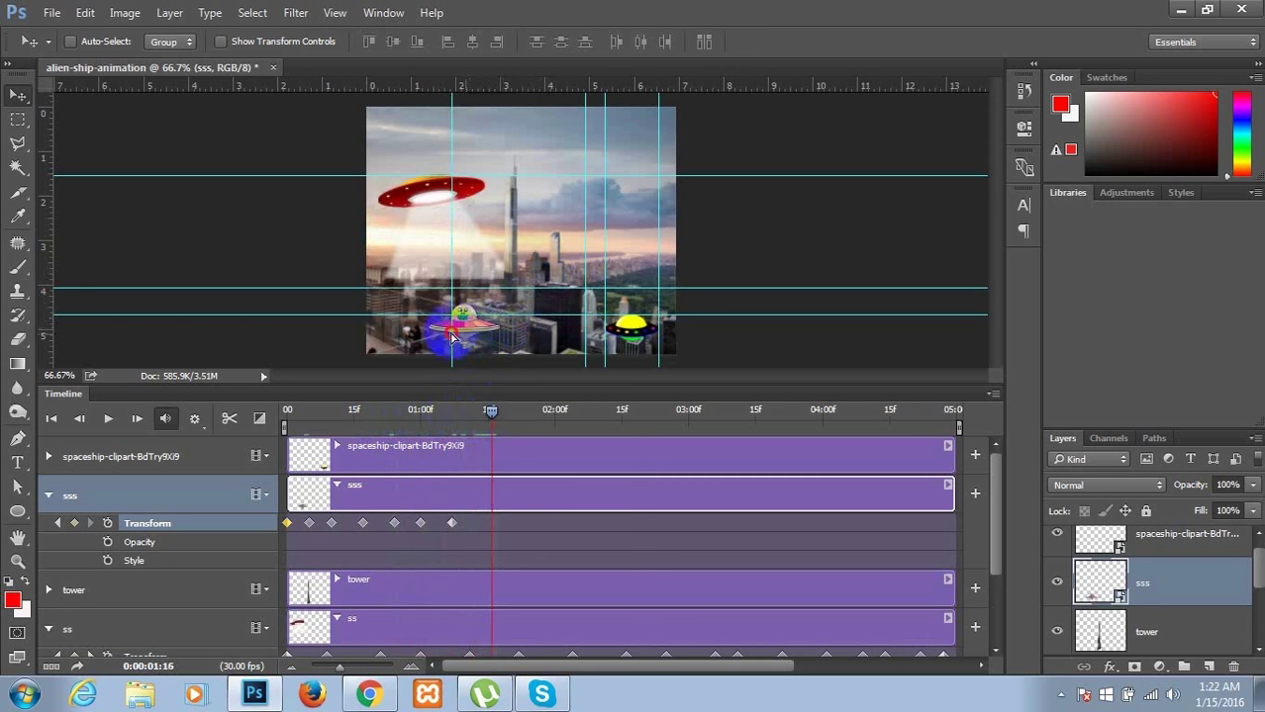
left_click_drag(452, 336, 421, 321)
left_click_drag(495, 406, 550, 425)
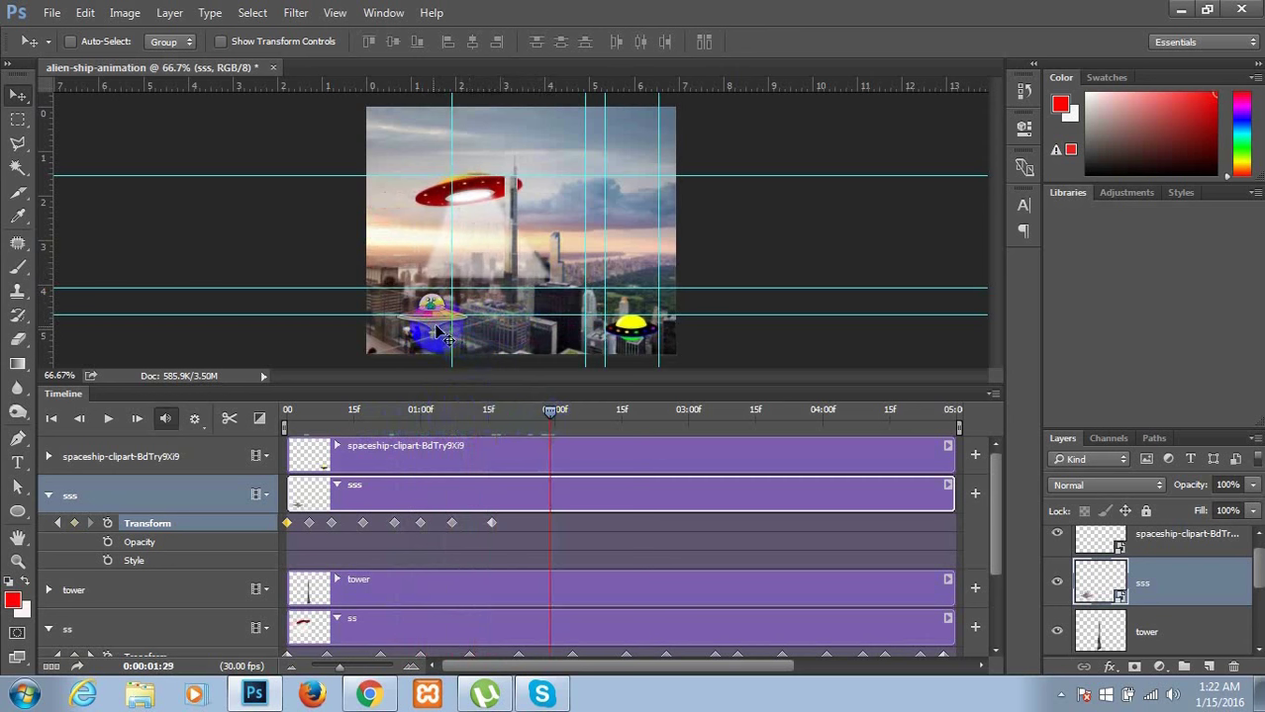
left_click_drag(445, 336, 402, 324)
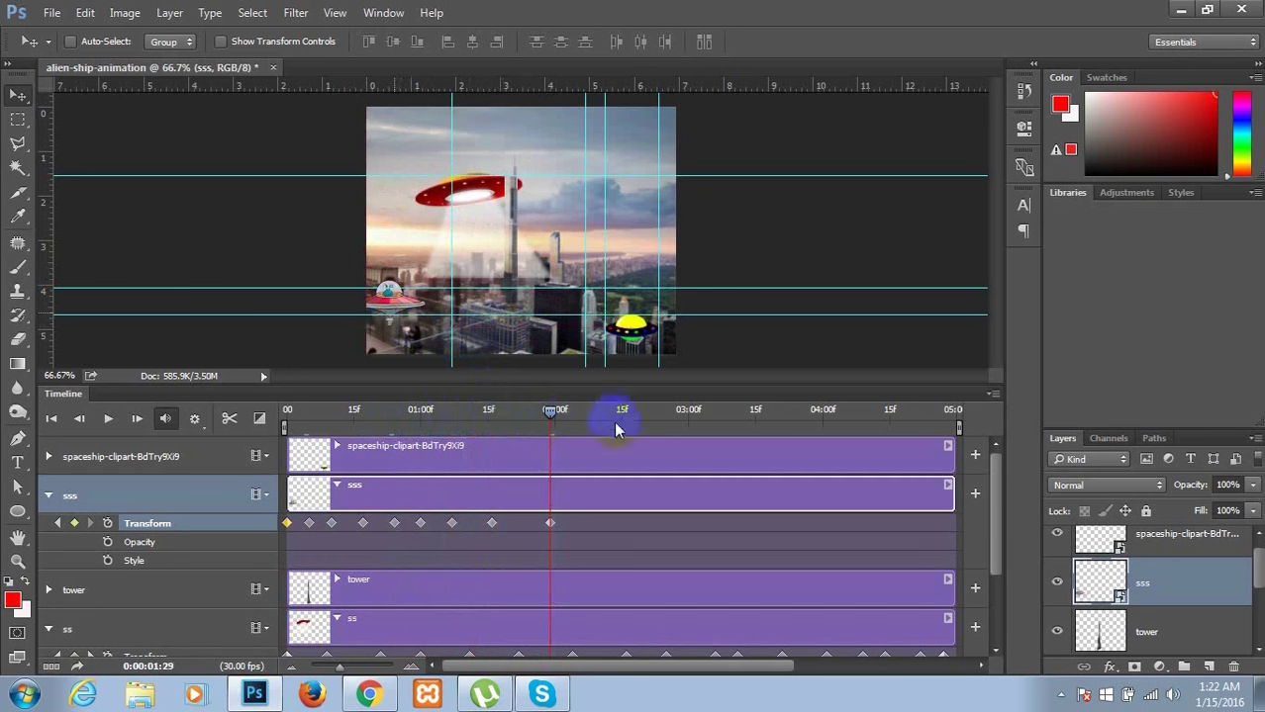
- Raise the pink ship into the sky with keyframes at 02:06, 02:15 and 02:25
left_click_drag(550, 412, 581, 412)
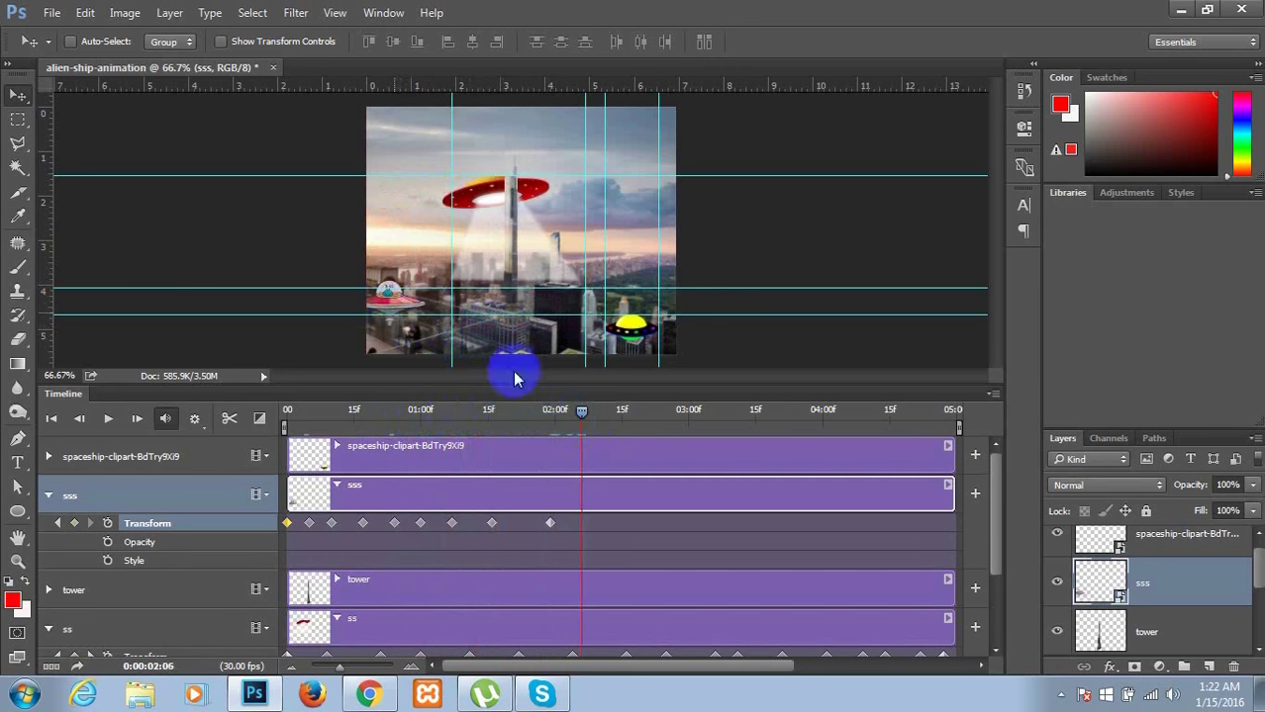
left_click_drag(393, 309, 389, 268)
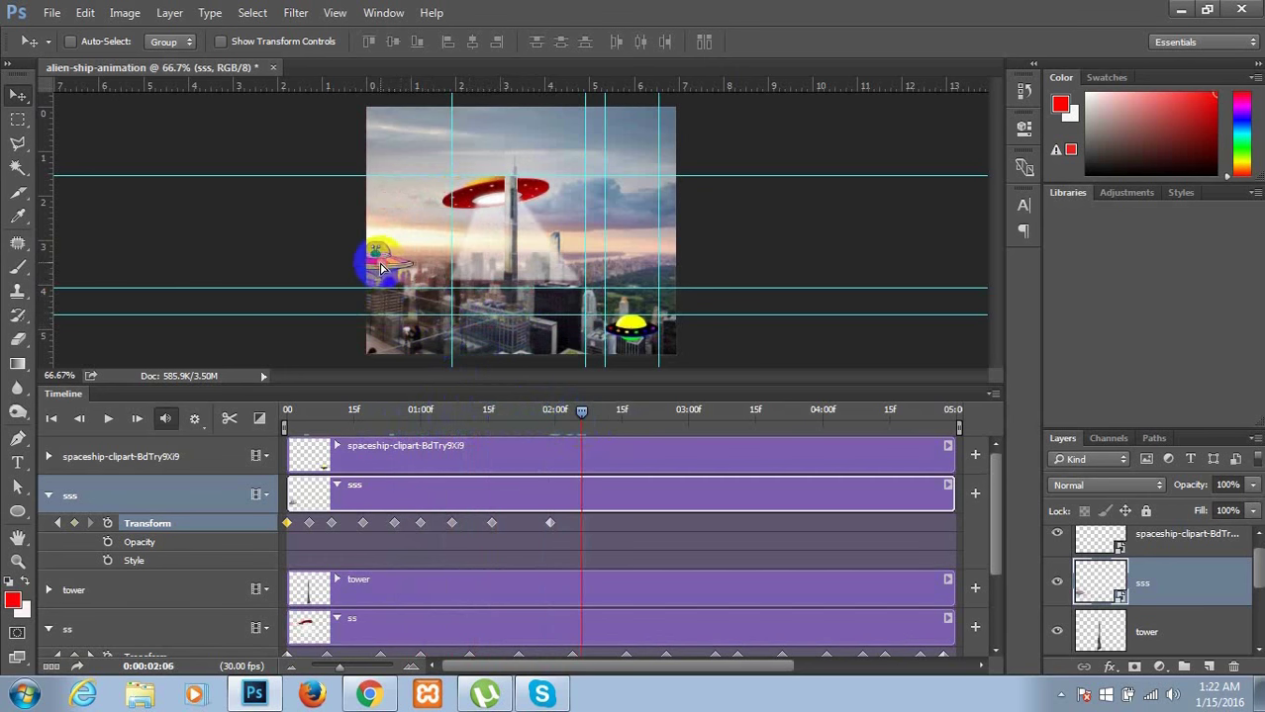
left_click_drag(581, 411, 622, 412)
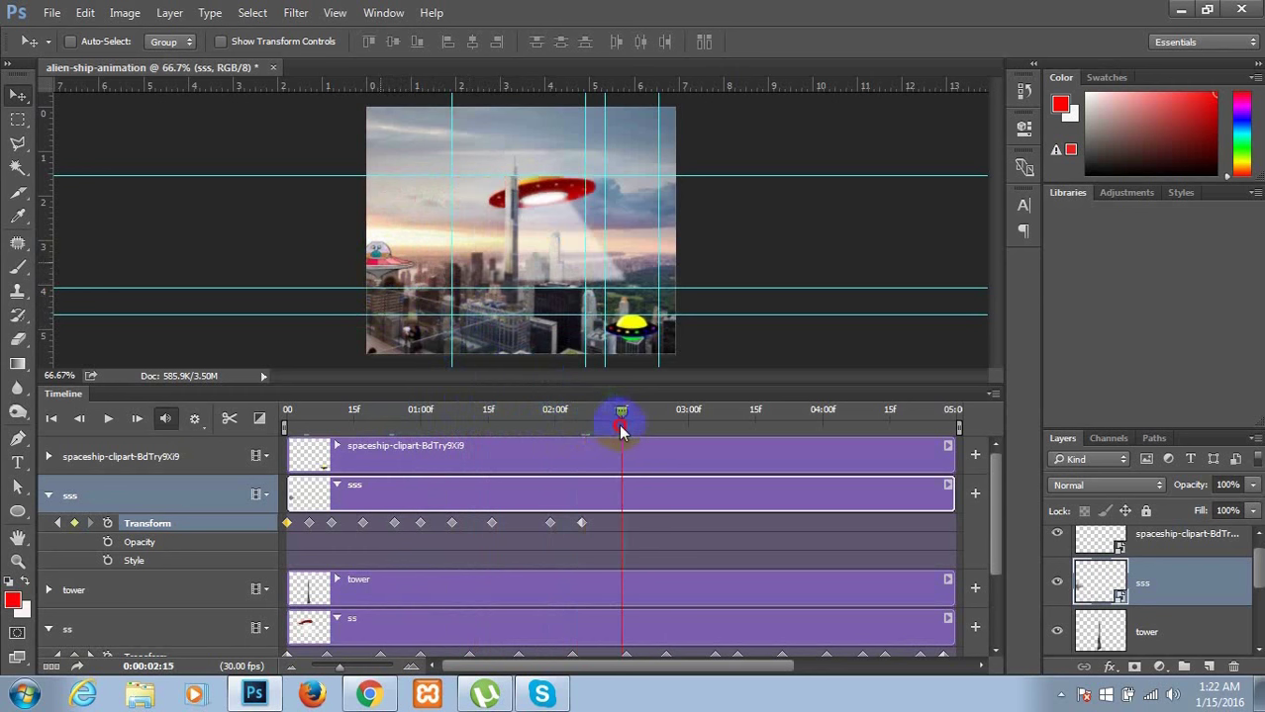
left_click_drag(389, 268, 393, 211)
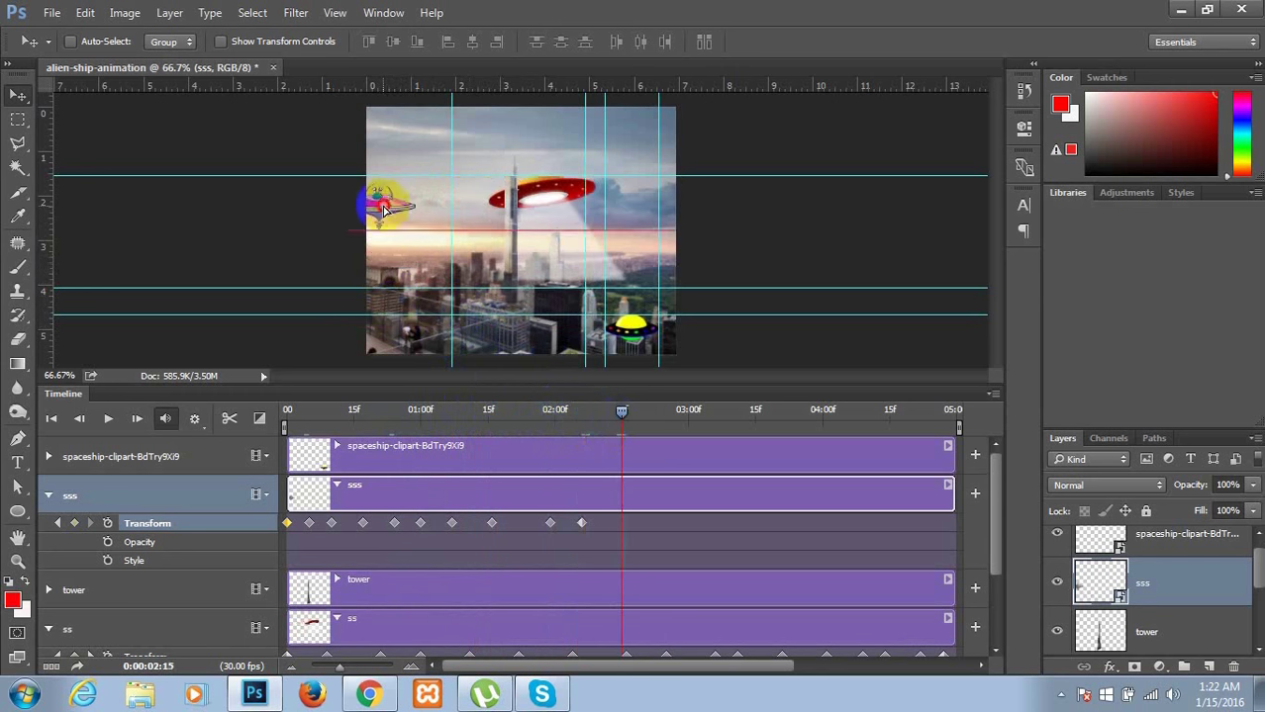
left_click_drag(622, 411, 664, 412)
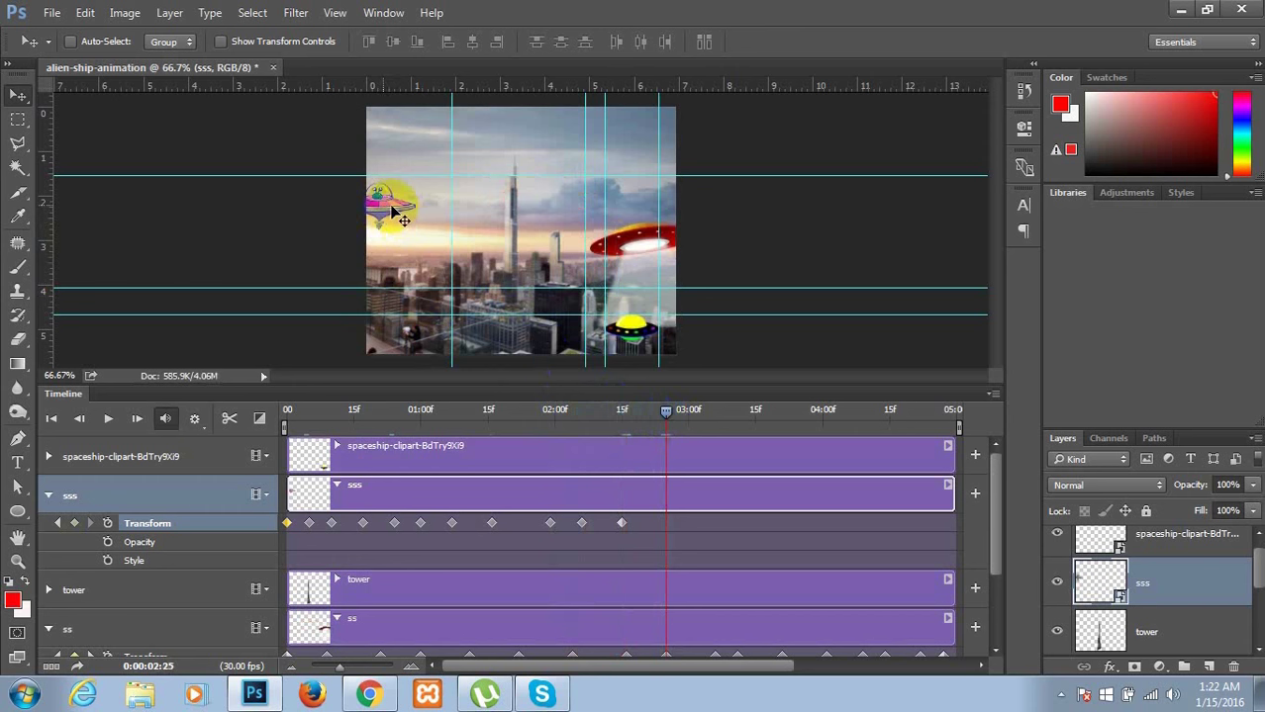
left_click_drag(413, 234, 415, 184)
left_click(682, 409)
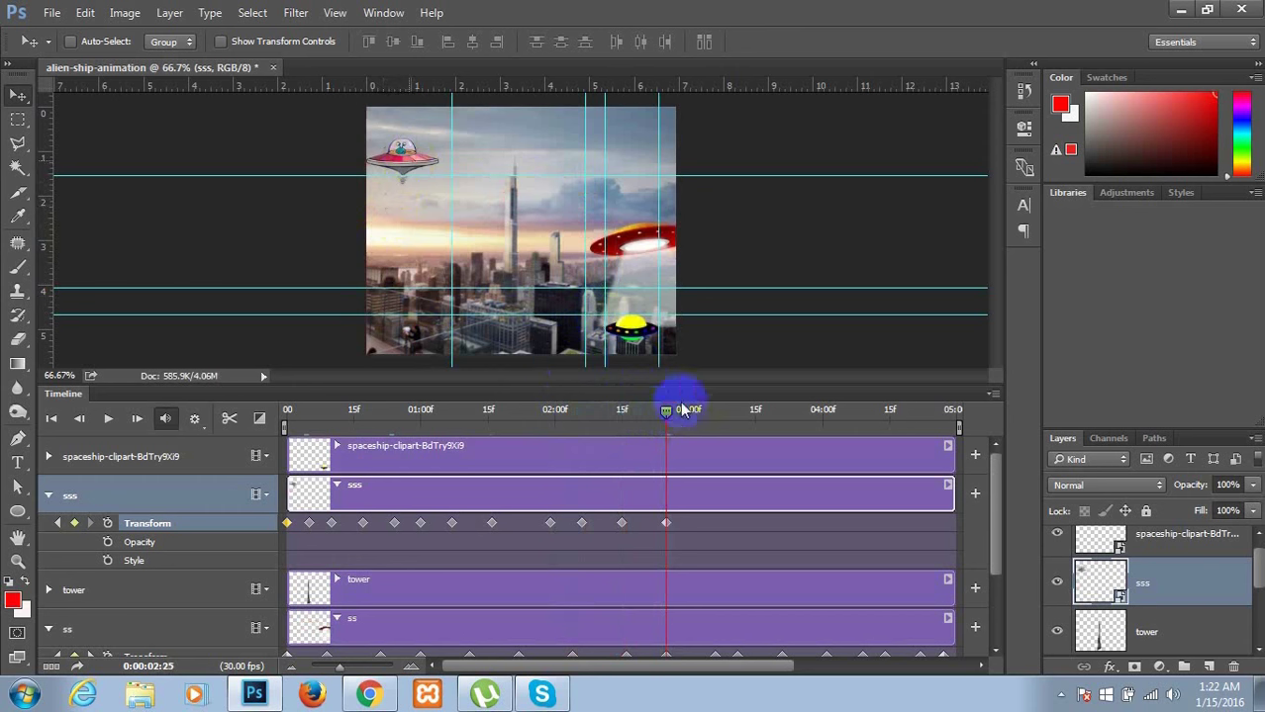
- Keyframe the pink ship moving right and down from 03:01 to 03:17
left_click_drag(670, 415, 694, 412)
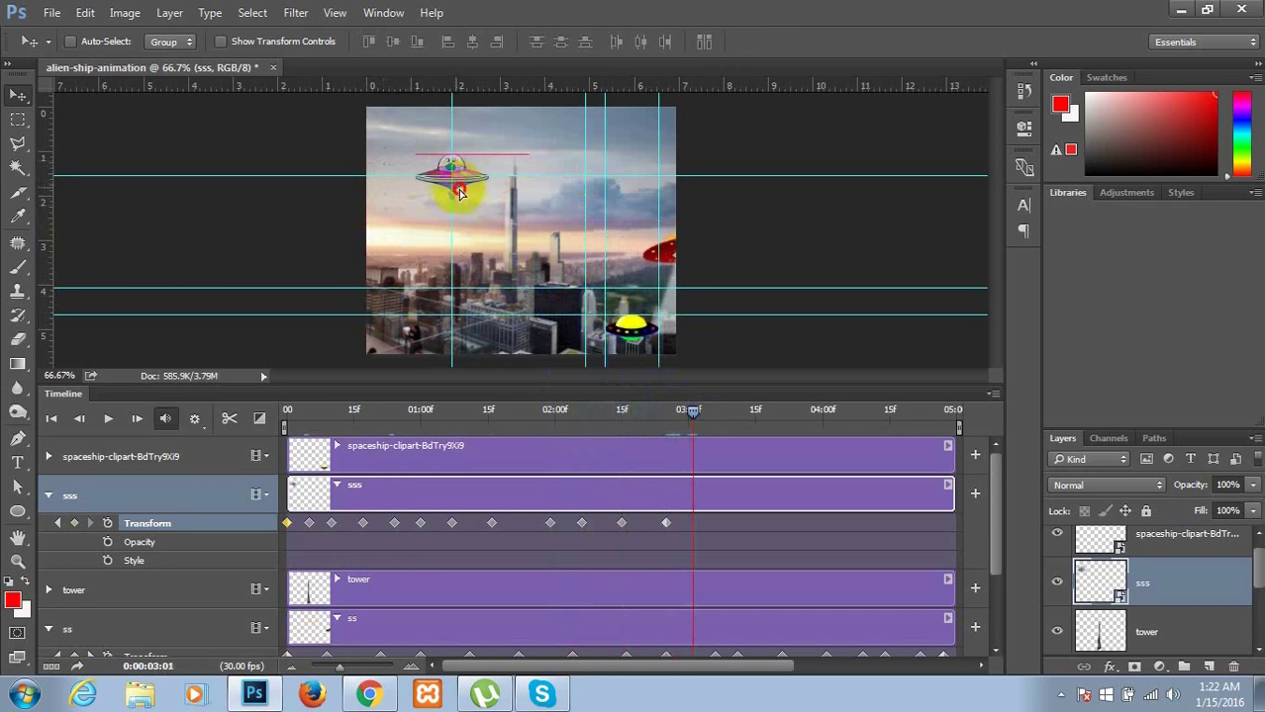
left_click_drag(421, 178, 471, 202)
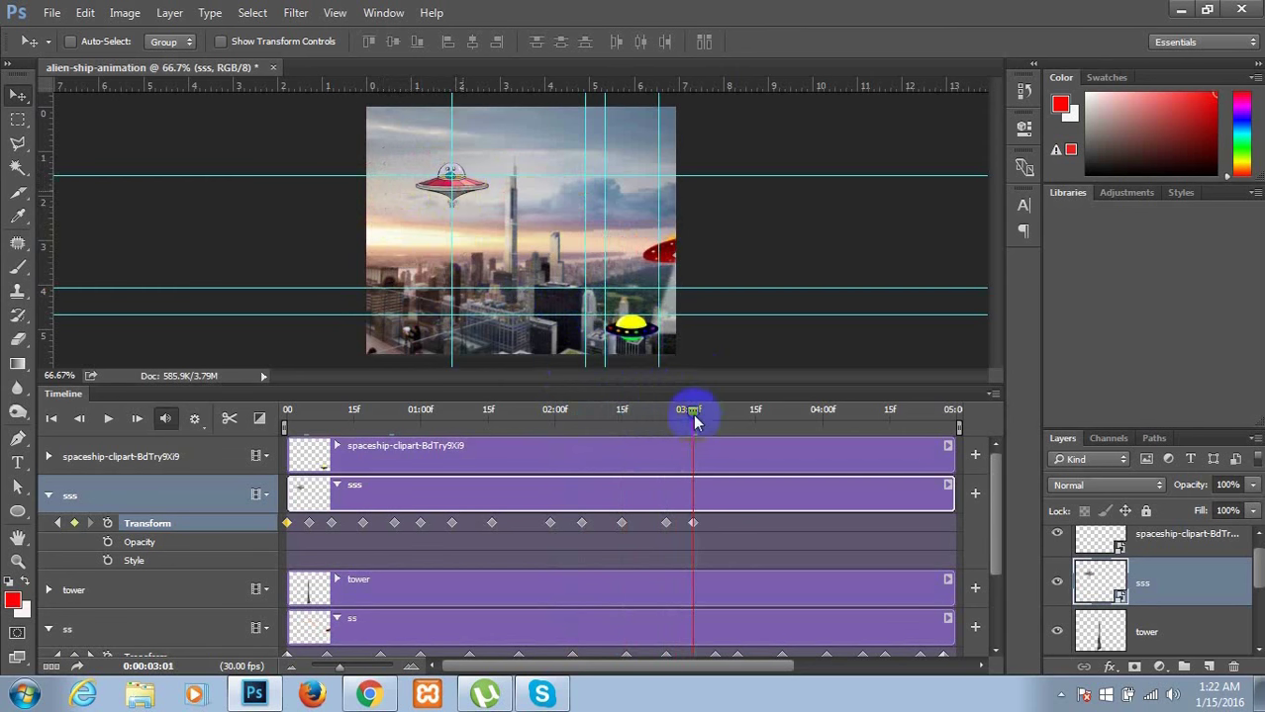
left_click_drag(693, 416, 719, 422)
left_click(452, 183)
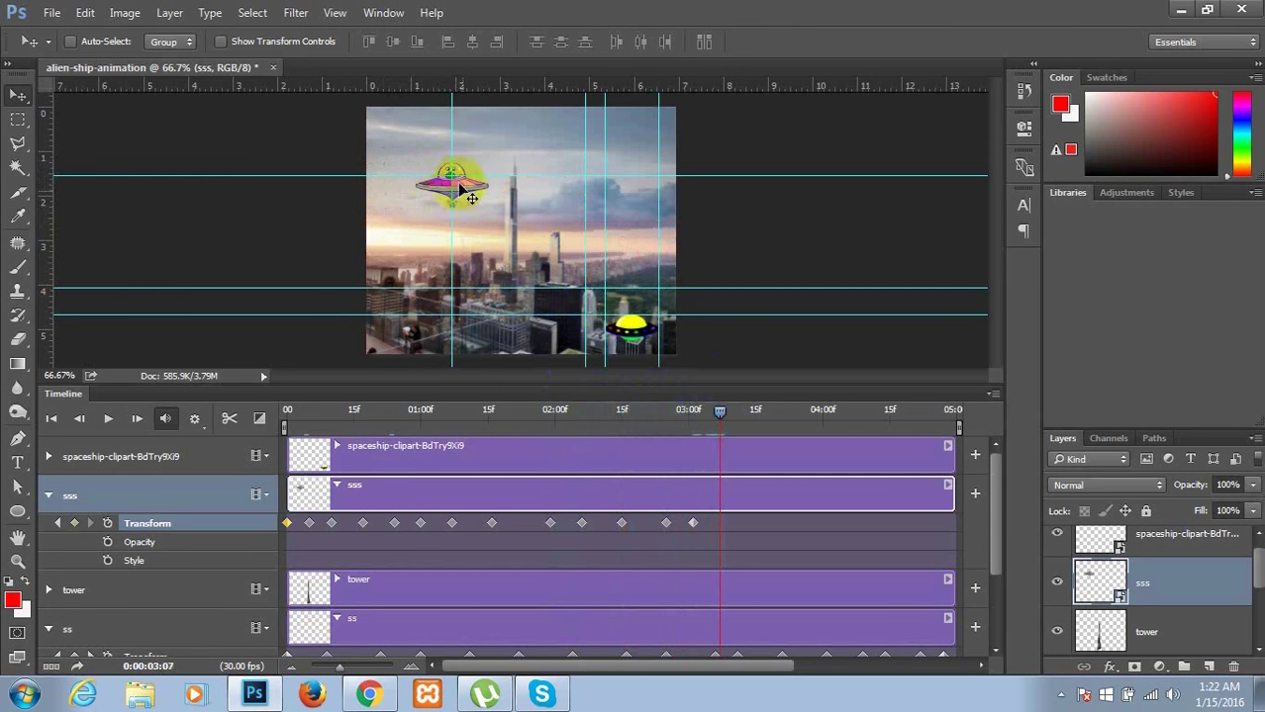
left_click_drag(461, 186, 510, 211)
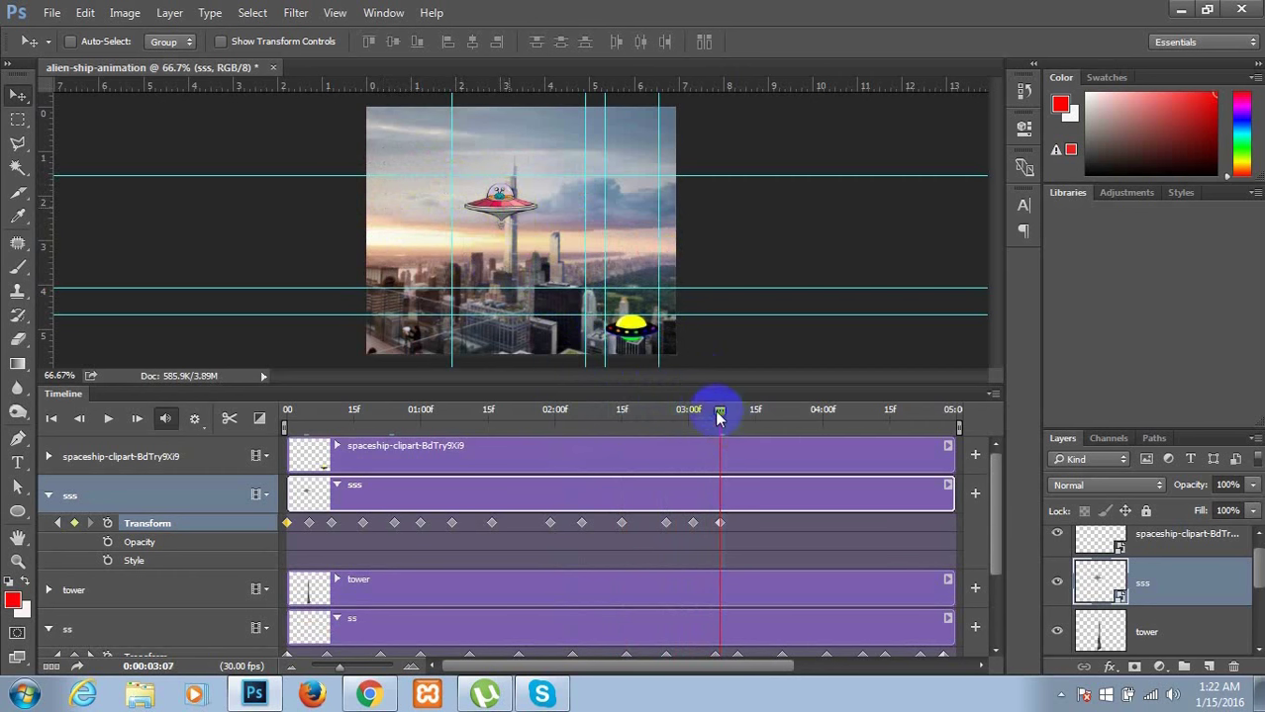
left_click_drag(743, 424, 758, 416)
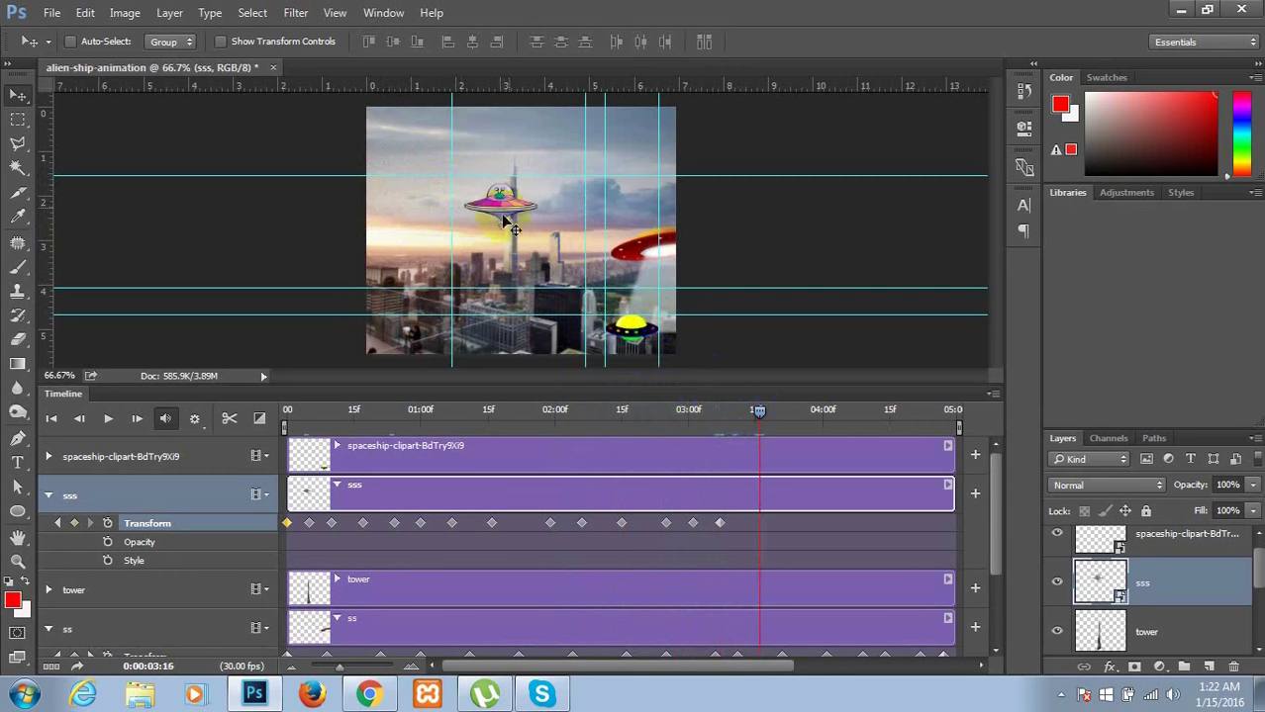
left_click(503, 208)
left_click_drag(502, 203, 557, 217)
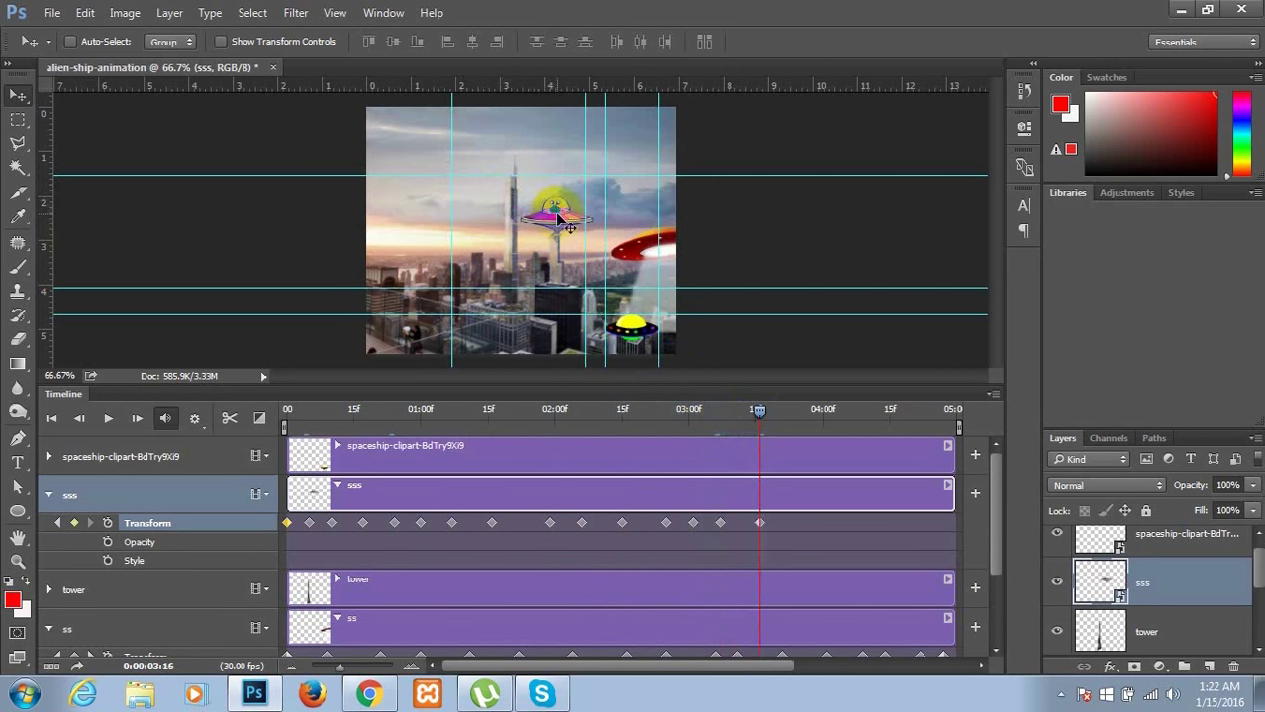
left_click_drag(760, 419, 765, 419)
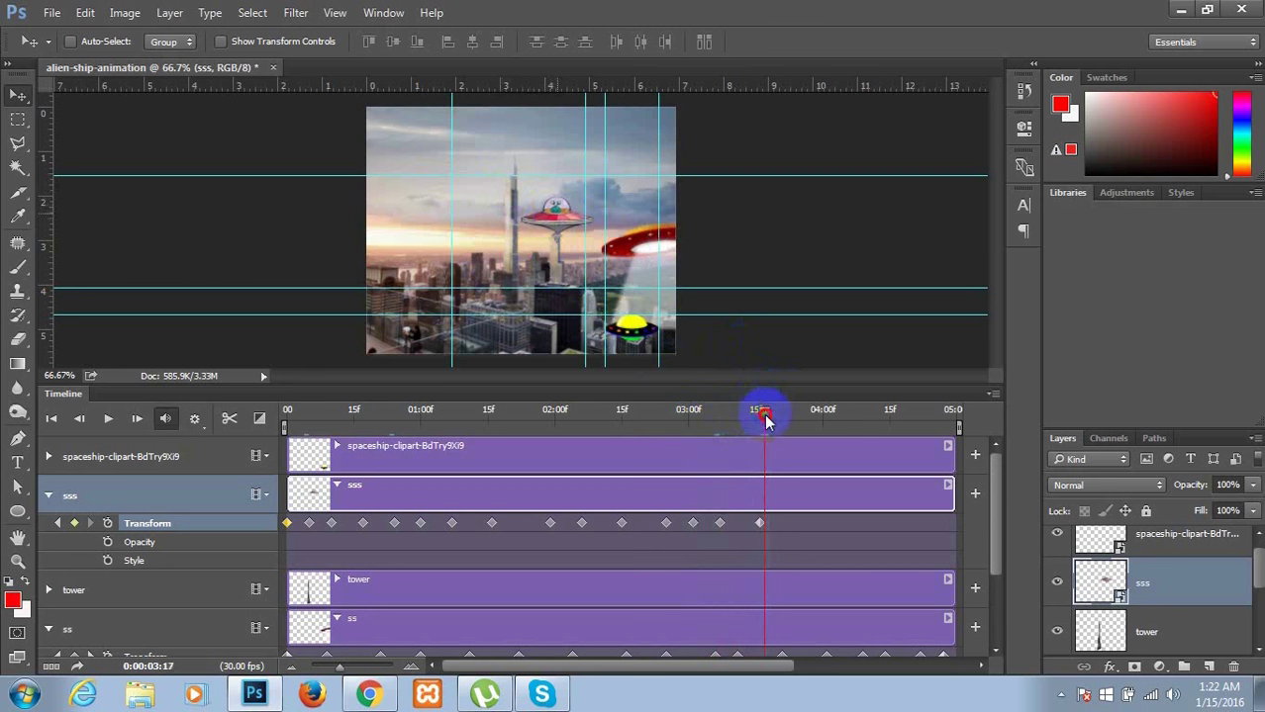
left_click(569, 222)
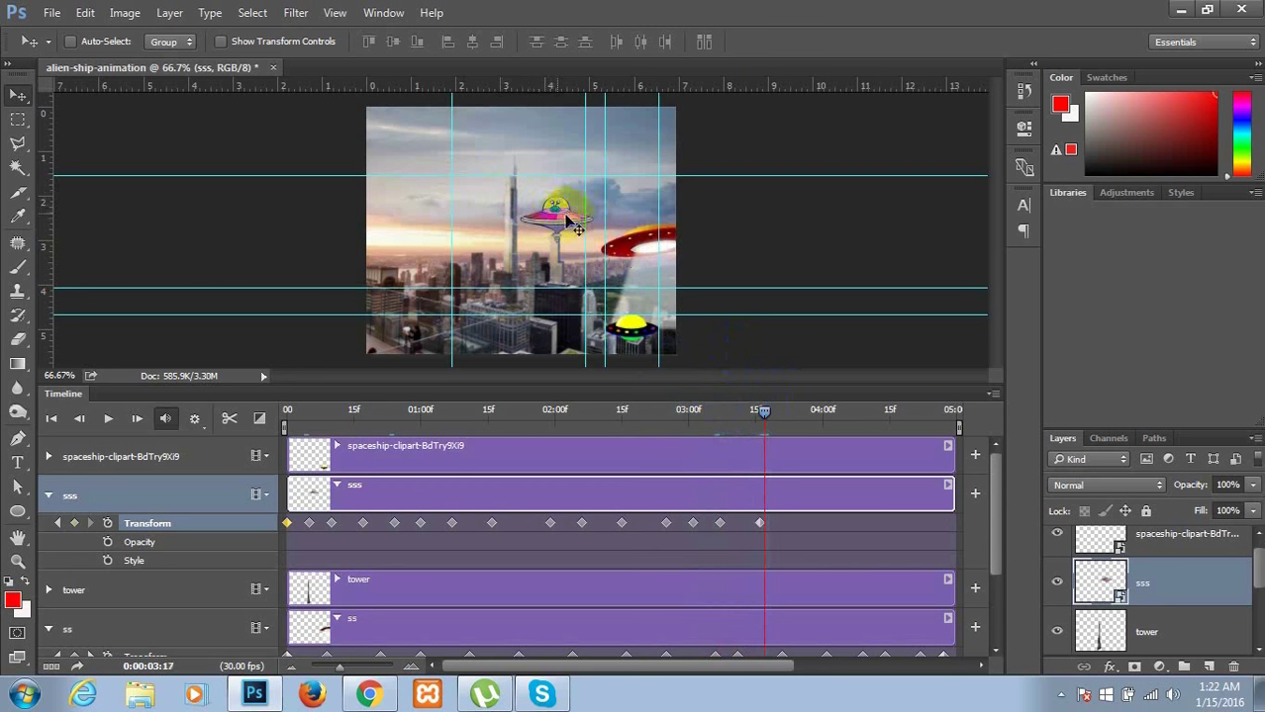
left_click_drag(555, 215, 560, 198)
- Undo the misplaced 03:17 move and re-keyframe the ship up-right at 03:17
key("ctrl+alt+z")
key("ctrl+alt+z")
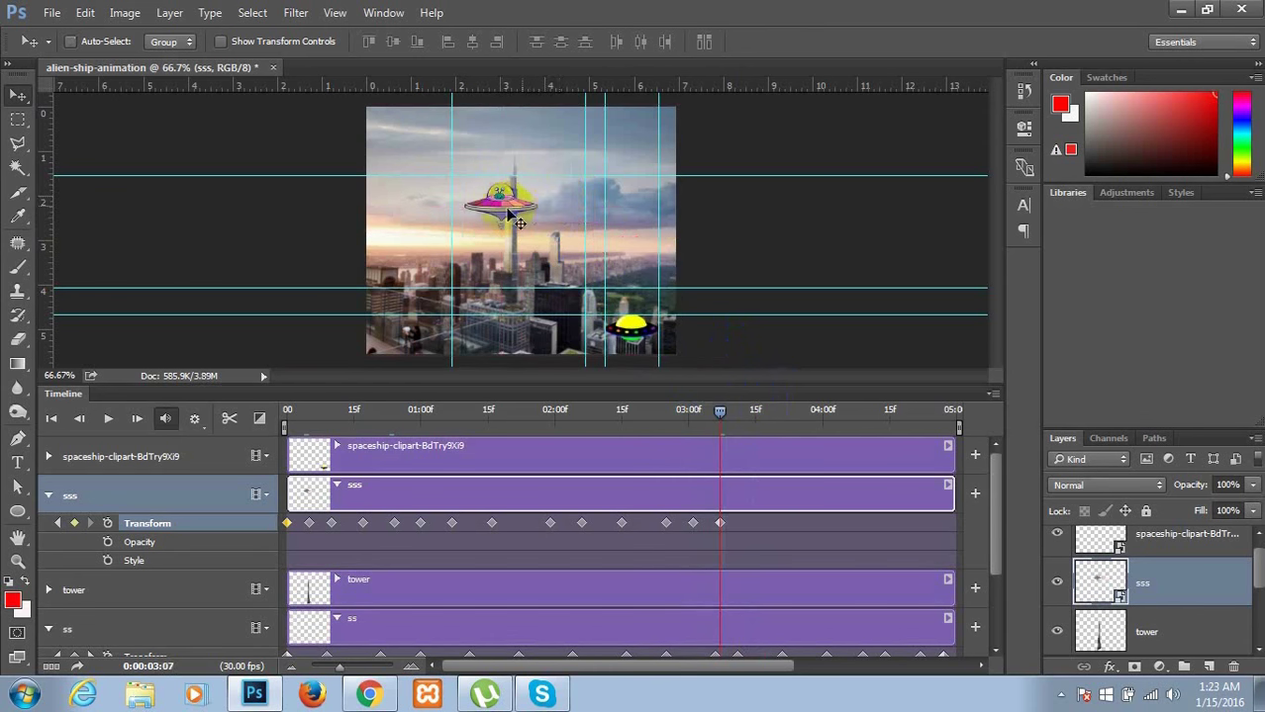
left_click(720, 413)
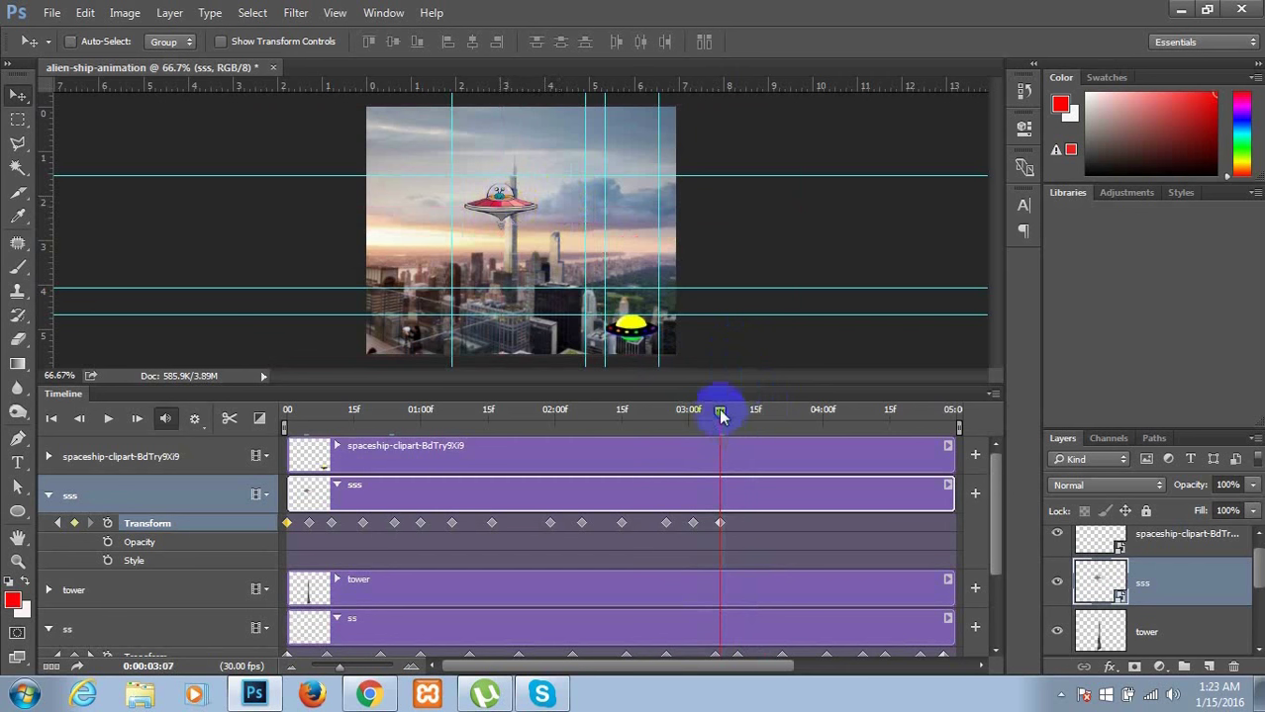
left_click_drag(720, 413, 763, 413)
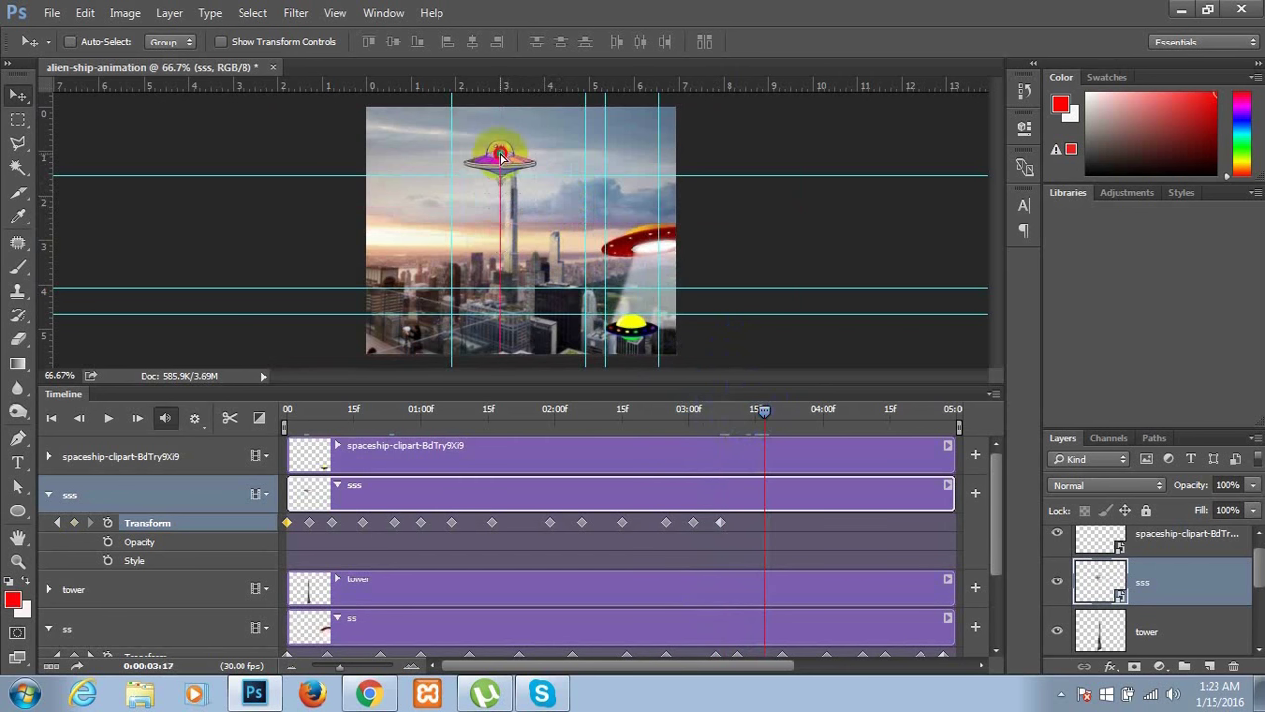
mouse_move(513, 209)
left_mouse_down()
mouse_move(579, 154)
mouse_move(624, 171)
mouse_move(632, 188)
left_mouse_up()
- Keyframe the pink ship lower-right at 04:04, lower at 04:11 and left at 04:17
left_click(841, 412)
left_click(837, 418)
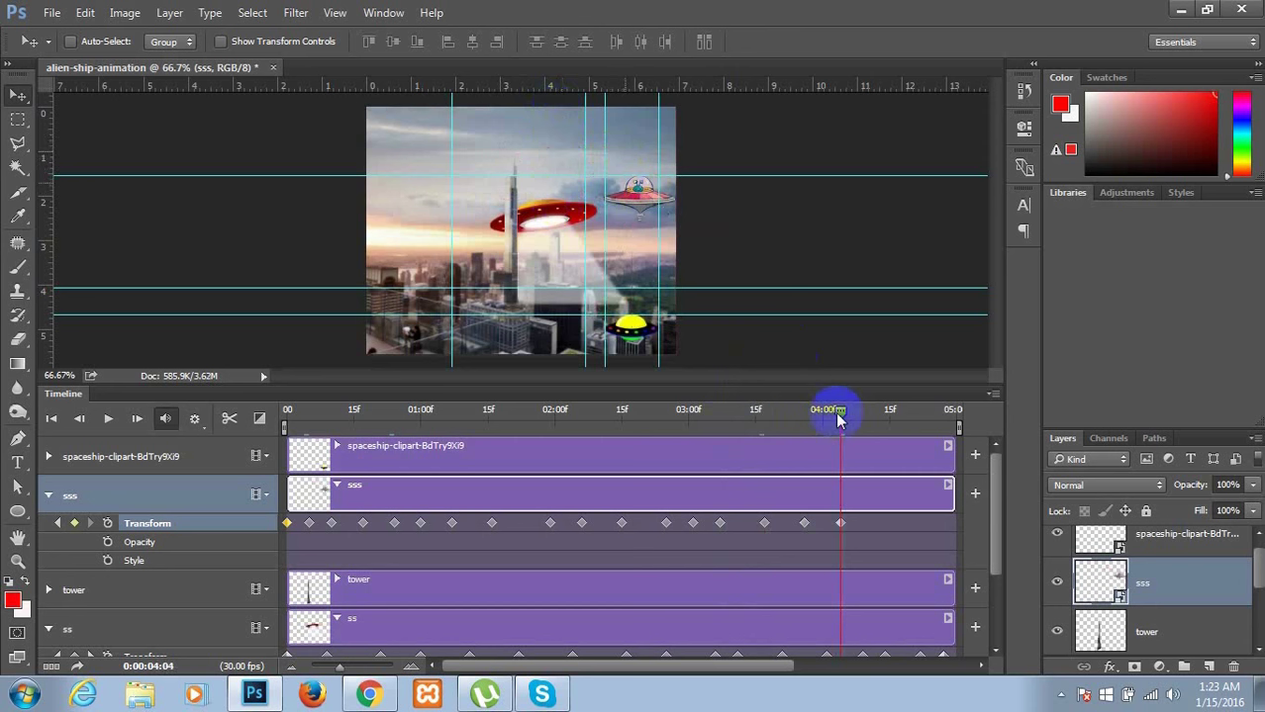
left_click_drag(836, 417, 870, 415)
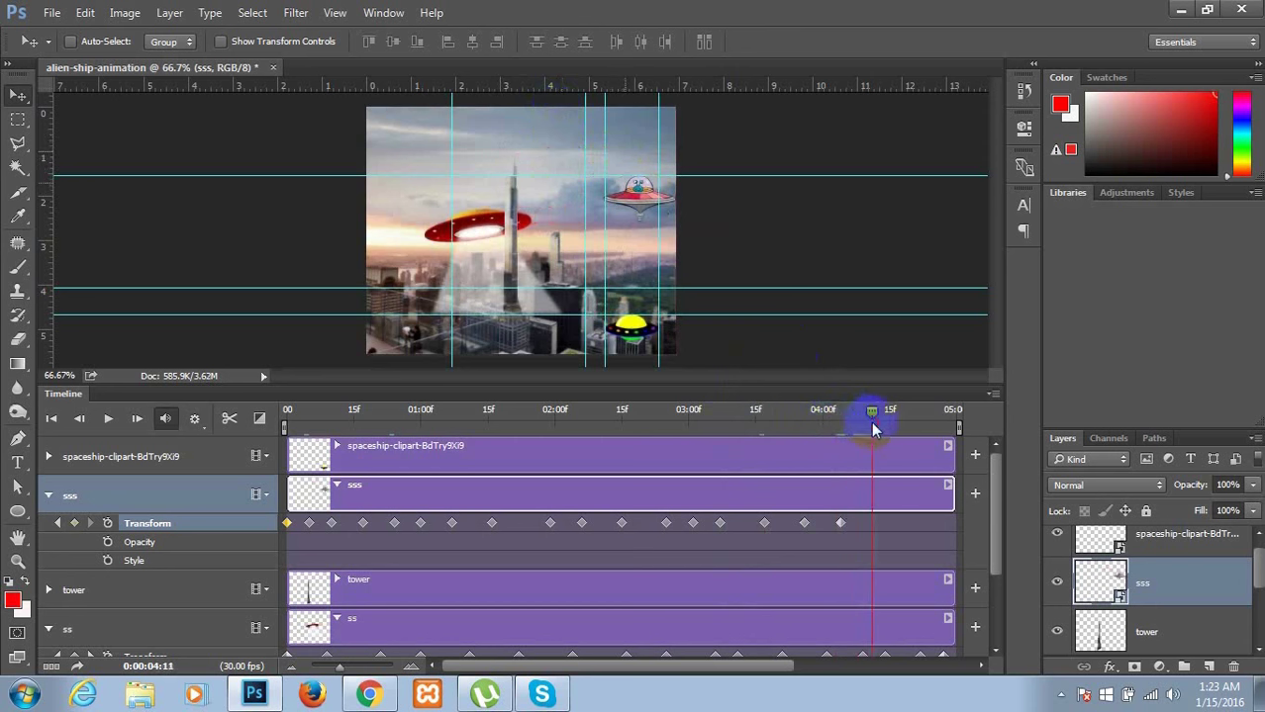
left_click_drag(653, 216, 655, 273)
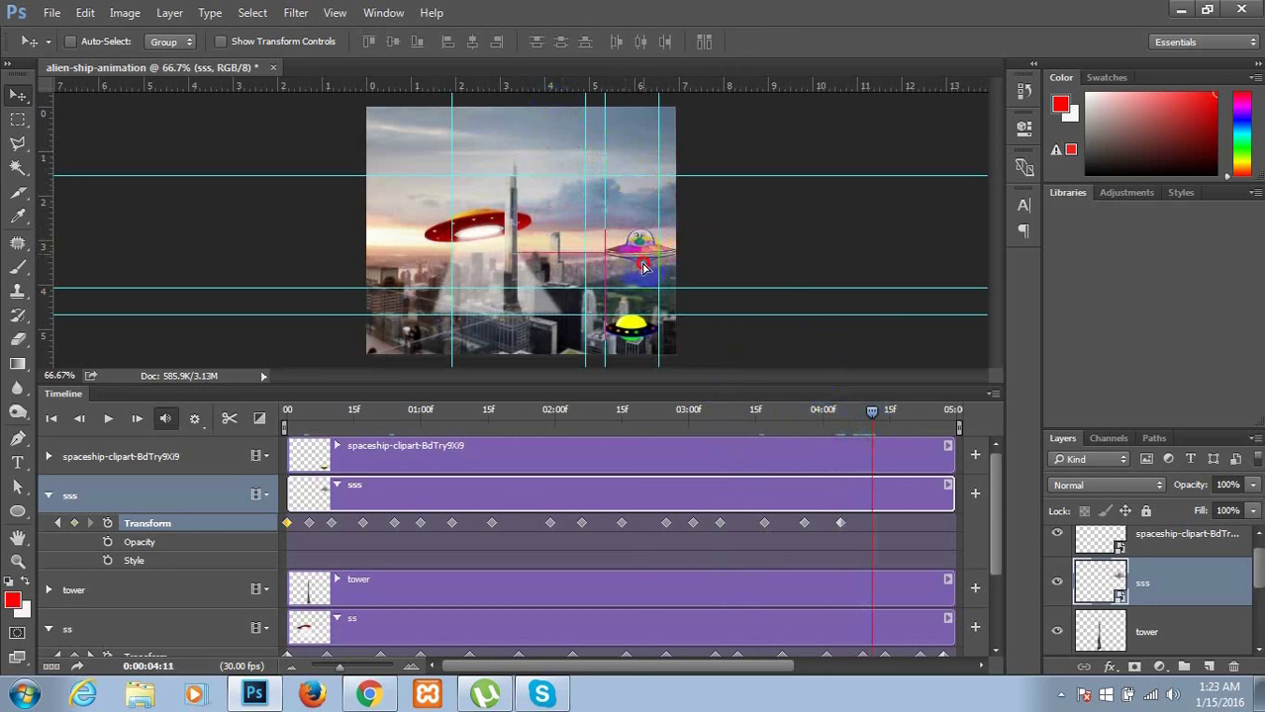
left_click(873, 412)
left_click_drag(874, 410, 897, 410)
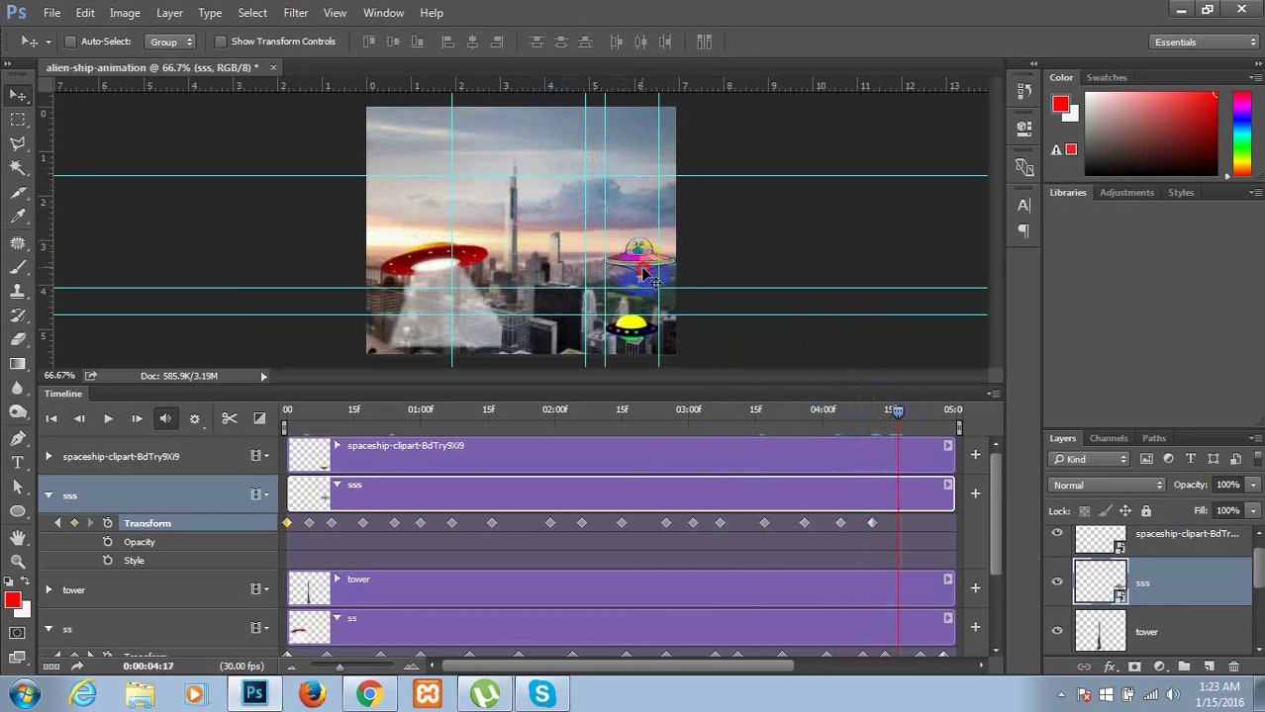
left_click_drag(645, 274, 570, 287)
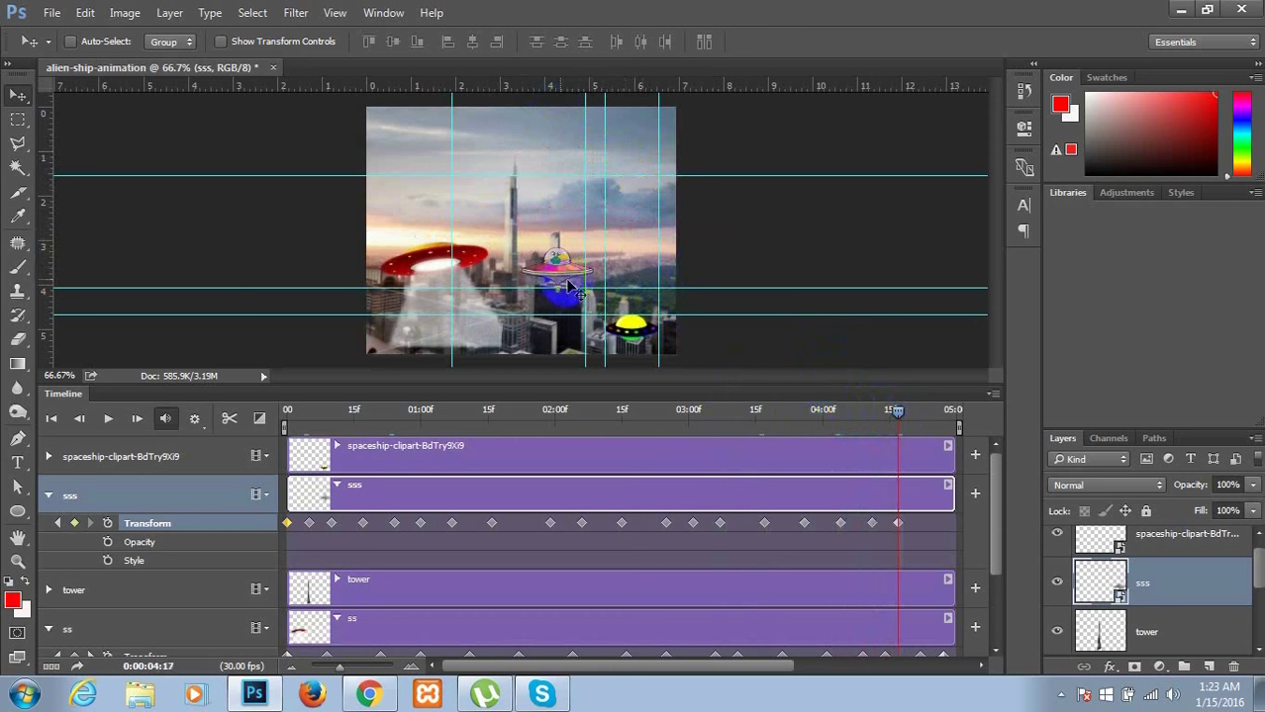
- Bring the pink ship up toward its start at 04:22 and 04:29, then scrub back to 03:07
left_click(895, 410)
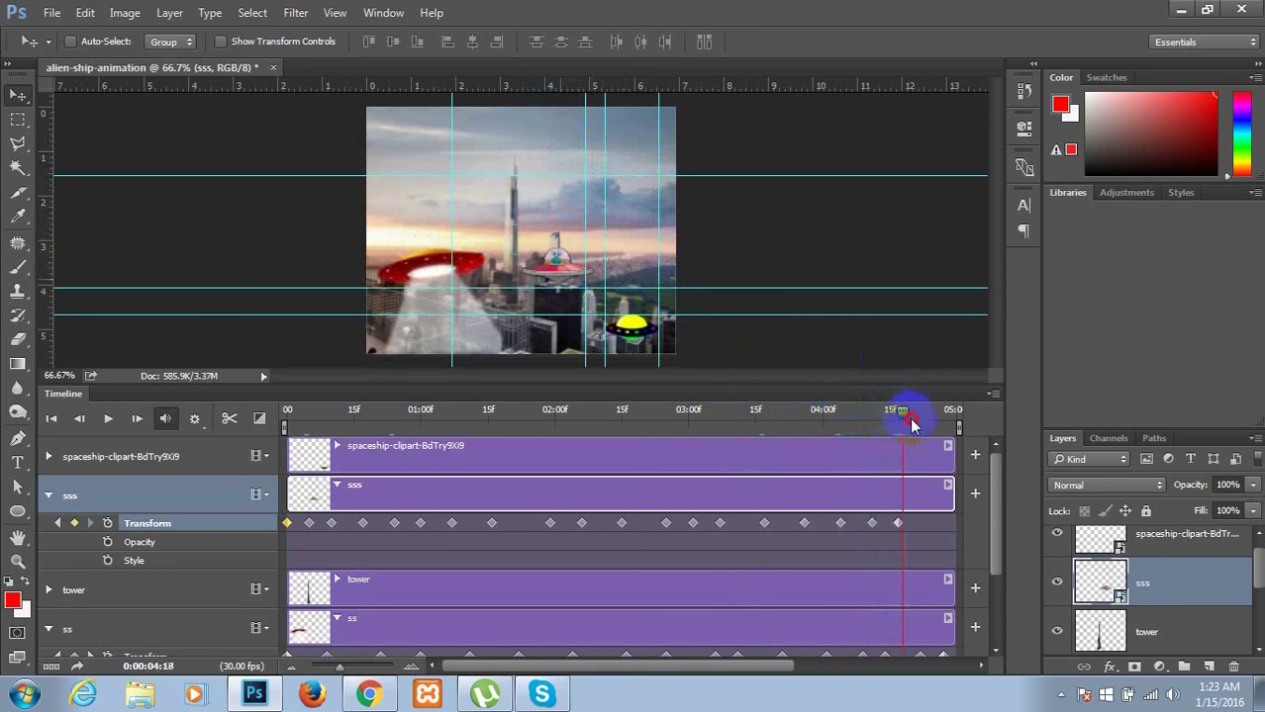
left_click_drag(895, 416, 920, 414)
left_click(633, 322)
left_click(552, 275)
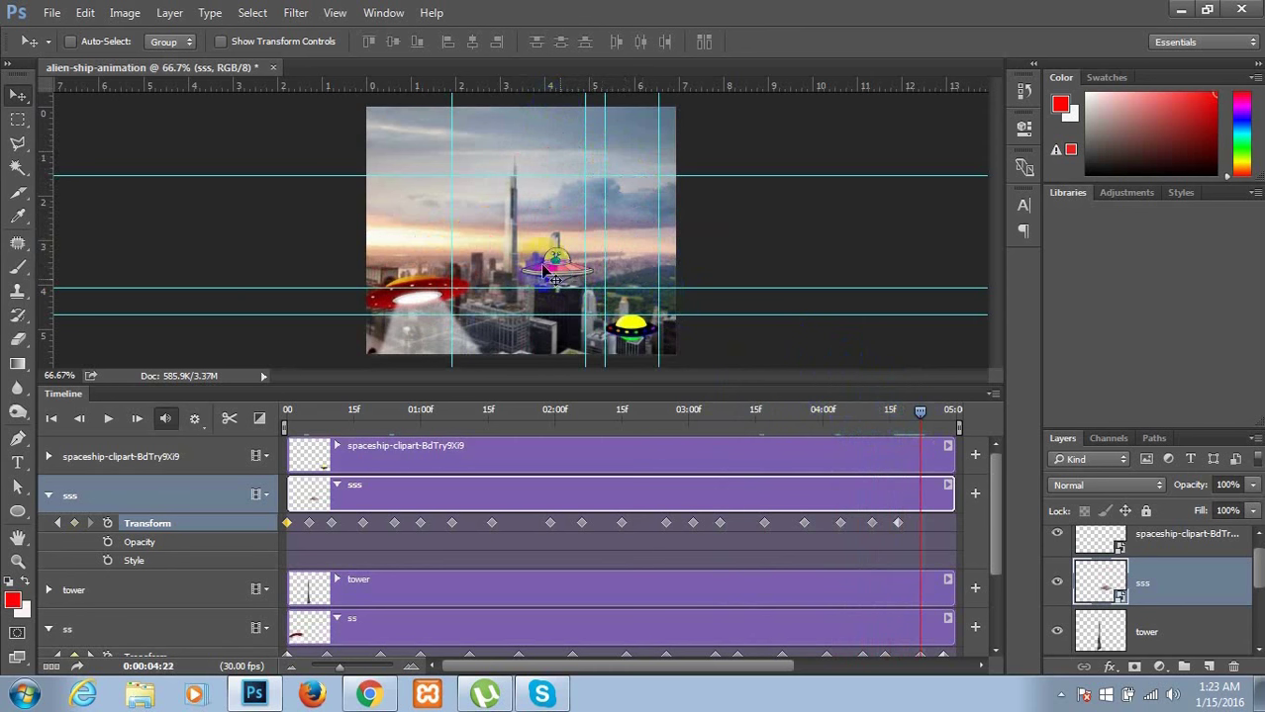
left_click_drag(523, 273, 507, 200)
left_click(956, 416)
mouse_move(560, 234)
left_mouse_down()
mouse_move(590, 233)
mouse_move(626, 207)
left_mouse_up()
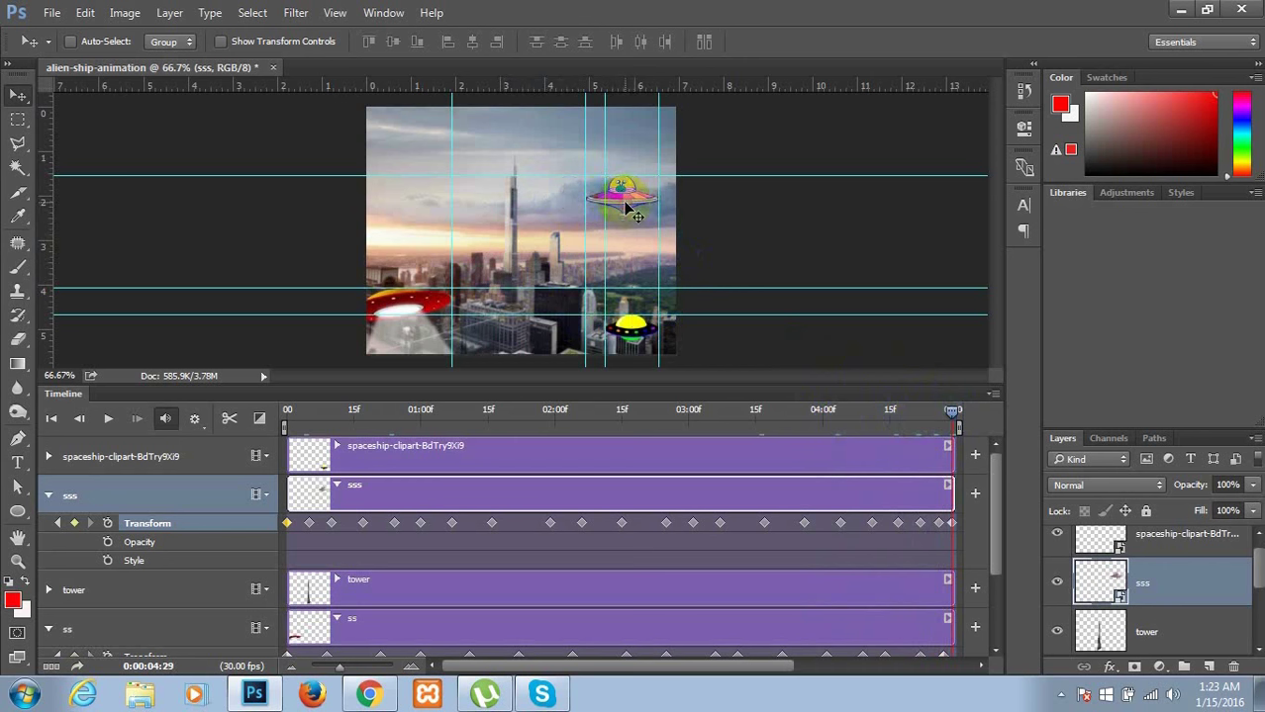
left_click(954, 414)
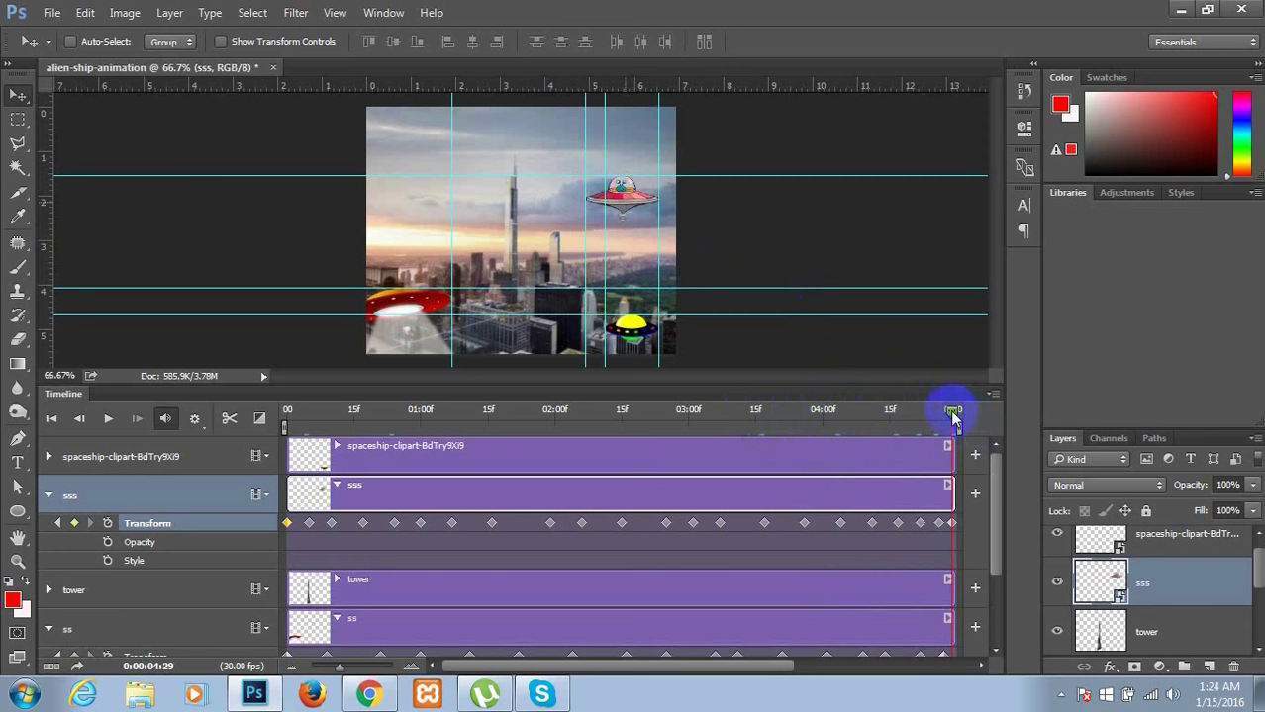
left_click_drag(952, 415, 286, 420)
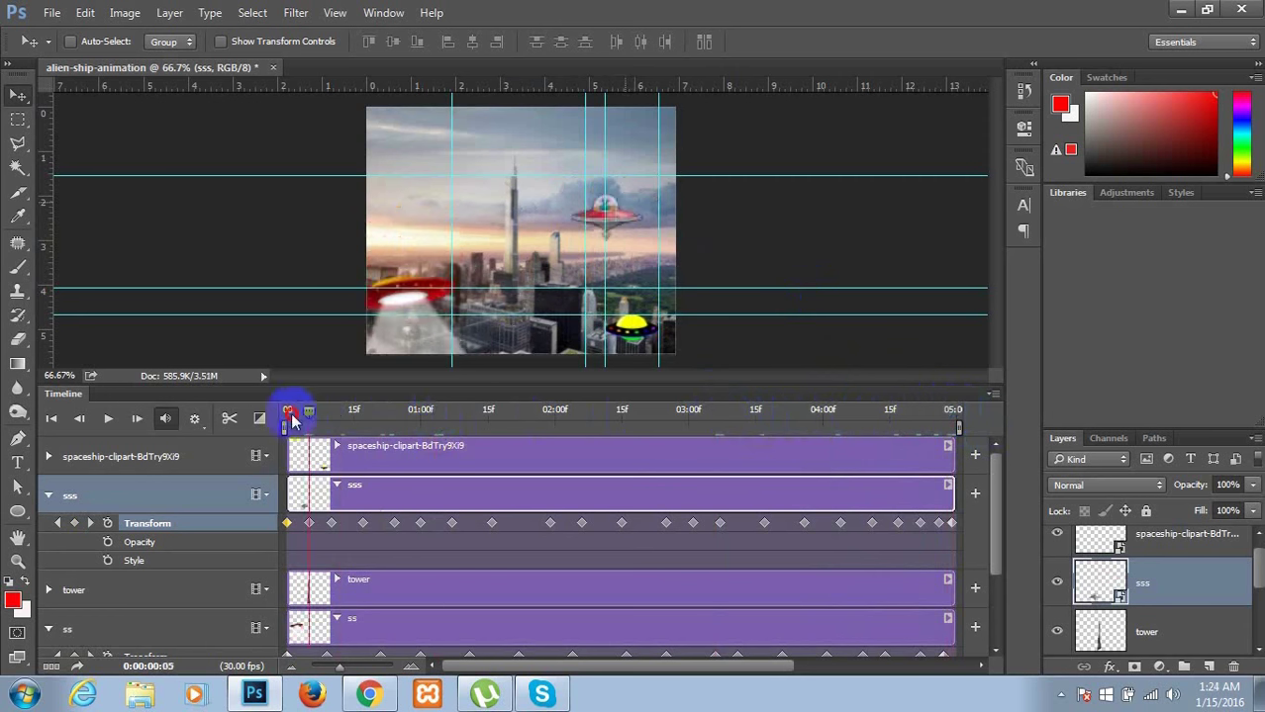
- Preview the animation, enable Loop Playback, replay it, and return the playhead to frame 0
left_click(106, 419)
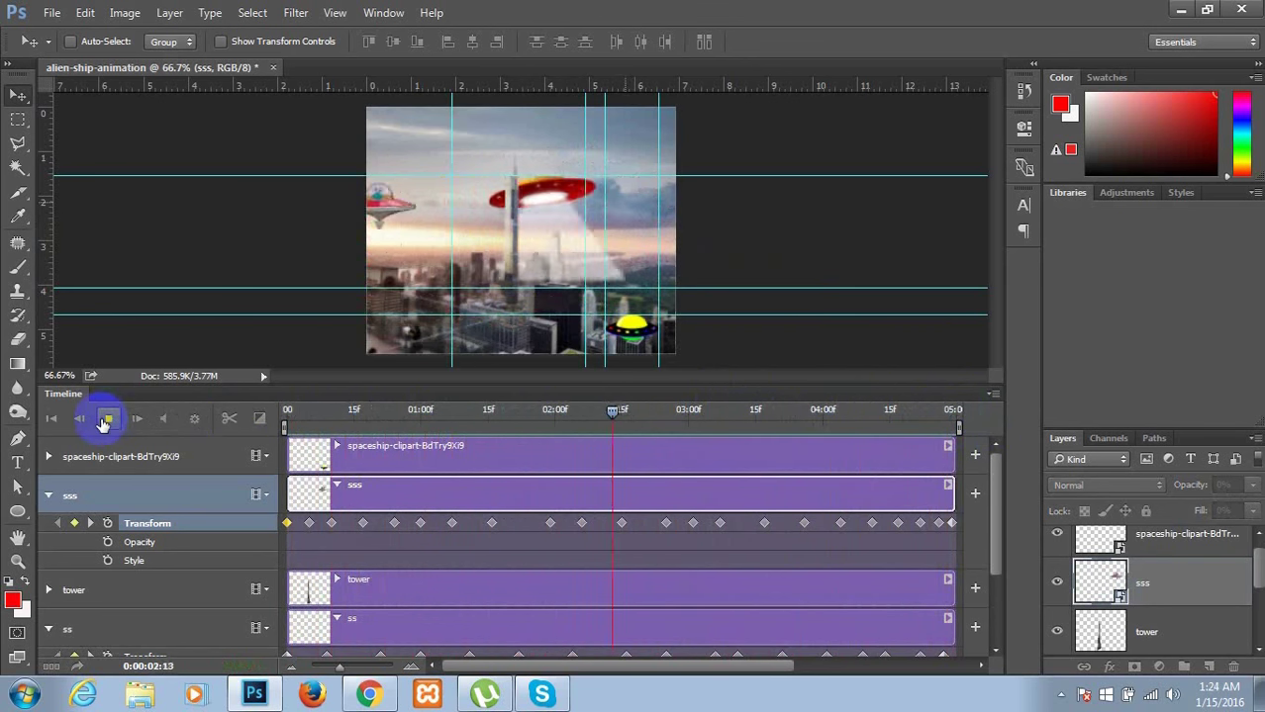
left_click(106, 419)
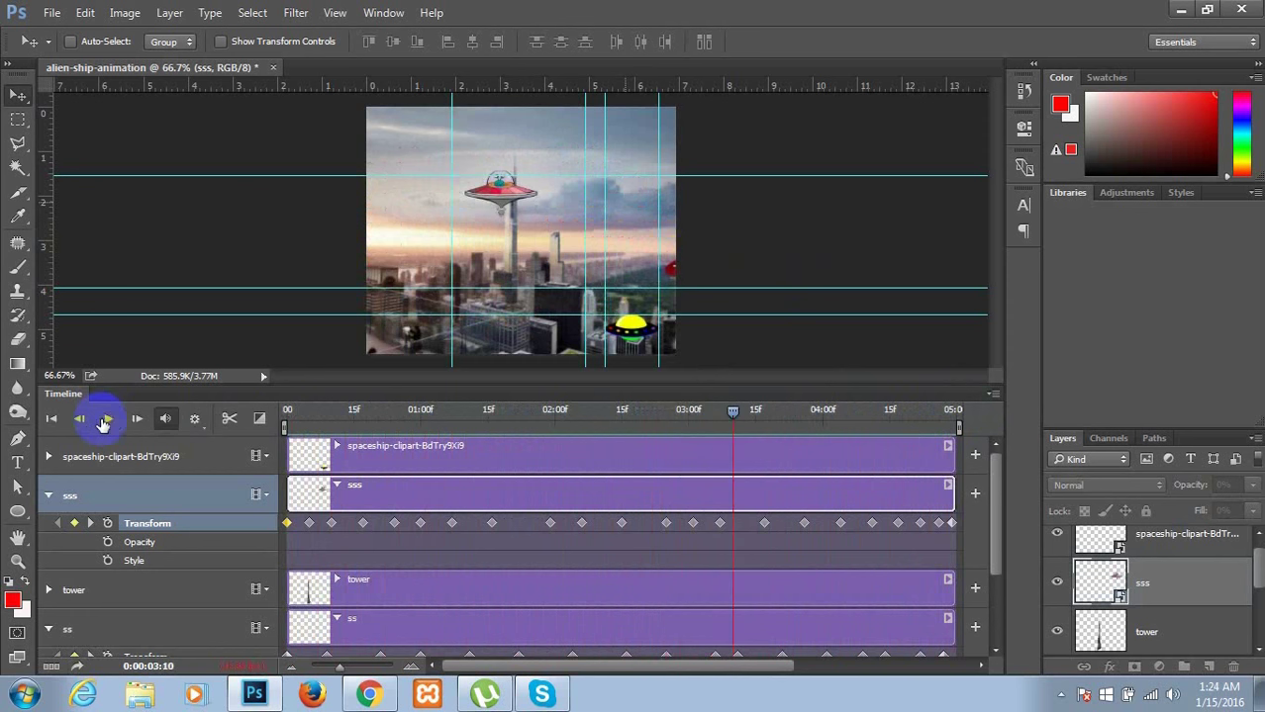
left_click(200, 422)
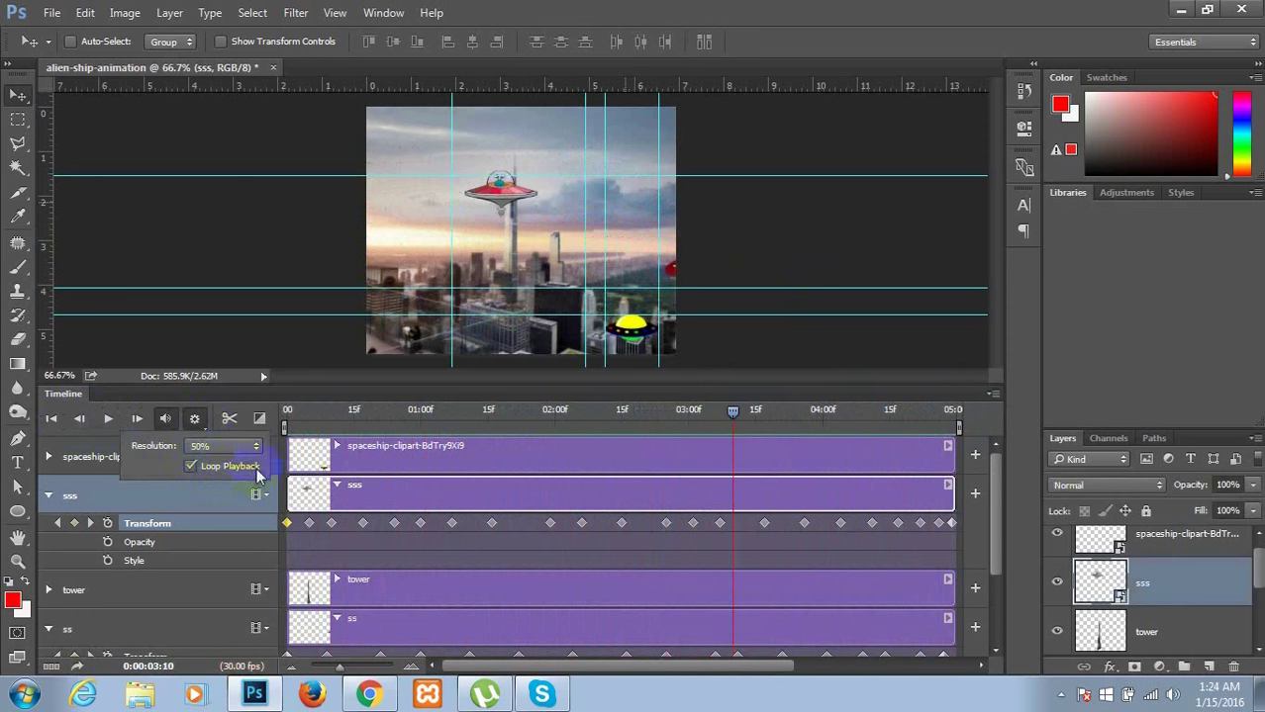
left_click(190, 467)
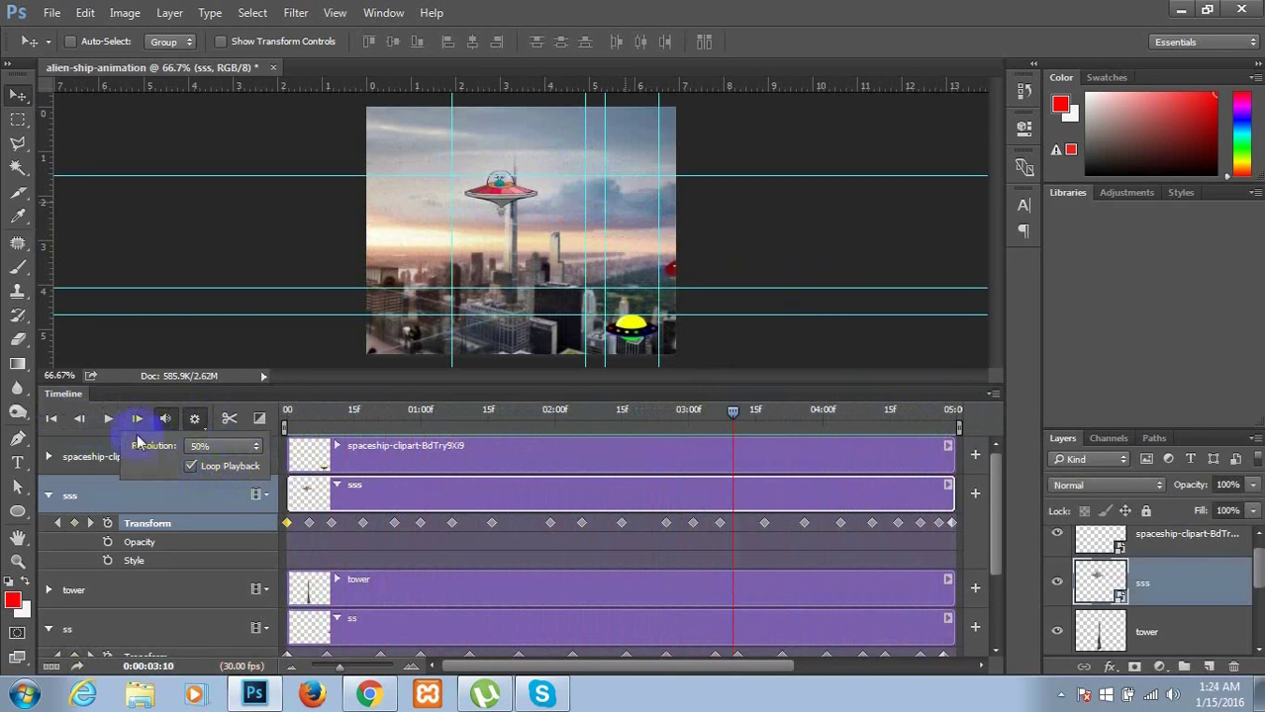
left_click(108, 419)
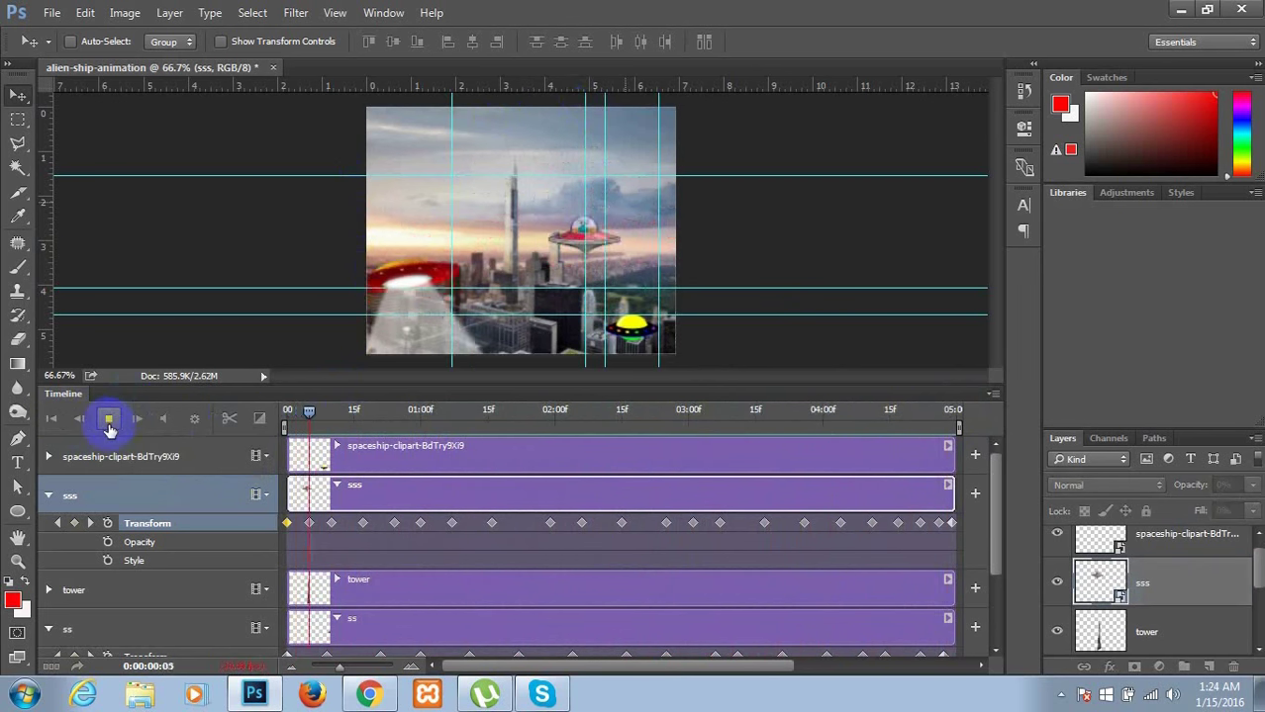
left_click(109, 421)
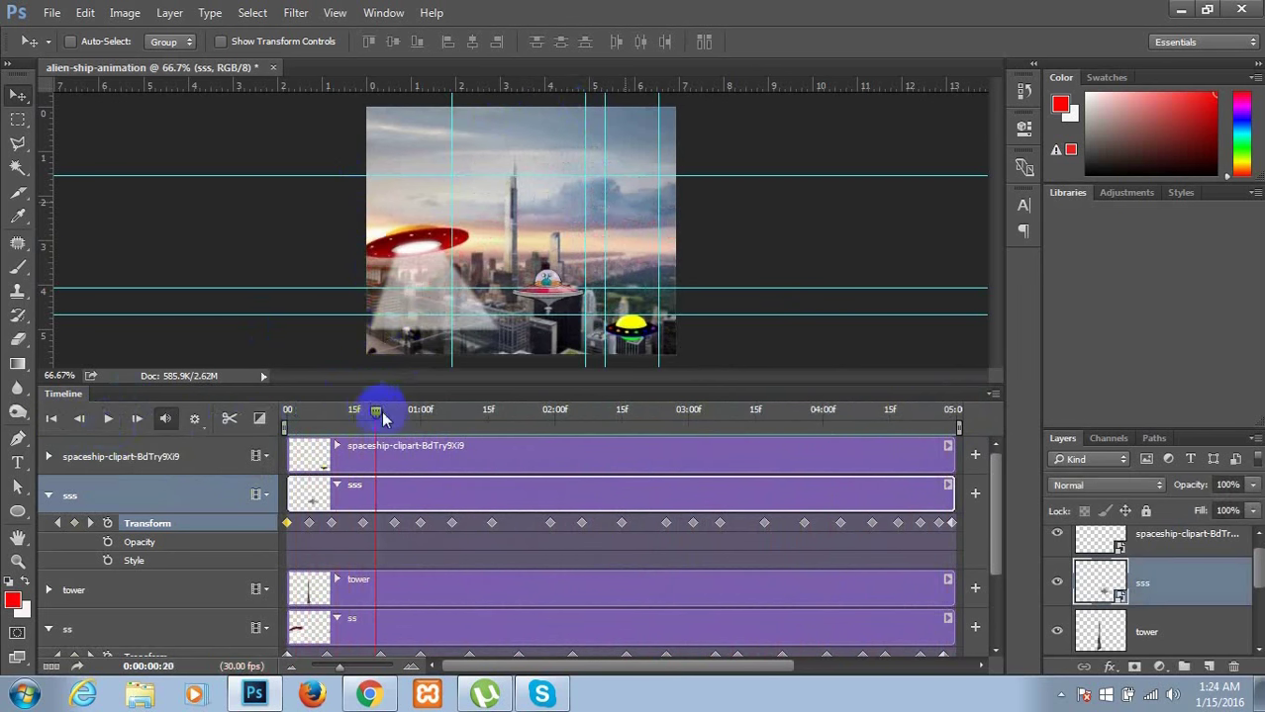
left_click_drag(375, 416, 268, 417)
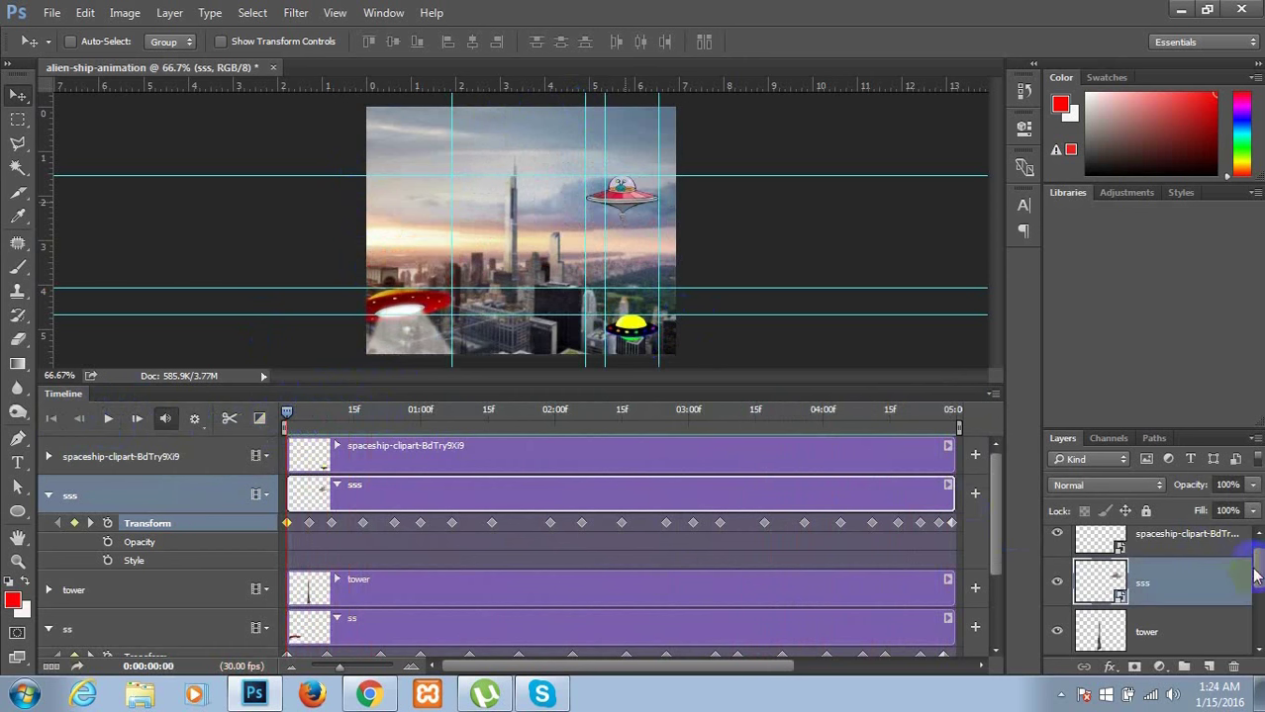
- Identify the yellow spaceship's layer and enable Transform keyframing on the spaceship-clipart track
left_click_drag(1256, 574, 1256, 560)
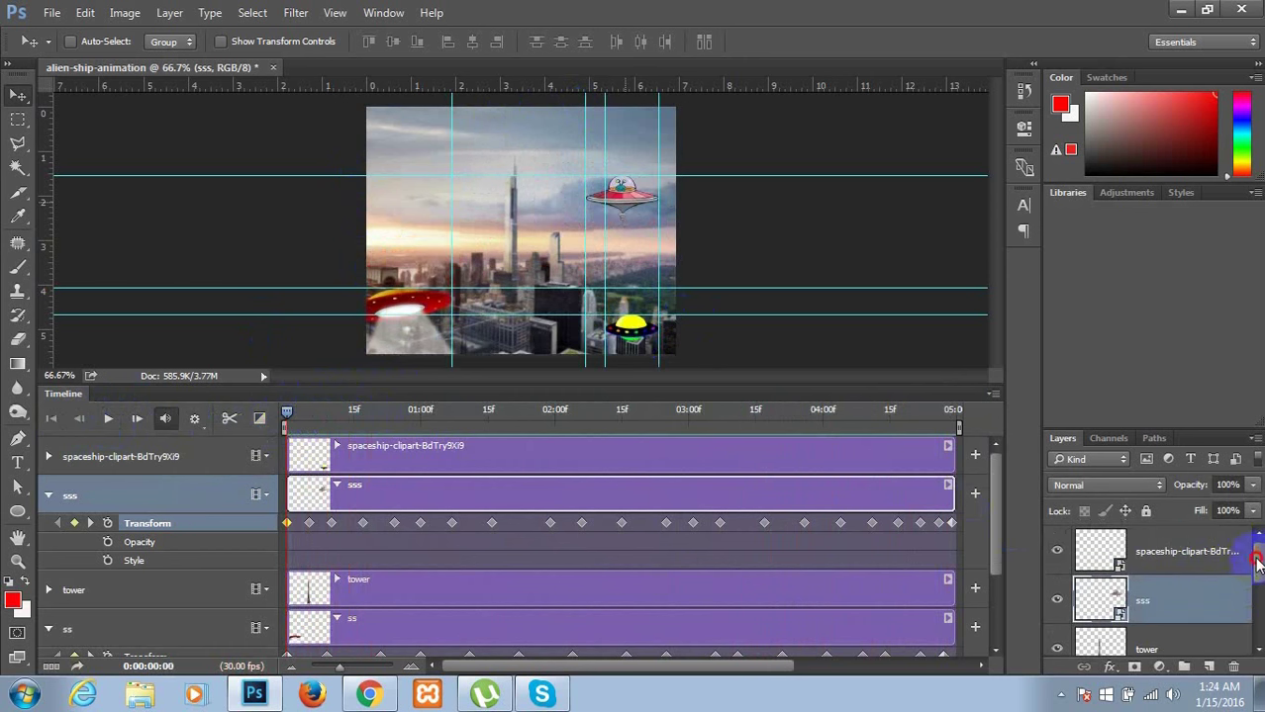
left_click(1176, 563)
left_click(1057, 552)
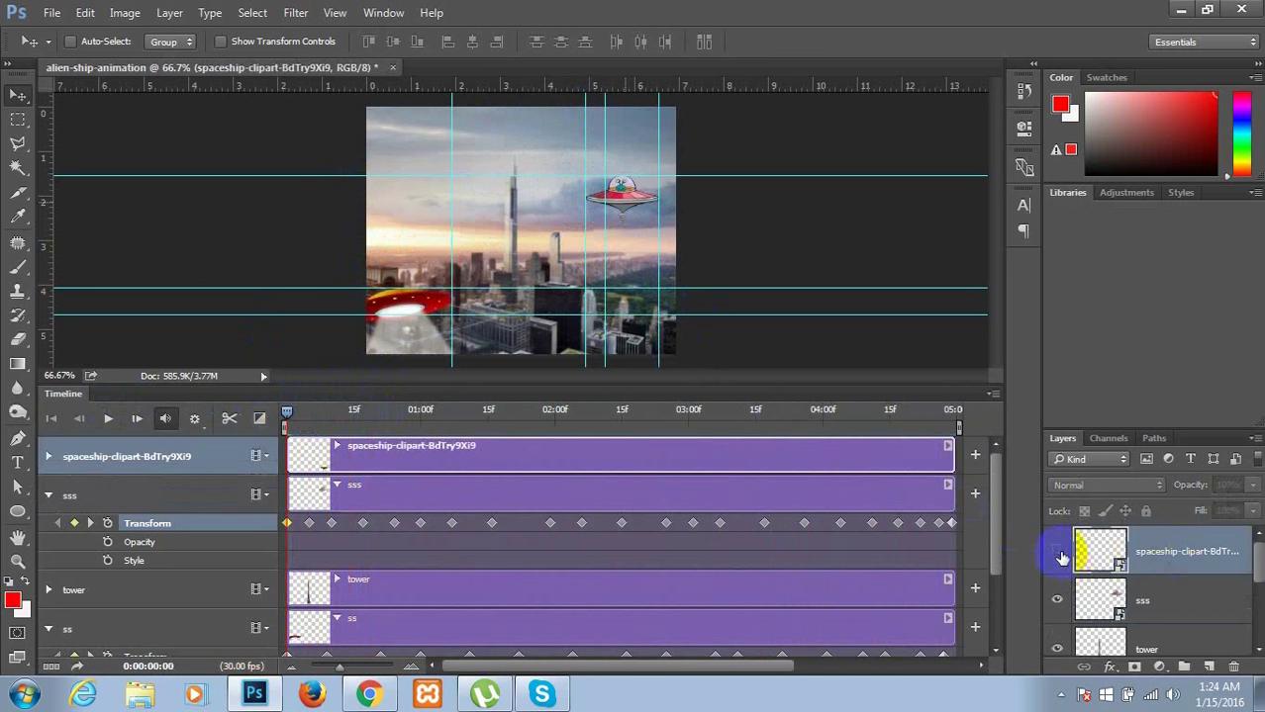
left_click(1058, 554)
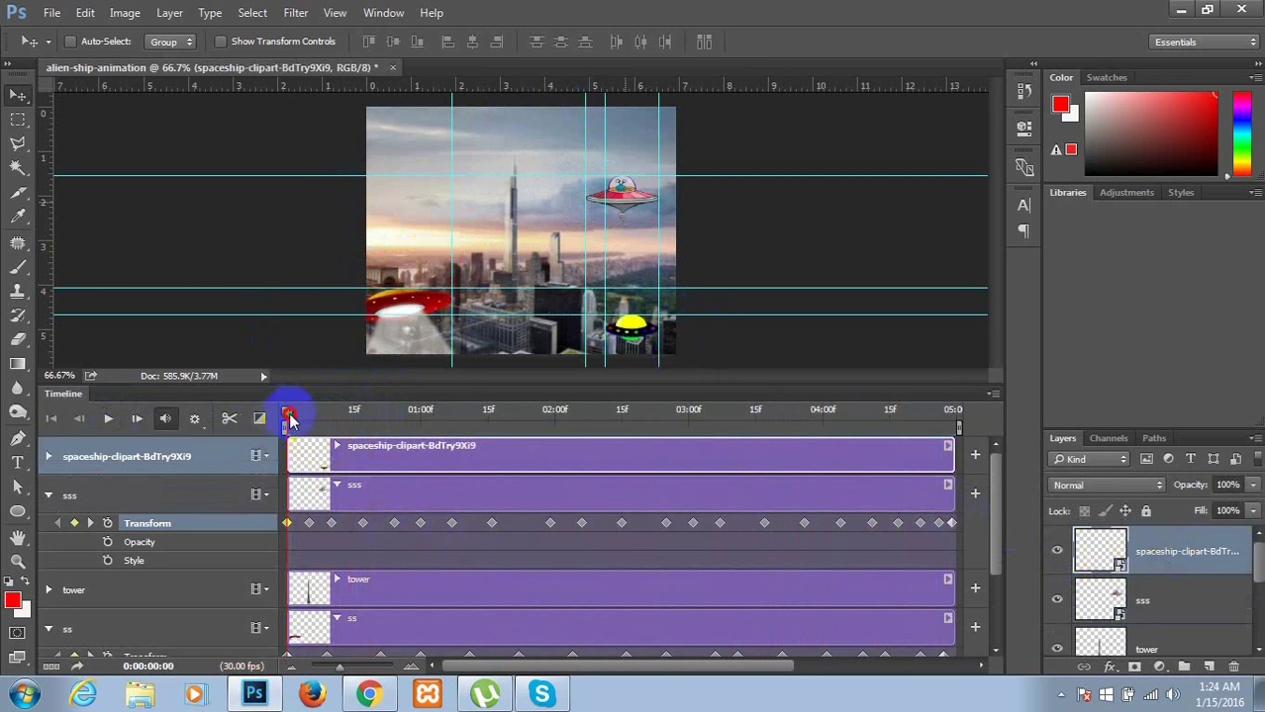
mouse_move(289, 420)
left_mouse_down()
mouse_move(301, 422)
mouse_move(284, 422)
left_mouse_up()
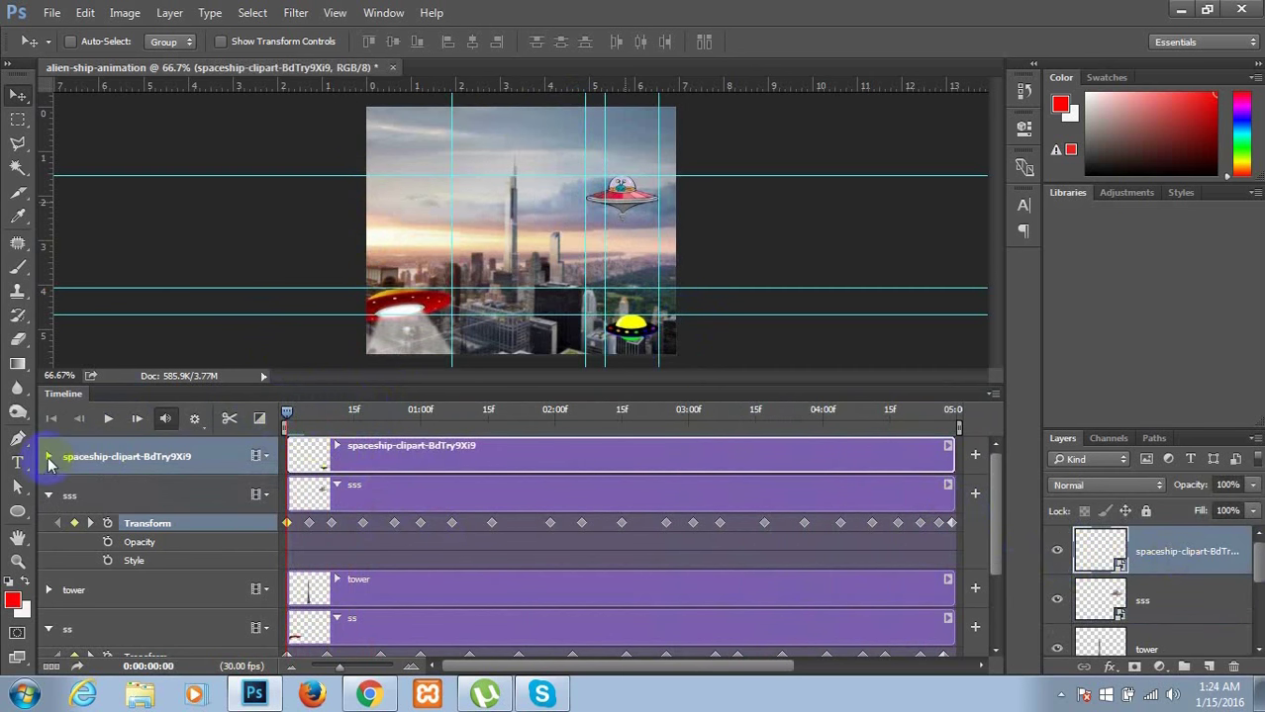
left_click(47, 458)
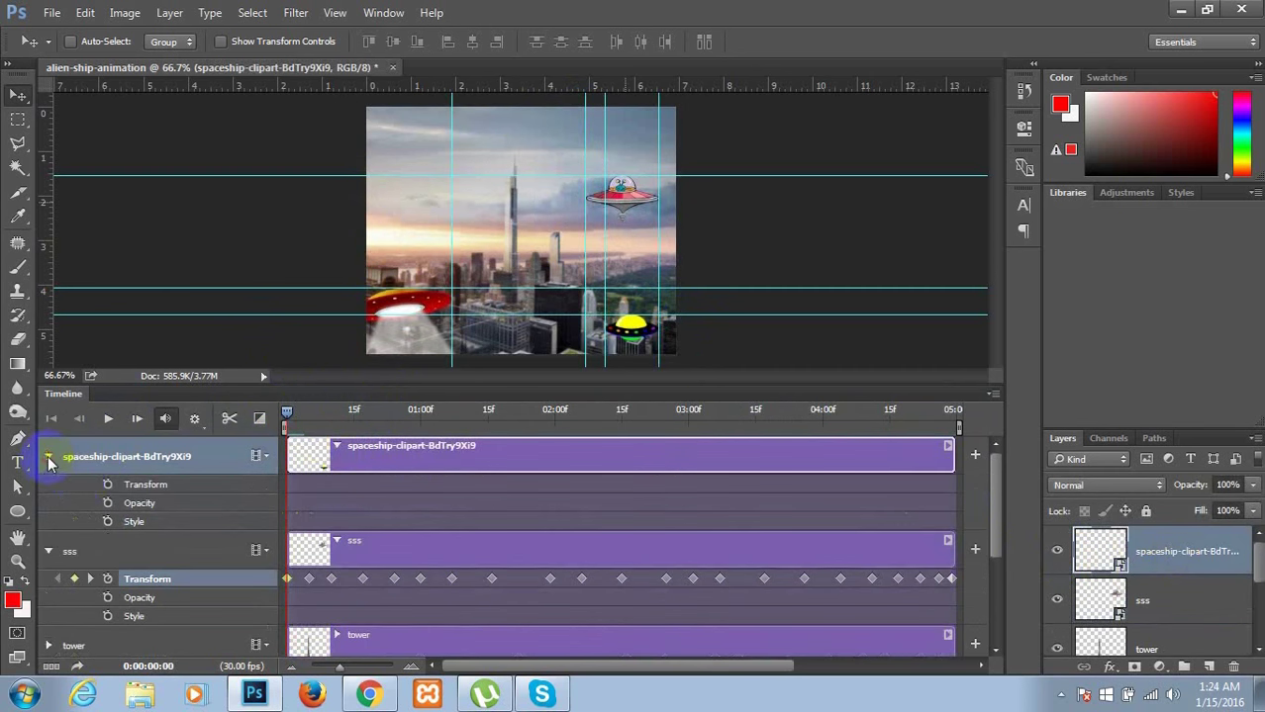
left_click(109, 485)
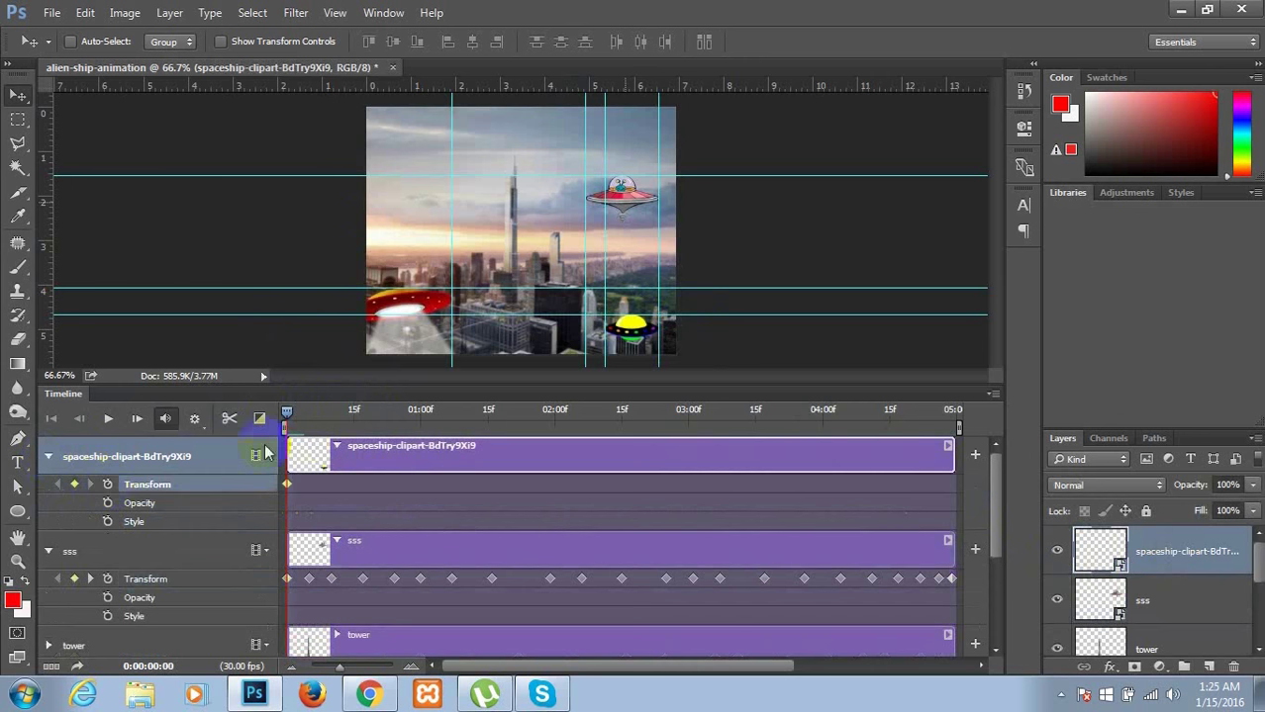
- Keyframe the small ship moving left over the buildings at frames 3, 7, 12 and beyond
left_click_drag(290, 420, 302, 420)
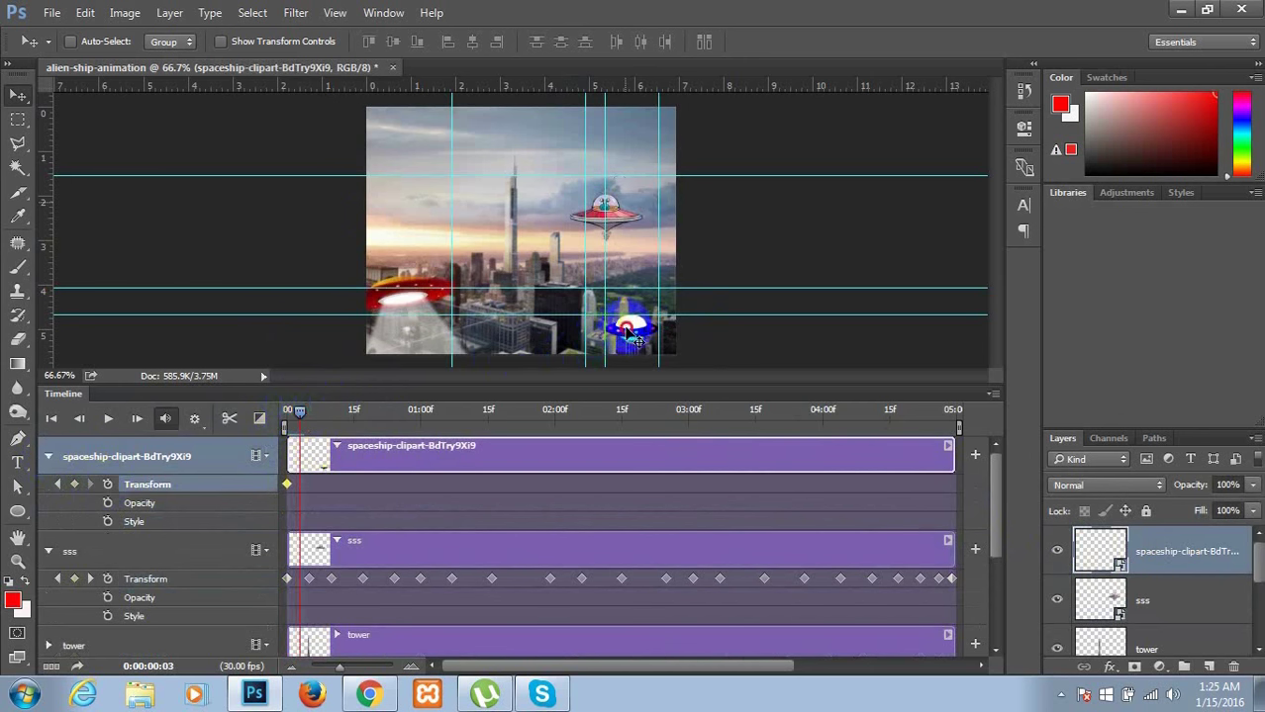
left_click_drag(630, 333, 578, 346)
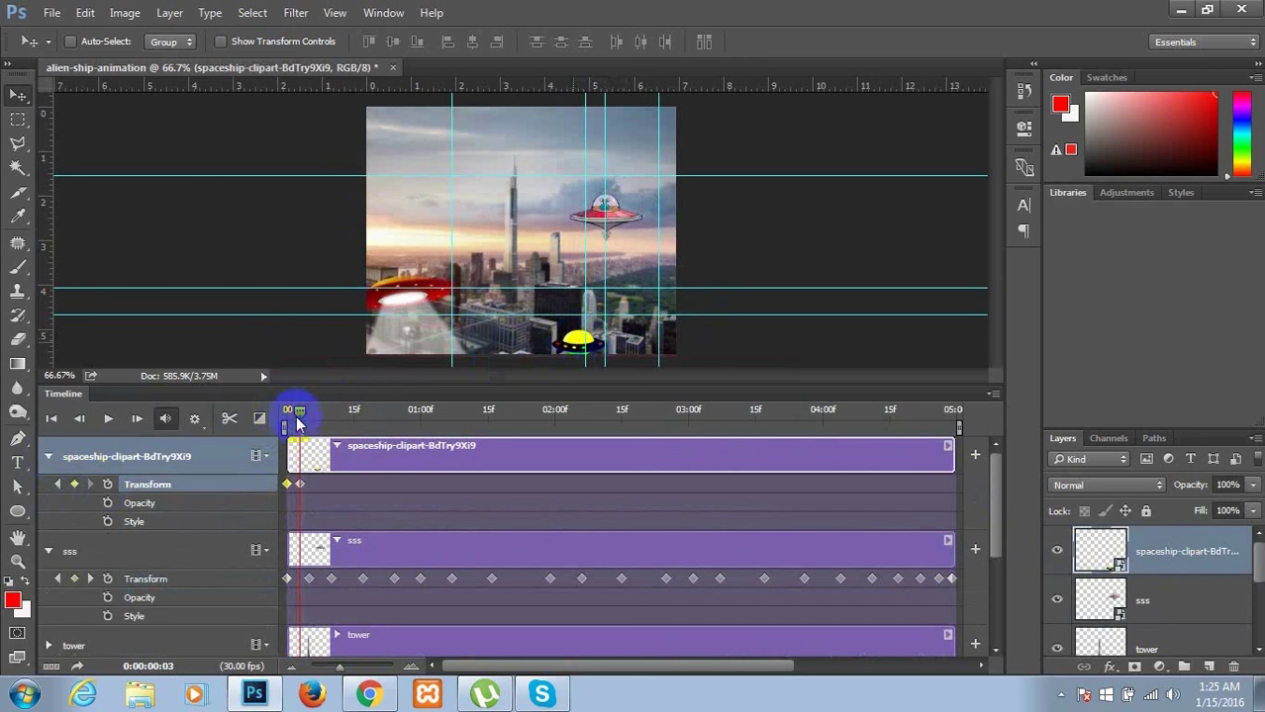
left_click_drag(302, 420, 318, 416)
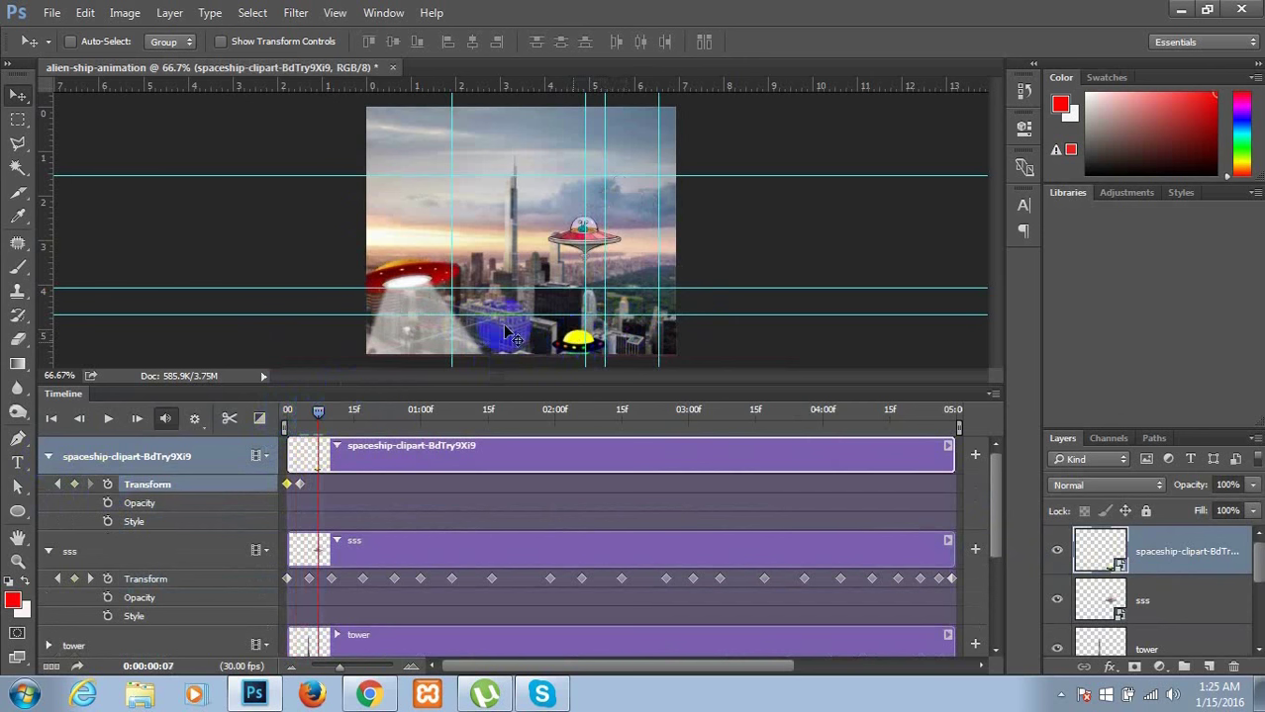
left_click_drag(569, 346, 534, 347)
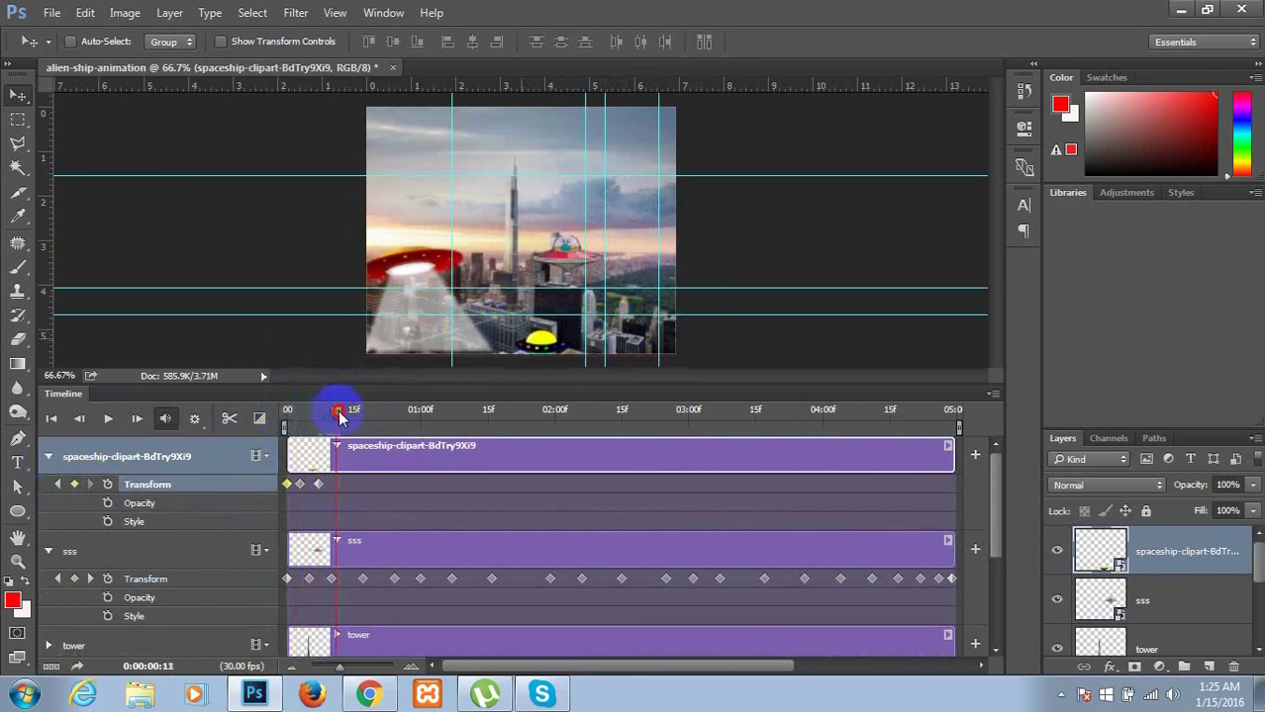
left_click_drag(334, 416, 340, 415)
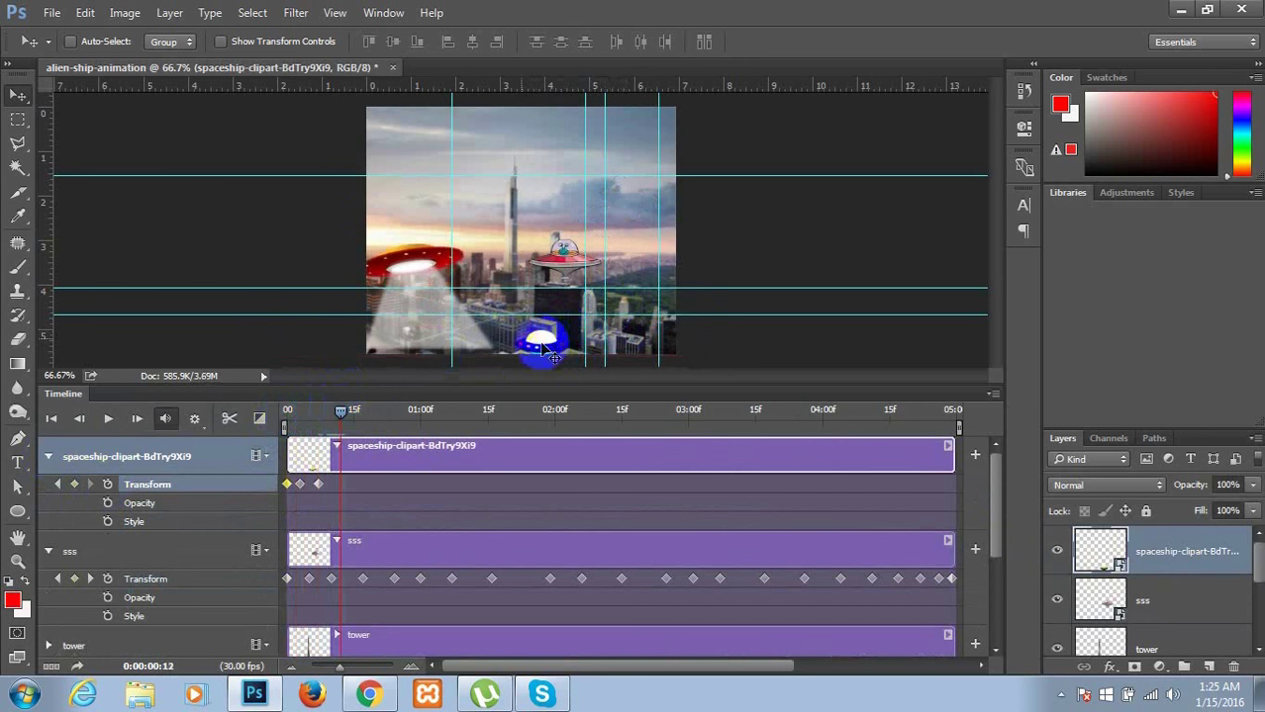
left_click_drag(543, 346, 505, 314)
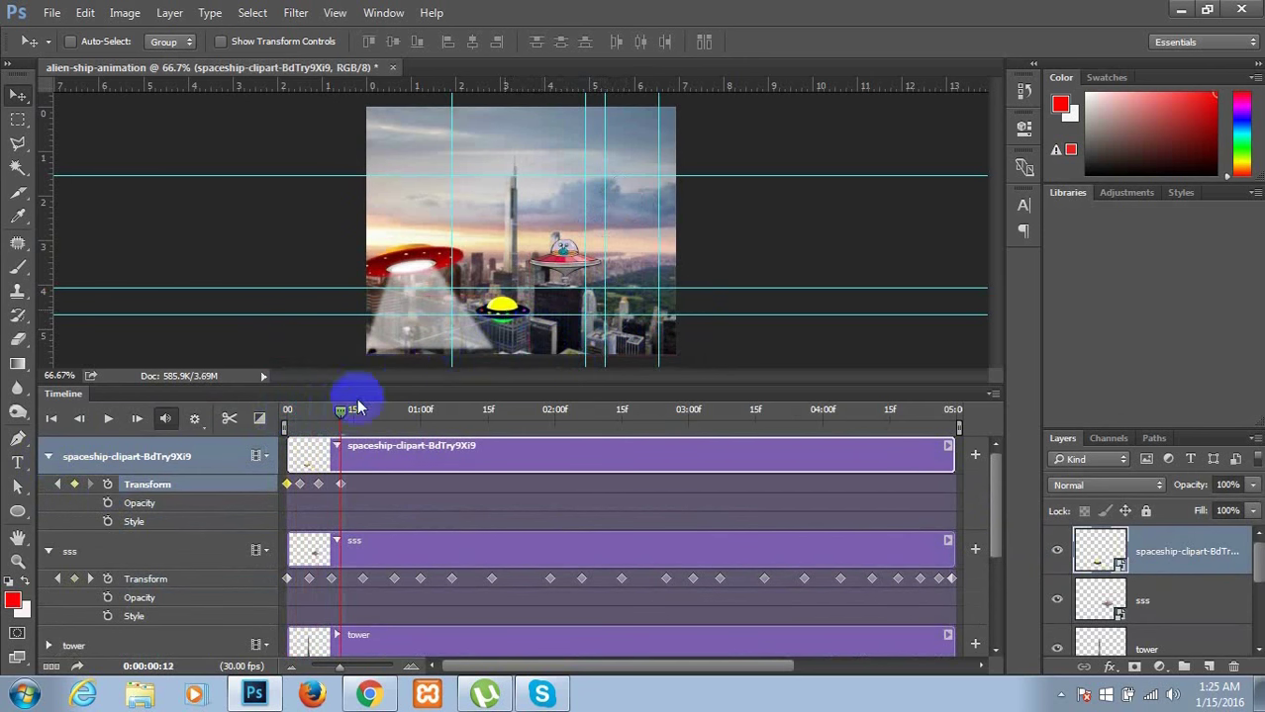
left_click_drag(342, 416, 357, 415)
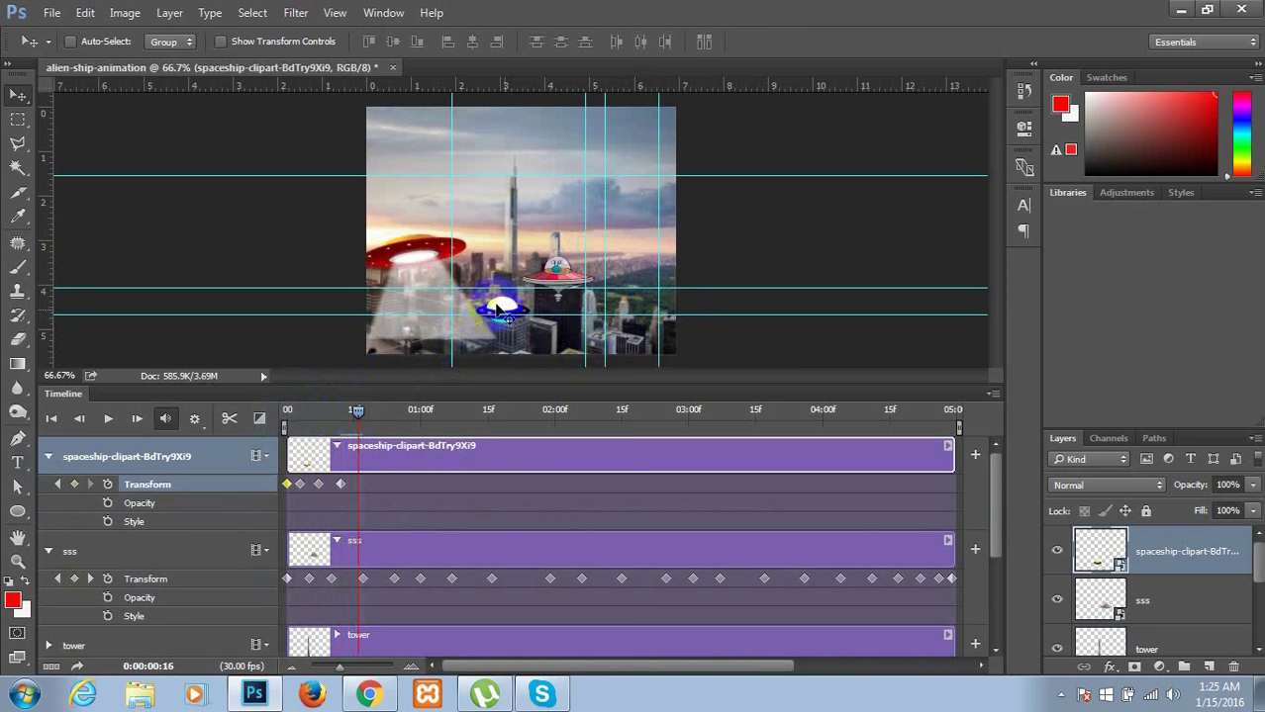
left_click_drag(498, 311, 431, 313)
- Keyframe the ship rising up and right through about 01:00, 01:12 and 02:03
left_click(372, 414)
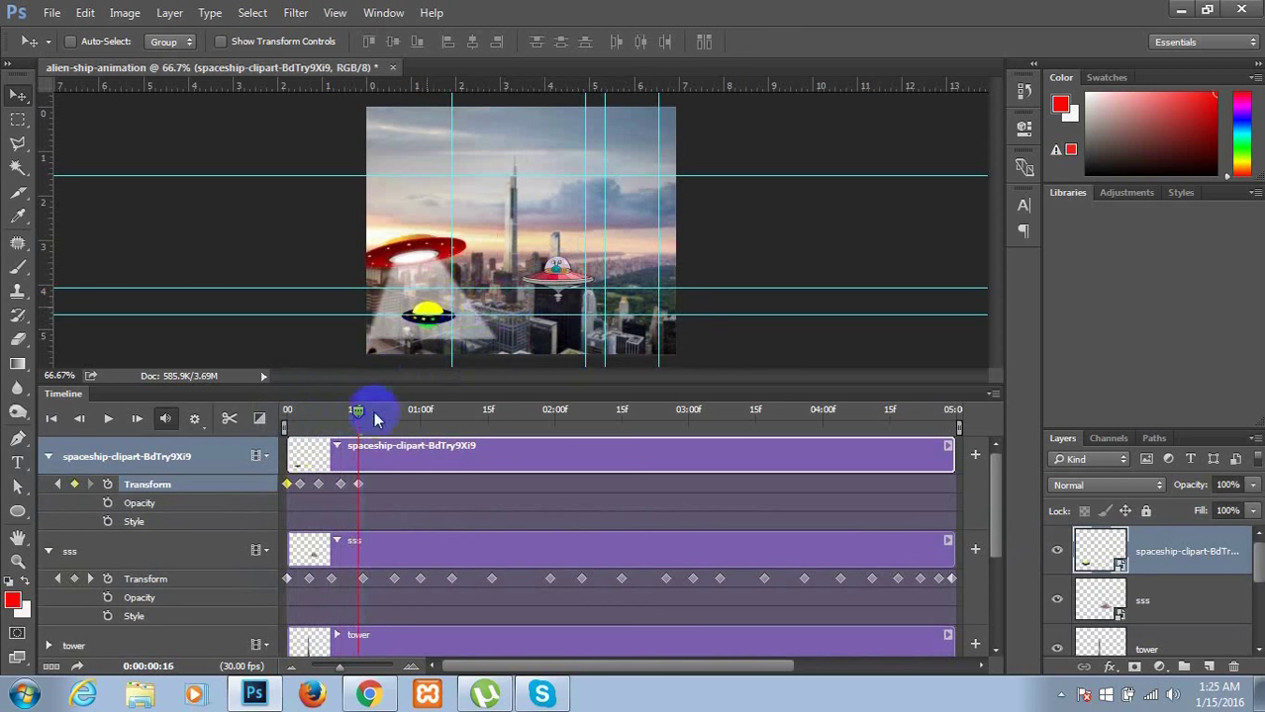
left_click_drag(357, 416, 433, 414)
left_click_drag(411, 297, 482, 280)
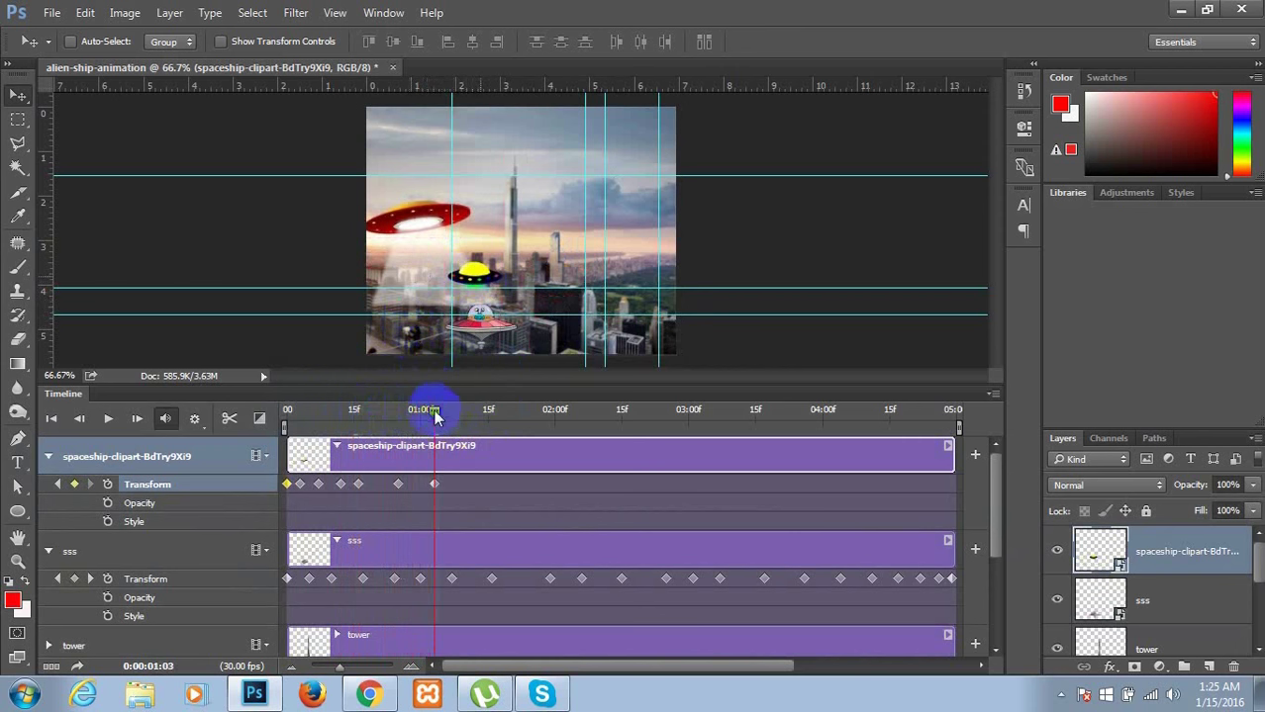
left_click_drag(433, 416, 474, 418)
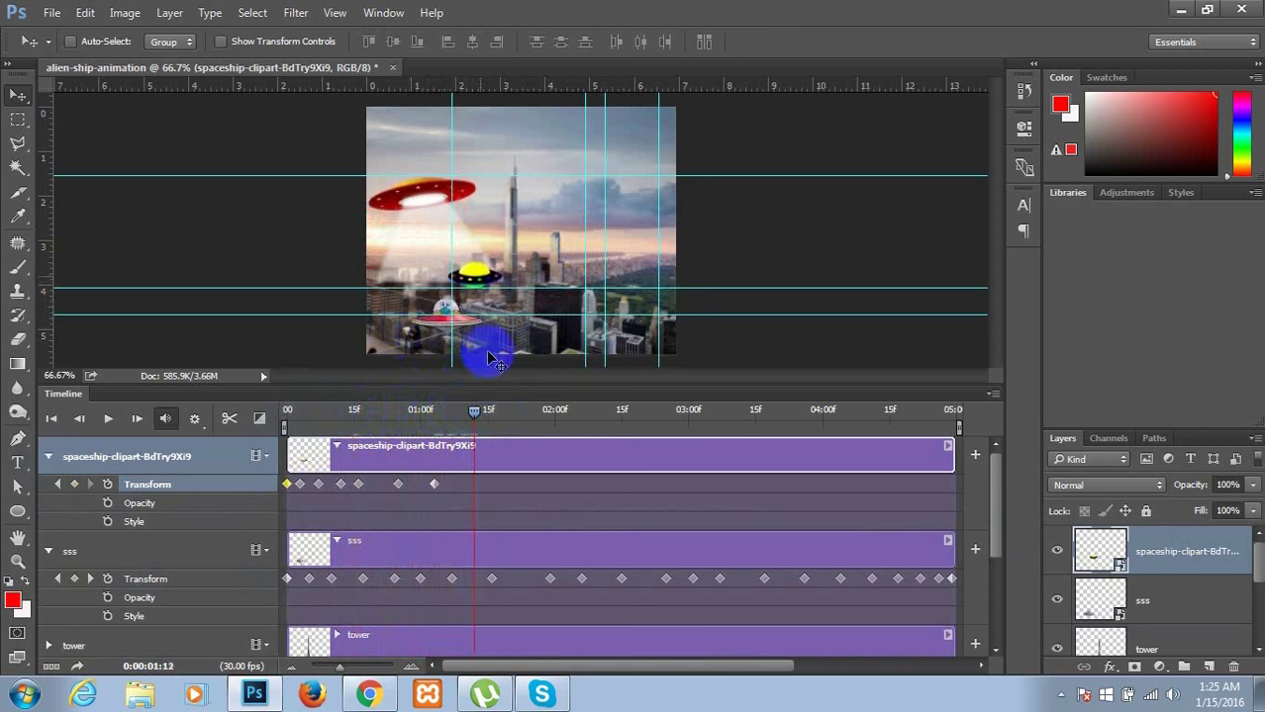
mouse_move(474, 275)
left_mouse_down()
mouse_move(542, 259)
mouse_move(568, 223)
left_mouse_up()
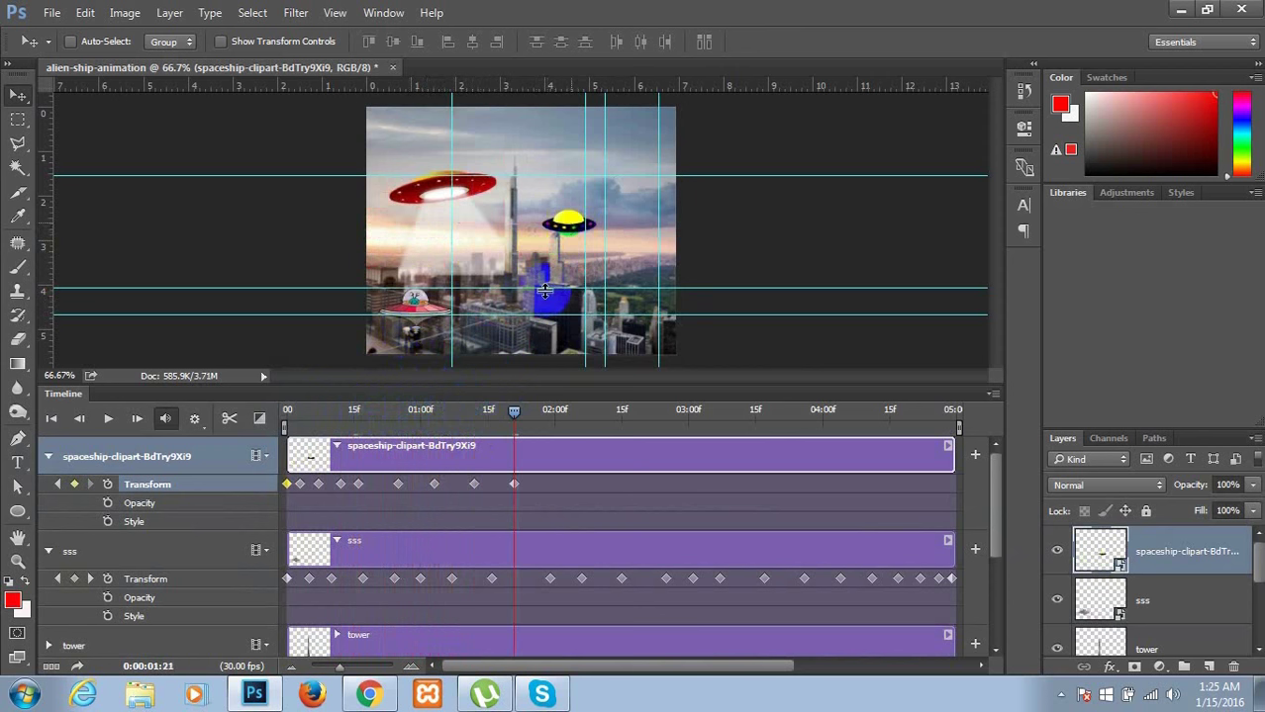
left_click_drag(518, 411, 551, 415)
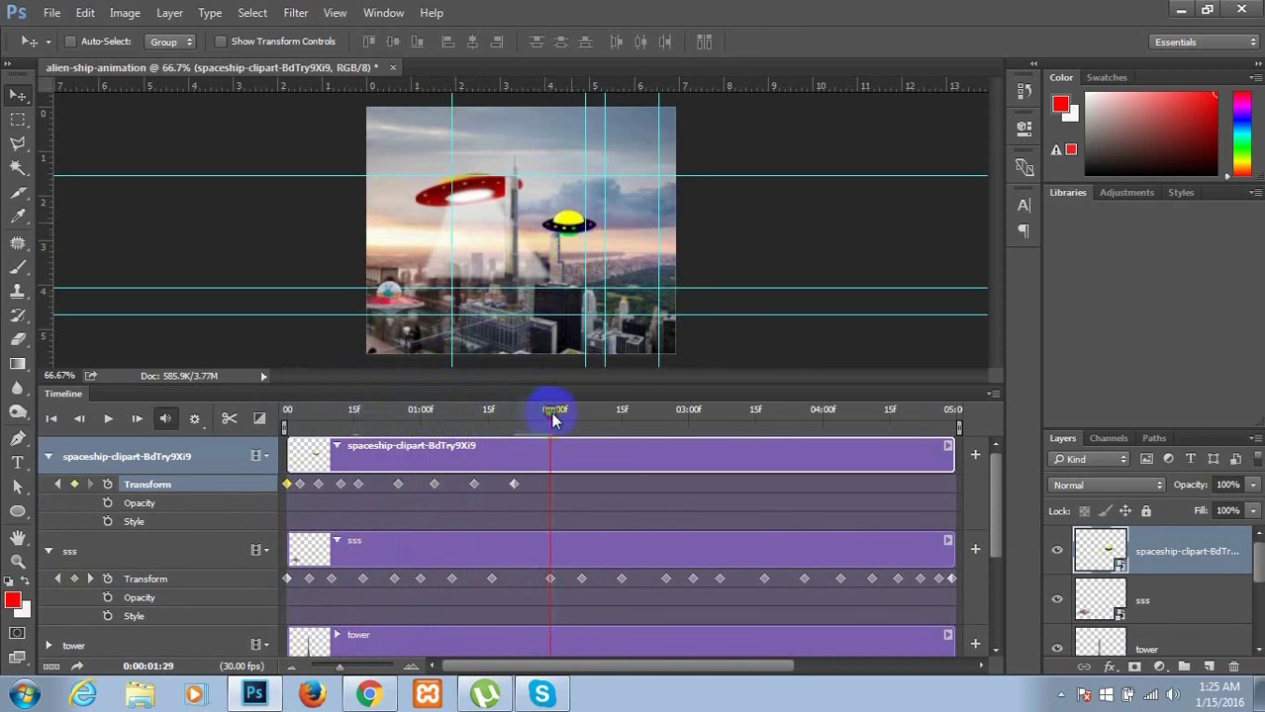
left_click_drag(579, 233, 614, 197)
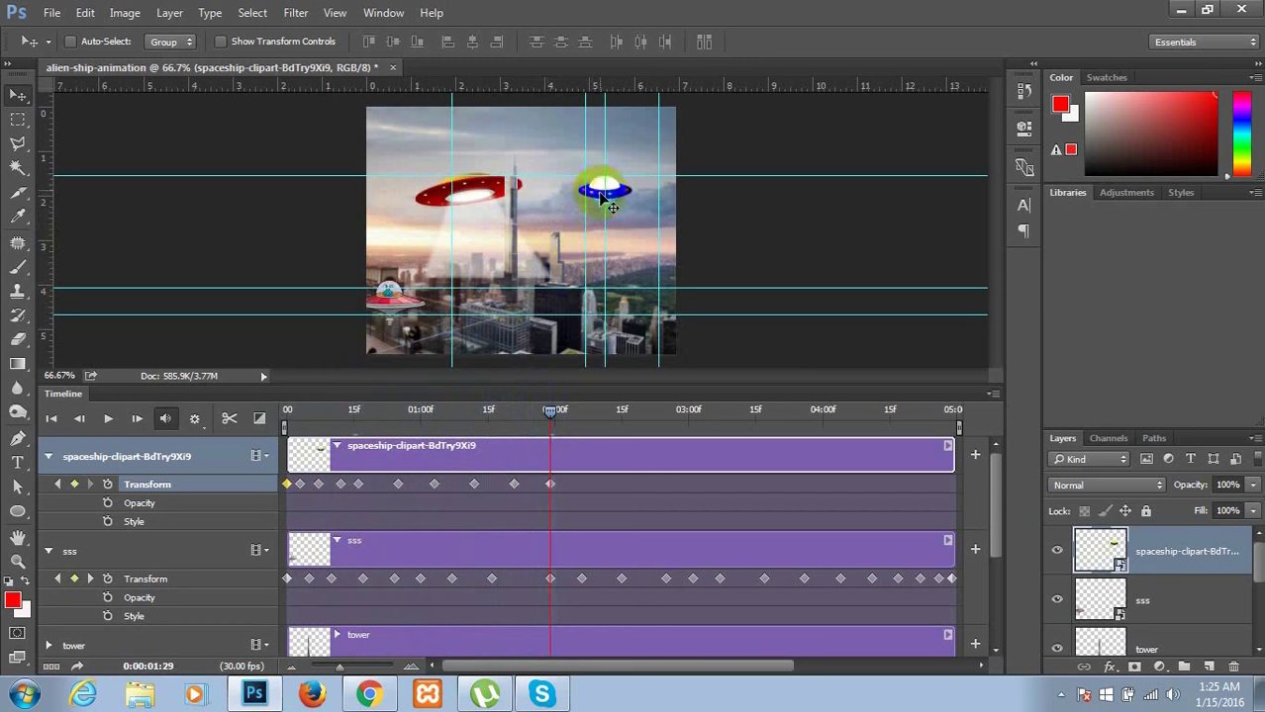
left_click_drag(552, 416, 568, 417)
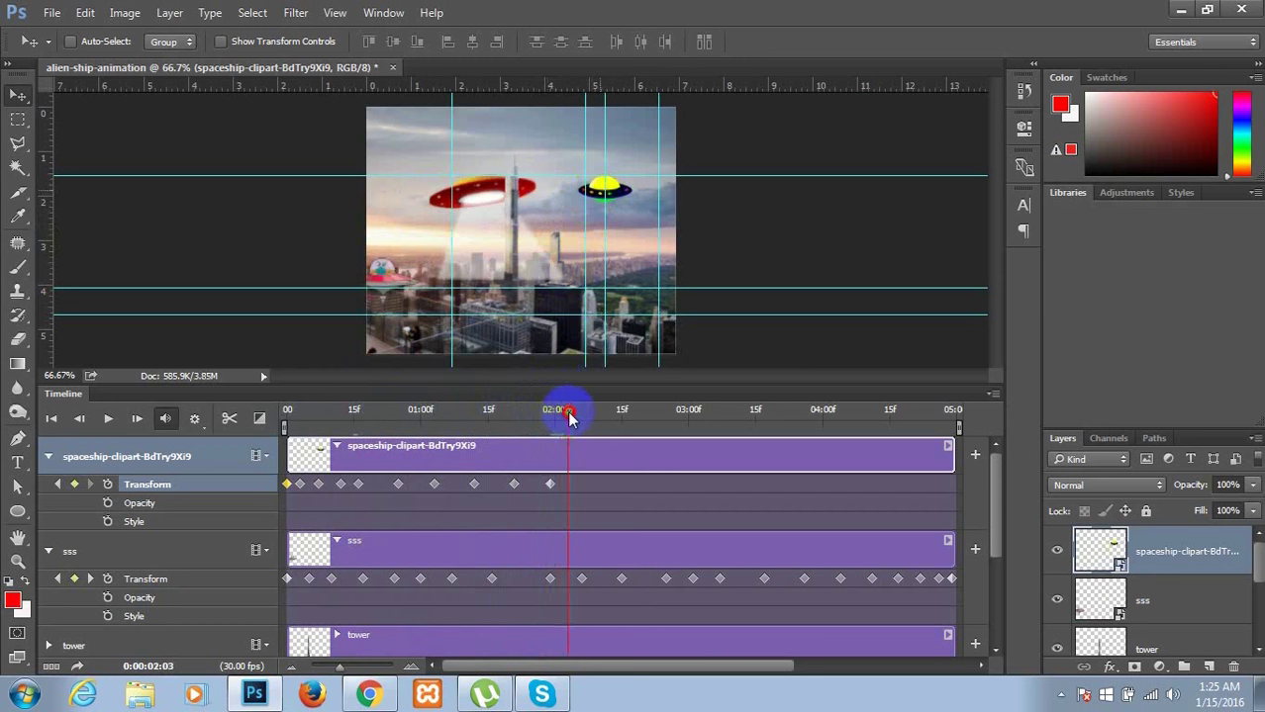
left_click_drag(608, 198, 645, 176)
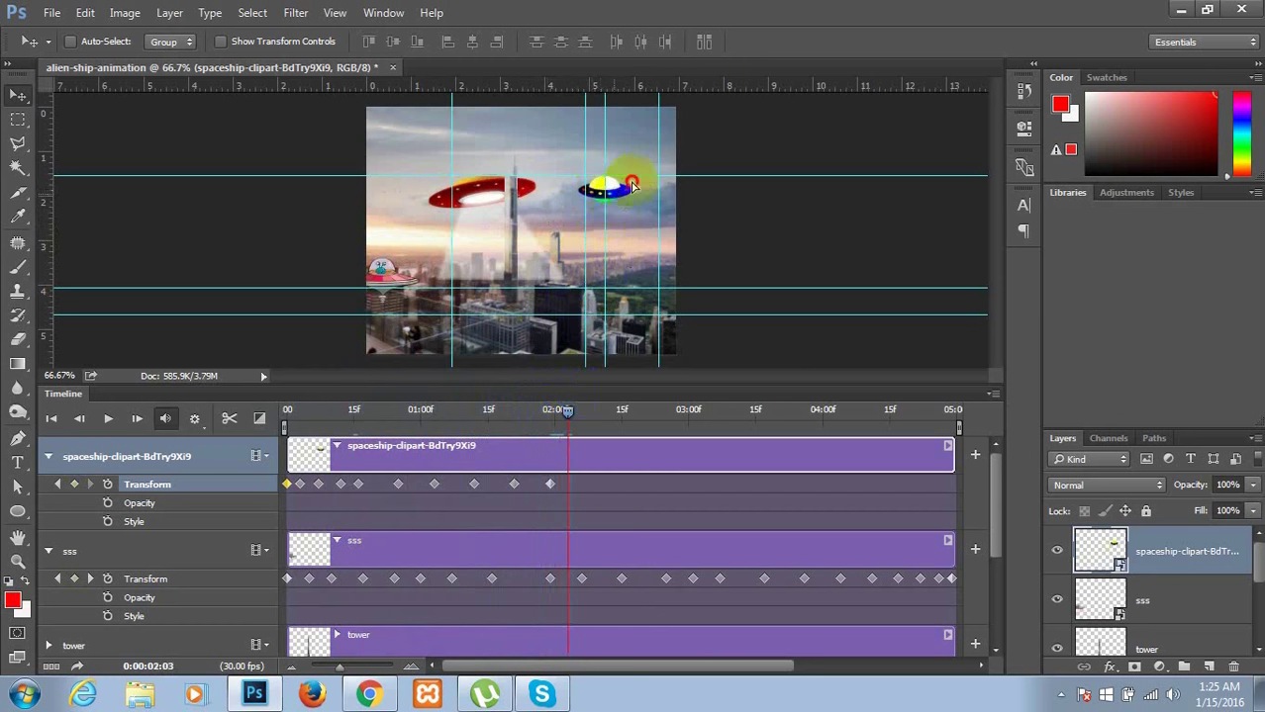
- Keyframe the ship near the top-right corner at 02:10, then up-left at 02:16
left_click(567, 410)
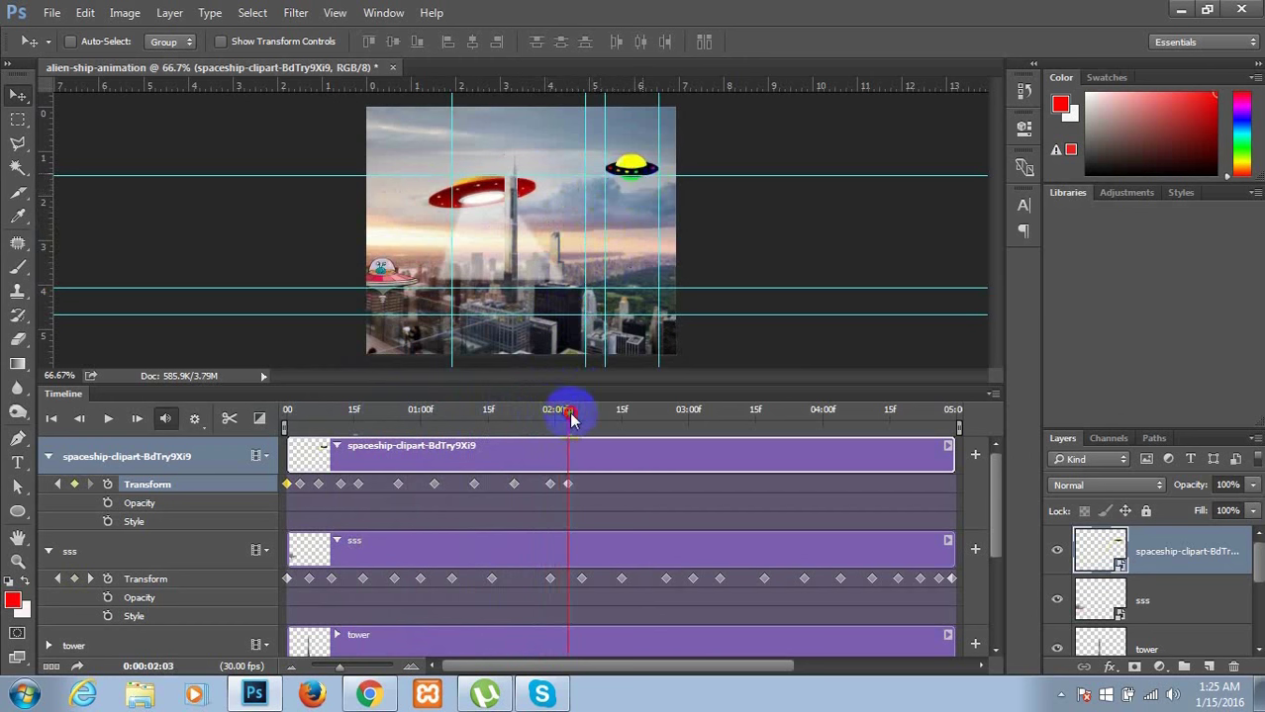
left_click_drag(570, 417, 600, 411)
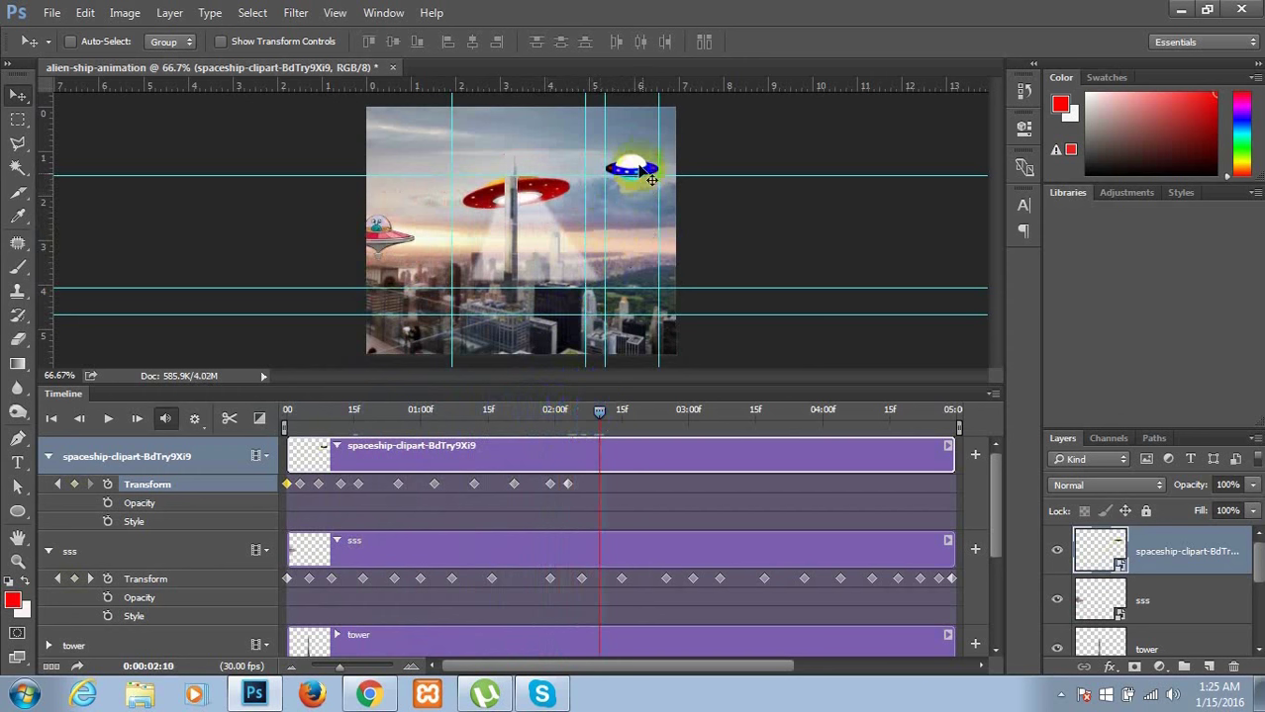
mouse_move(650, 176)
left_mouse_down()
mouse_move(660, 145)
mouse_move(641, 153)
left_mouse_up()
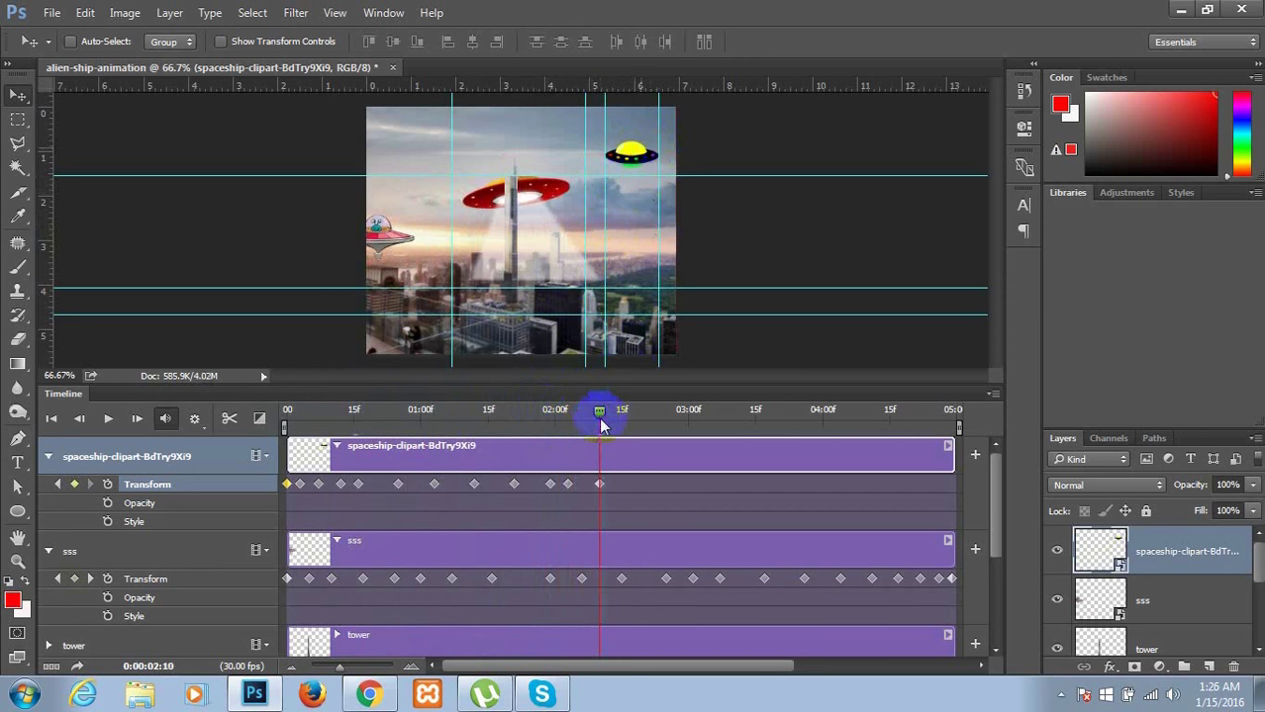
left_click_drag(599, 417, 625, 412)
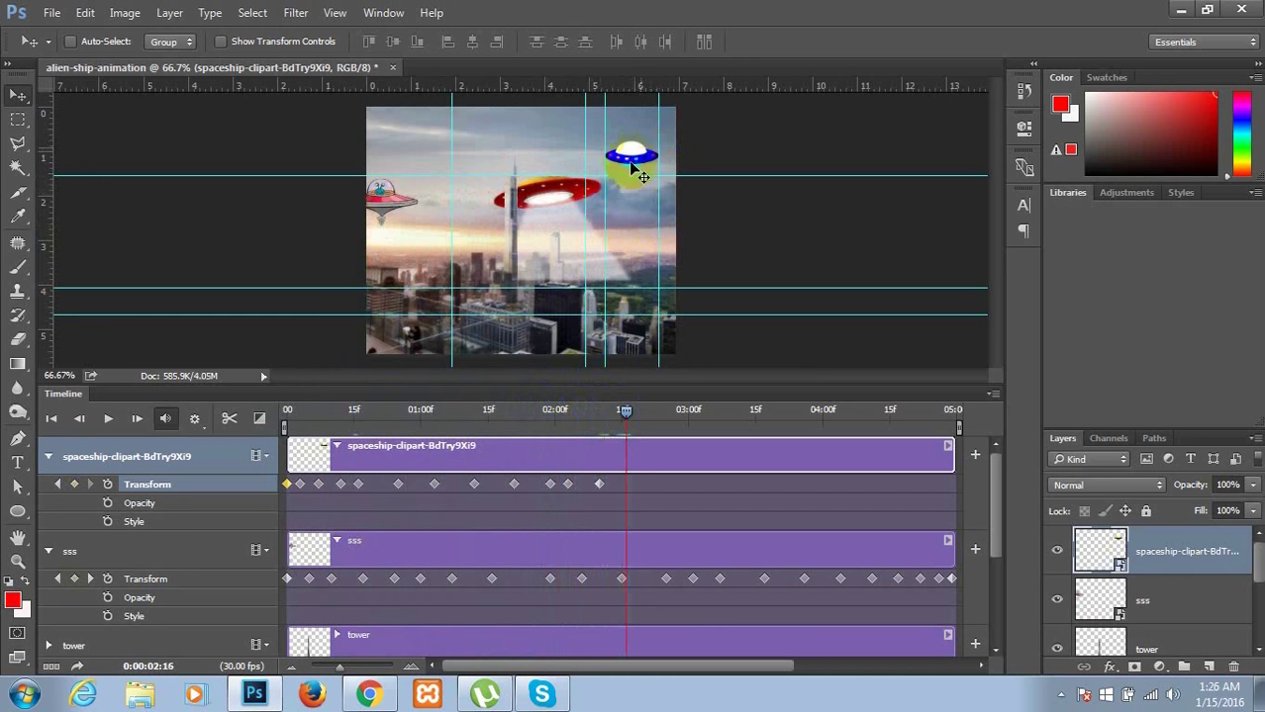
left_click_drag(642, 173, 572, 146)
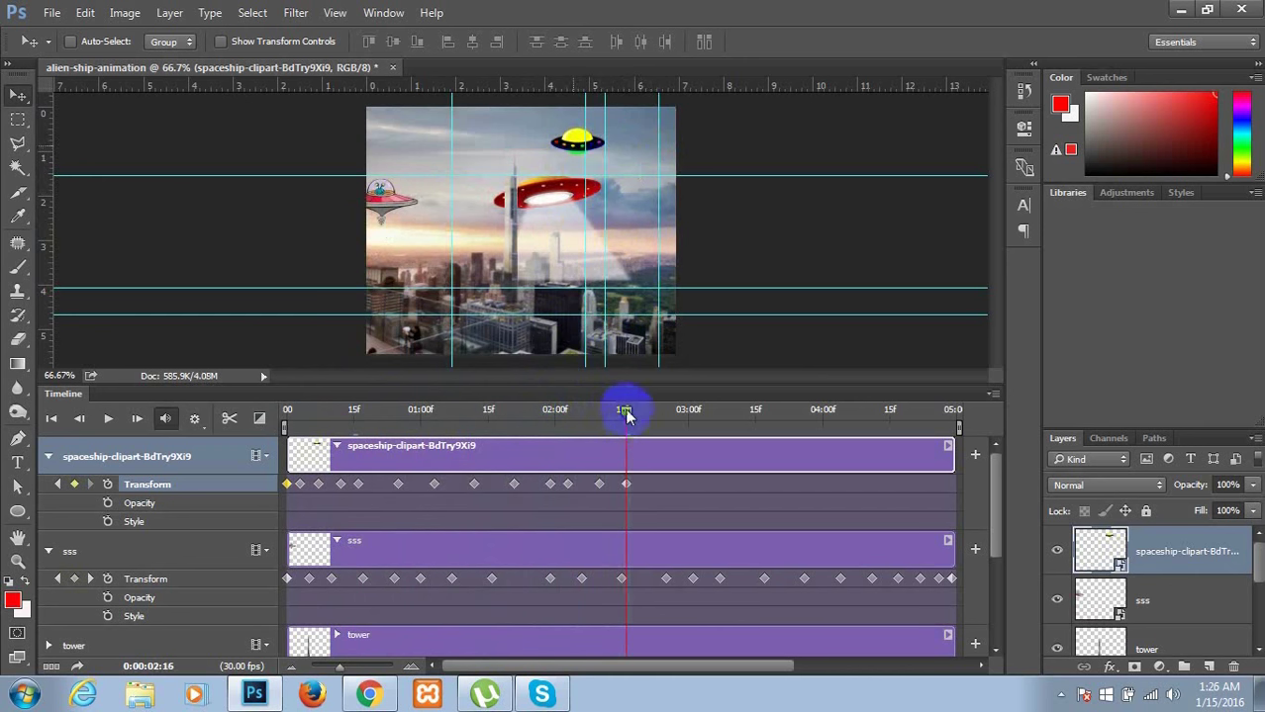
- Keyframe the ship drifting left at 02:25, 03:02 and 03:10, then advance to about 03:25
left_click_drag(627, 411, 666, 411)
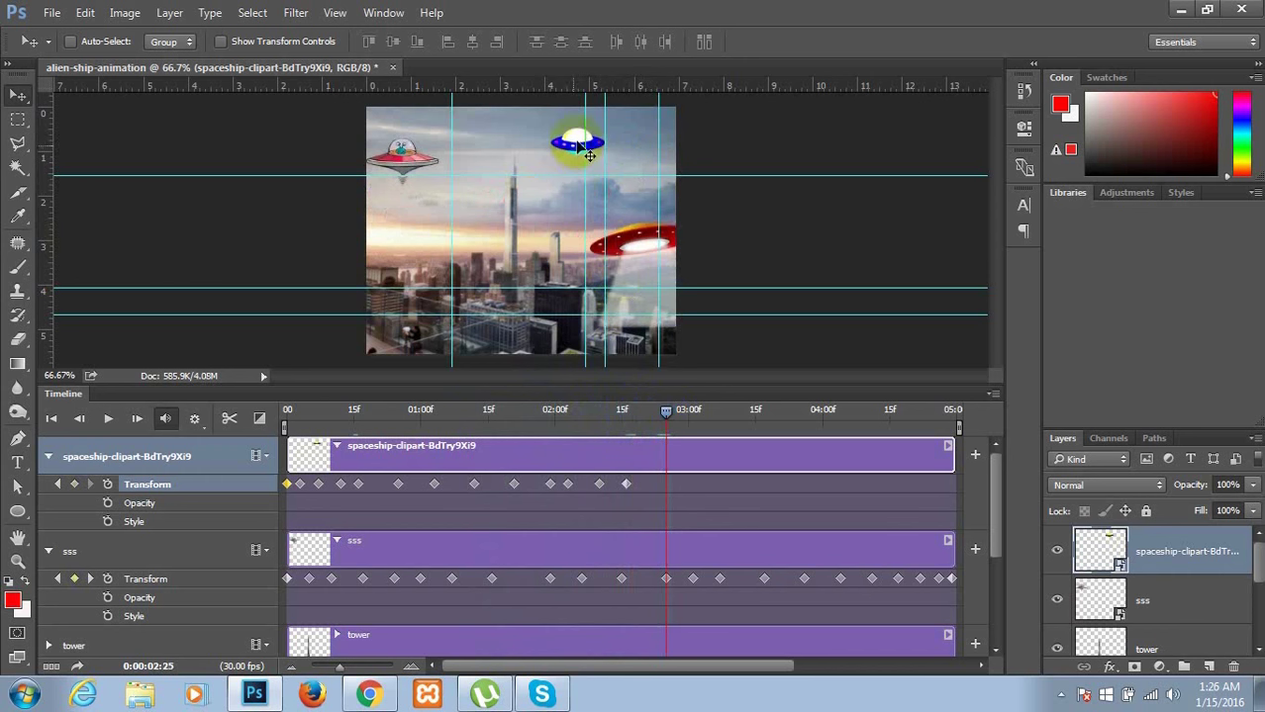
left_click_drag(572, 176, 526, 172)
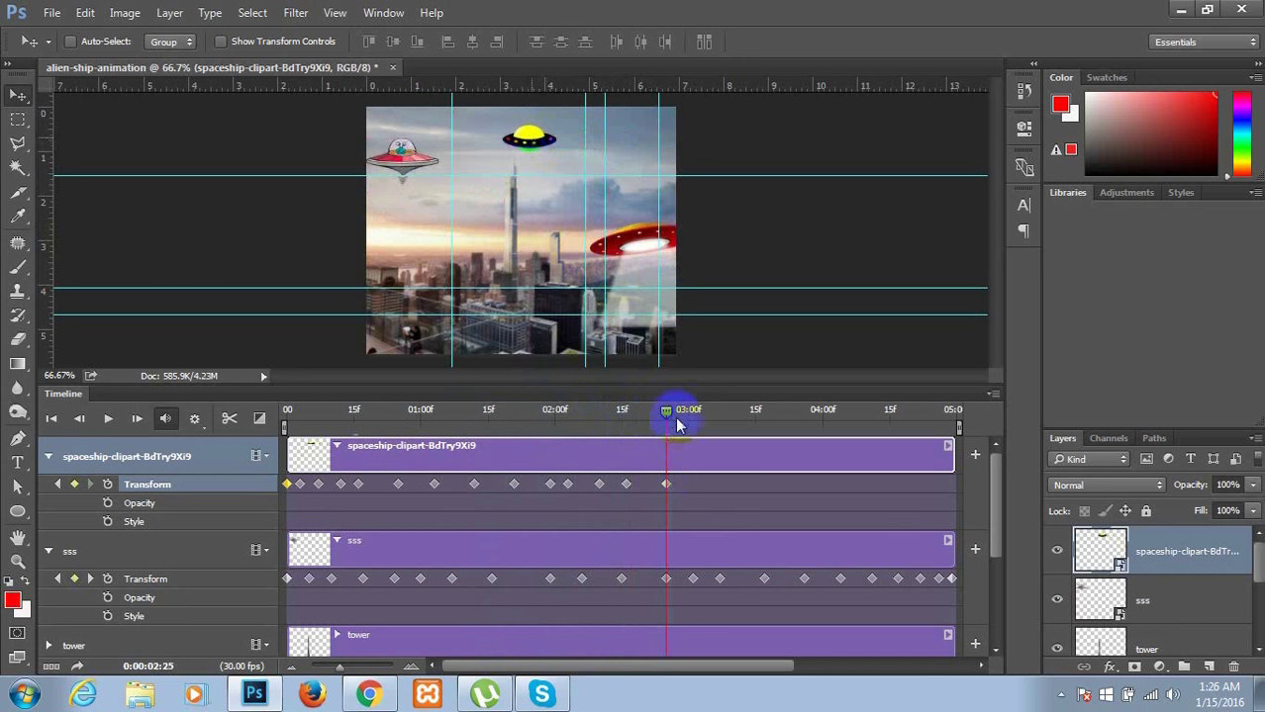
left_click_drag(670, 413, 697, 411)
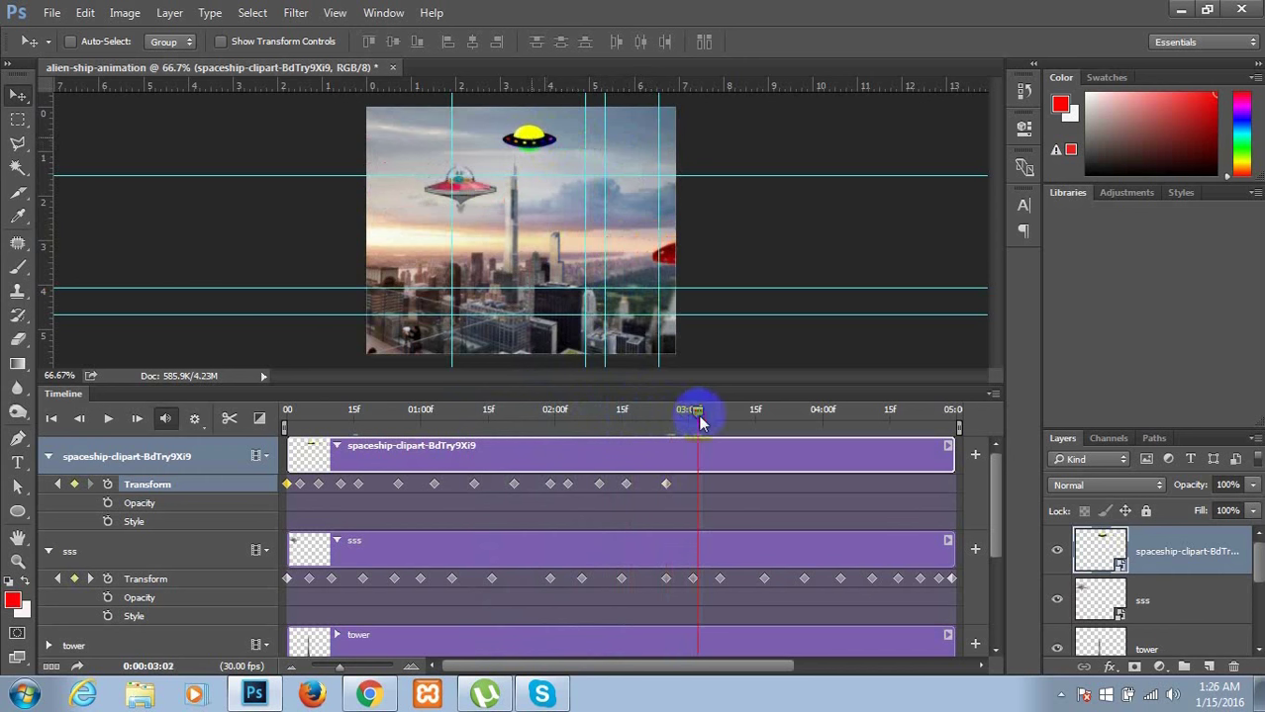
left_click_drag(535, 191, 491, 196)
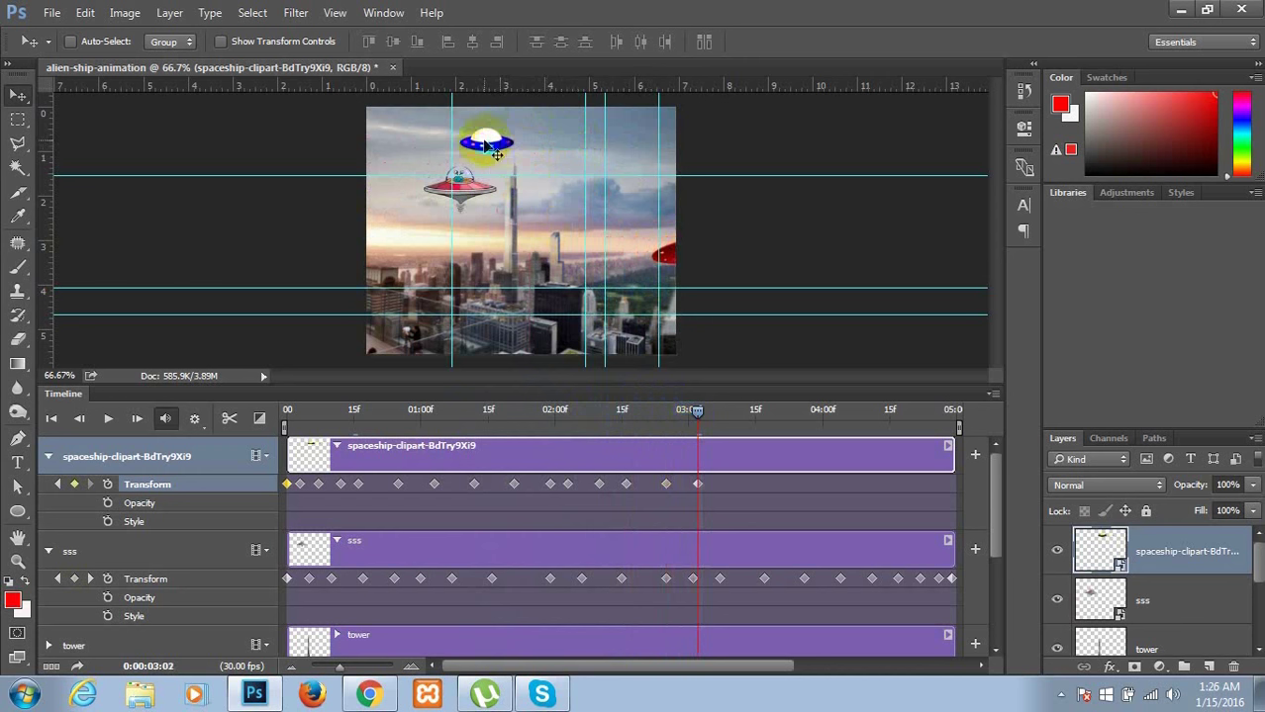
left_click_drag(698, 418, 731, 416)
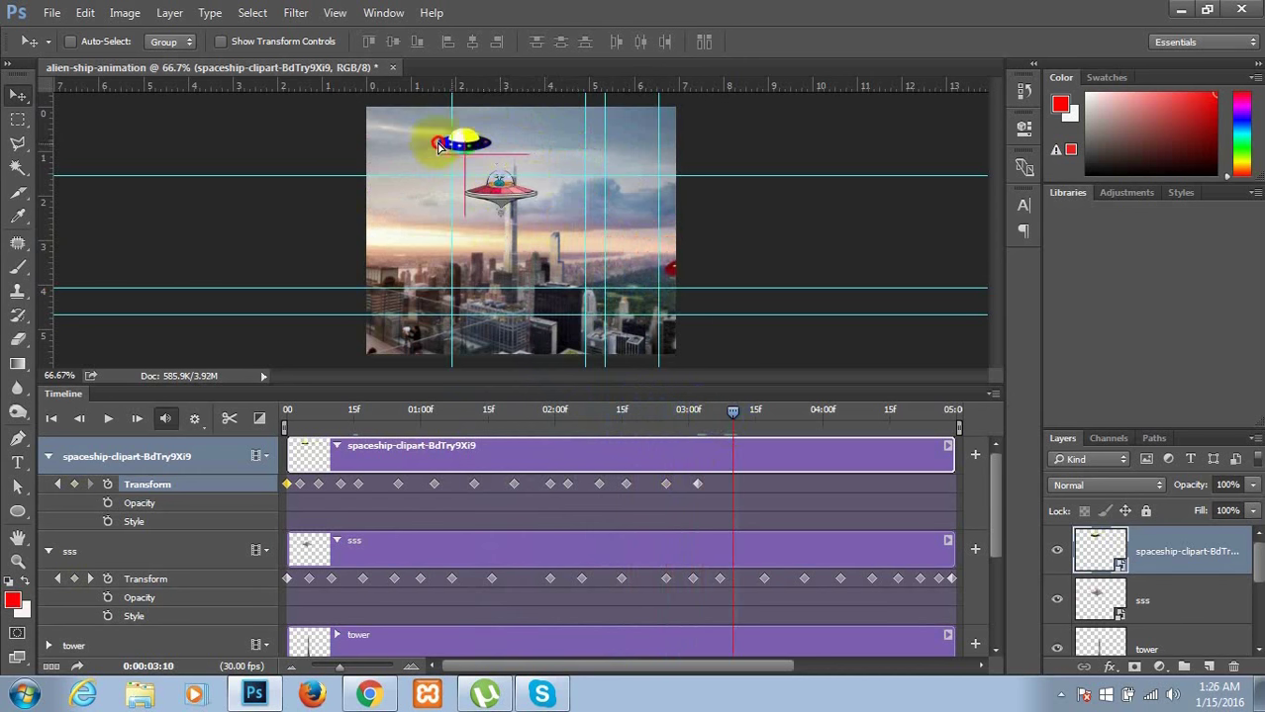
left_click_drag(494, 156, 446, 154)
left_click_drag(732, 416, 801, 418)
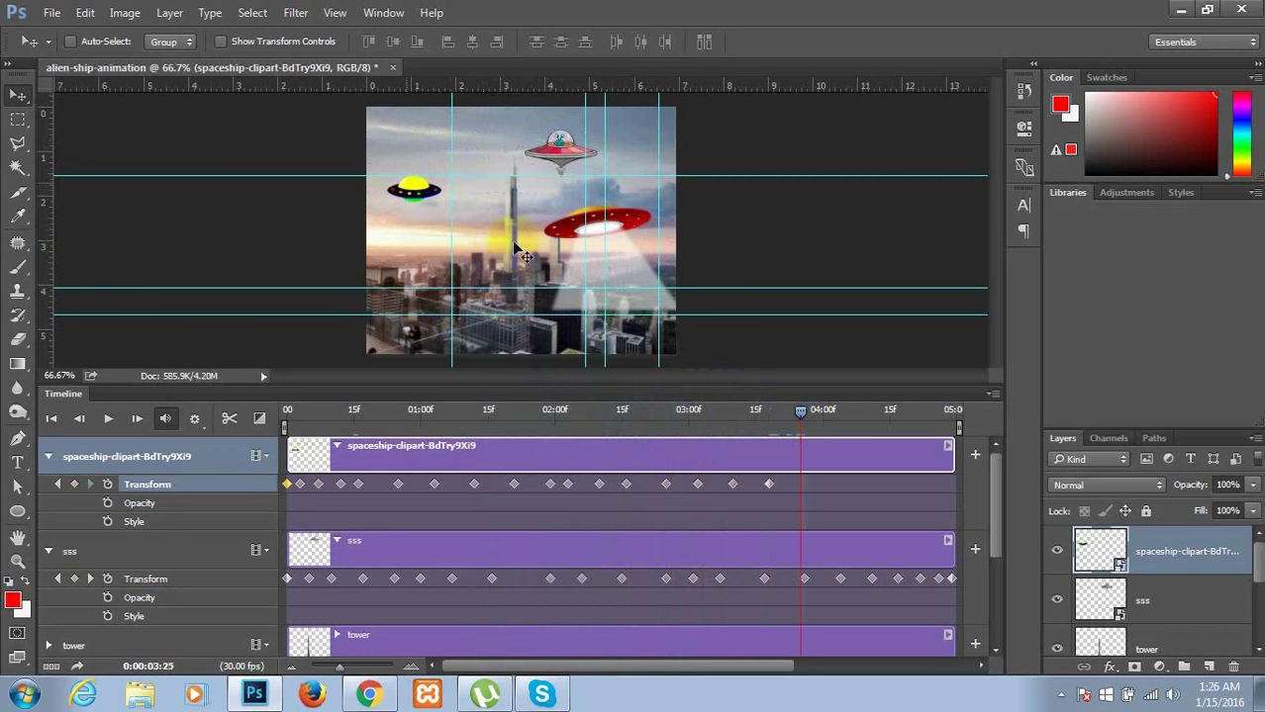
- Keyframe the small ship dropping toward the buildings at 03:25, 04:04 and 04:08
left_click_drag(424, 203, 419, 240)
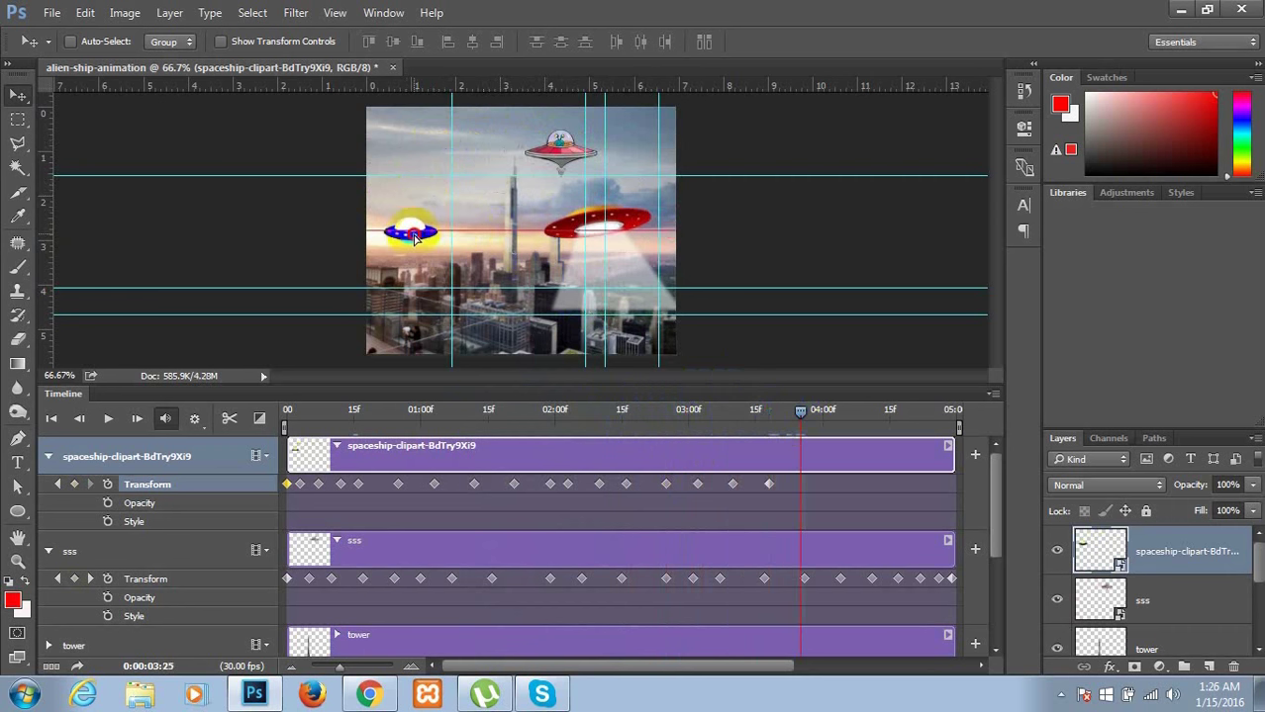
left_click_drag(801, 418, 840, 413)
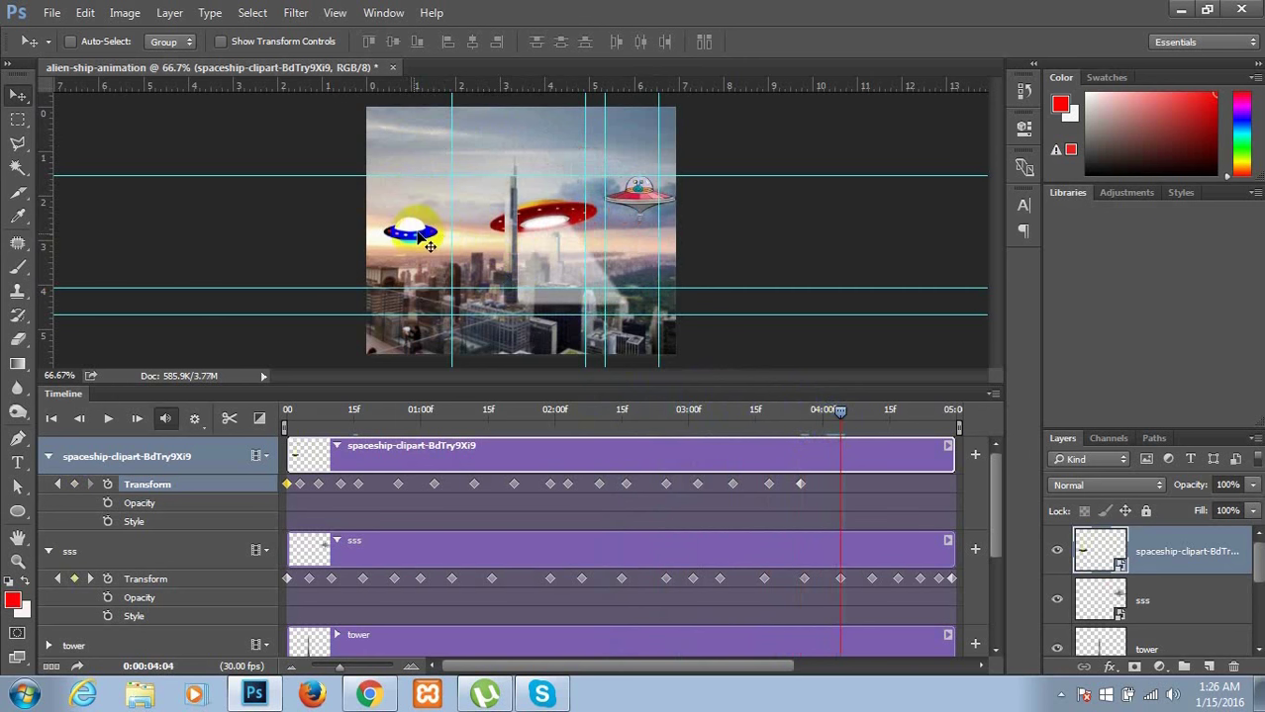
left_click_drag(415, 256, 411, 289)
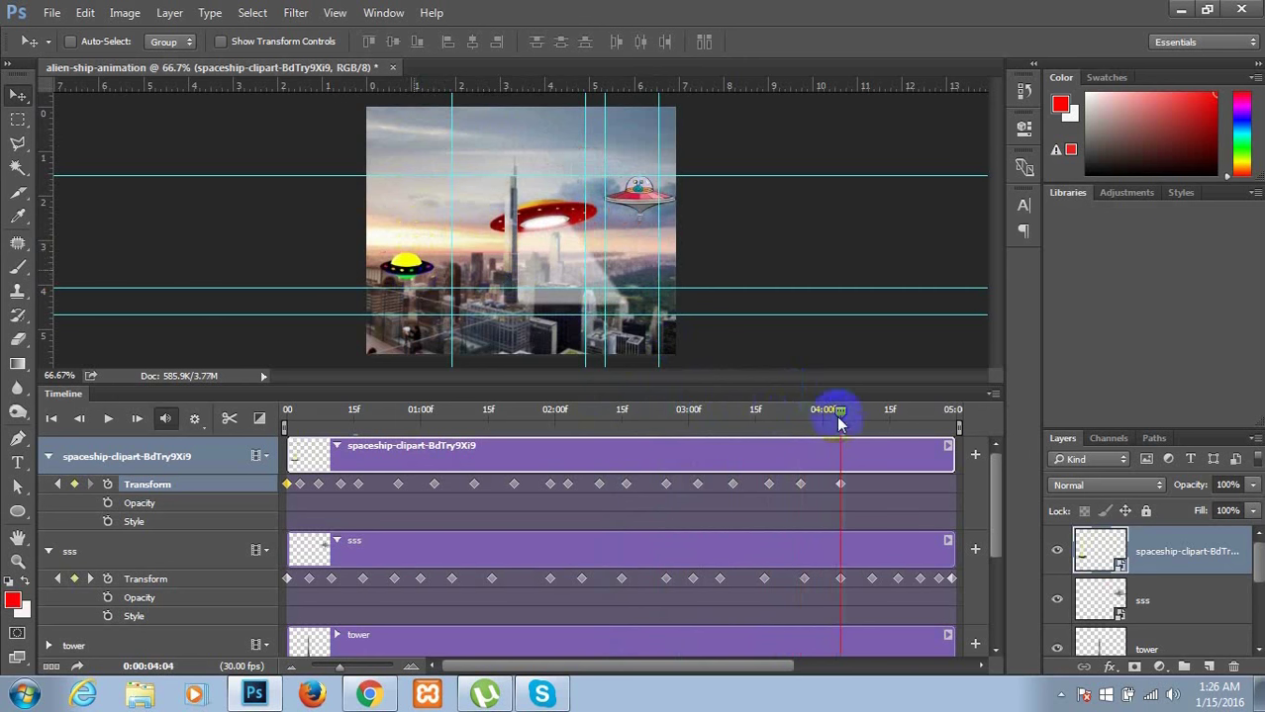
left_click_drag(840, 415, 857, 414)
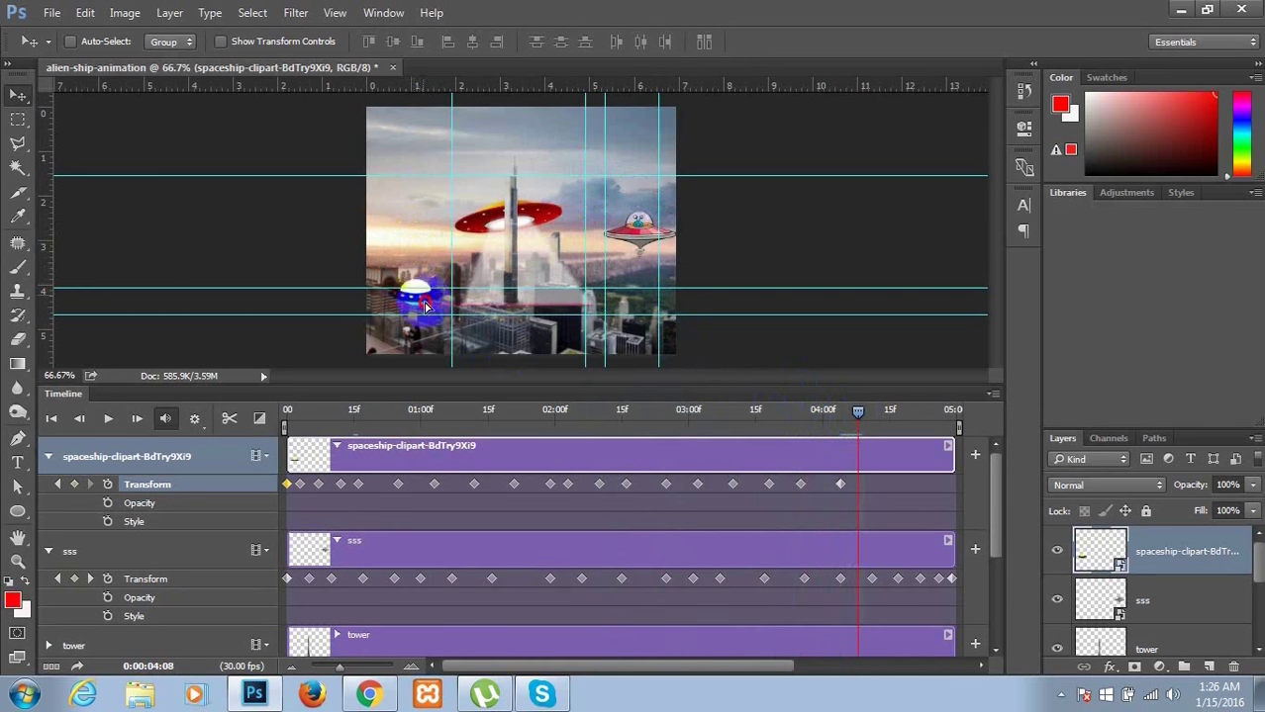
left_click_drag(423, 282, 424, 302)
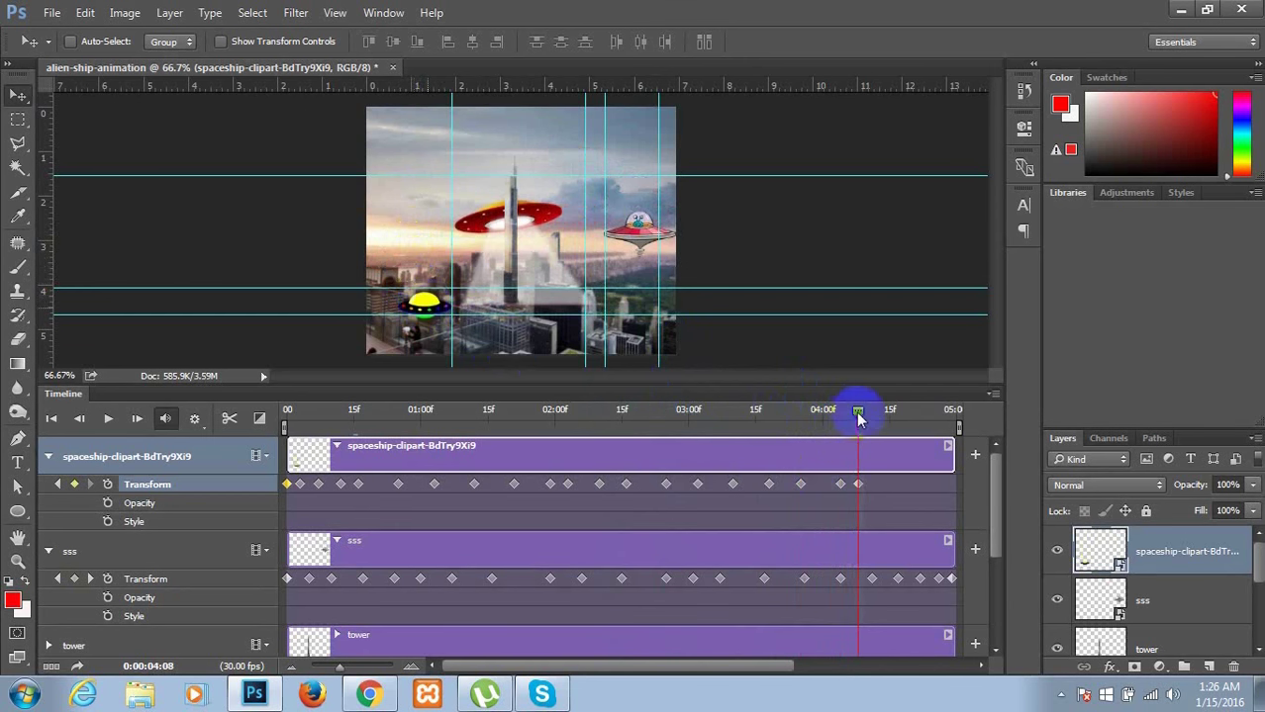
- Keyframe the ship heading right over the city at 04:15, 04:21, 04:24 and the last frame
left_click_drag(857, 415, 889, 414)
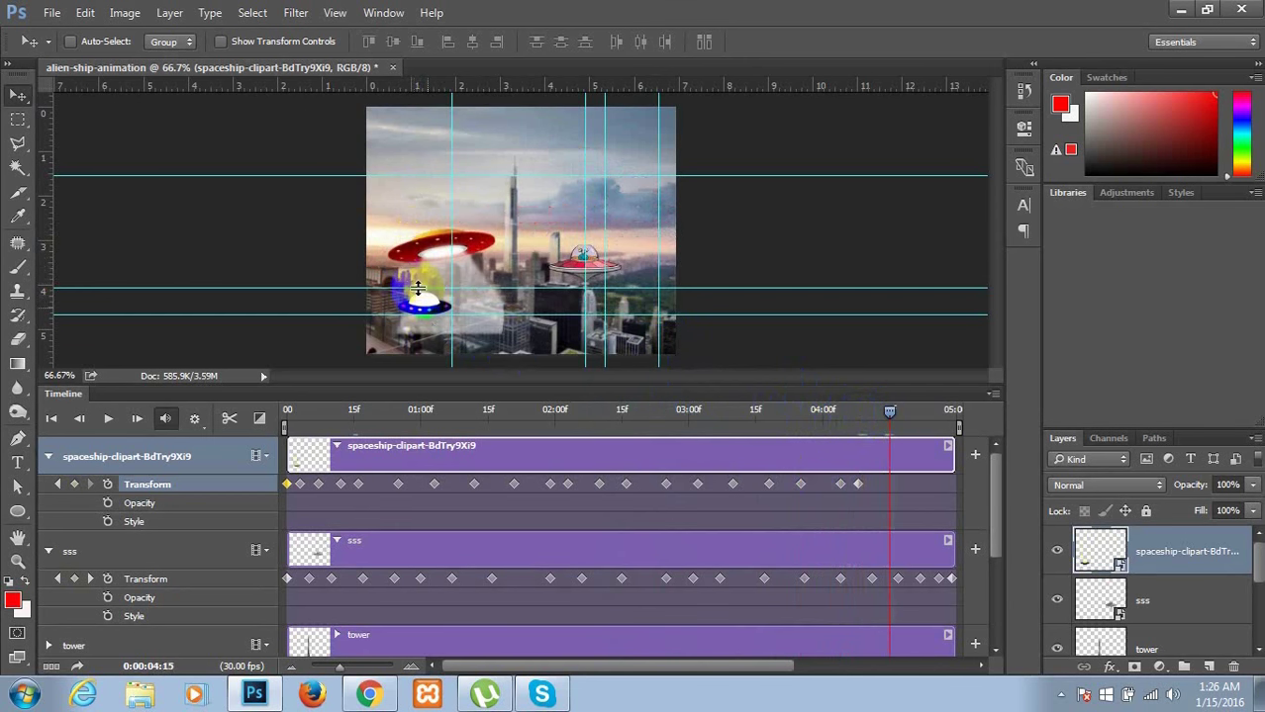
left_click_drag(424, 310, 473, 322)
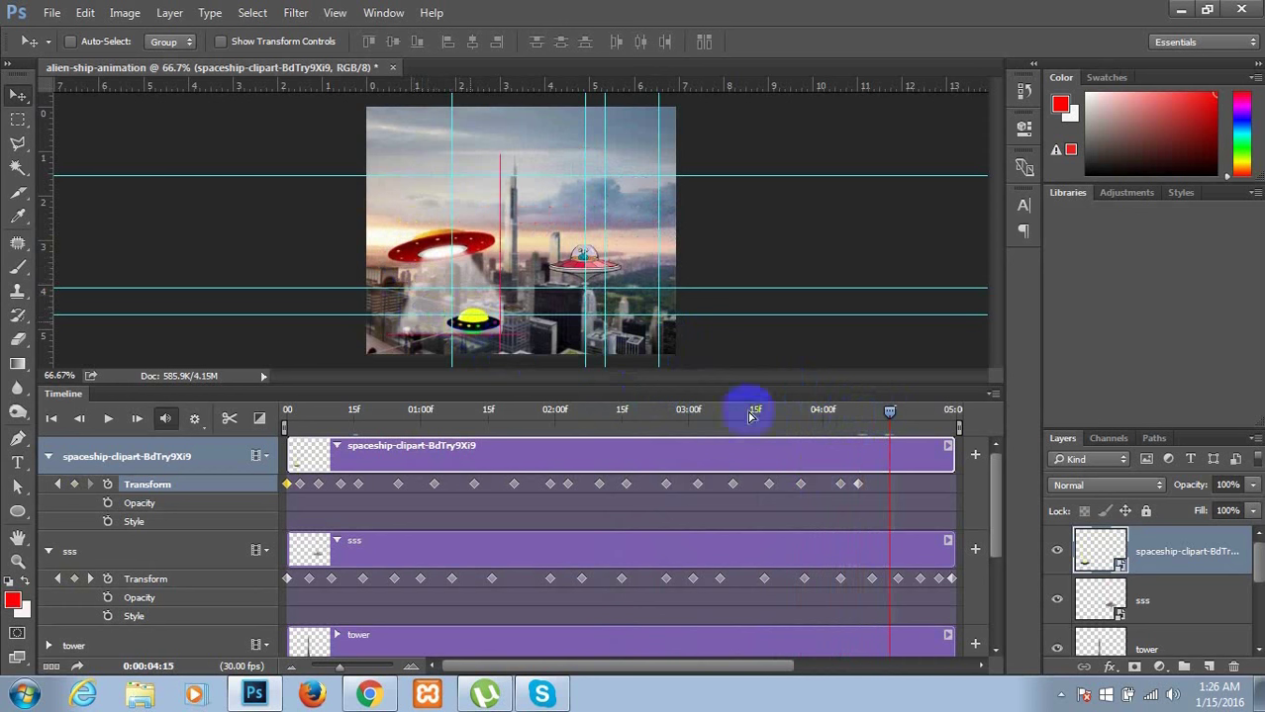
left_click_drag(889, 411, 916, 414)
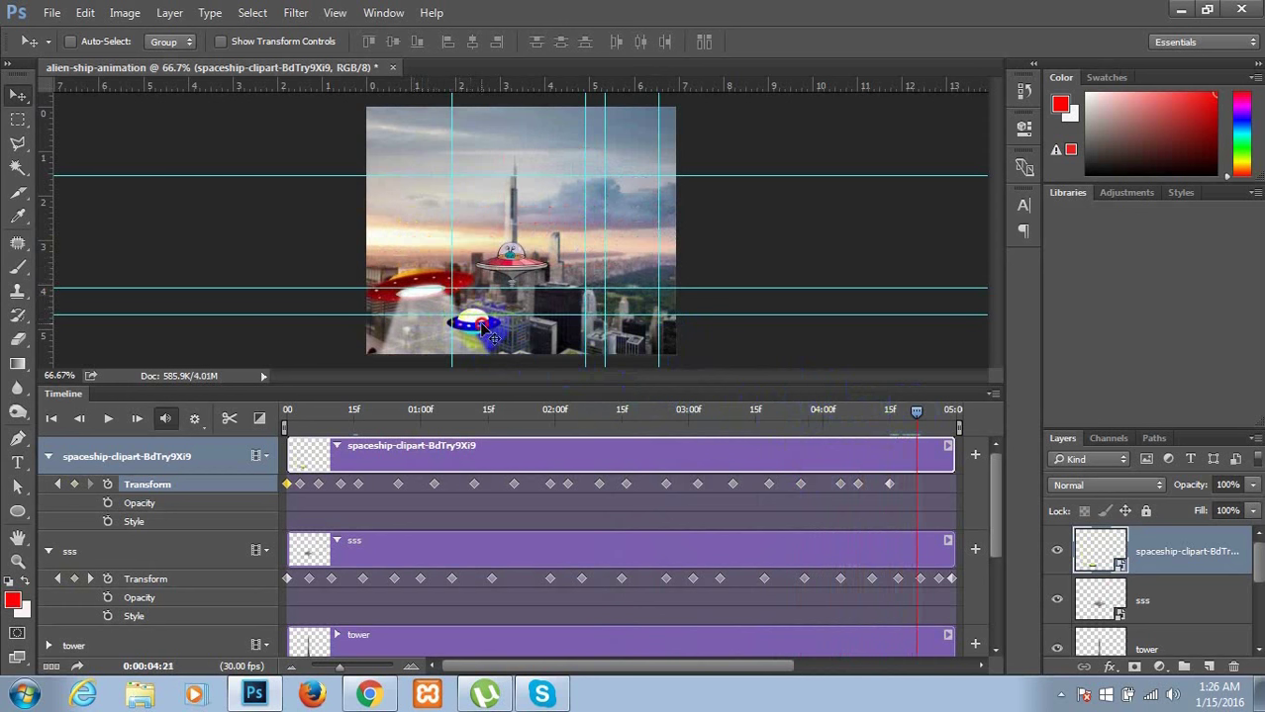
left_click_drag(484, 323, 533, 315)
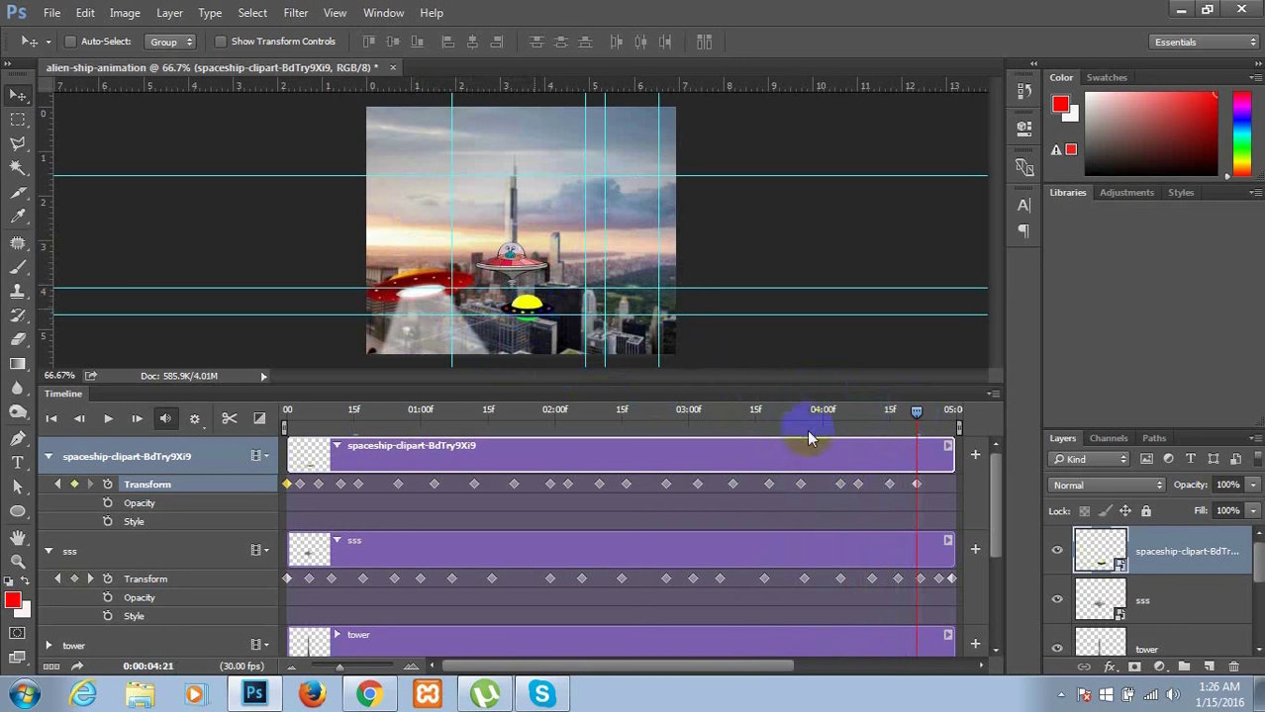
left_click(912, 415)
left_click_drag(921, 413, 930, 415)
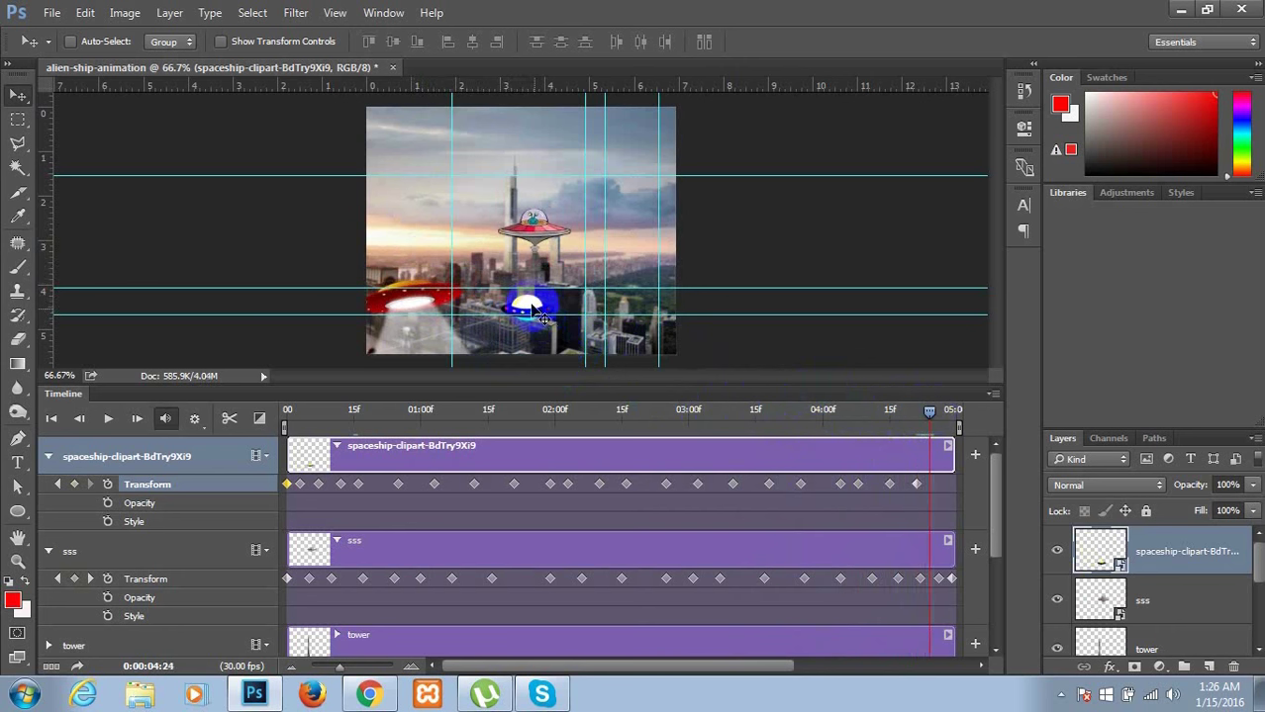
left_click_drag(535, 313, 572, 331)
mouse_move(952, 445)
left_mouse_down()
mouse_move(934, 420)
mouse_move(953, 424)
left_mouse_up()
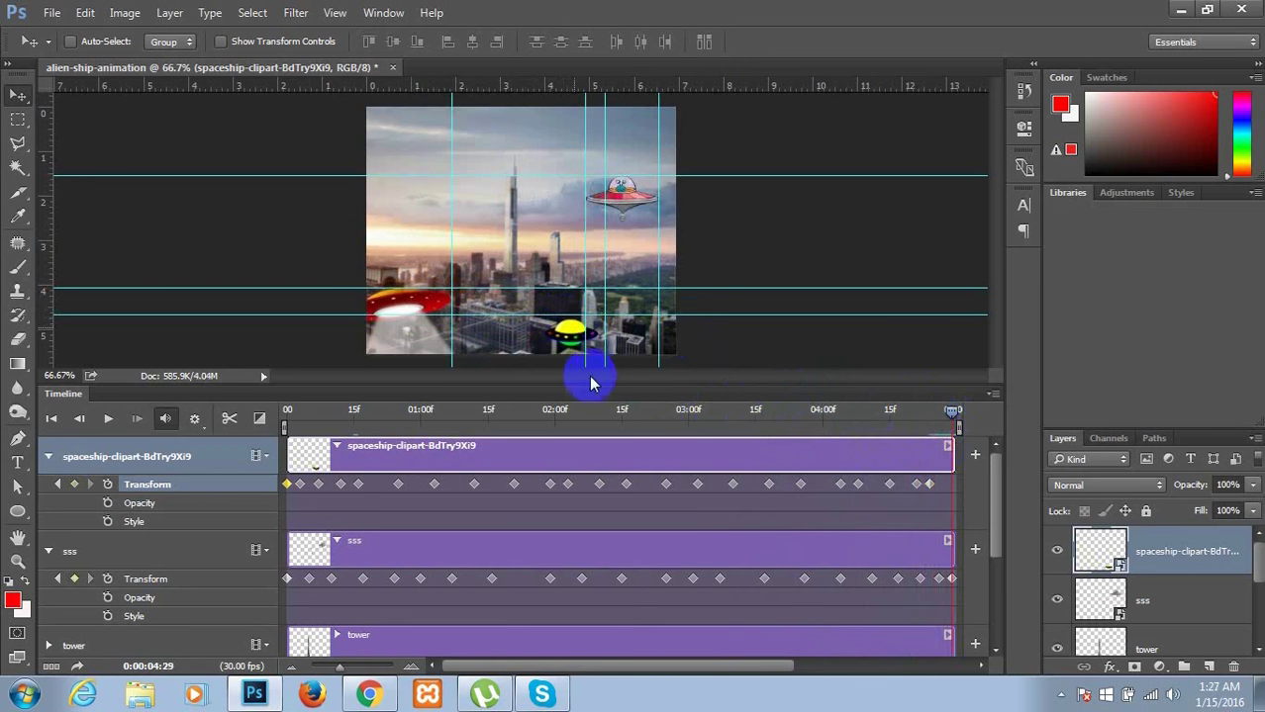
left_click_drag(570, 344, 630, 312)
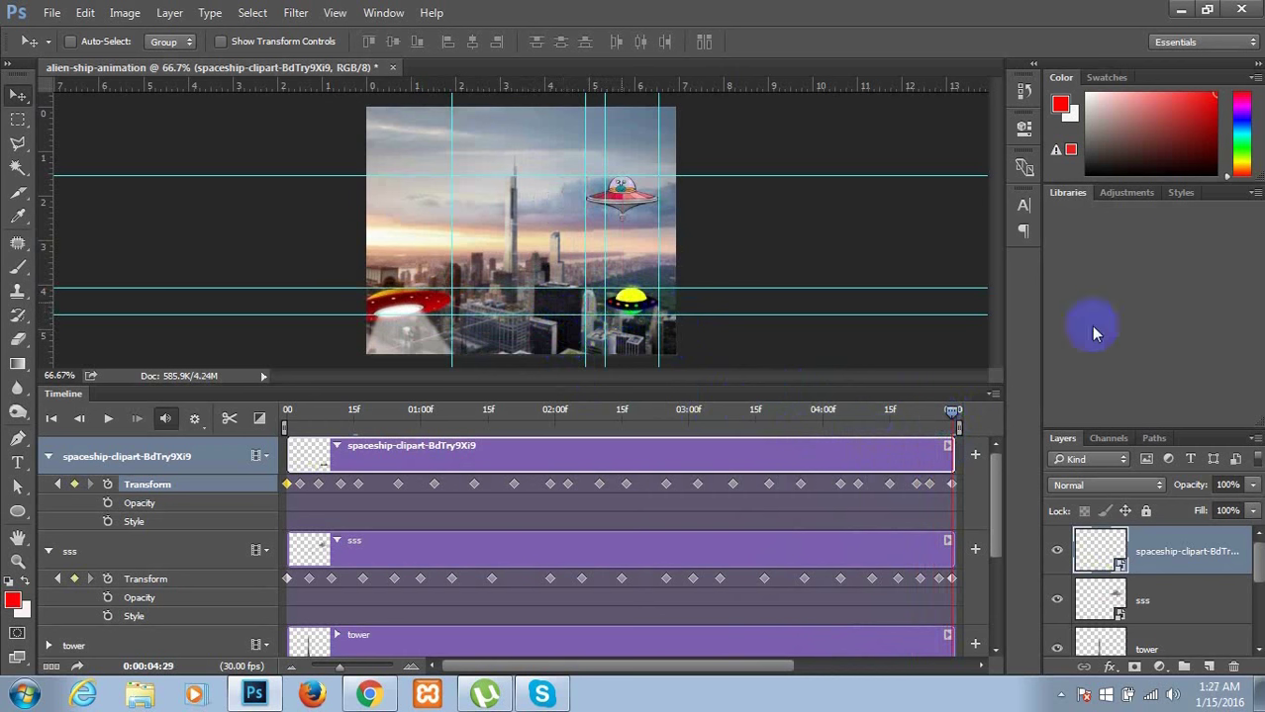
left_click(952, 409)
left_click_drag(951, 416, 280, 415)
left_click(108, 419)
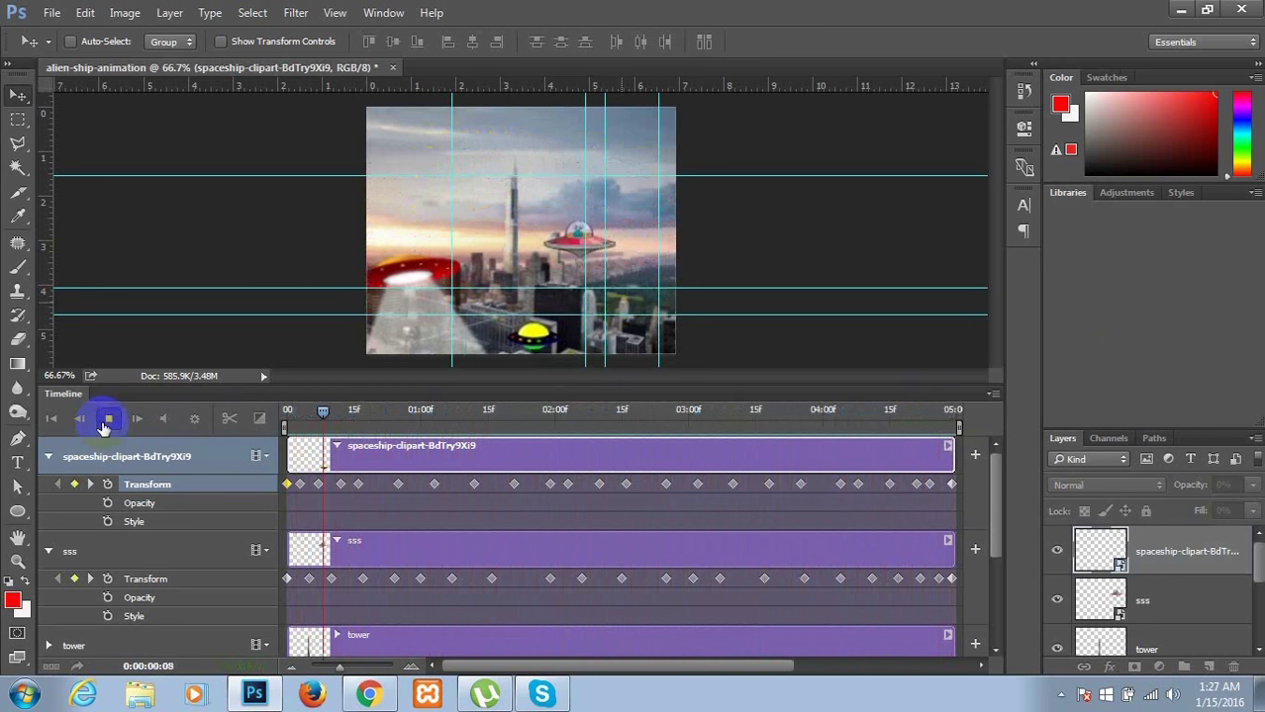
left_click(106, 420)
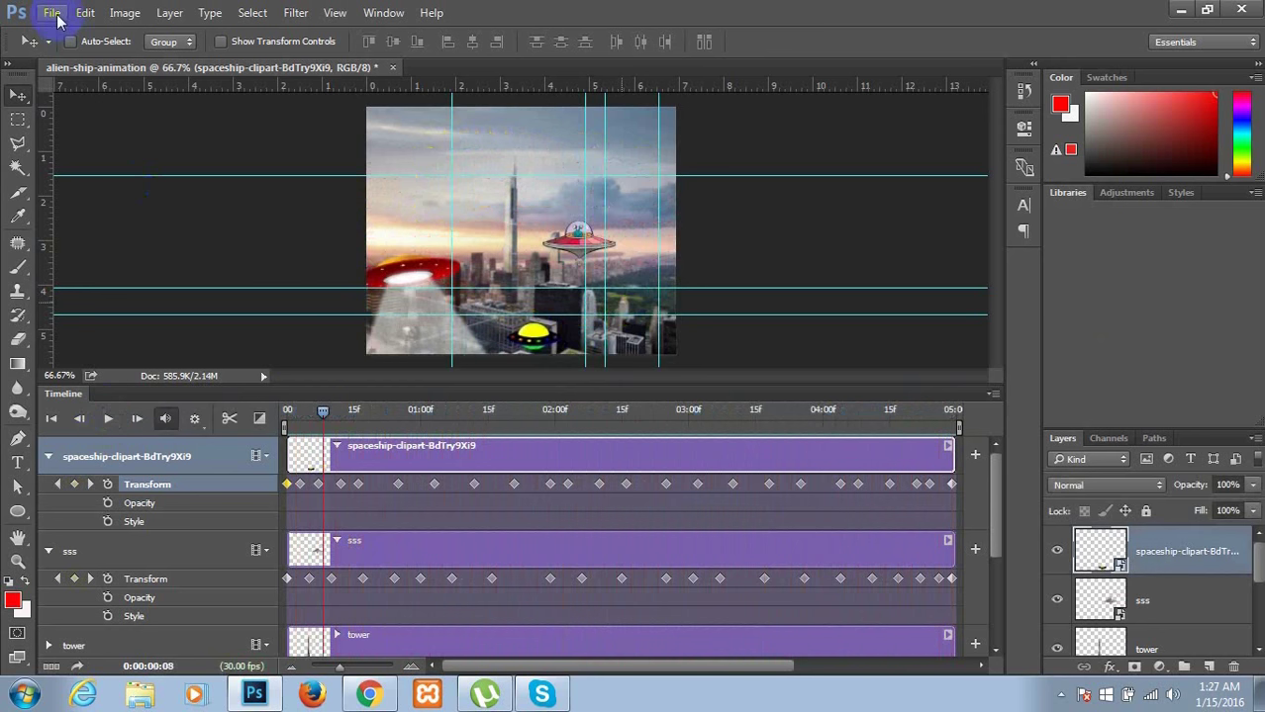
- Save as alien-ship-animation.psd in PSD format, accepting maximized compatibility in Format Options
left_click(54, 14)
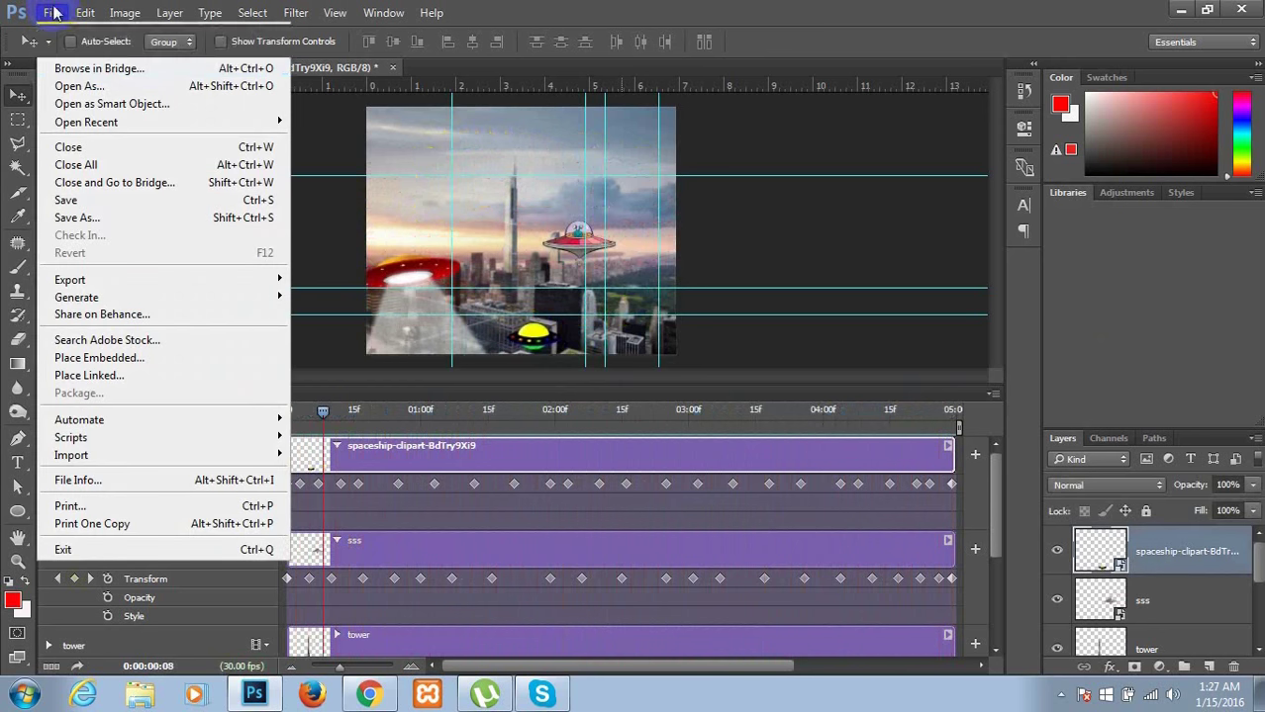
left_click(53, 13)
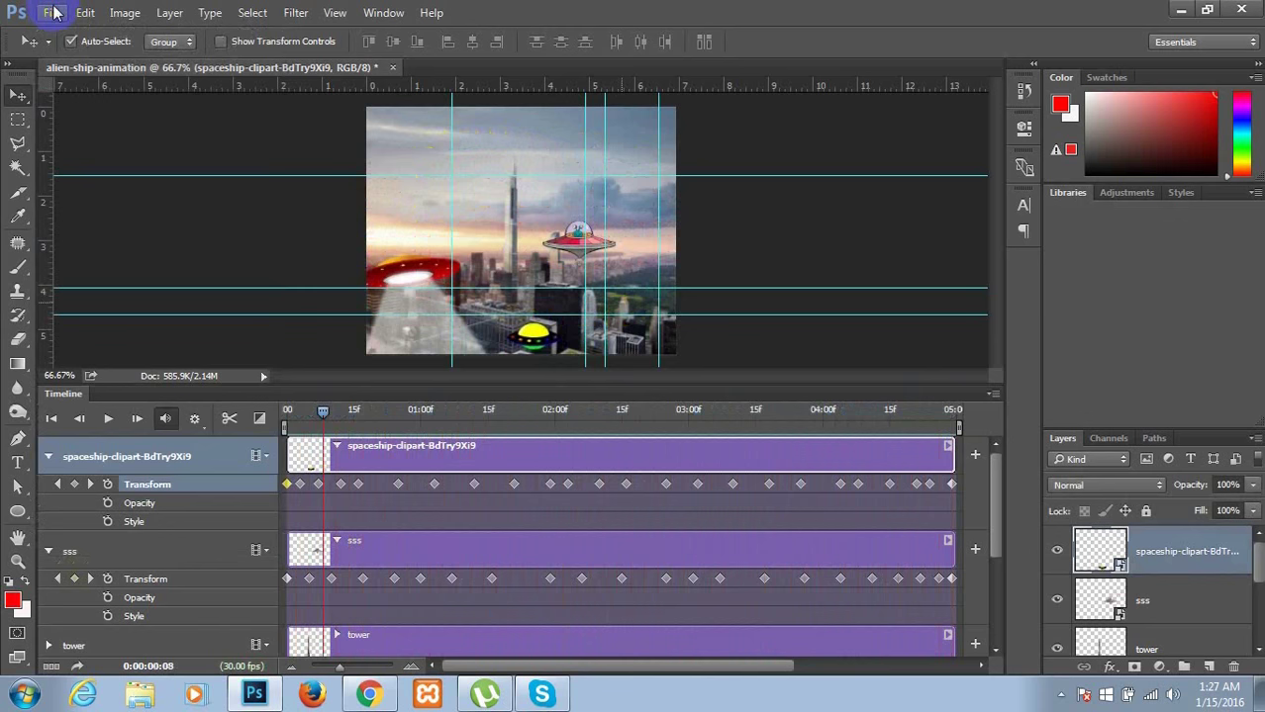
key("ctrl+shift+s")
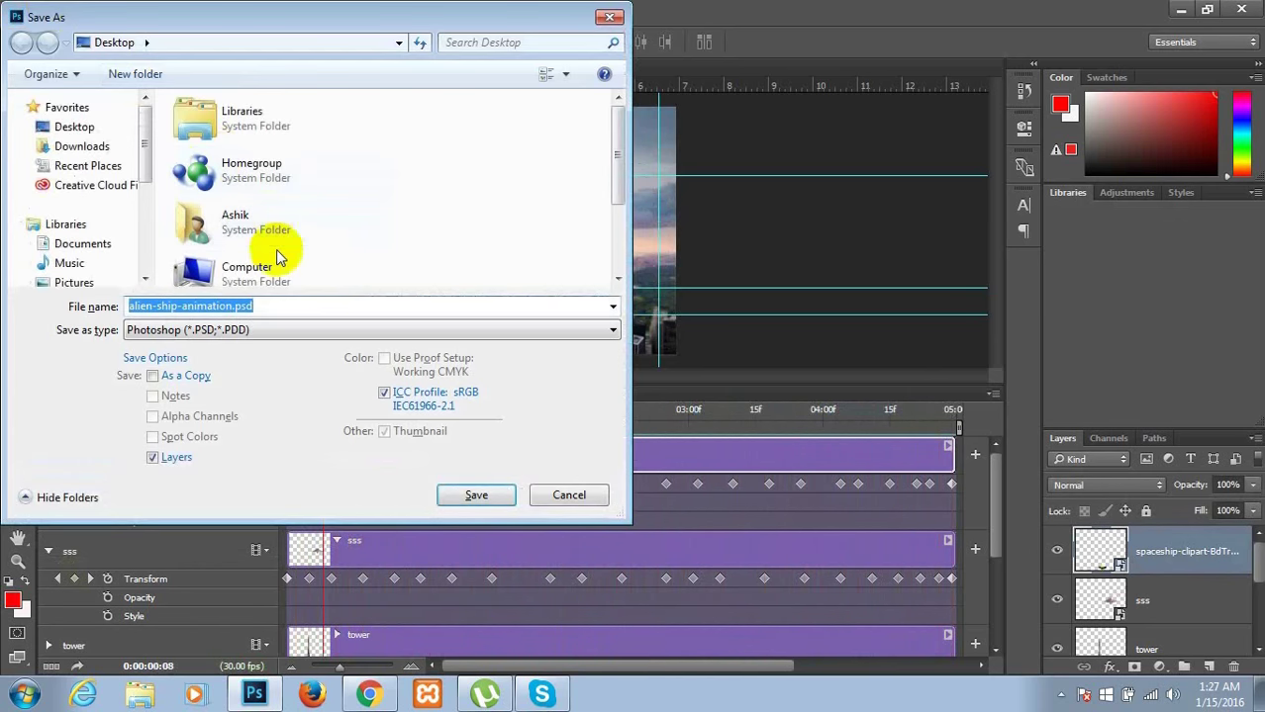
left_click(482, 504)
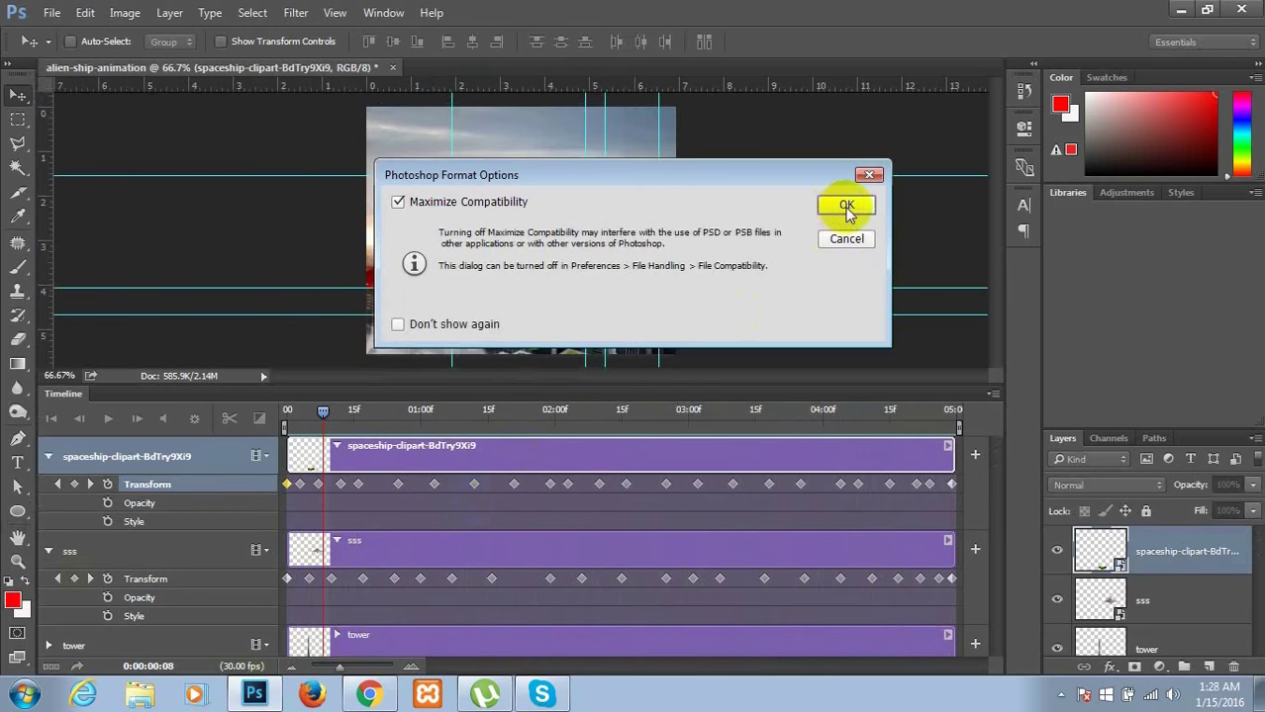
left_click(846, 208)
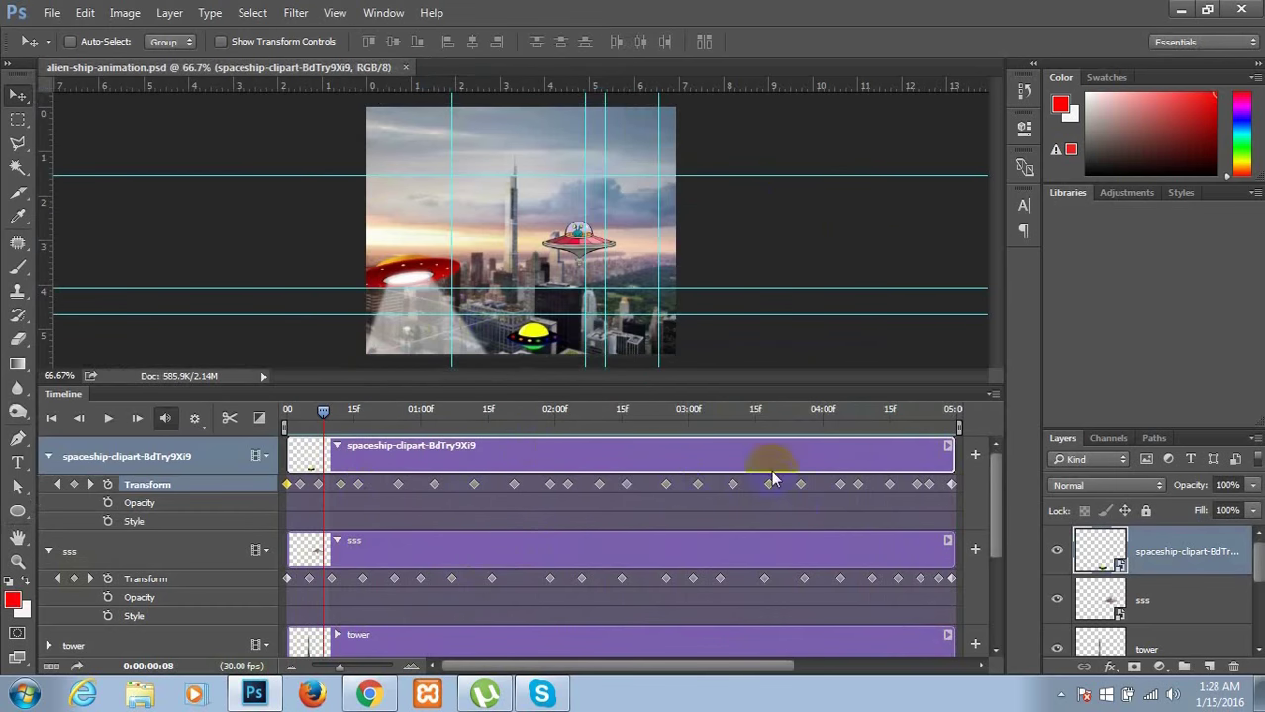
- Open the Save for Web (Legacy) dialog from the File > Export menu
left_click(51, 13)
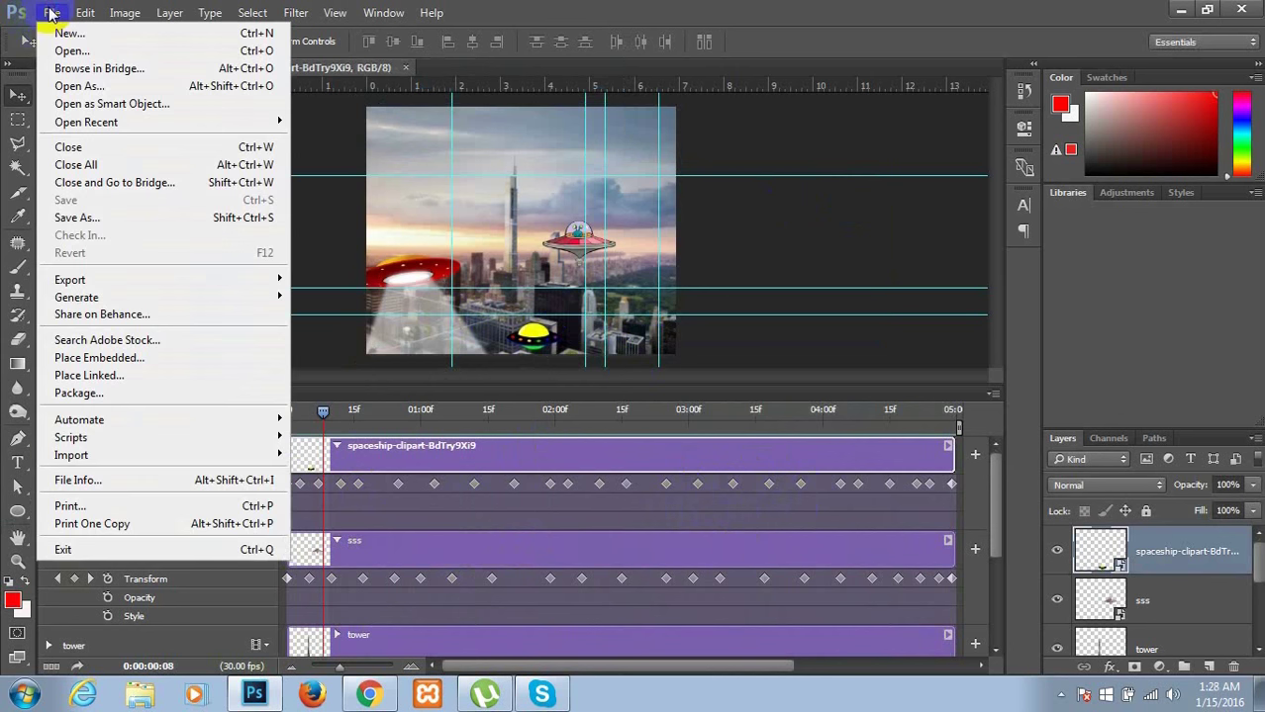
left_click(112, 288)
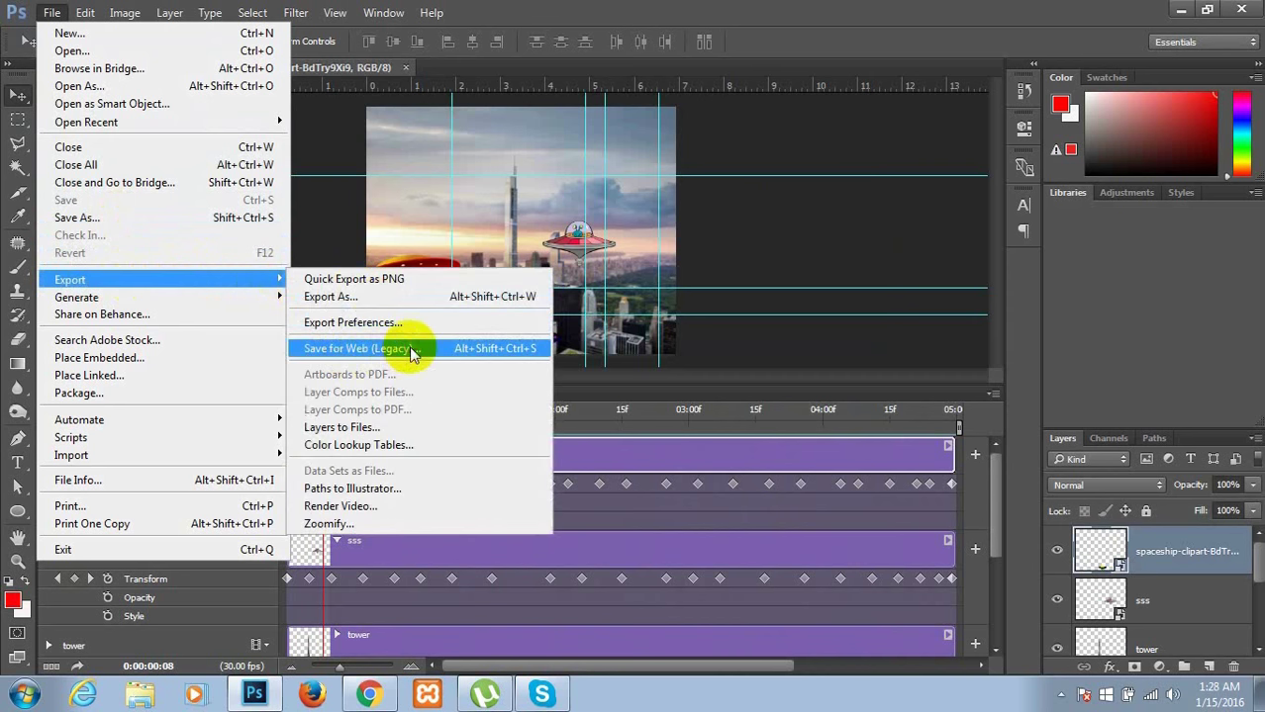
left_click(409, 346)
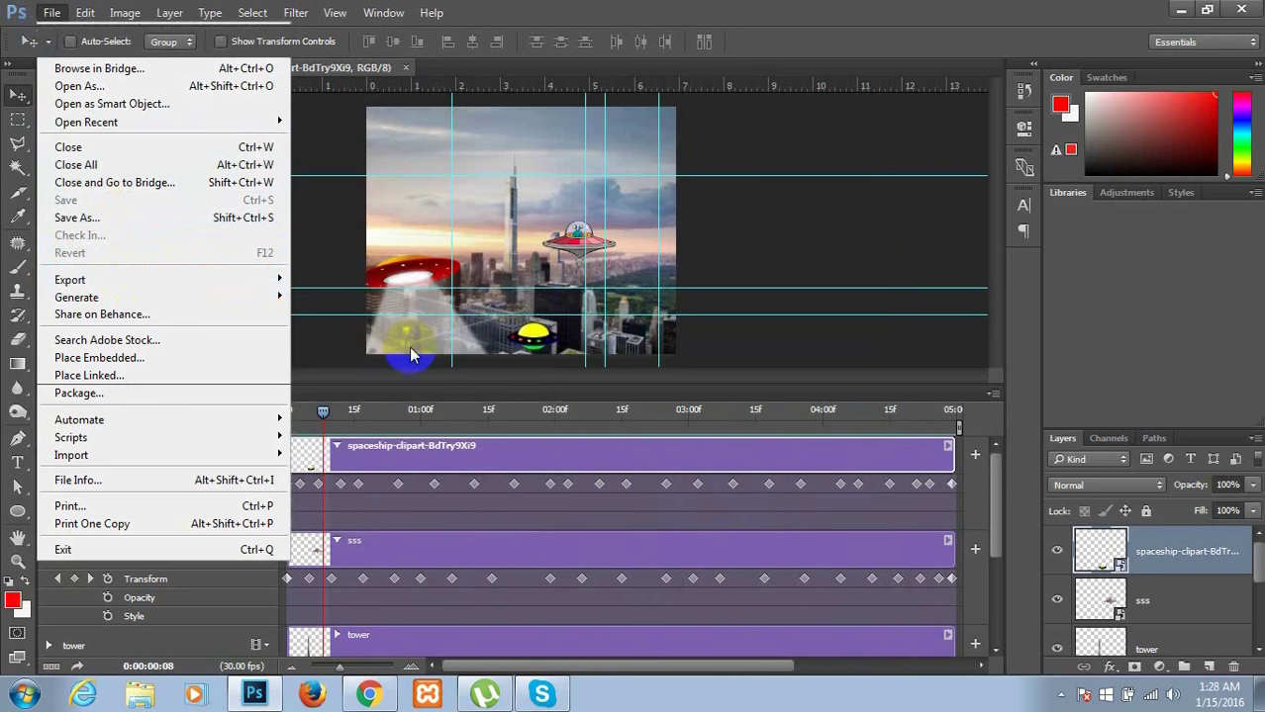
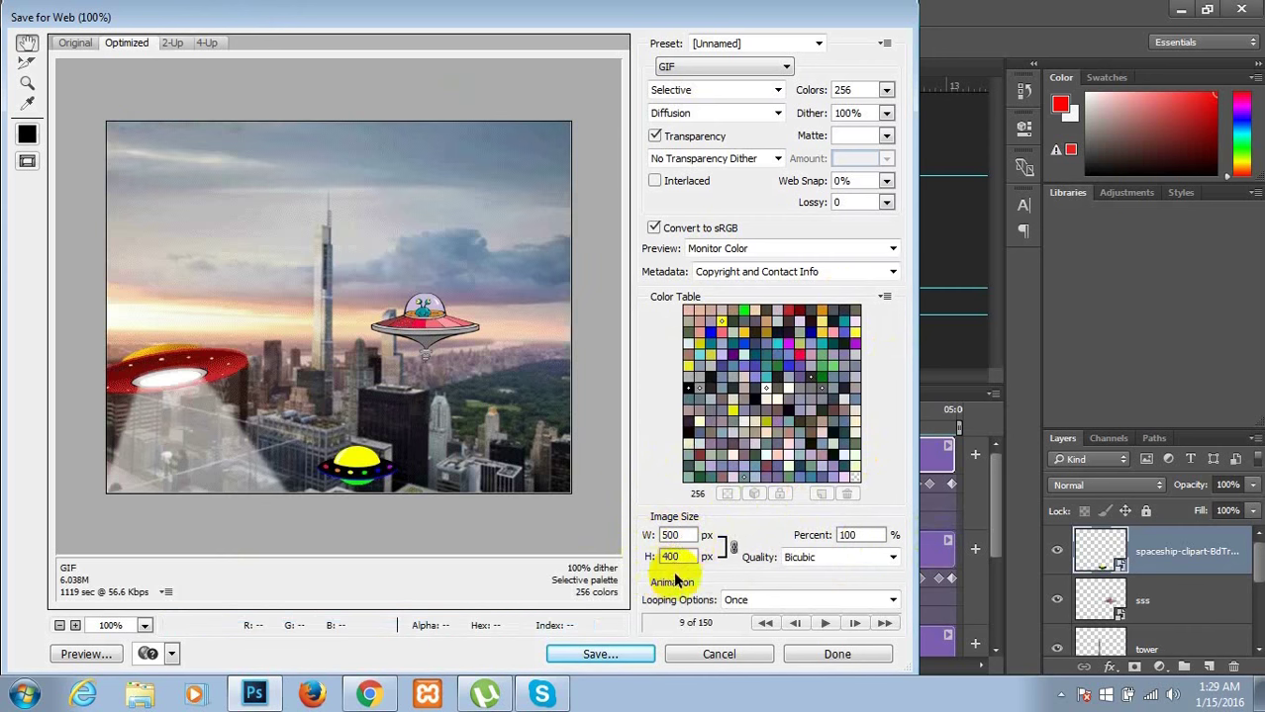
- Keep GIF as the output format with 256 colours in Save for Web
left_click(787, 68)
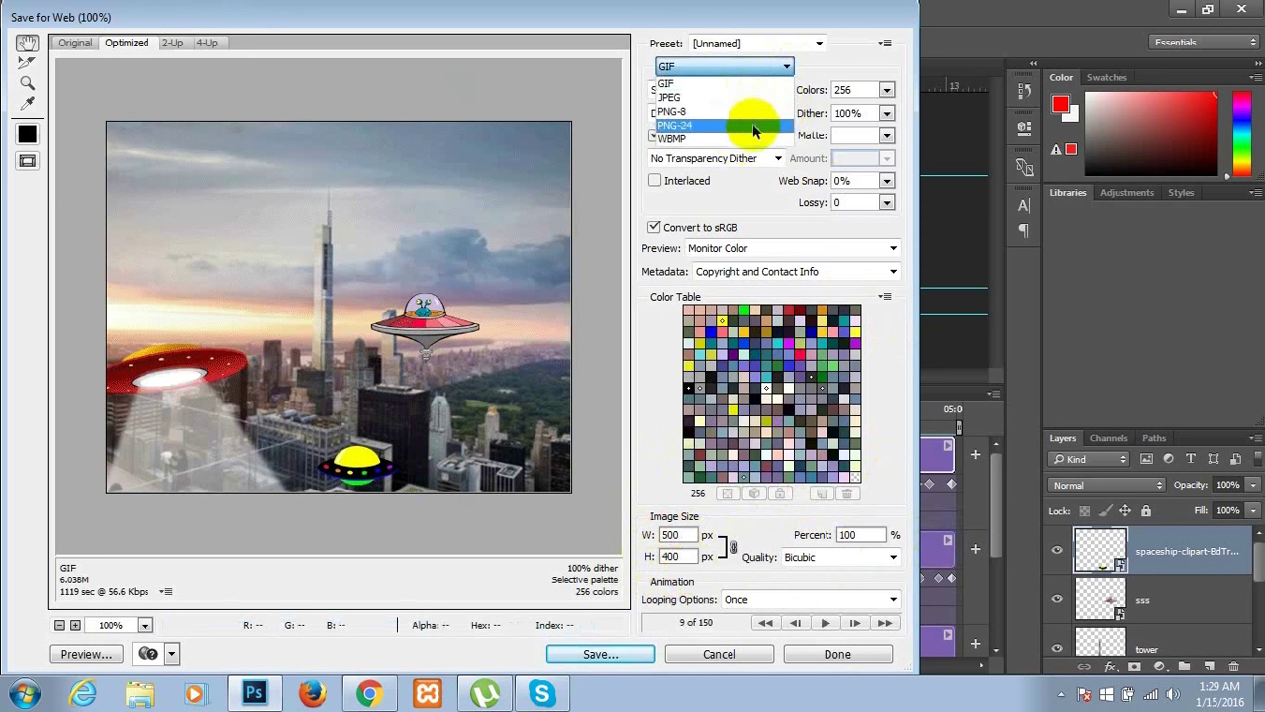
left_click(759, 62)
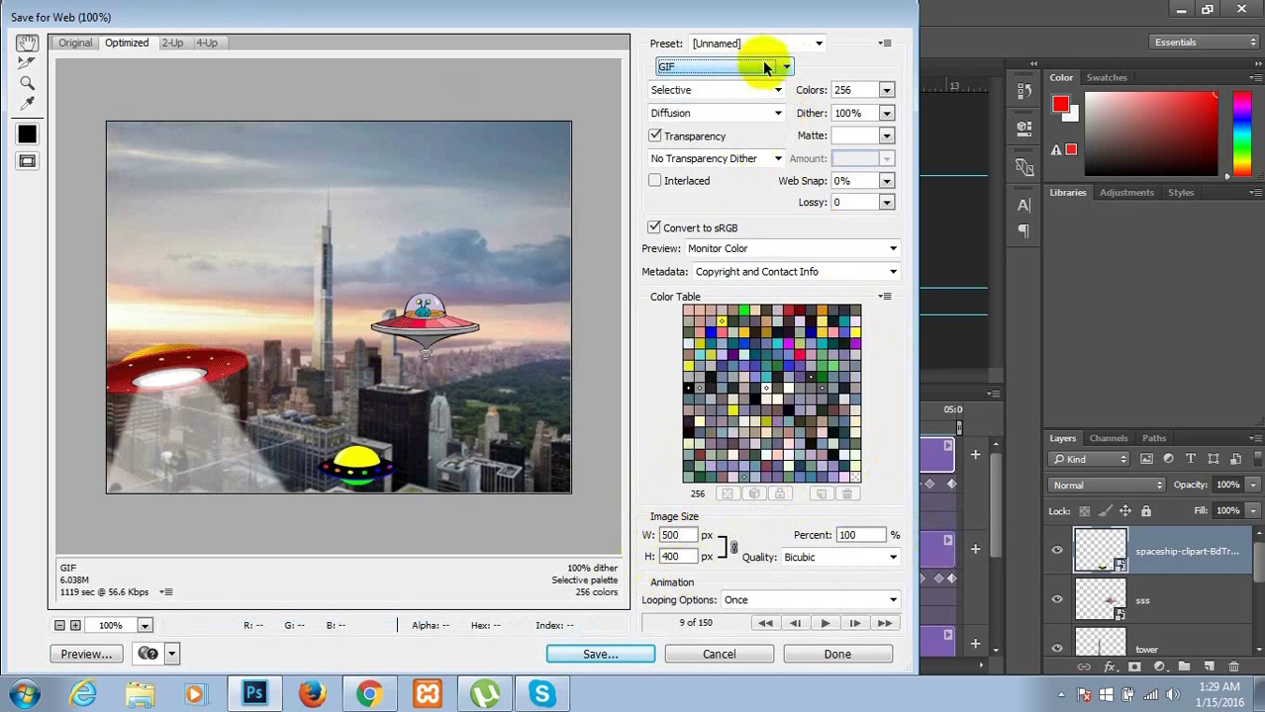
left_click(886, 90)
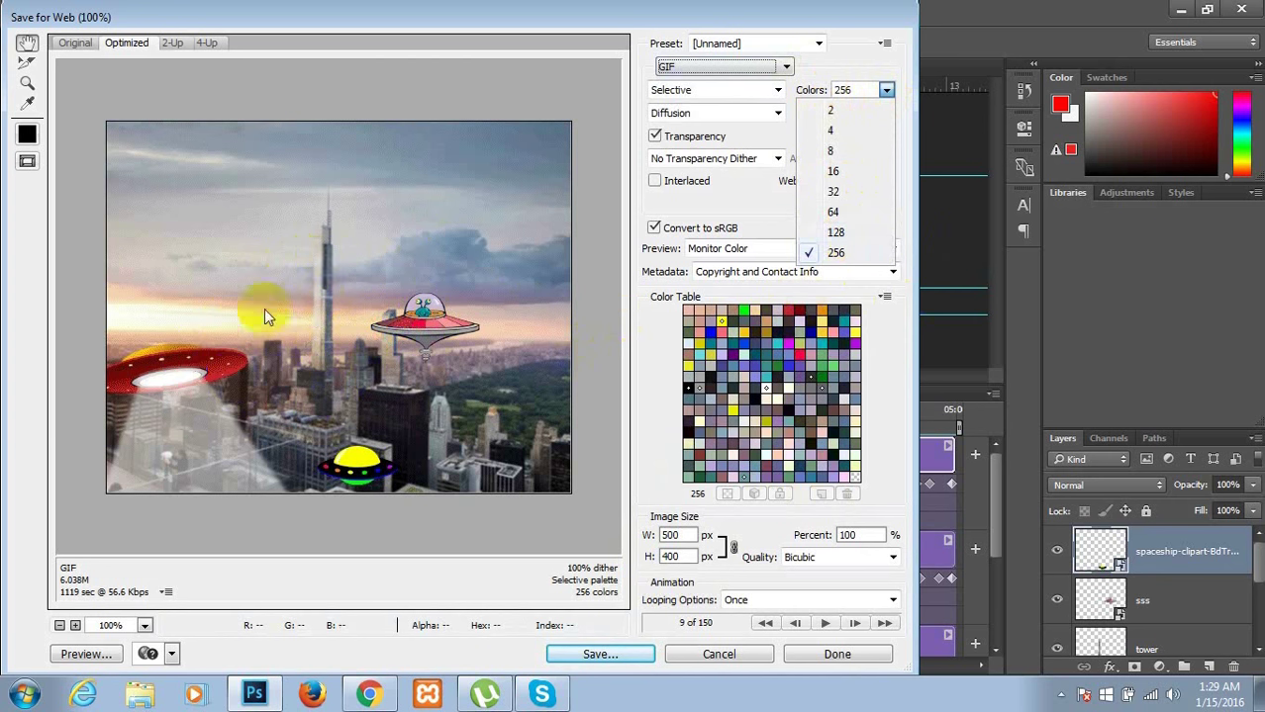
left_click(887, 90)
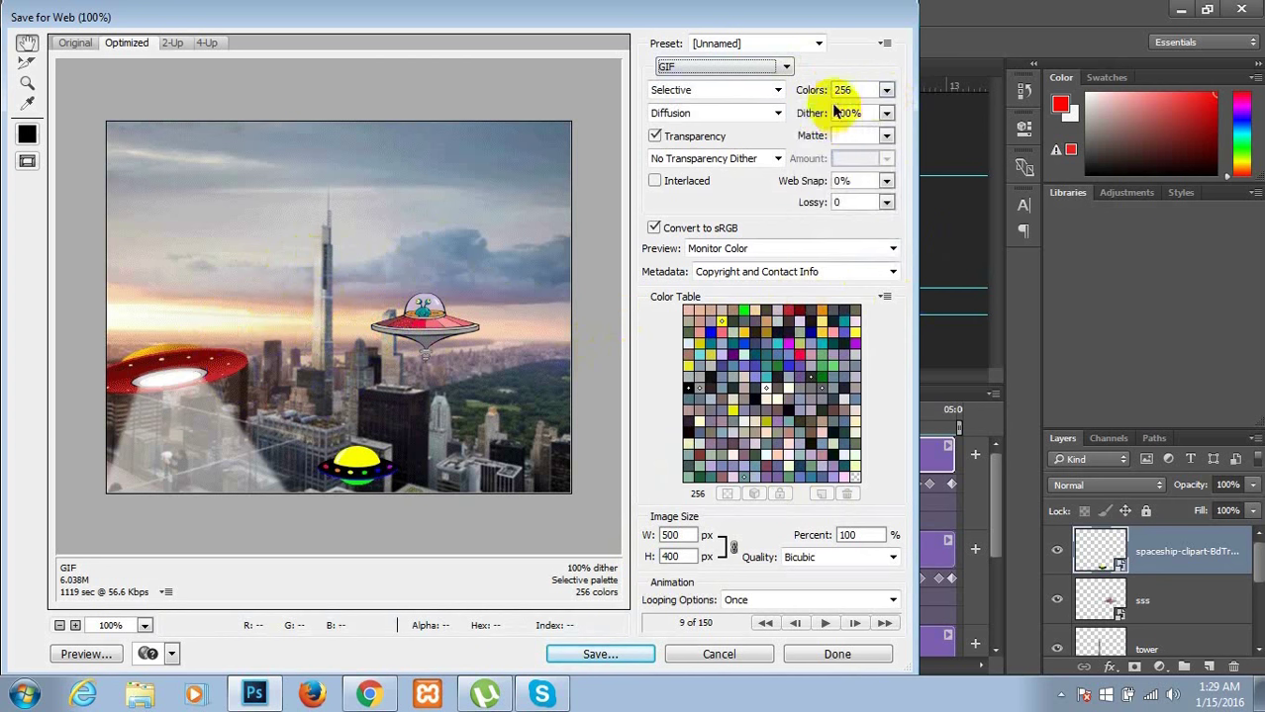
- Save the optimized animation to the Desktop as alien-ship-animation.gif
left_click(598, 654)
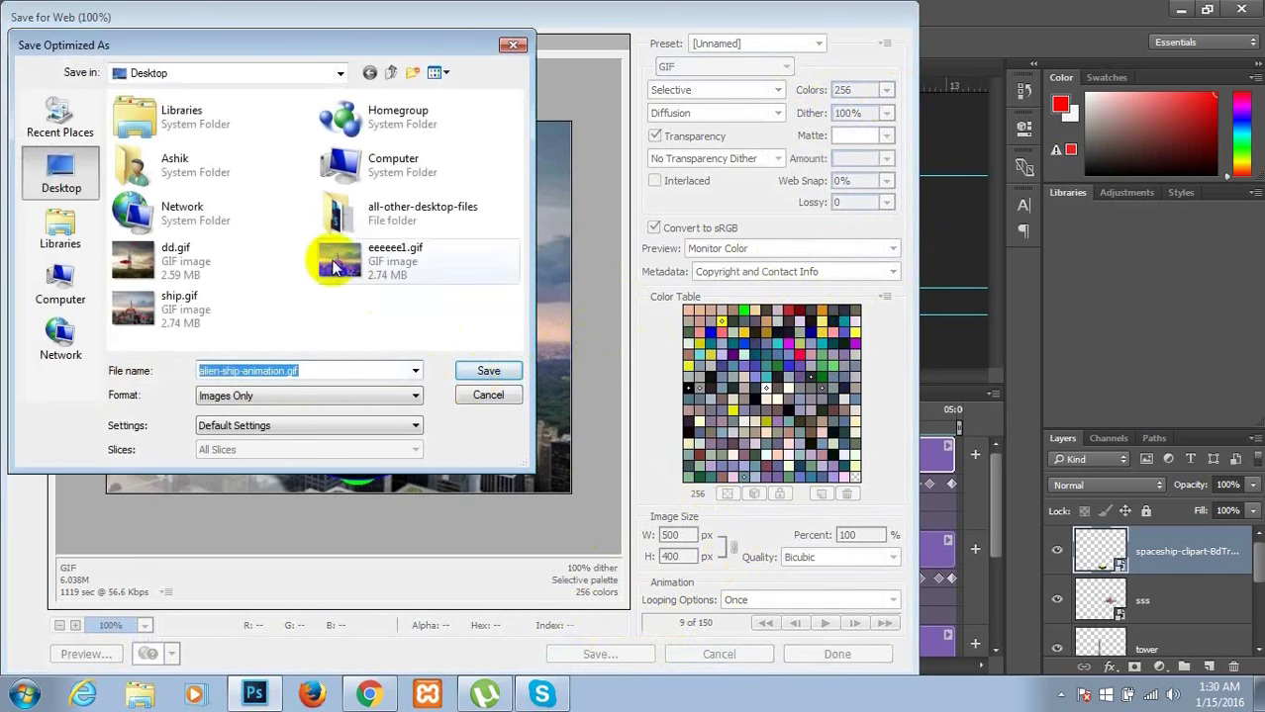
left_click(485, 370)
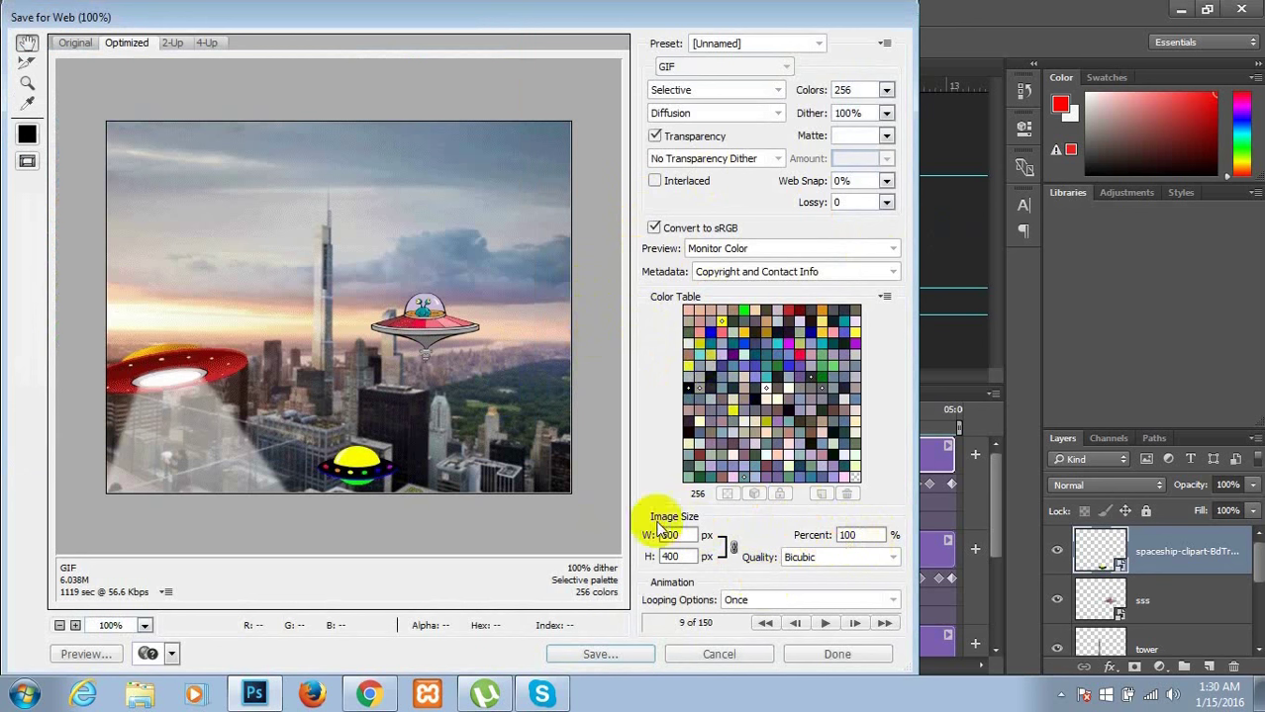
left_click(512, 481)
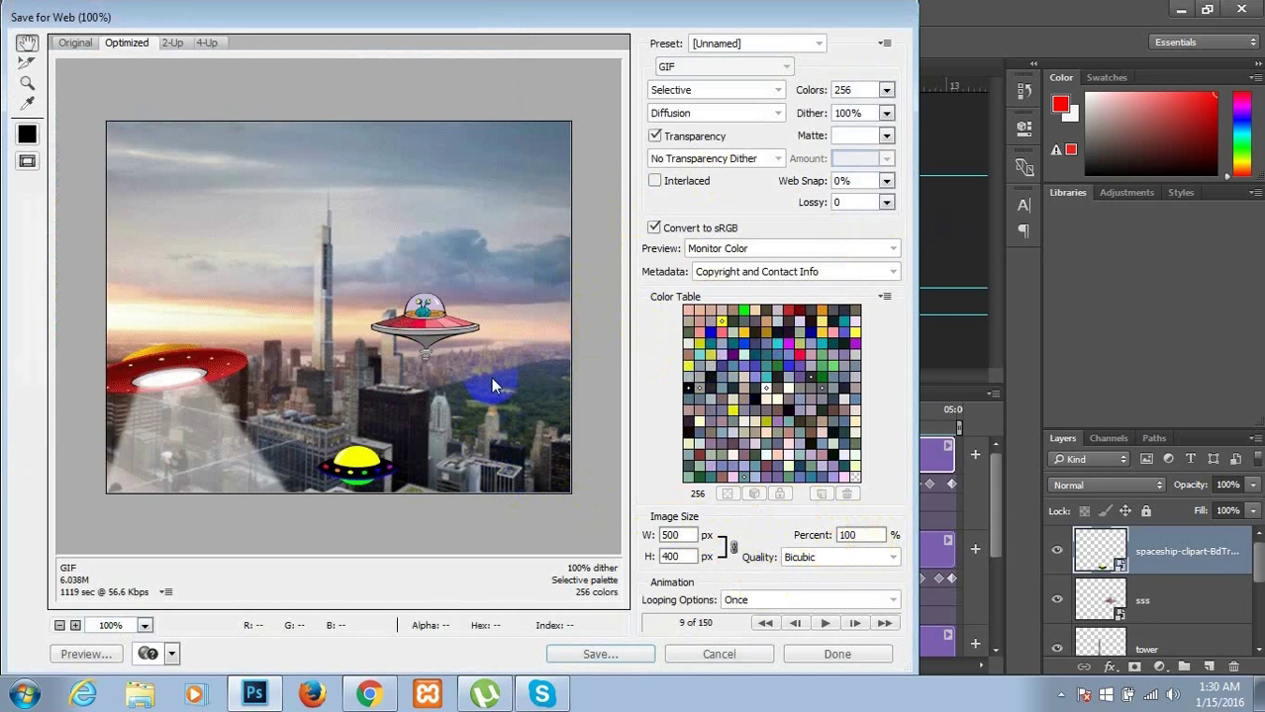
- Glance at dd.gif in Chrome, close Save for Web and minimise Photoshop
left_click(368, 692)
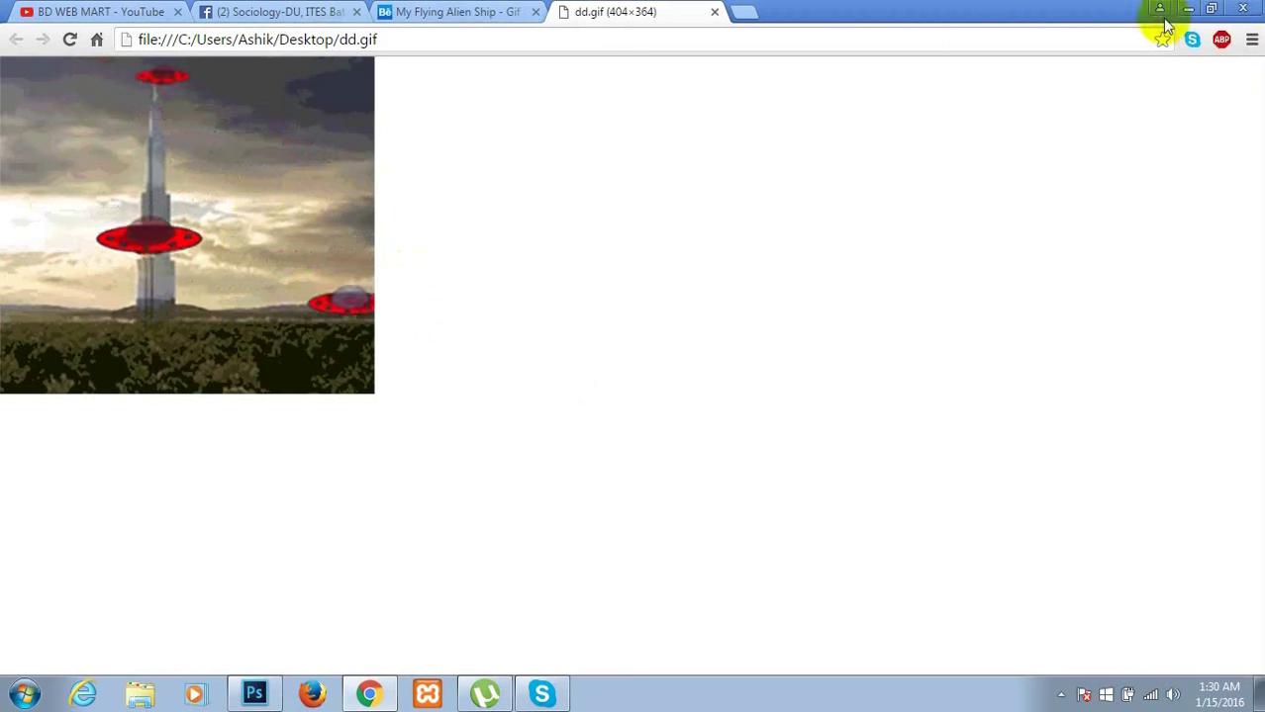
key("alt+Tab")
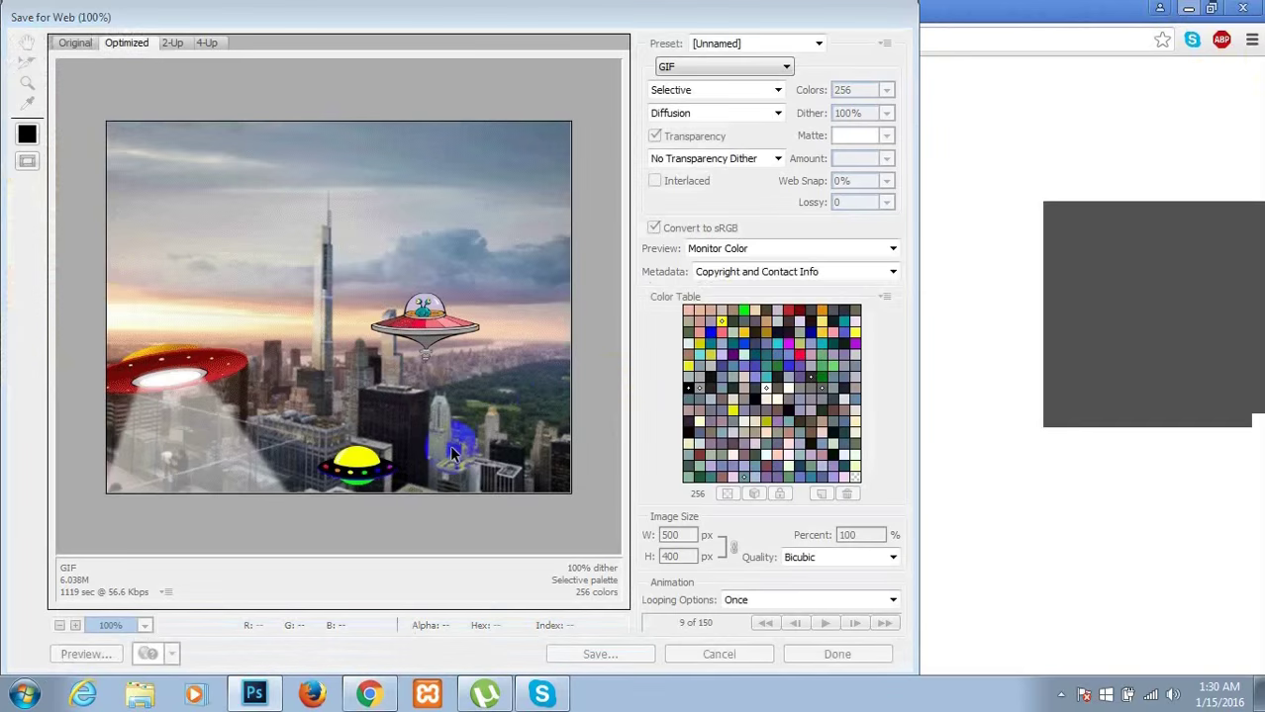
key("Escape")
left_click(1180, 10)
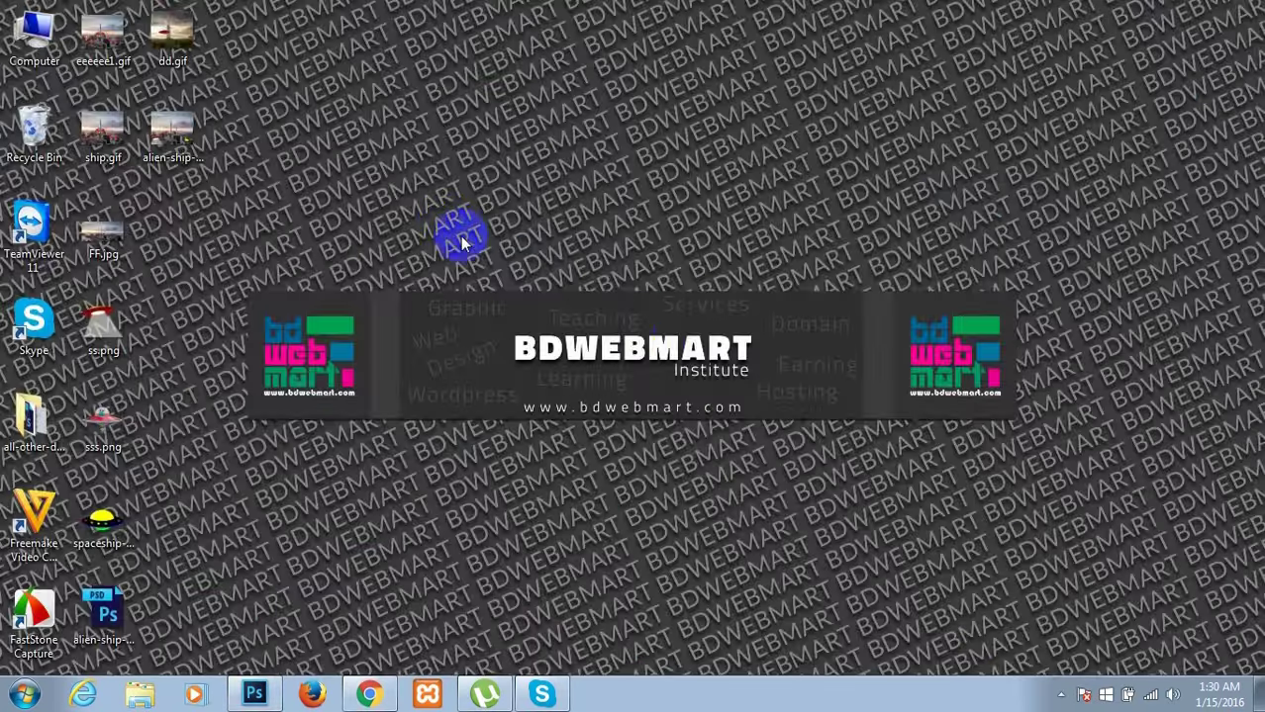
- Open alien-ship-animation.gif from the desktop with Firefox via its right-click menu
left_click(185, 140)
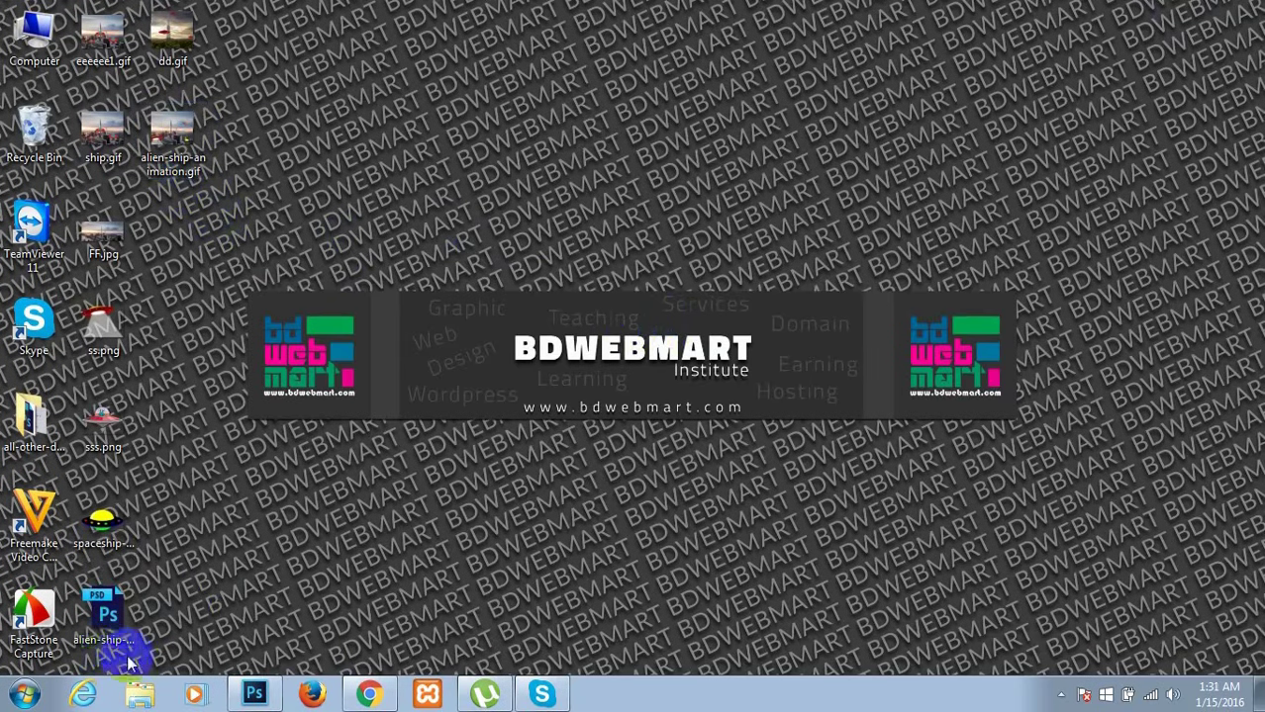
mouse_move(112, 622)
left_mouse_down()
mouse_move(97, 621)
mouse_move(201, 188)
mouse_move(182, 152)
left_mouse_up()
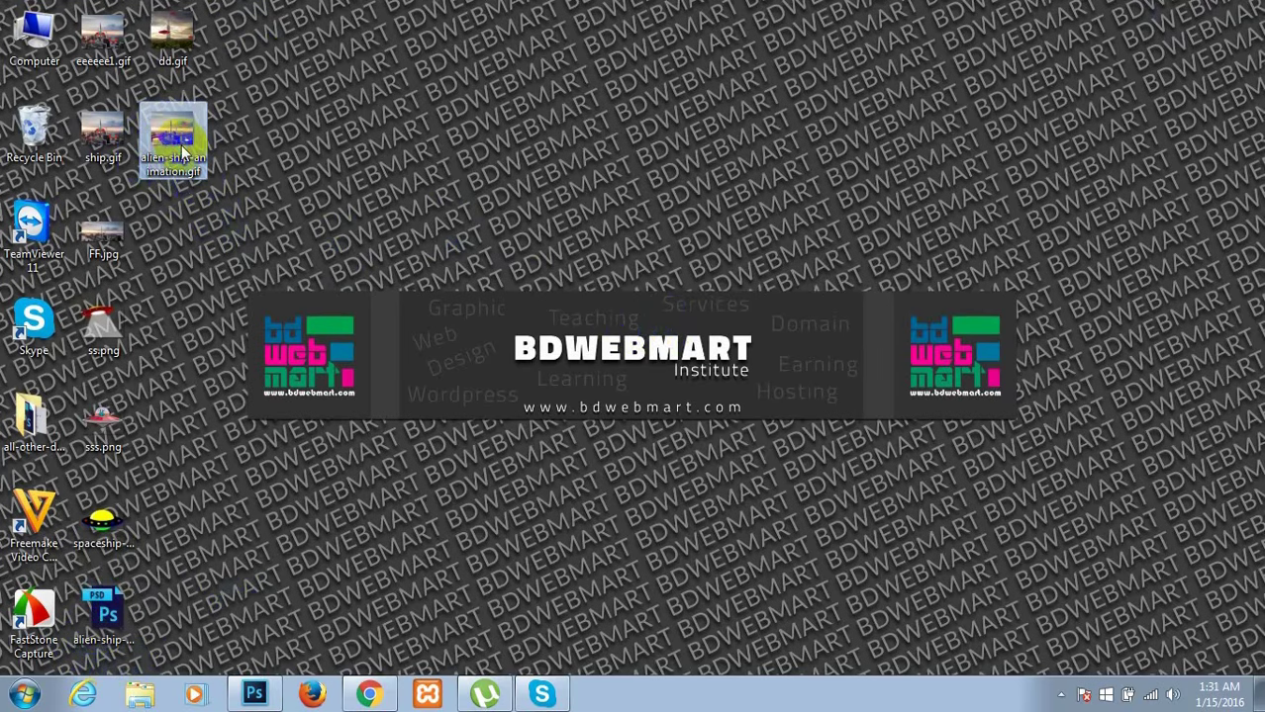
right_click(182, 152)
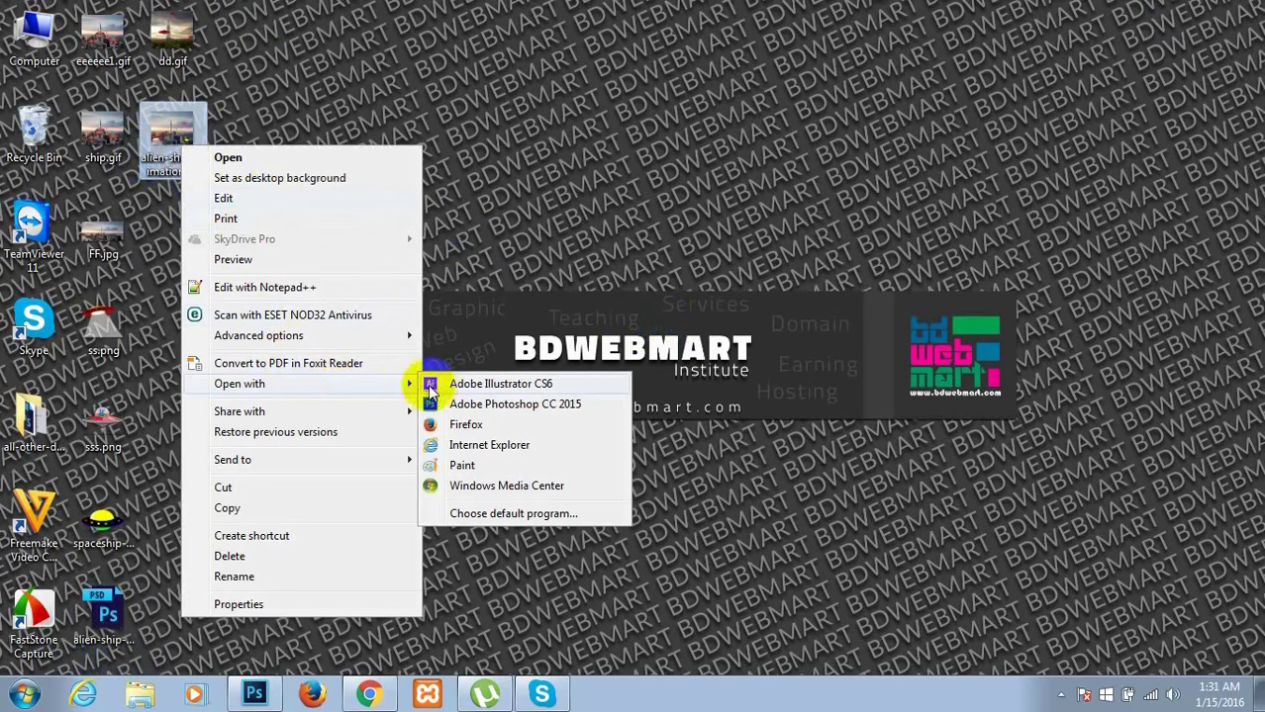
mouse_move(240, 384)
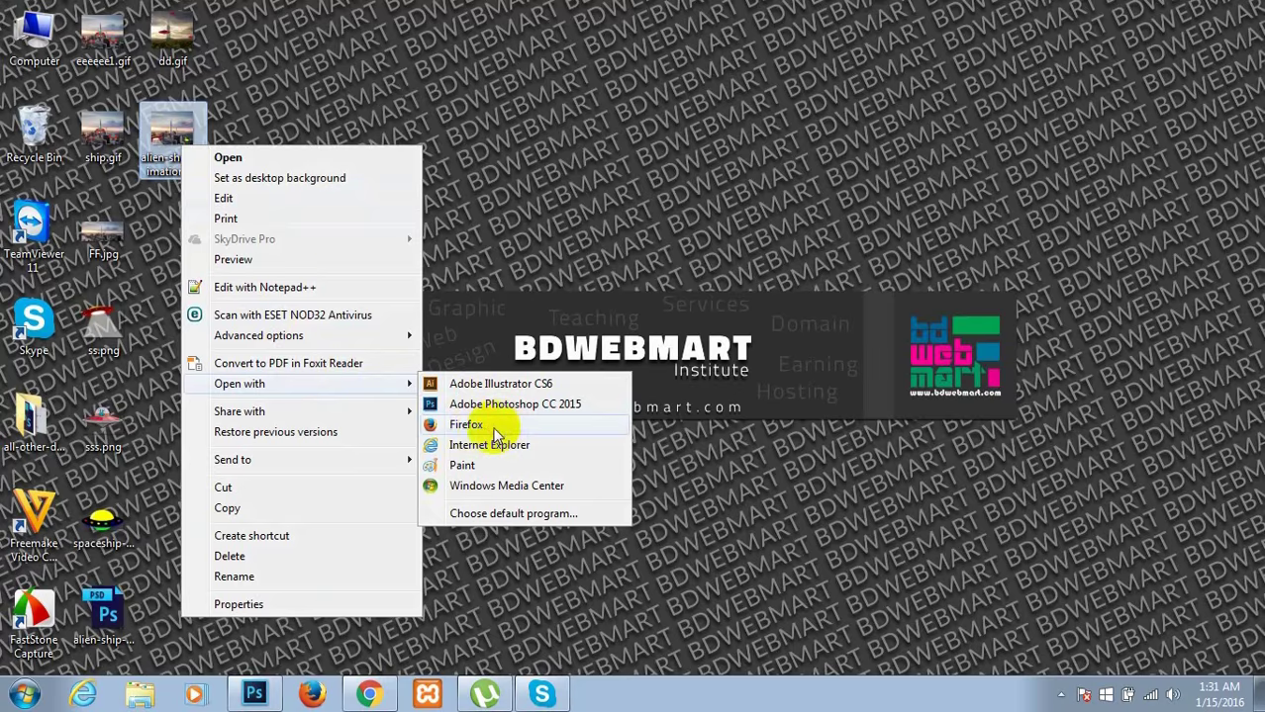
left_click(493, 429)
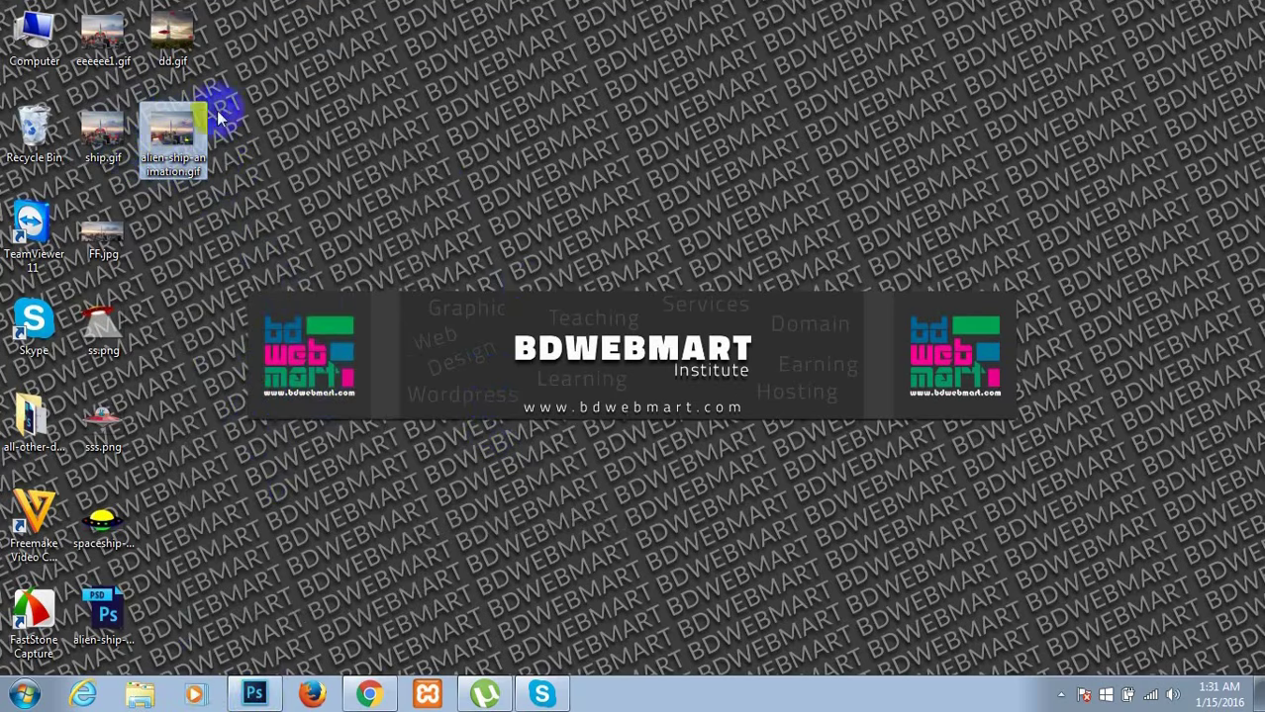
left_click(174, 181)
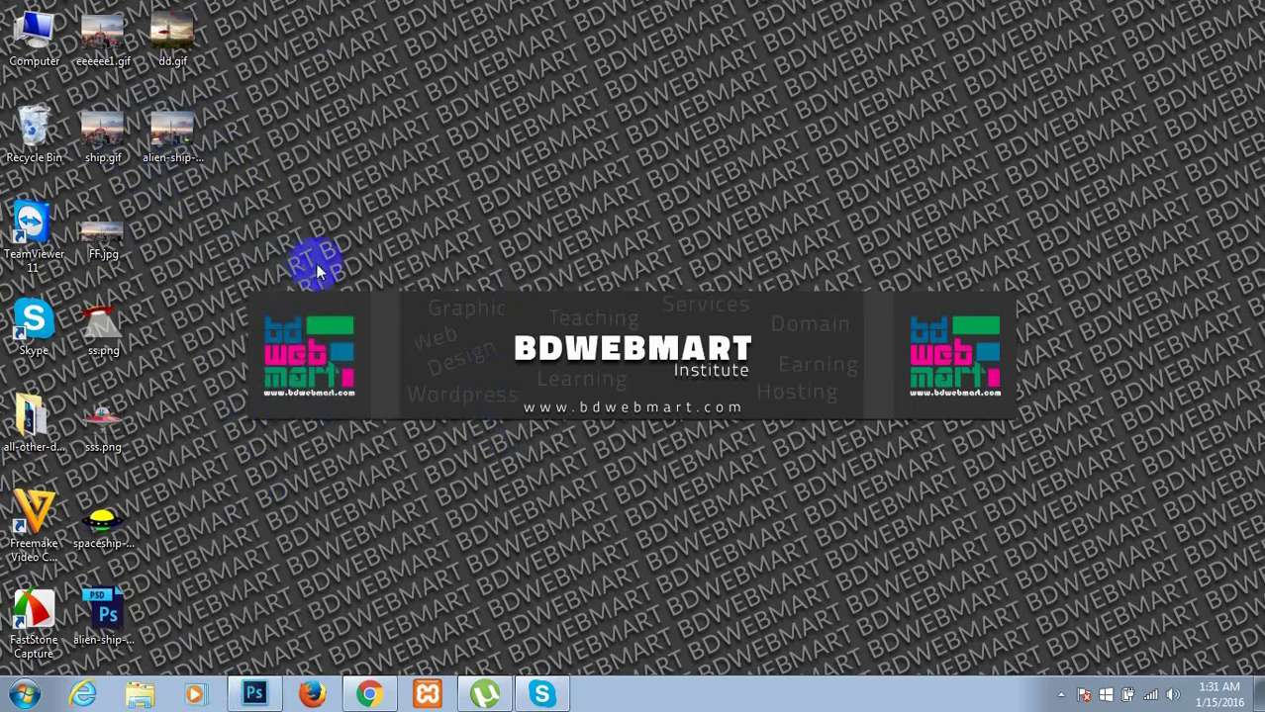
- Watch alien-ship-animation.gif play in Firefox, then minimise Firefox and return to Photoshop
left_click(311, 694)
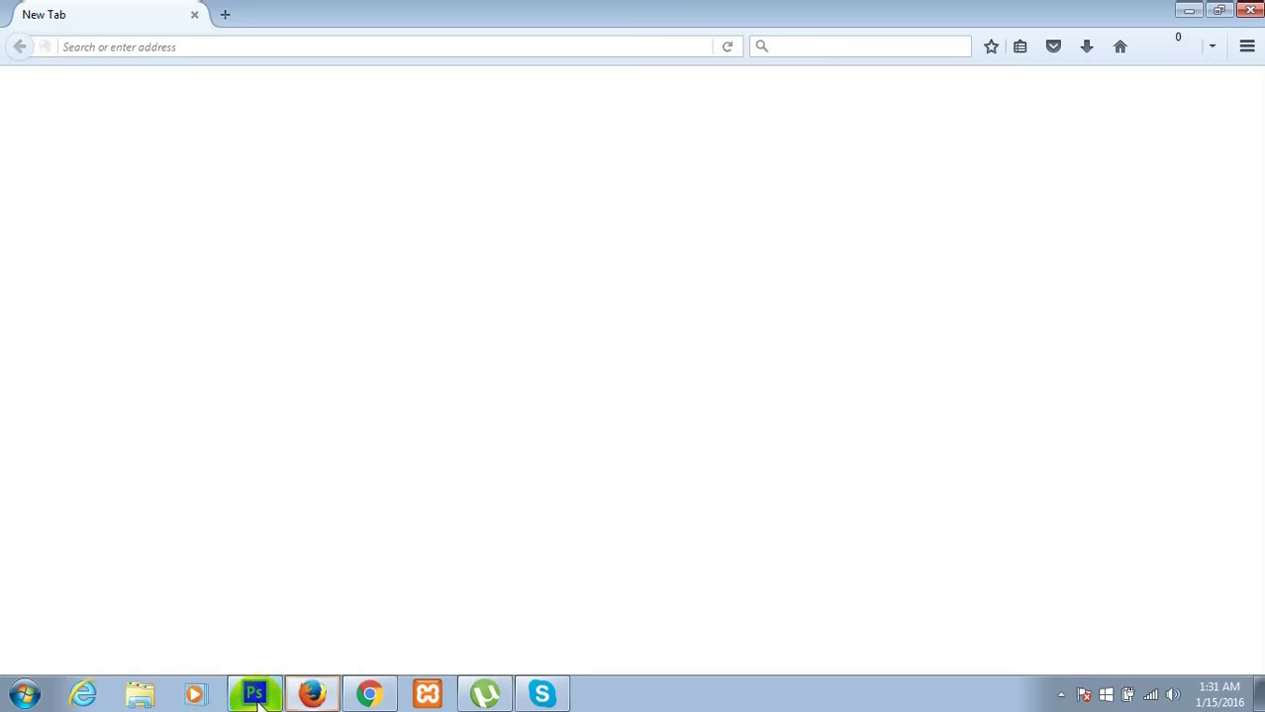
left_click_drag(309, 338, 336, 336)
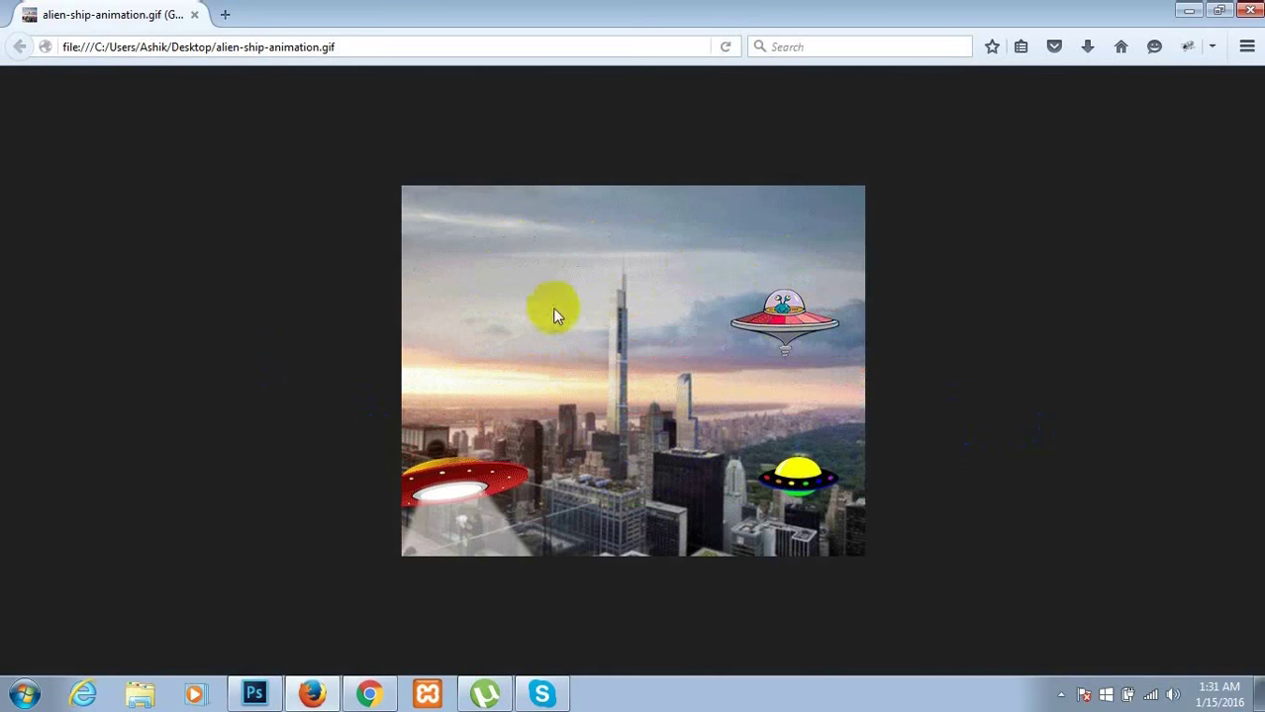
left_click(1191, 9)
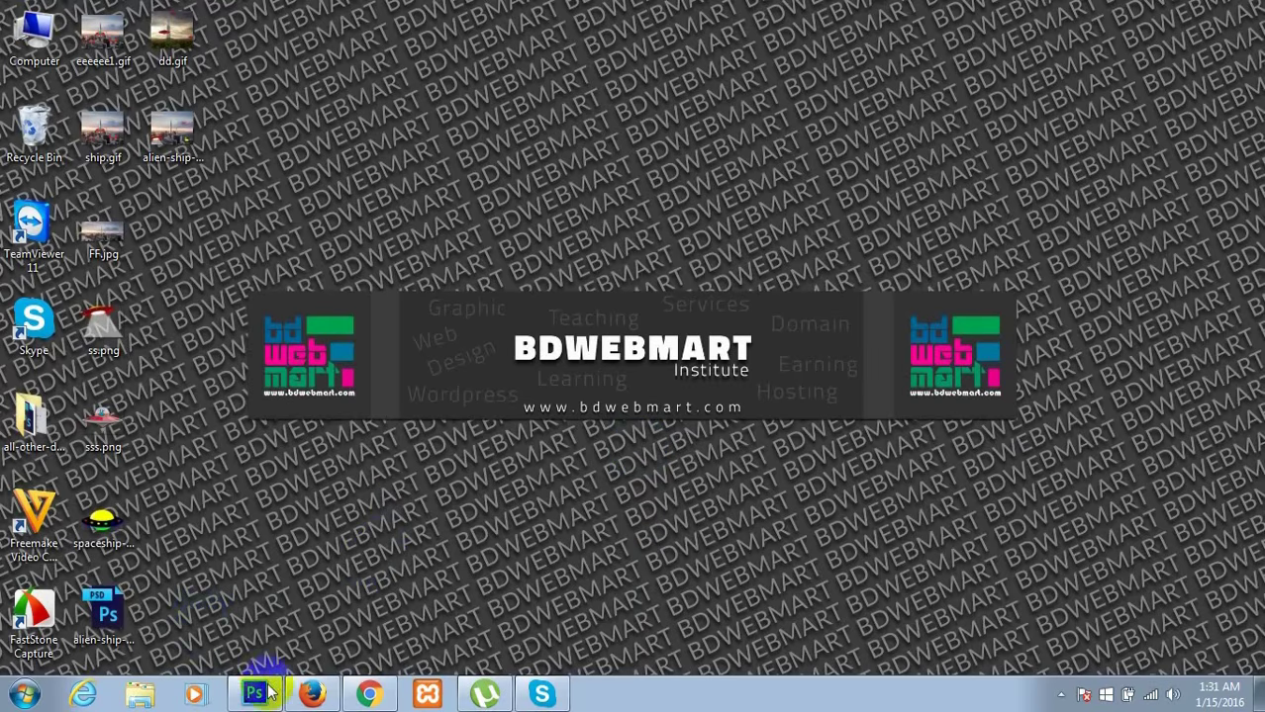
left_click(257, 693)
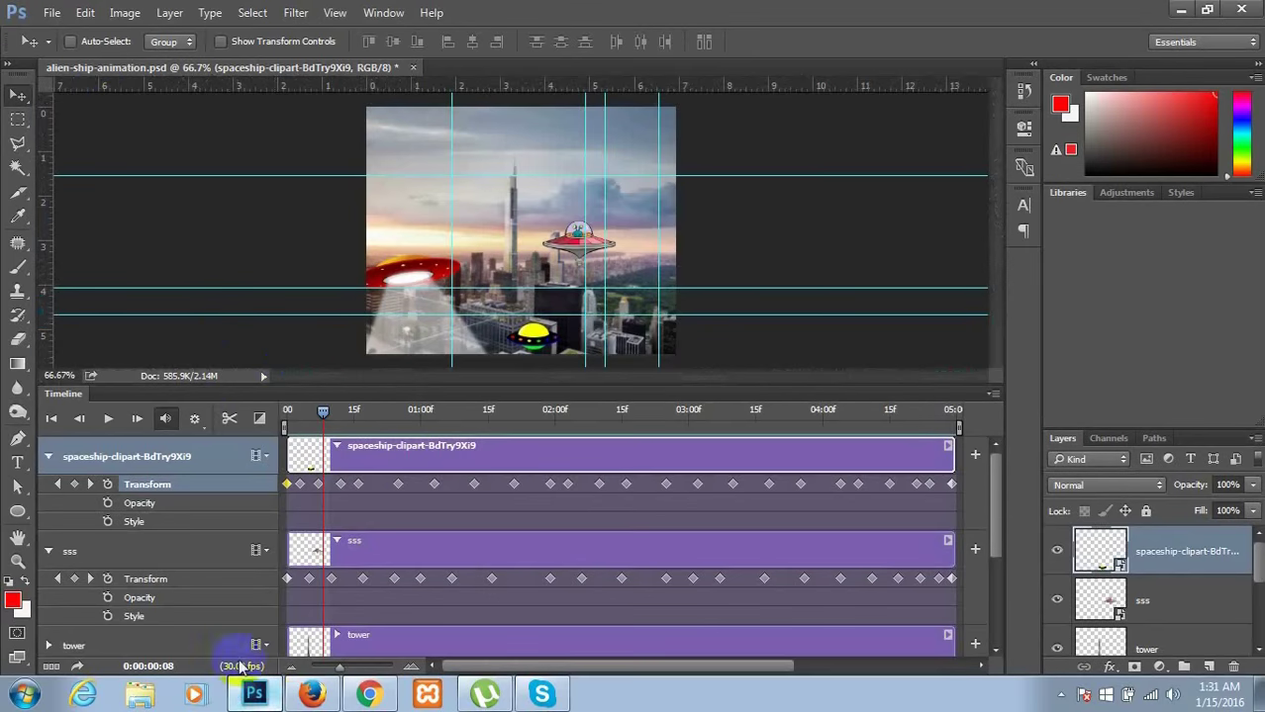
- Open File > Export > Save for Web (Legacy) for the alien-ship animation
left_click(53, 14)
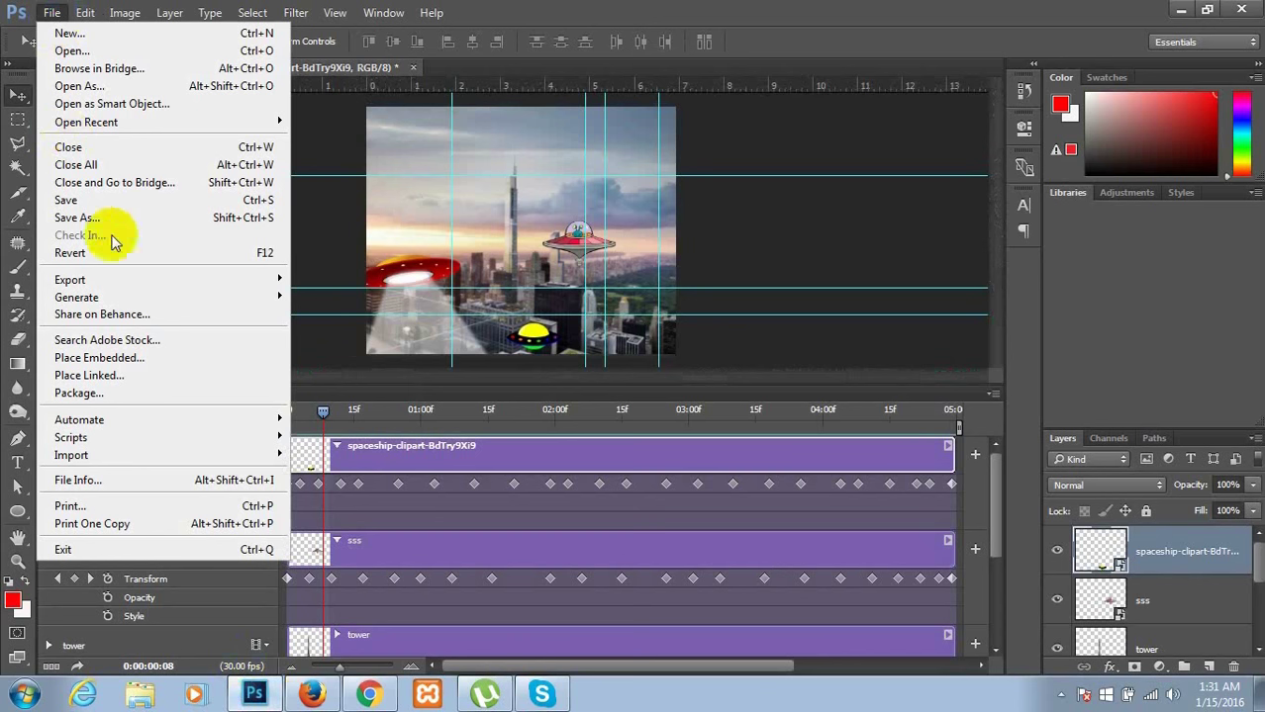
mouse_move(71, 280)
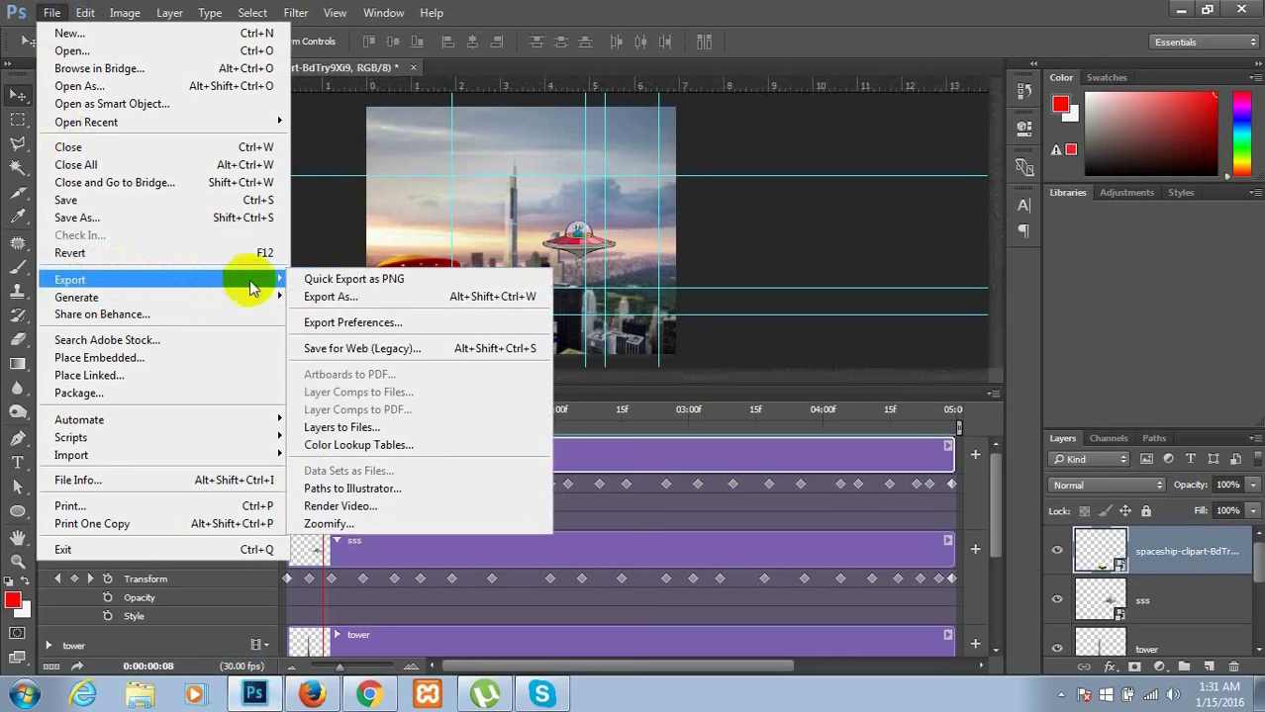
left_click(420, 347)
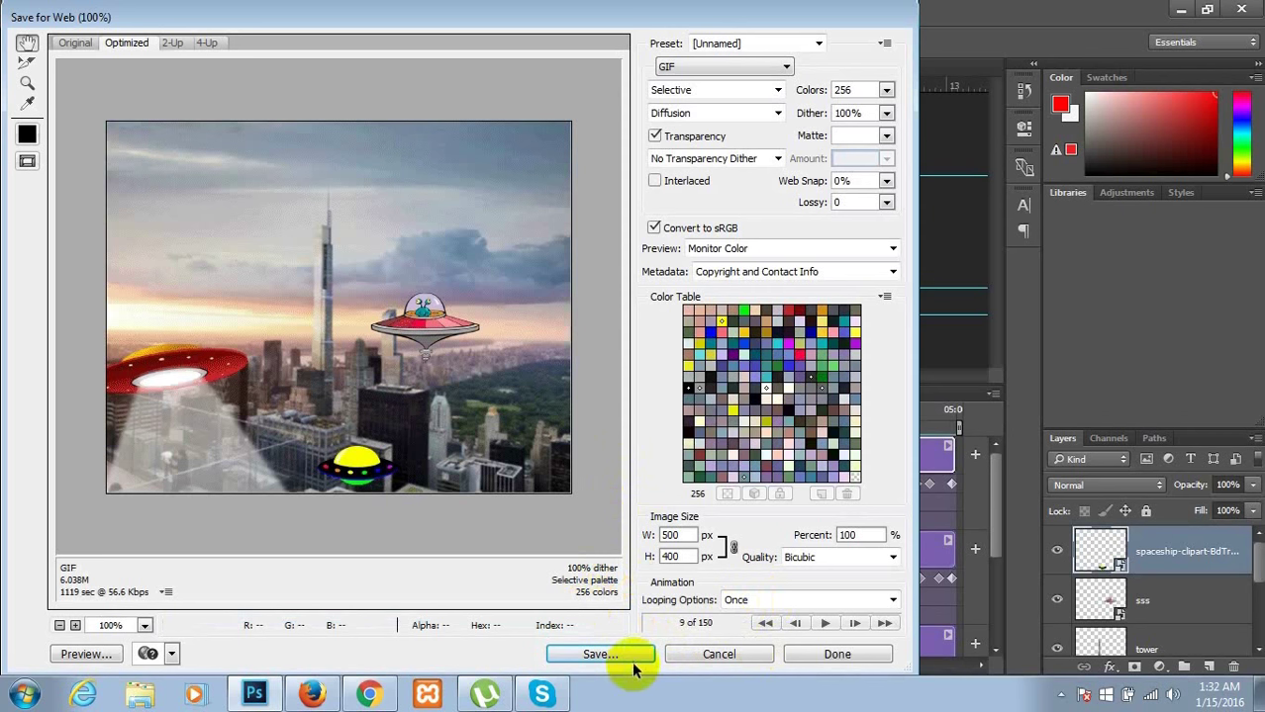
- Set the Looping Options to Forever
left_click(799, 600)
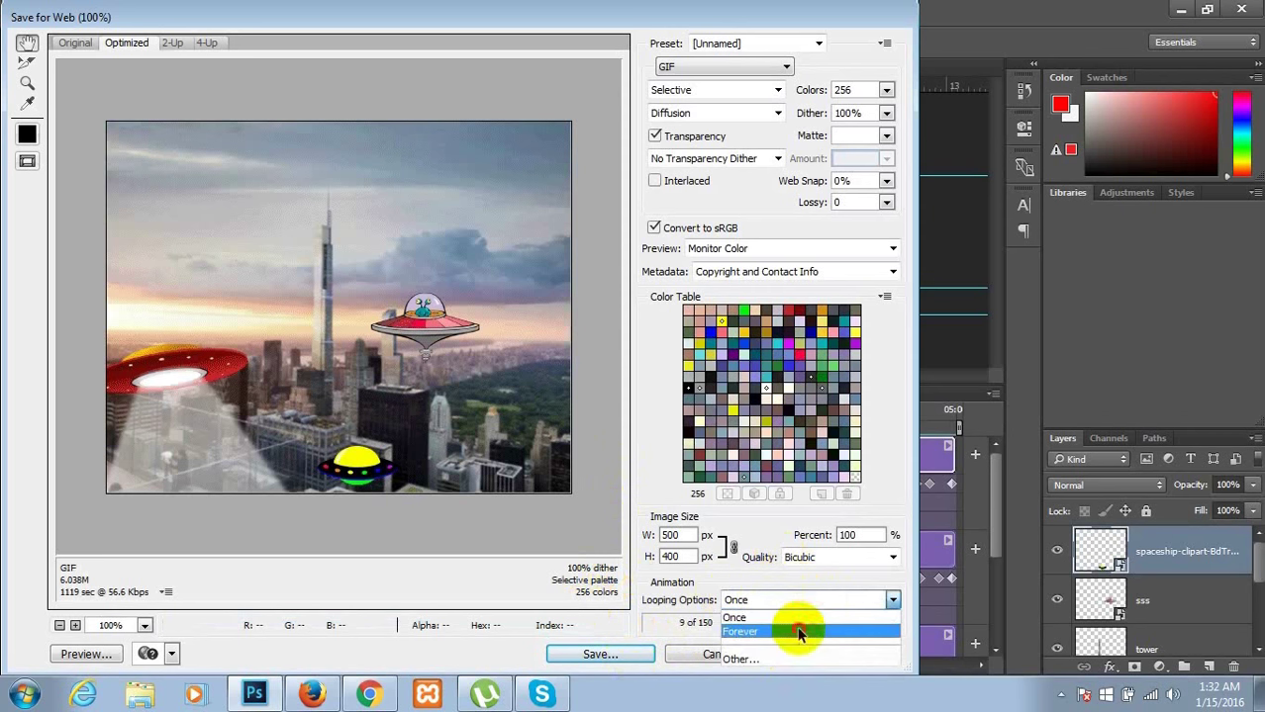
left_click(799, 632)
left_click(814, 604)
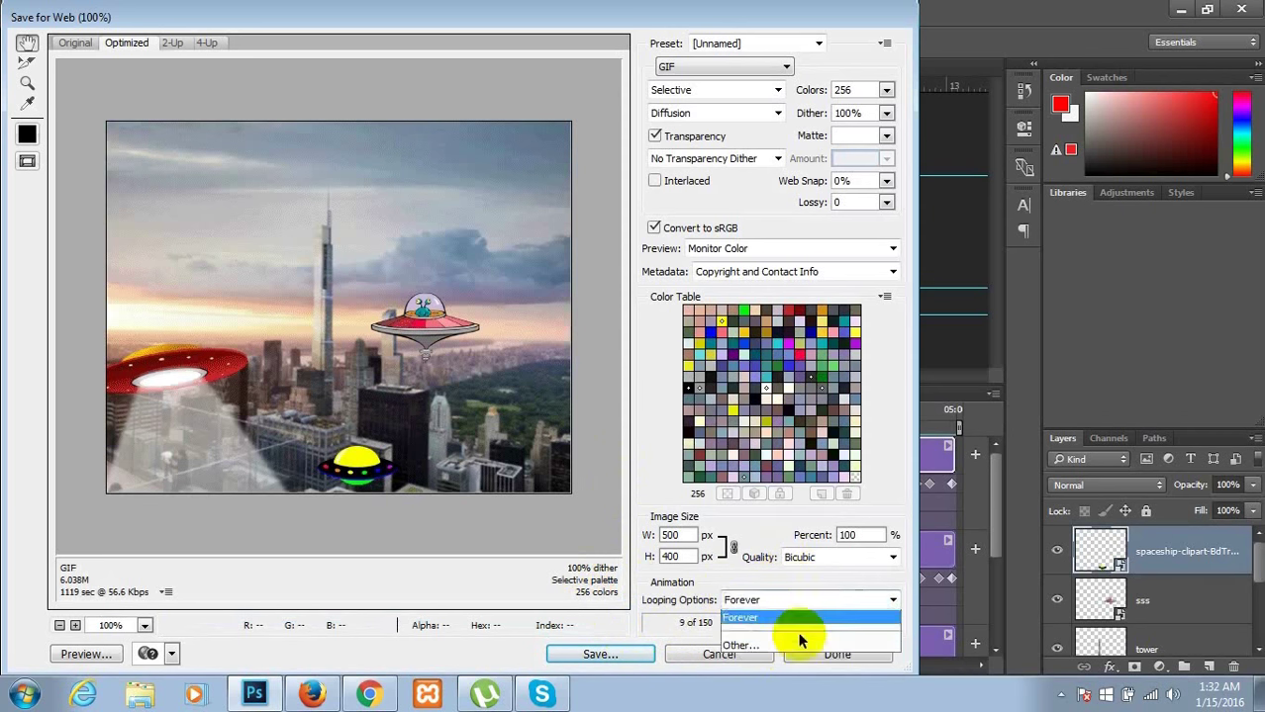
left_click(806, 603)
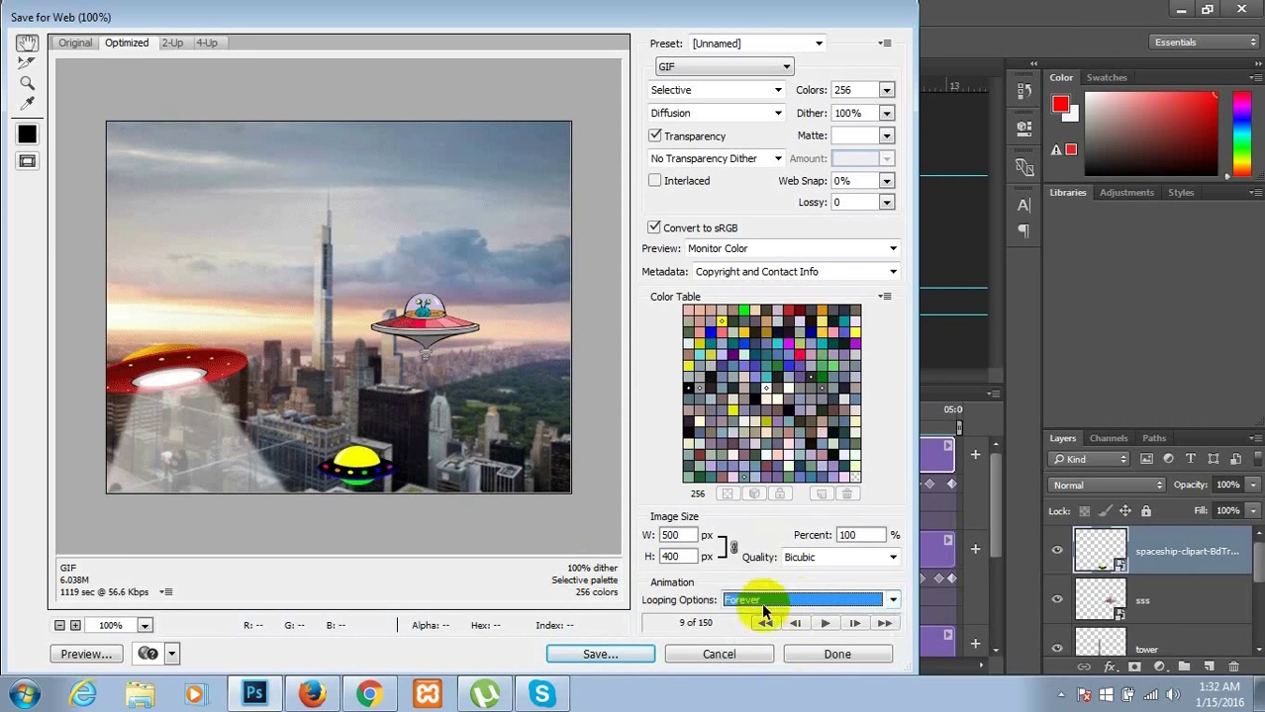
- Save the looping GIF to the Desktop as alien-ship-animation-forever.gif
left_click(627, 656)
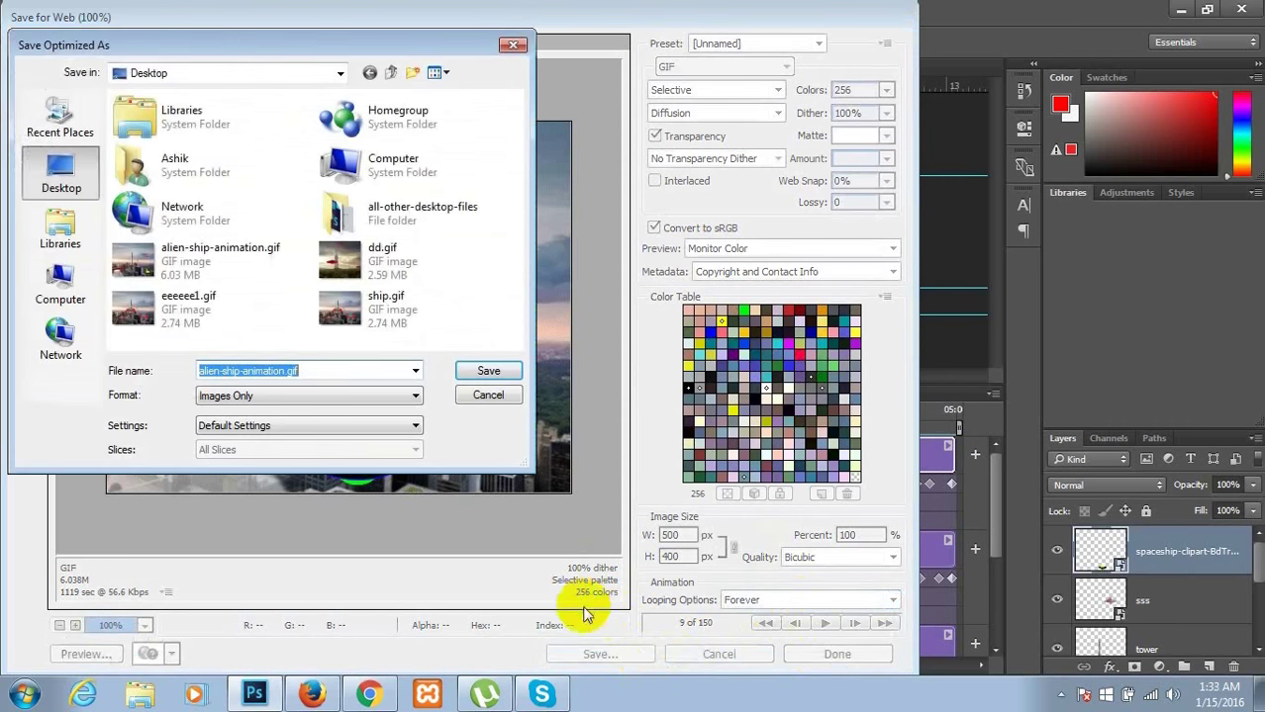
left_click(285, 371)
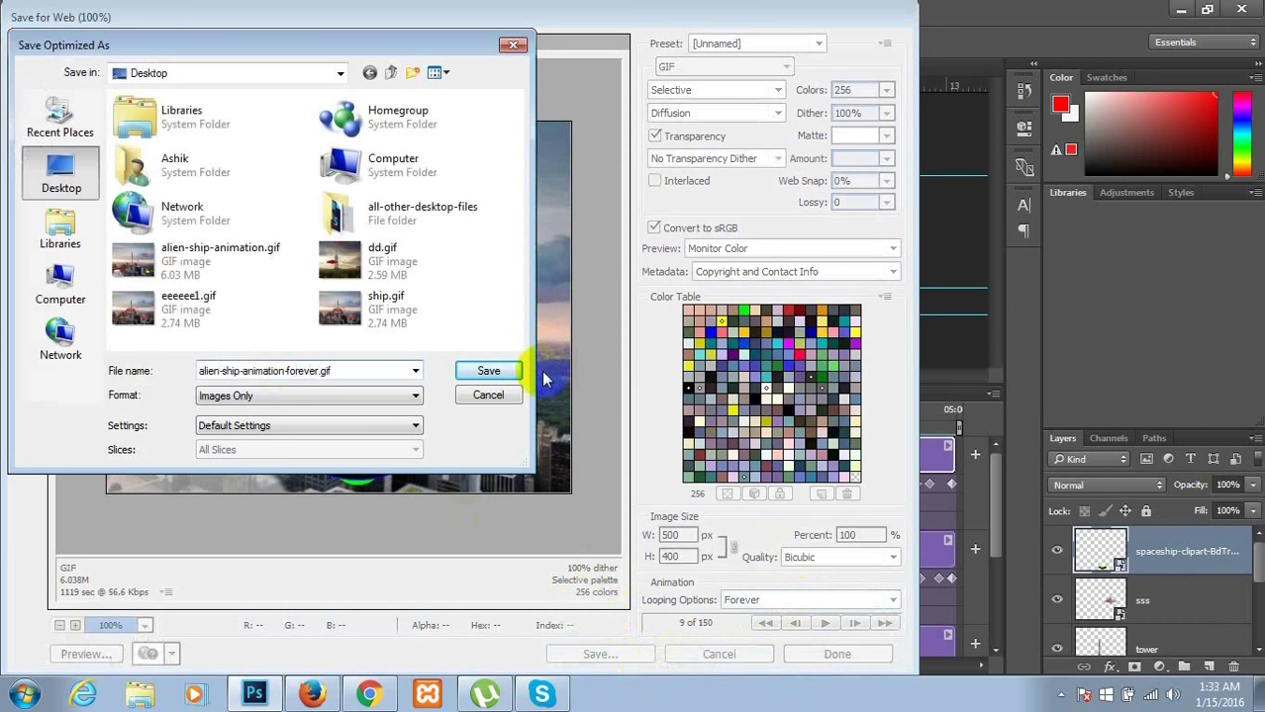
left_click(507, 371)
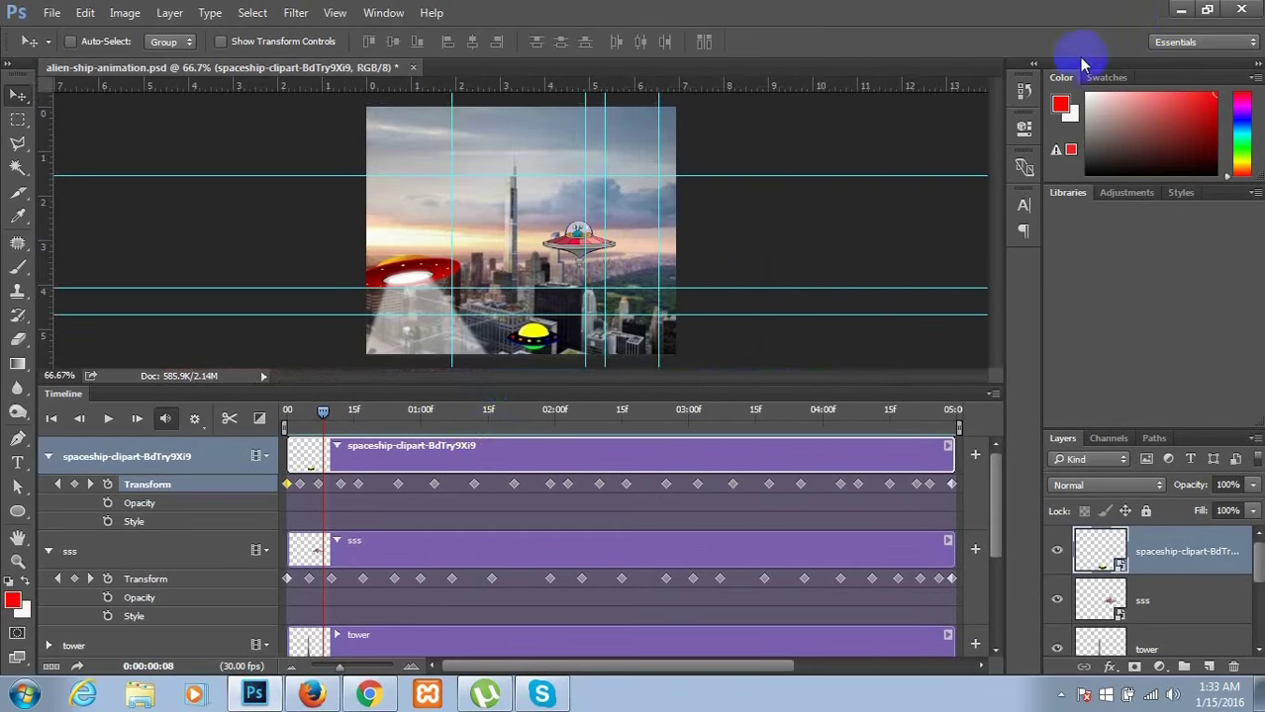
- Minimise Photoshop and open alien-ship-animation-forever.gif from the desktop in Firefox
left_click(1183, 14)
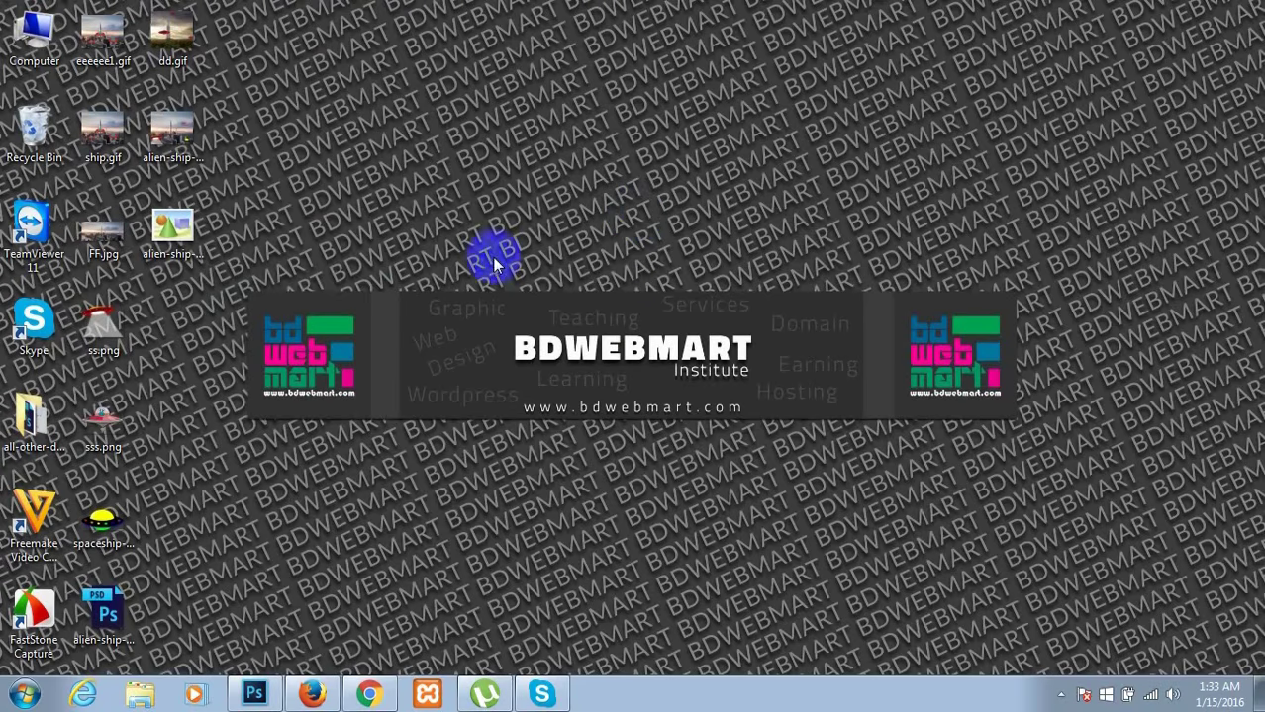
left_click(194, 244)
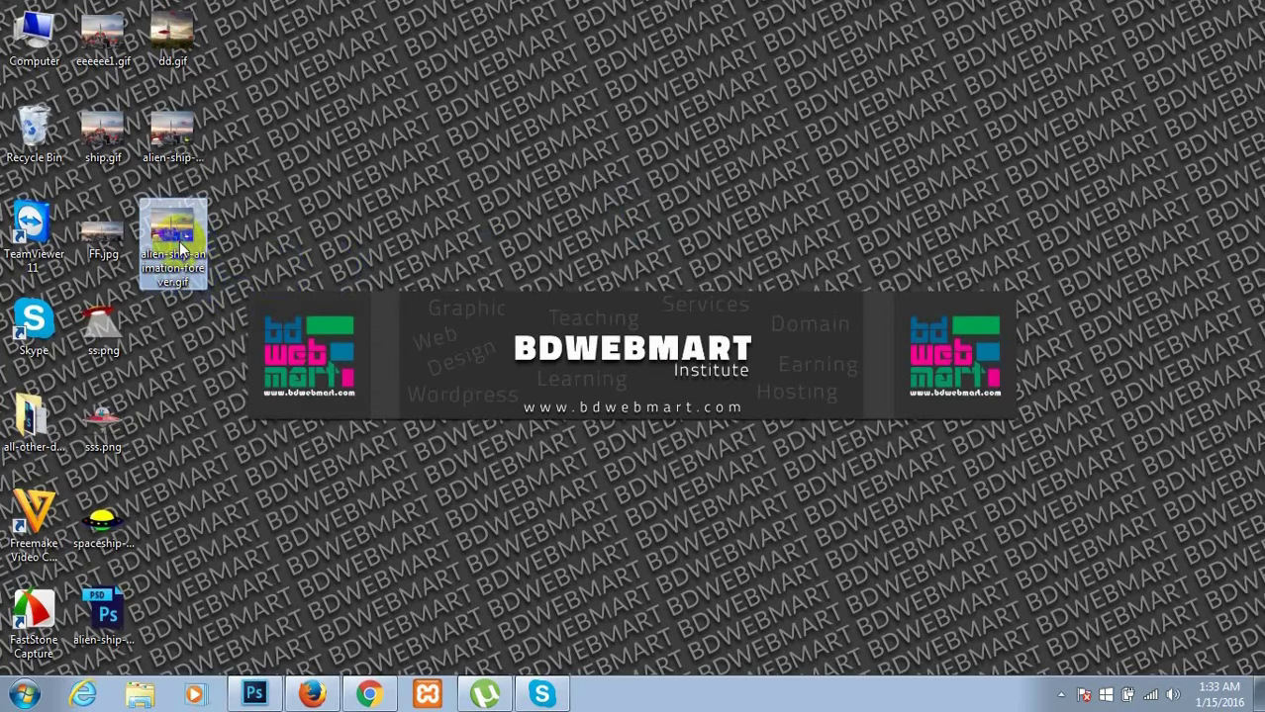
right_click(181, 251)
mouse_move(238, 441)
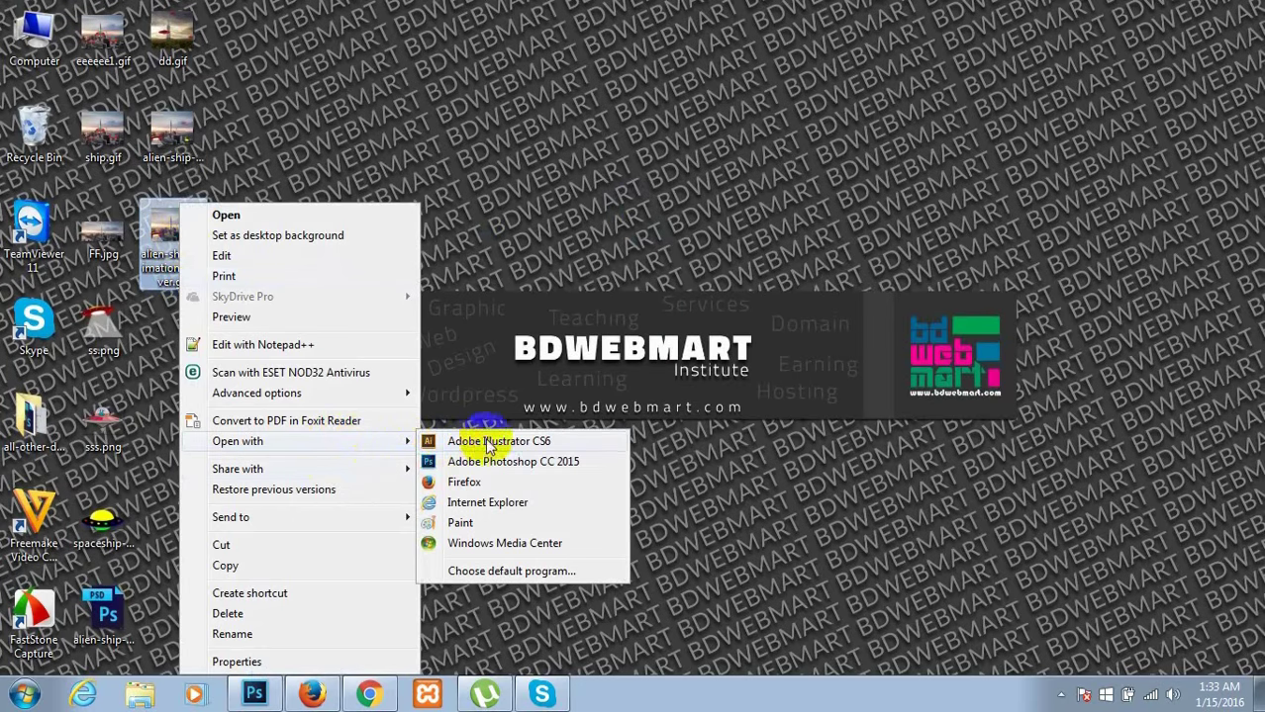
left_click(547, 480)
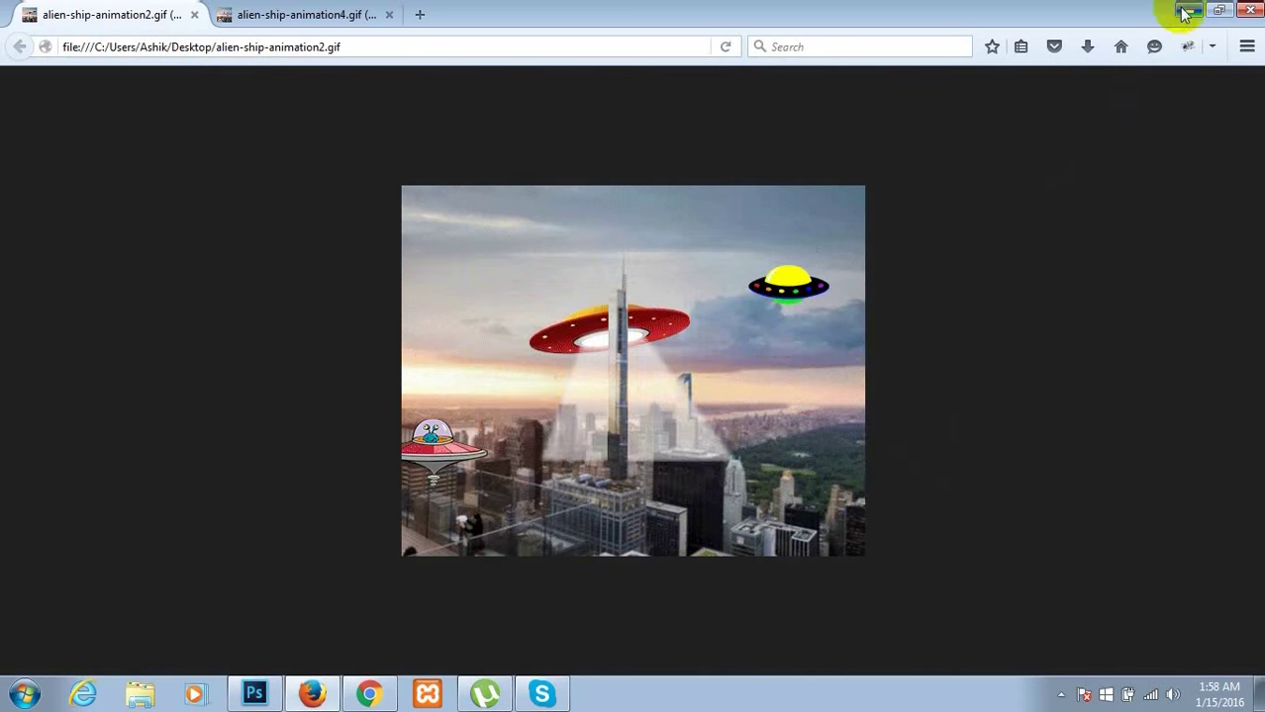
- Minimise Firefox and bring the Photoshop document back into view
left_click(1188, 9)
left_click(257, 693)
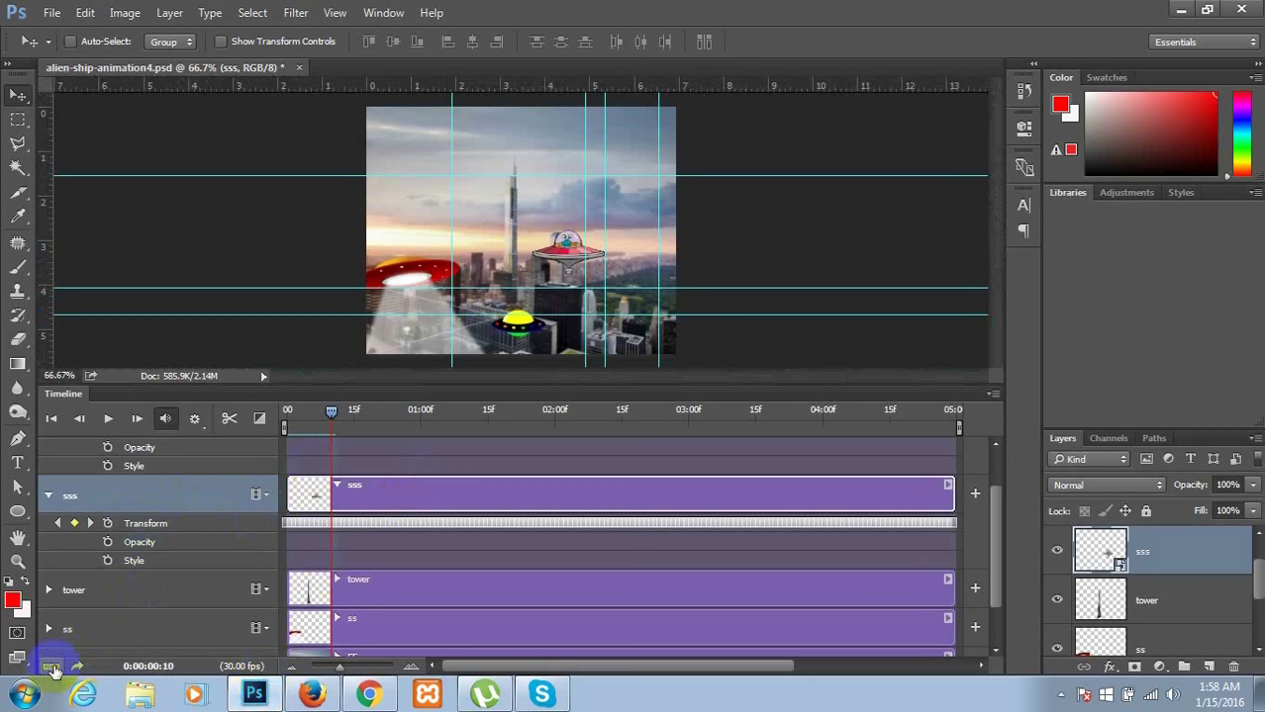
- Convert the Timeline to Frame Animation and confirm with Continue
left_click(53, 666)
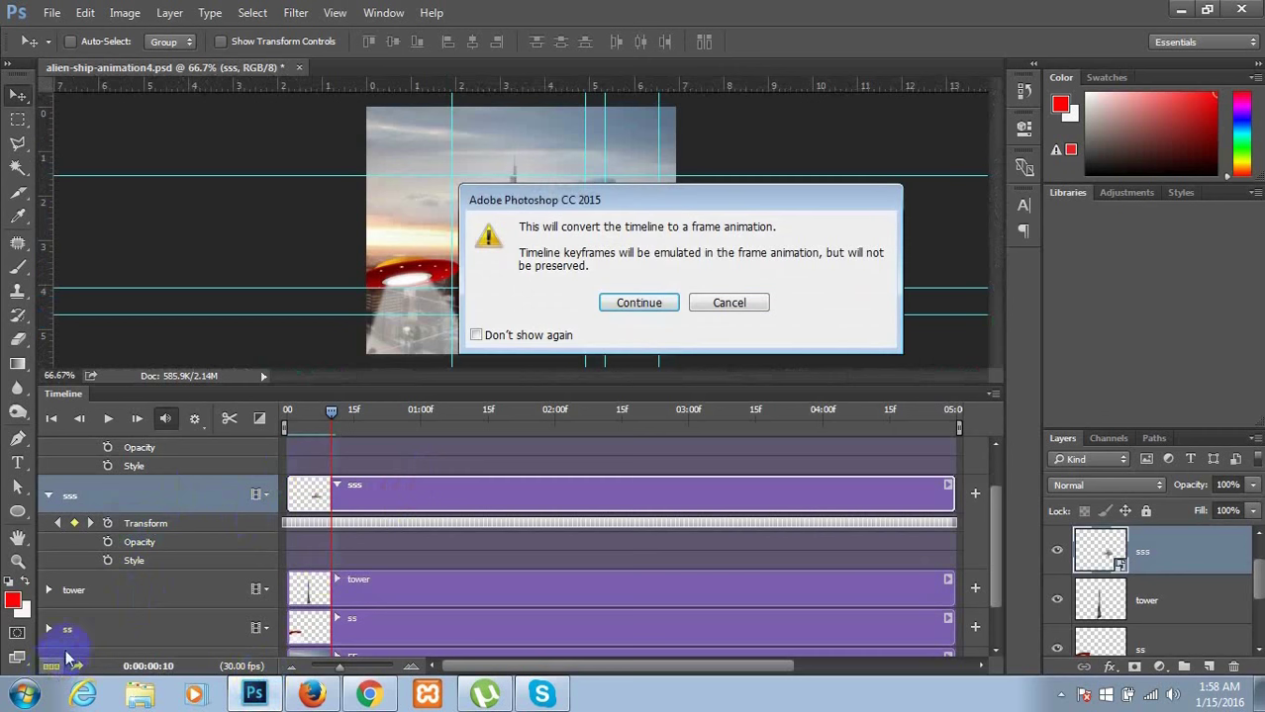
left_click(622, 305)
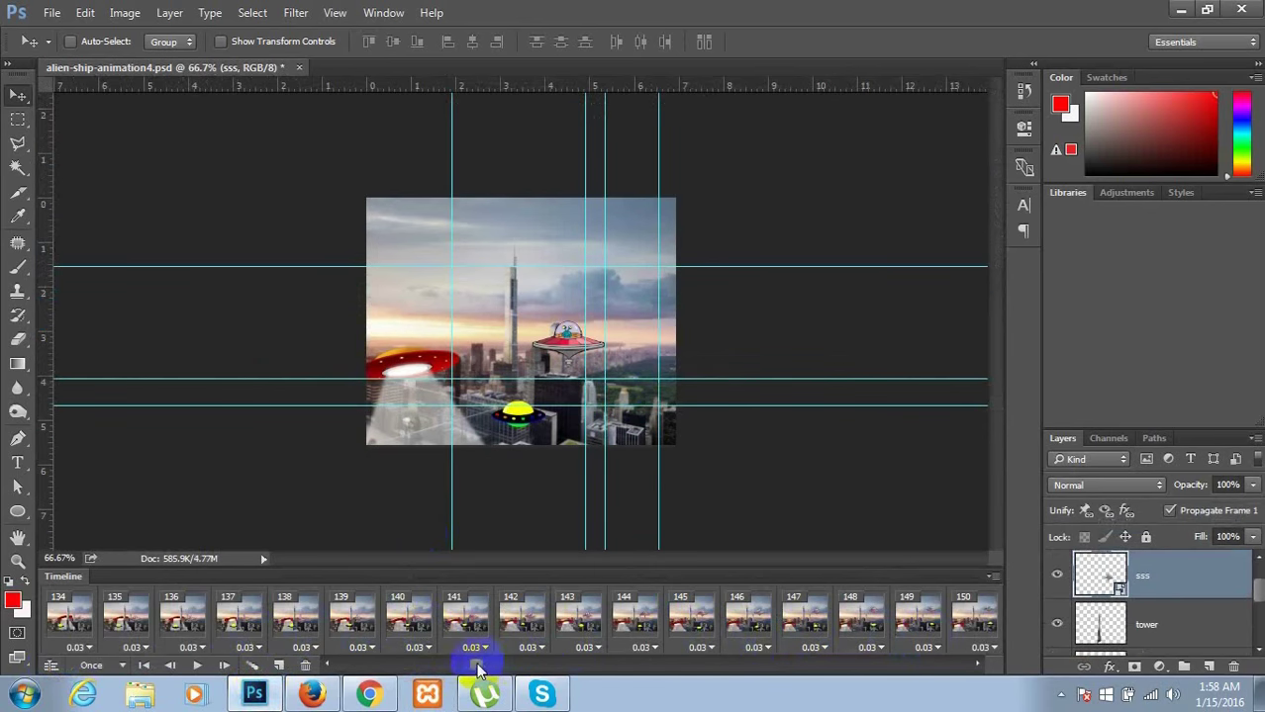
- Give the first animation frame a 0.1-second delay
left_click_drag(477, 667, 332, 667)
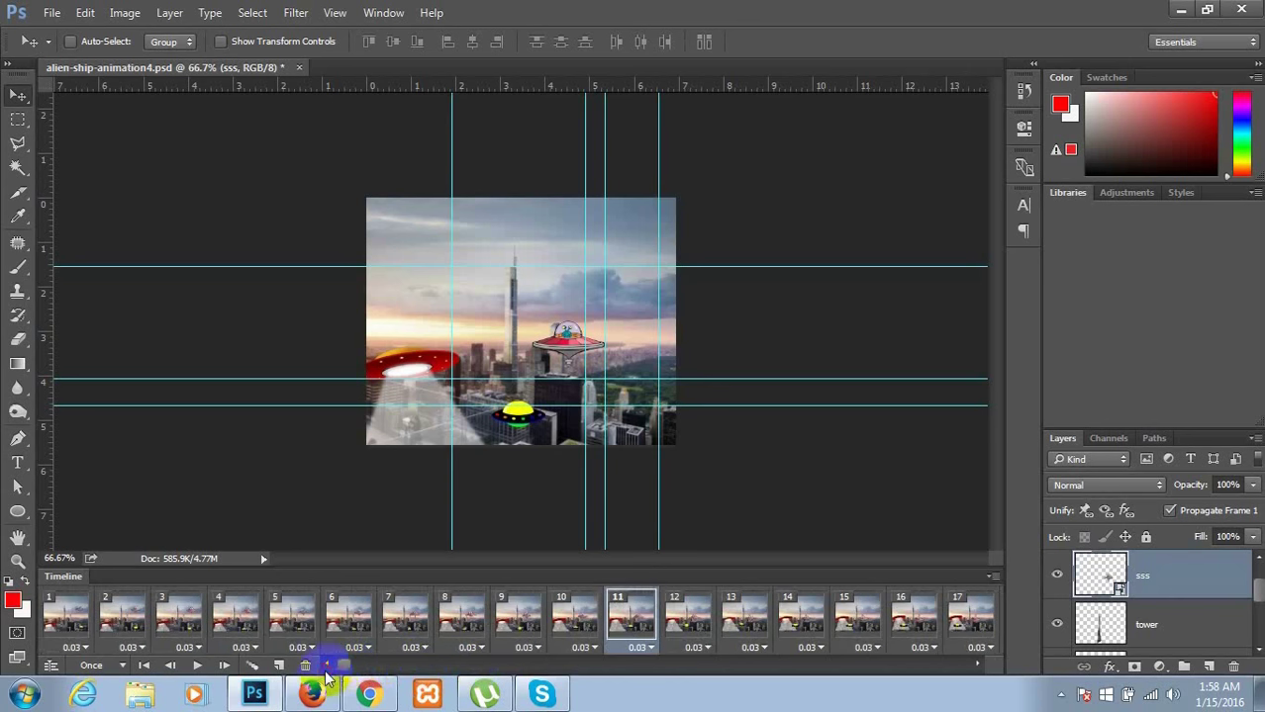
left_click(136, 623)
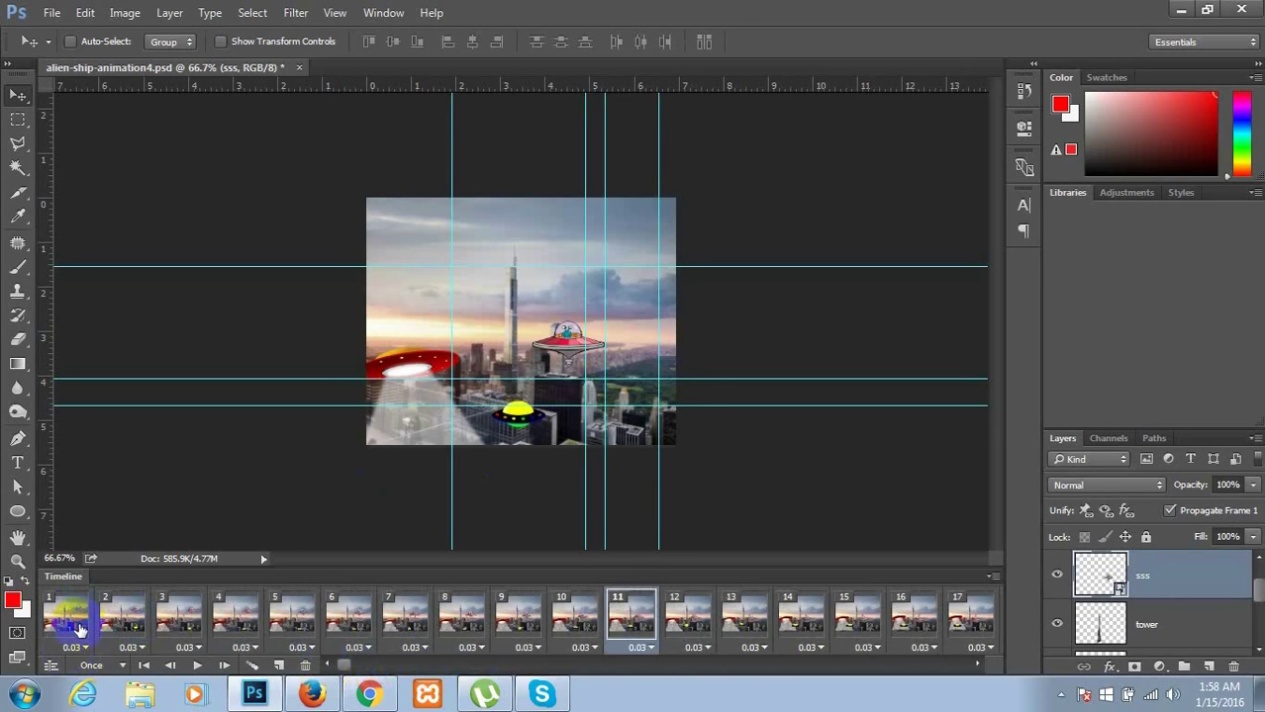
left_click(81, 628)
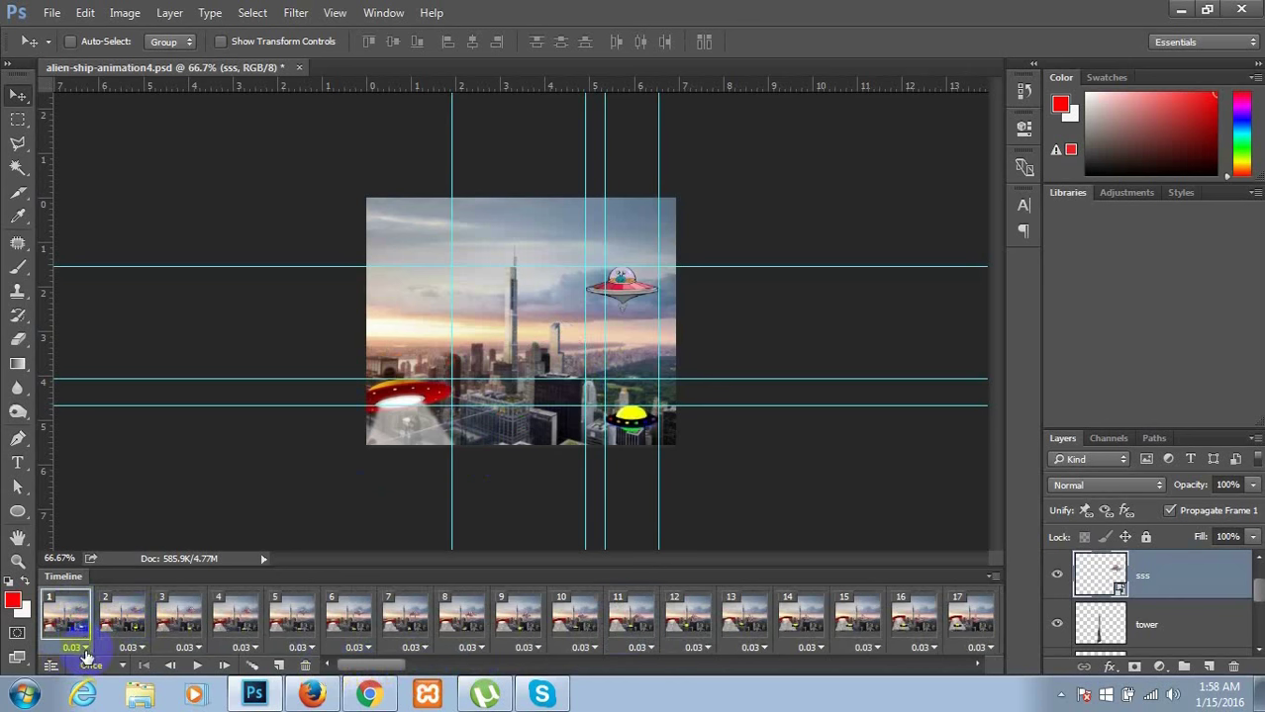
left_click(86, 653)
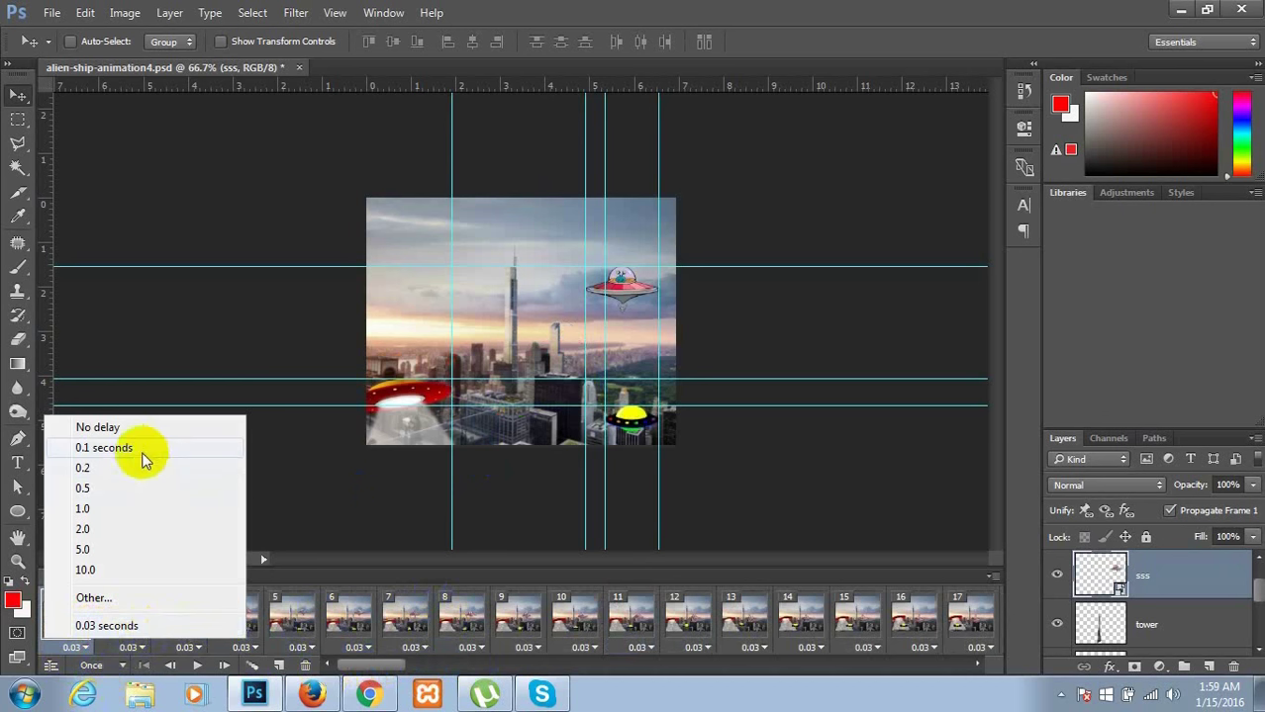
left_click(297, 491)
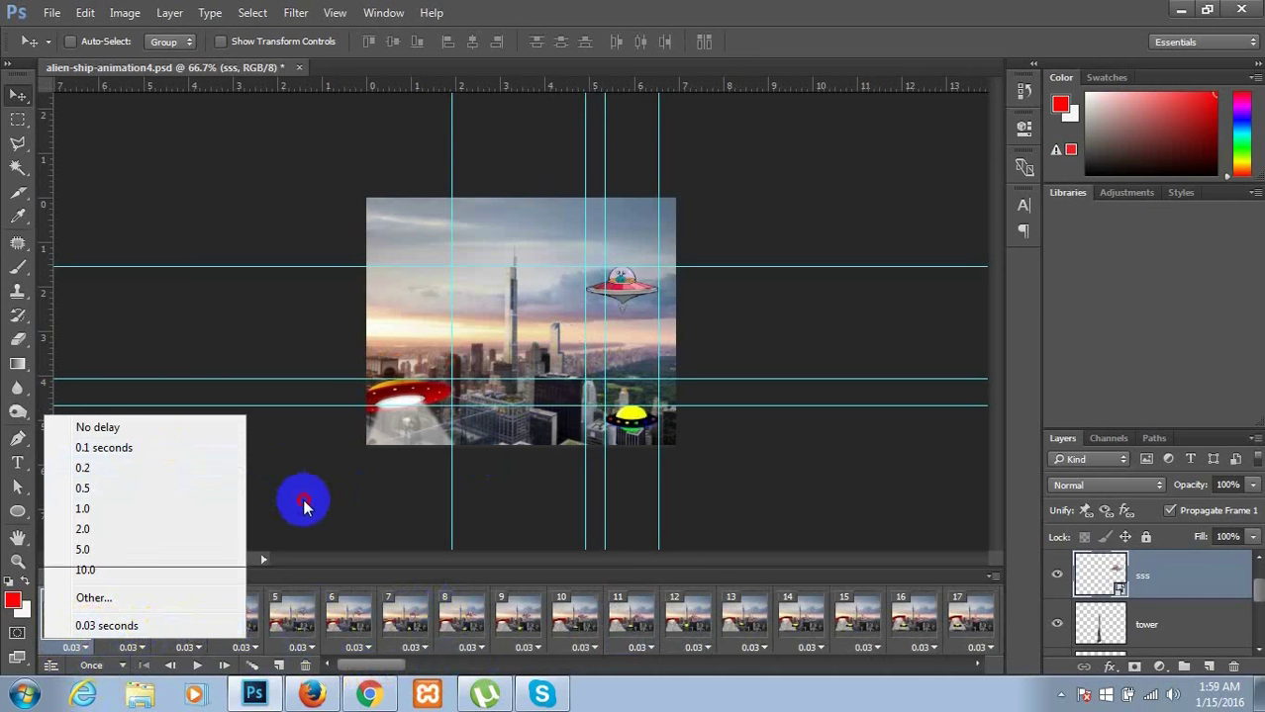
left_click(77, 648)
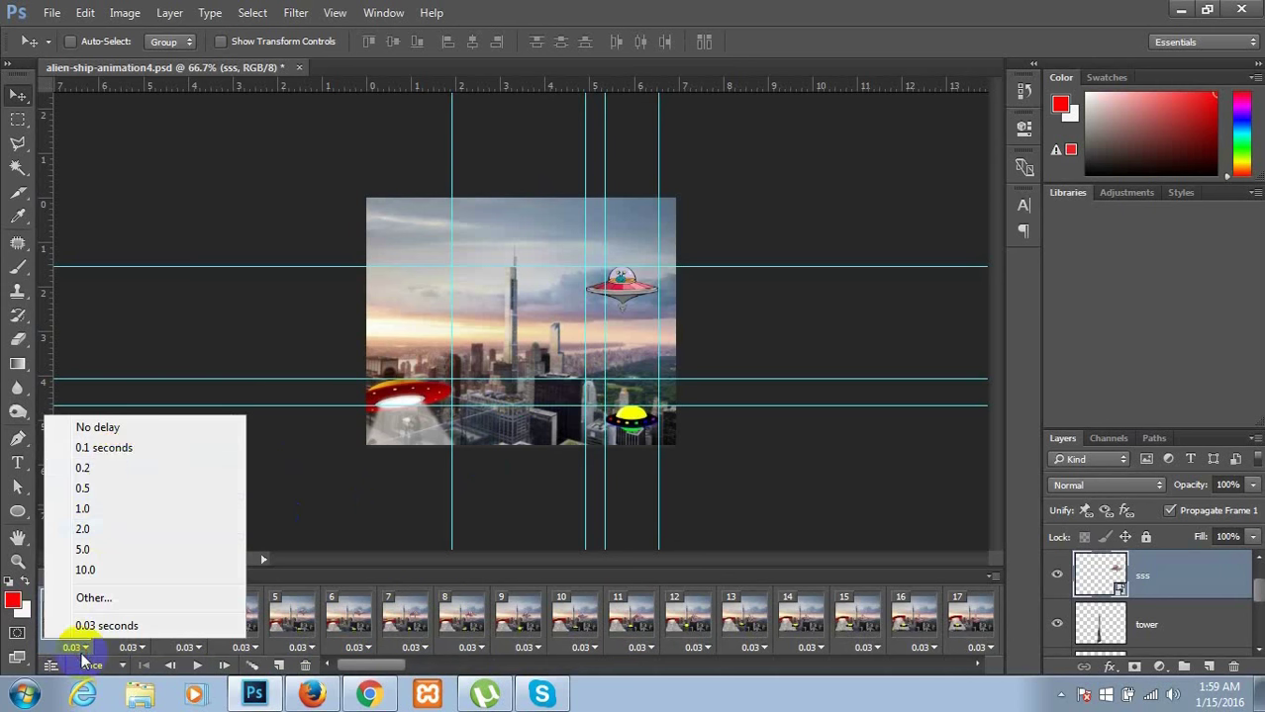
left_click(126, 451)
- Select frames 1 through 150 and set all their delays to 0.1 seconds
left_click(52, 639)
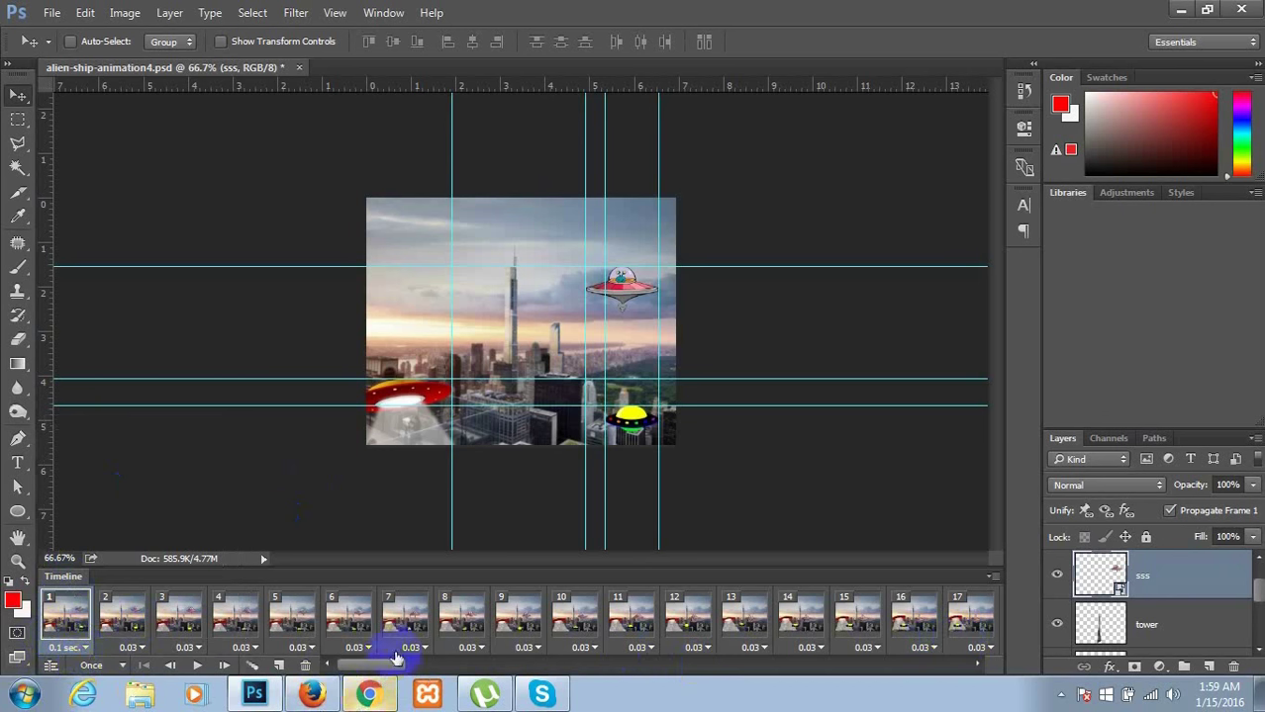
left_click(205, 644)
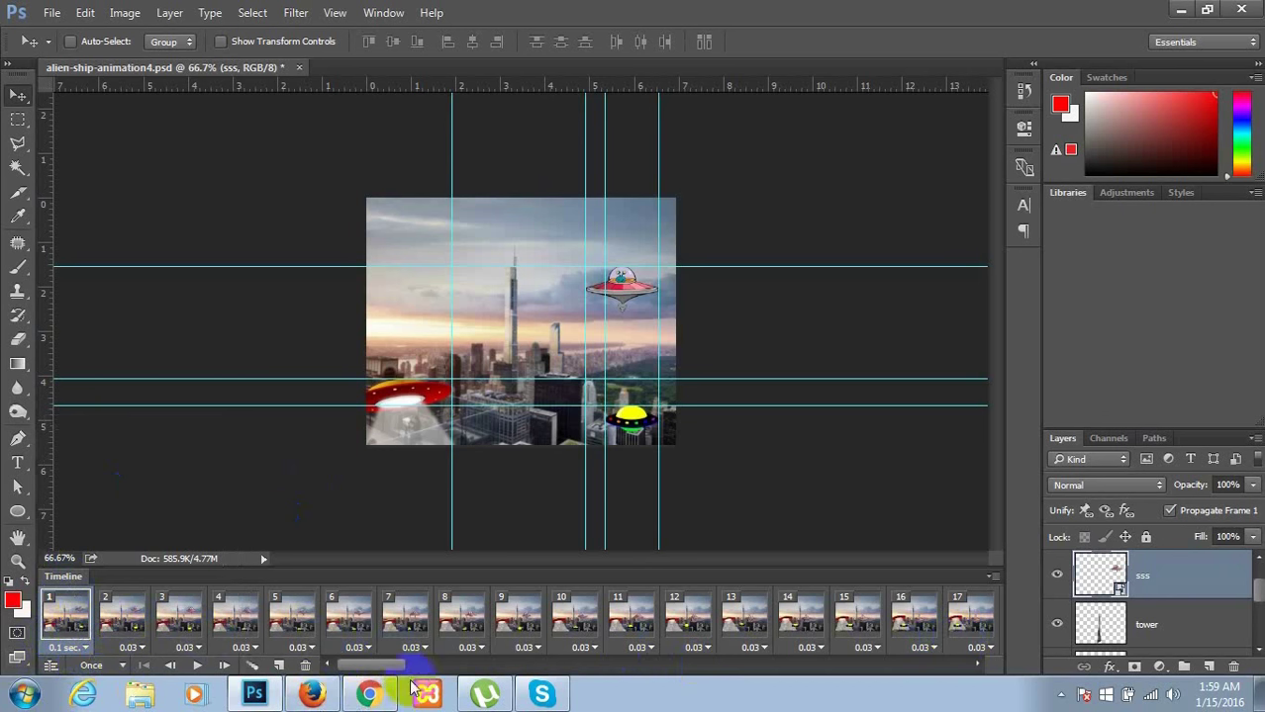
left_click(371, 668)
mouse_move(371, 670)
left_mouse_down()
mouse_move(991, 673)
mouse_move(973, 670)
left_mouse_up()
left_click(943, 674)
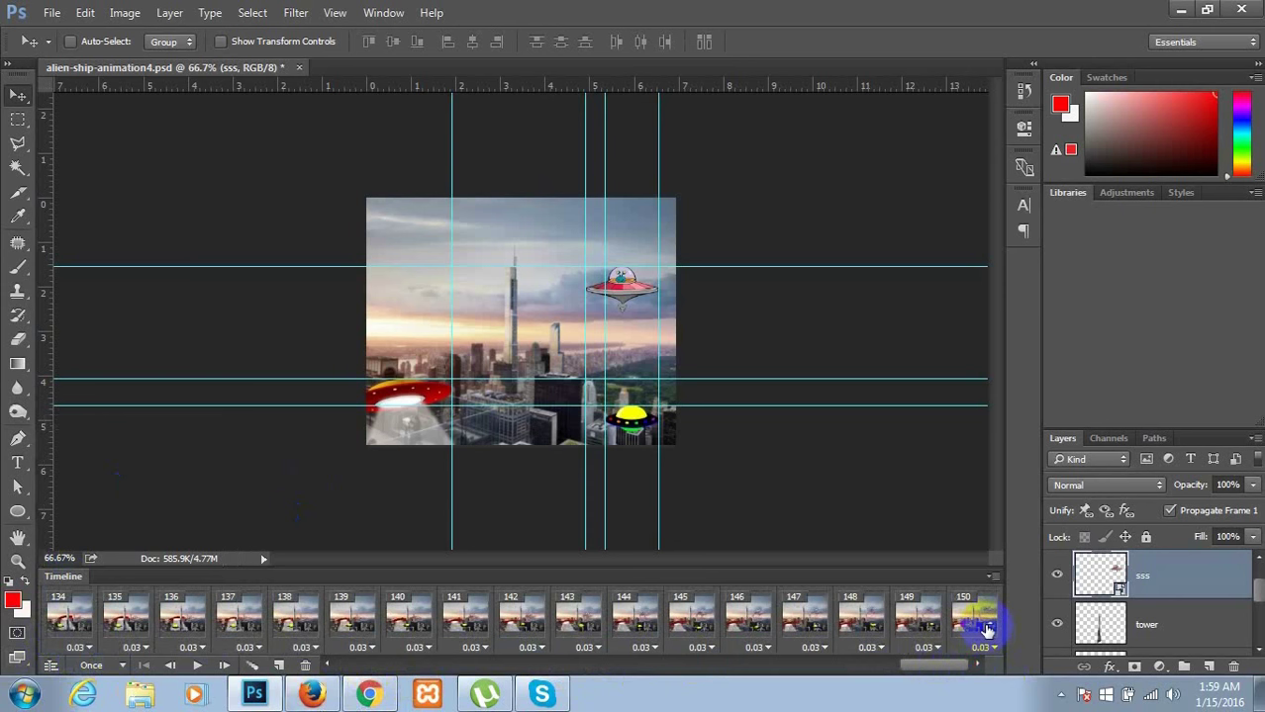
left_click(986, 629, "shift")
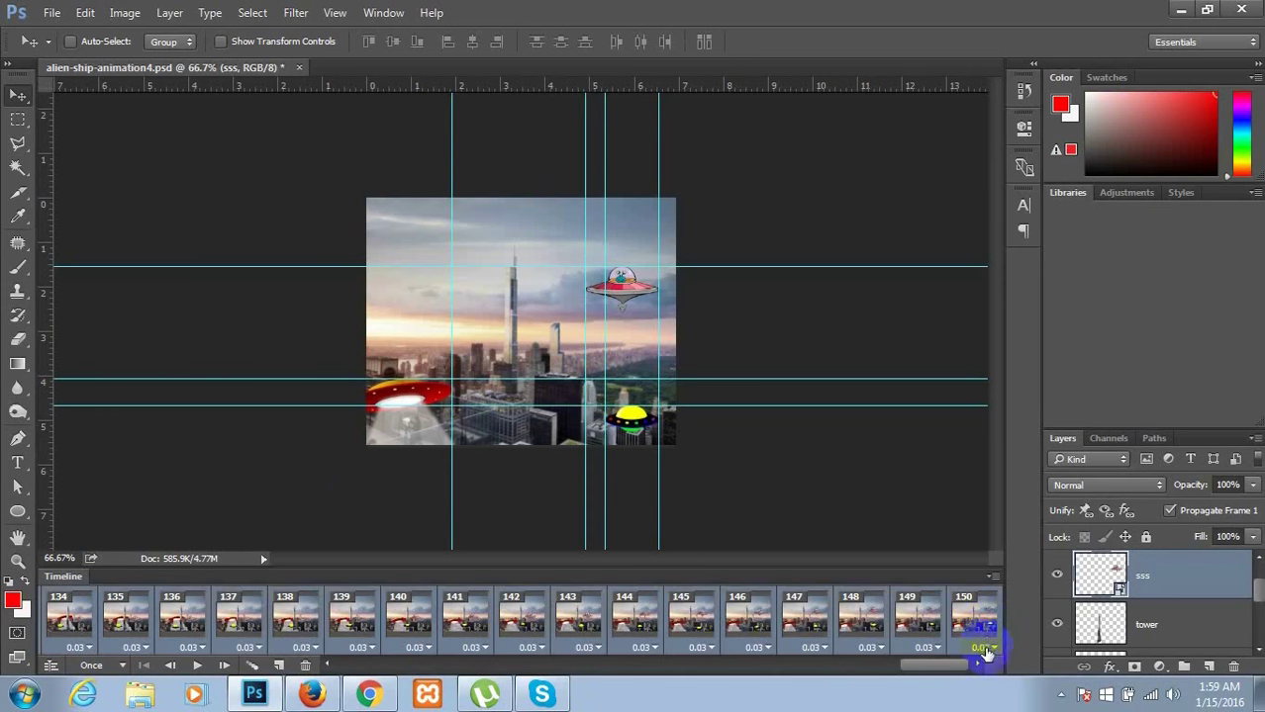
left_click(988, 651)
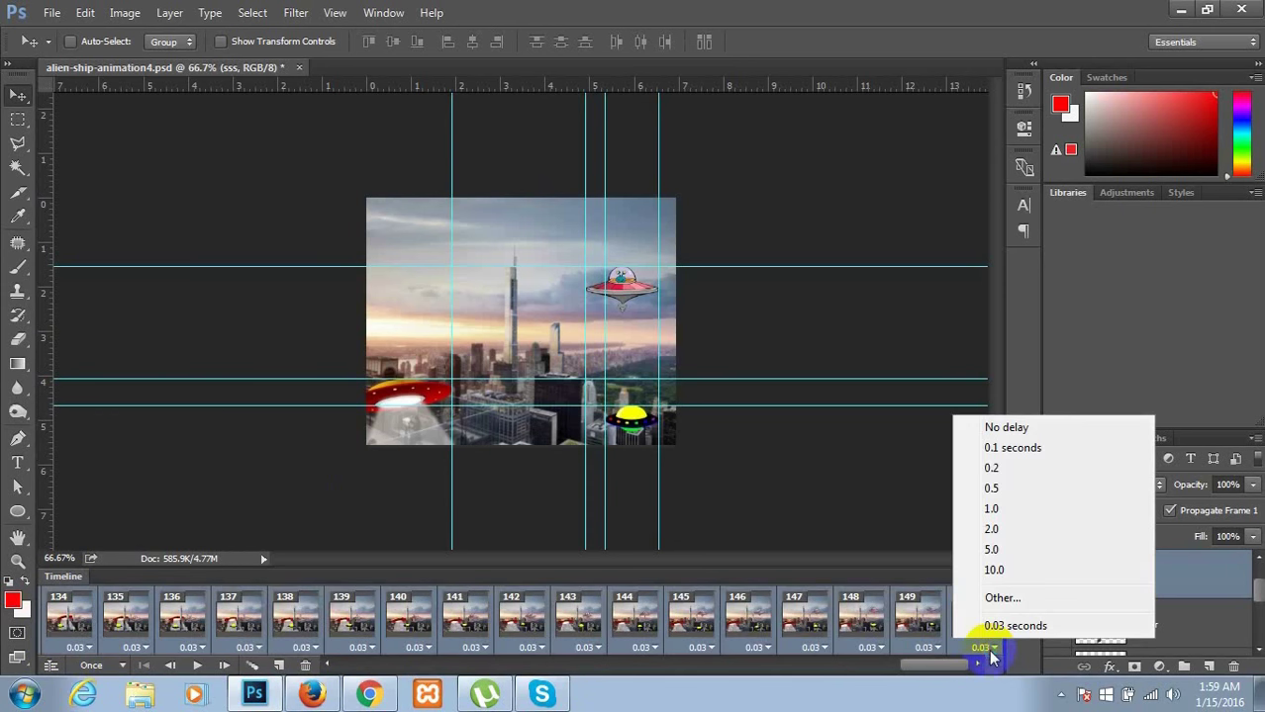
left_click(1039, 443)
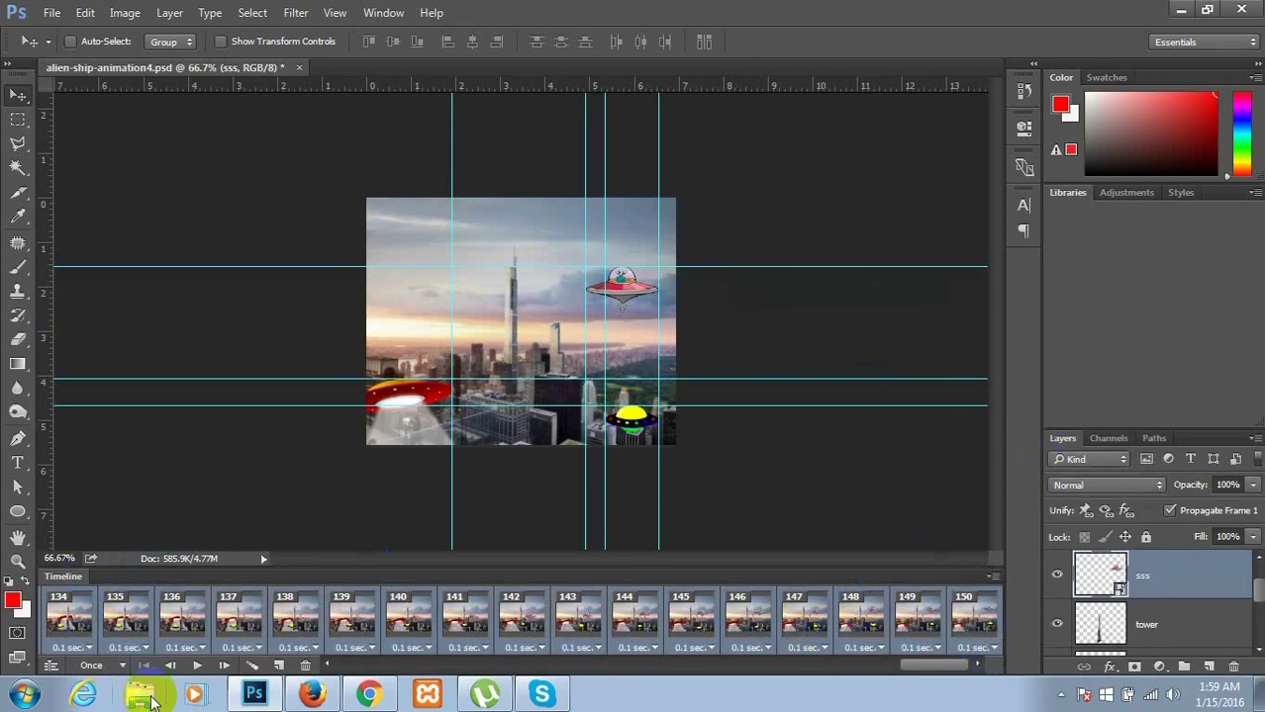
- Play the animation to preview the 0.1-second timing, then stop playback
left_click(200, 665)
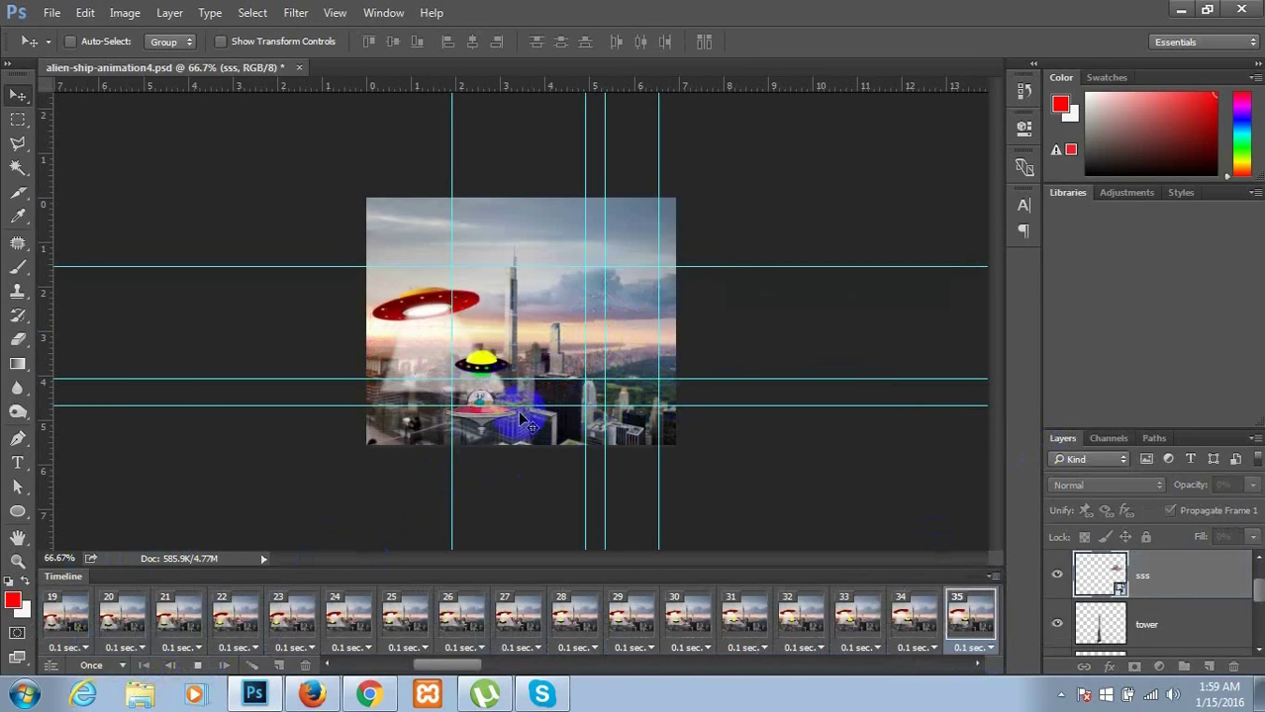
key("space")
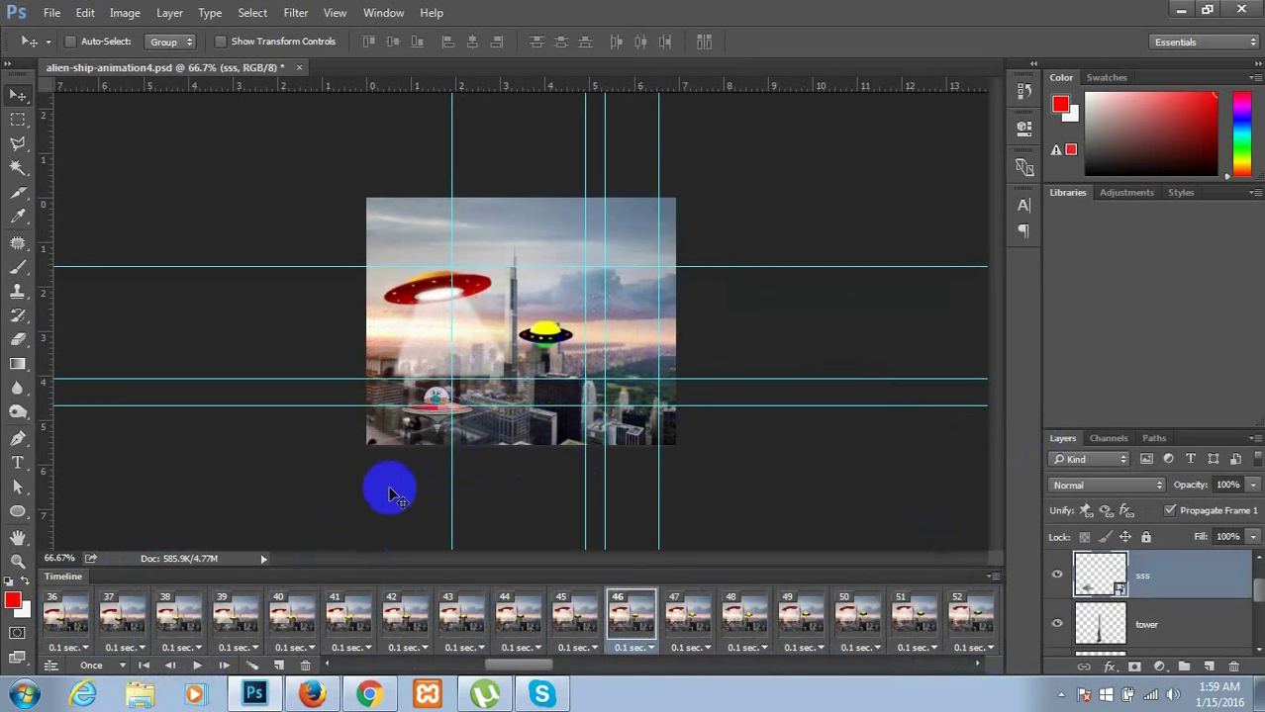
left_click(52, 13)
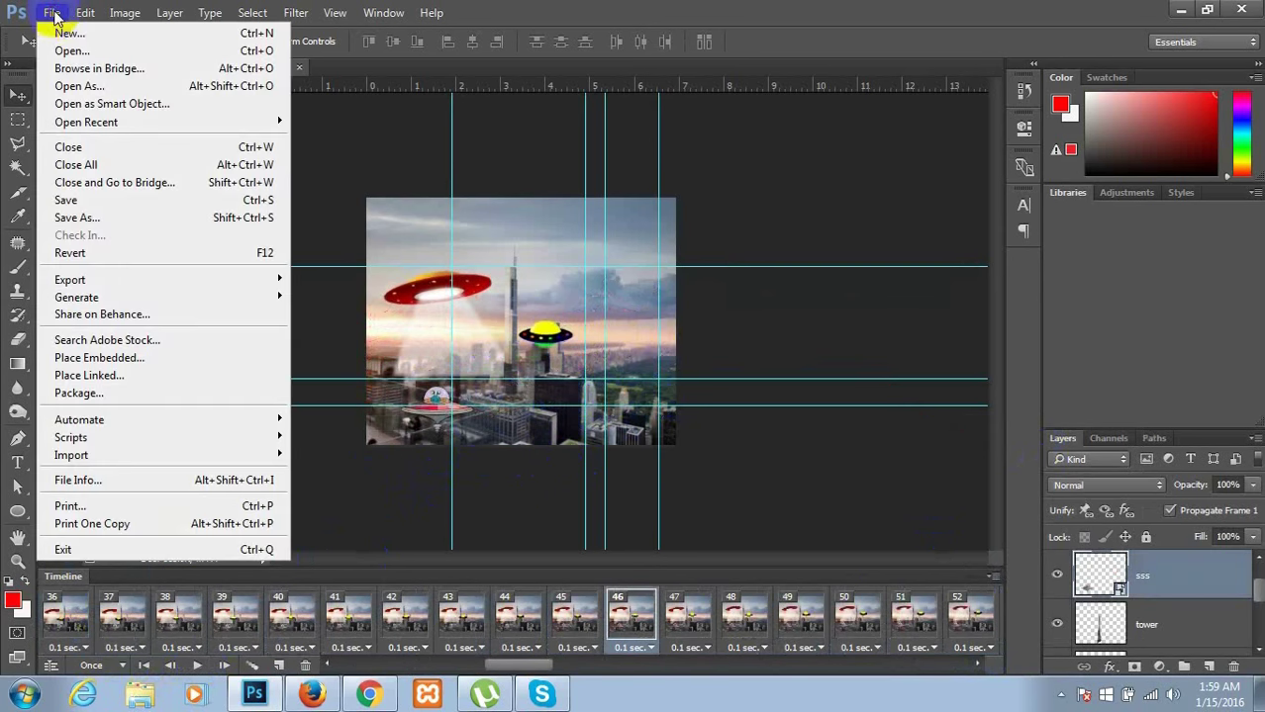
mouse_move(70, 280)
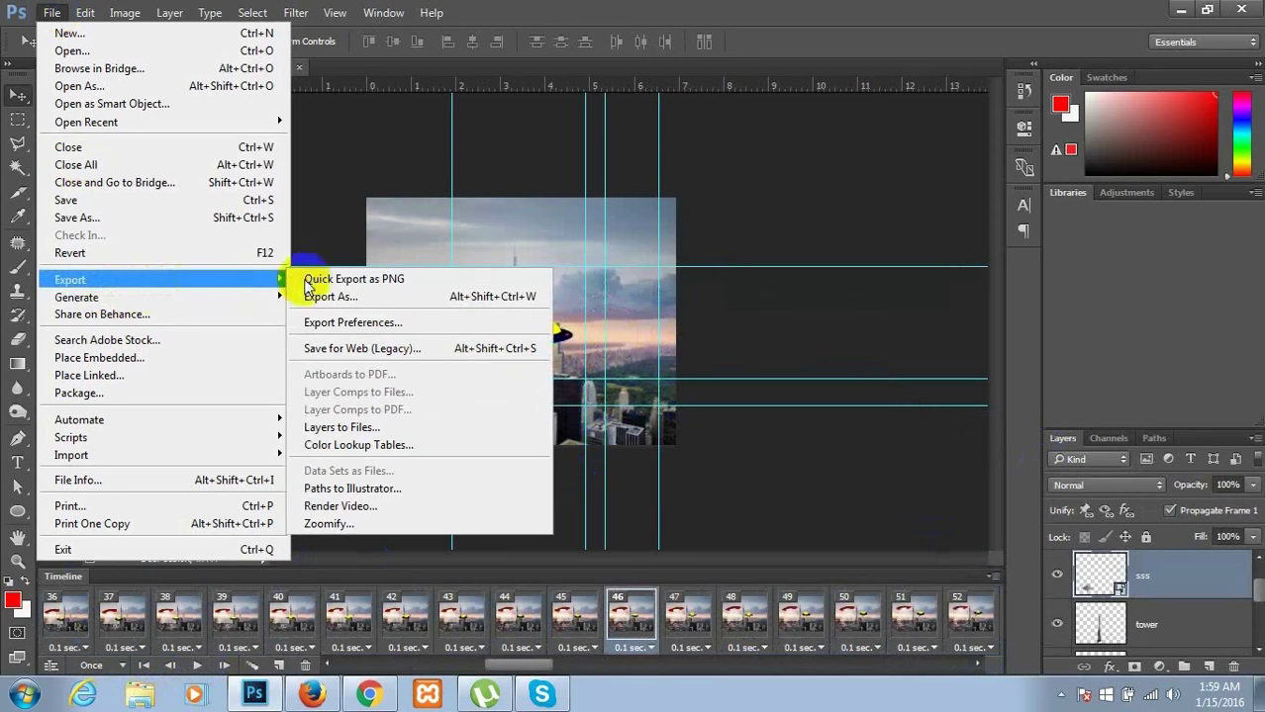
- In Save for Web (Legacy), set the GIF's Looping Options to Forever
left_click(386, 351)
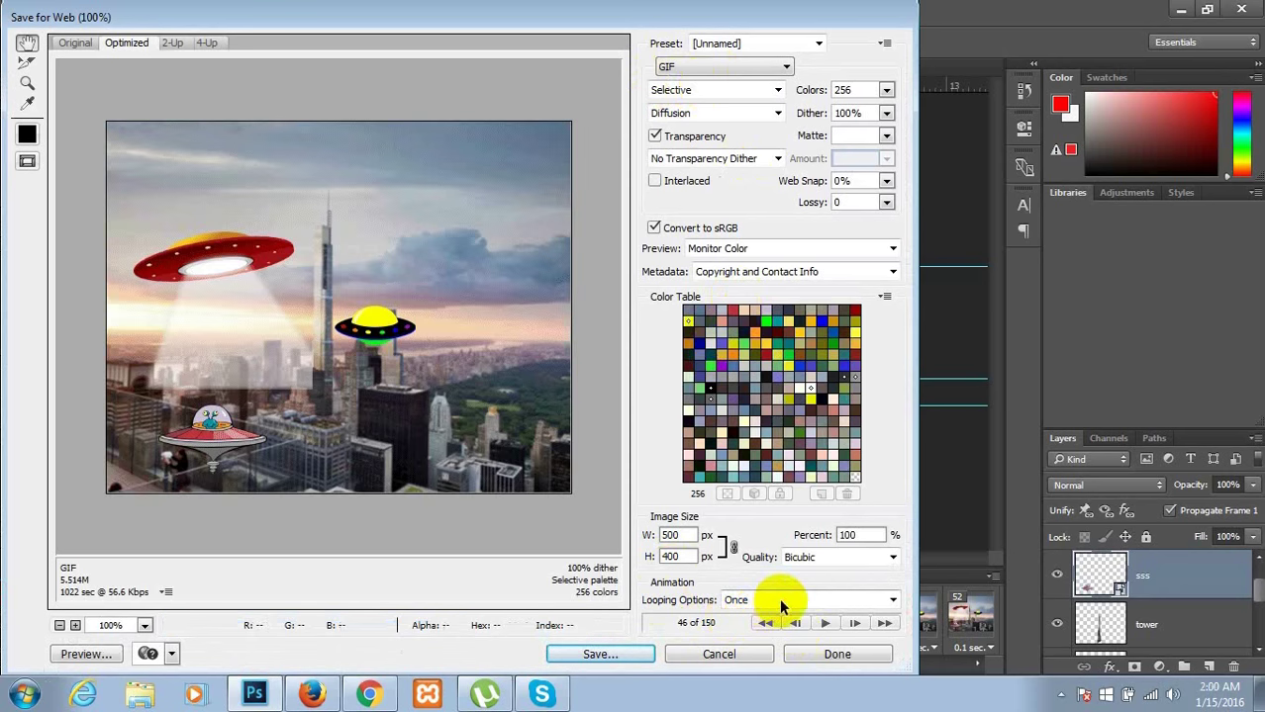
left_click(791, 601)
left_click(758, 632)
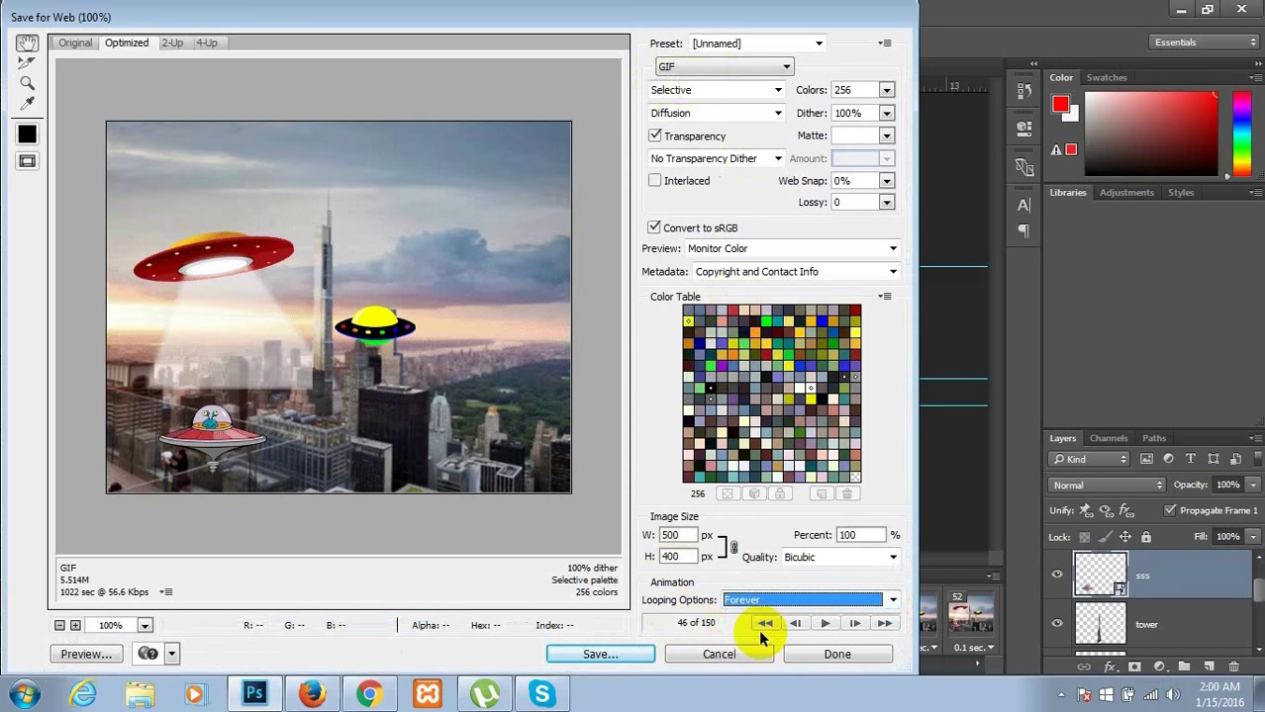
- Save the optimized GIF to the Desktop as alien-ship-animation10.gif
left_click(624, 658)
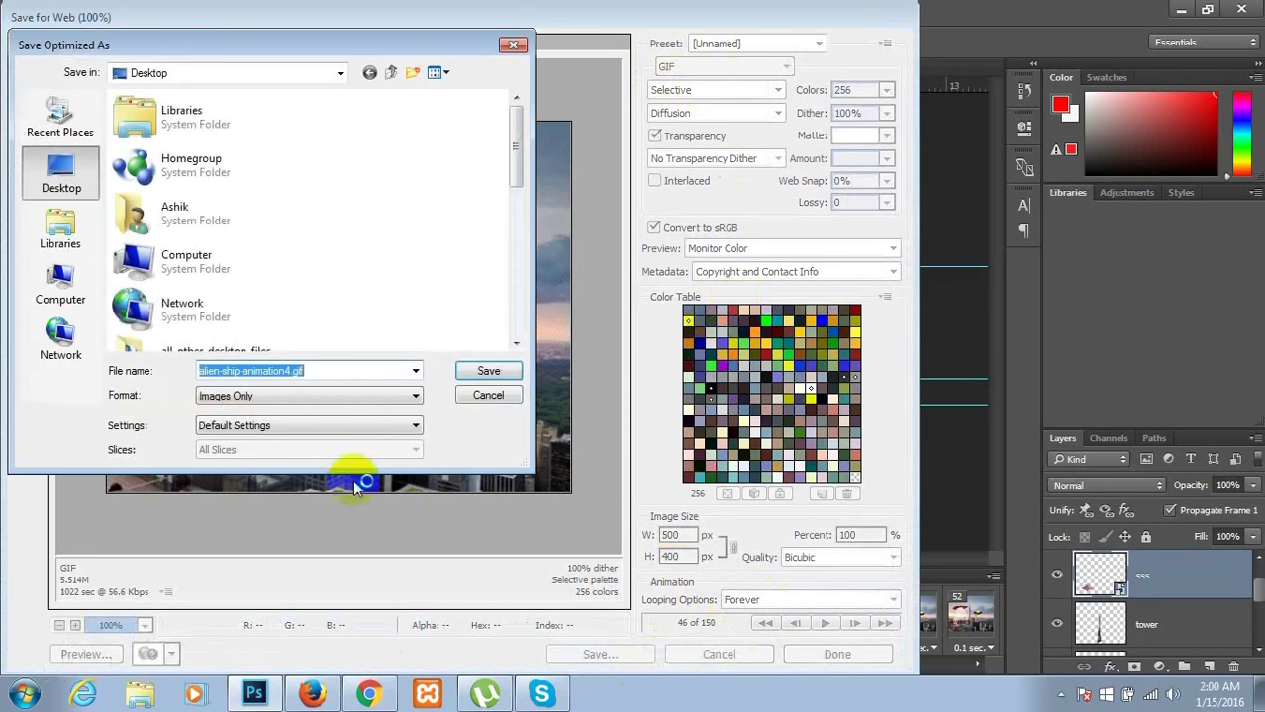
left_click(288, 370)
type("10")
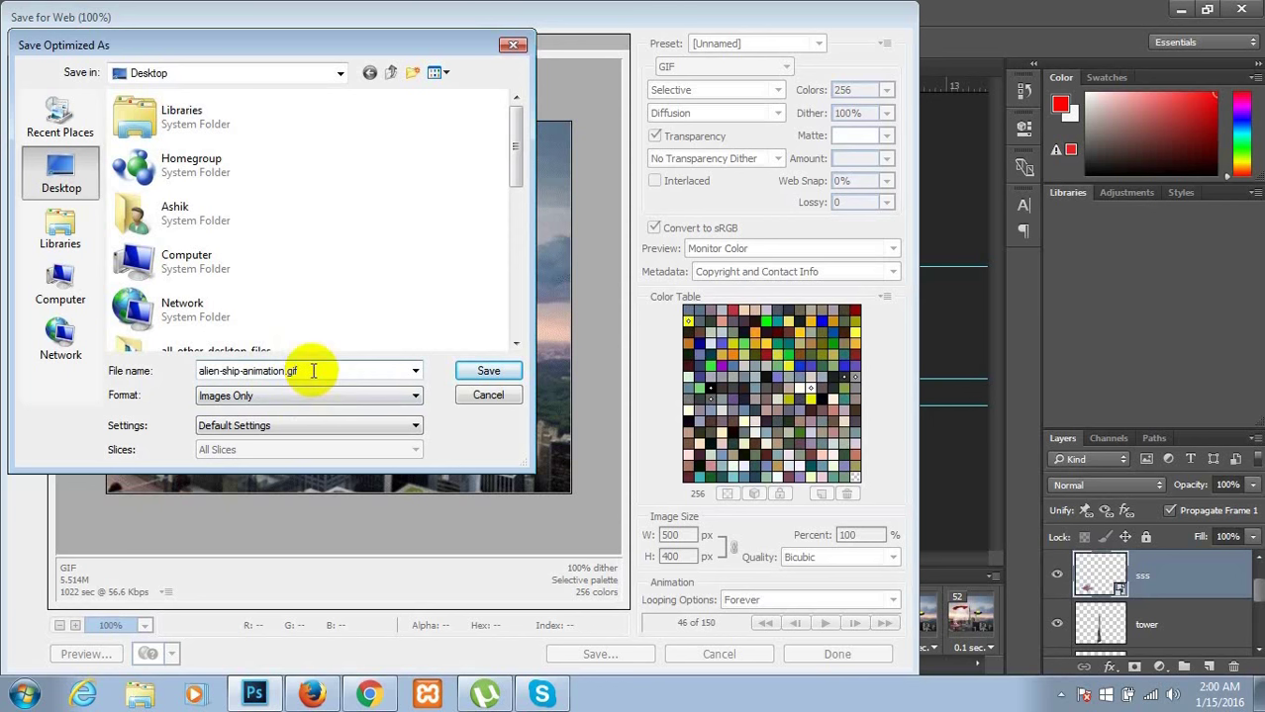
left_click(485, 371)
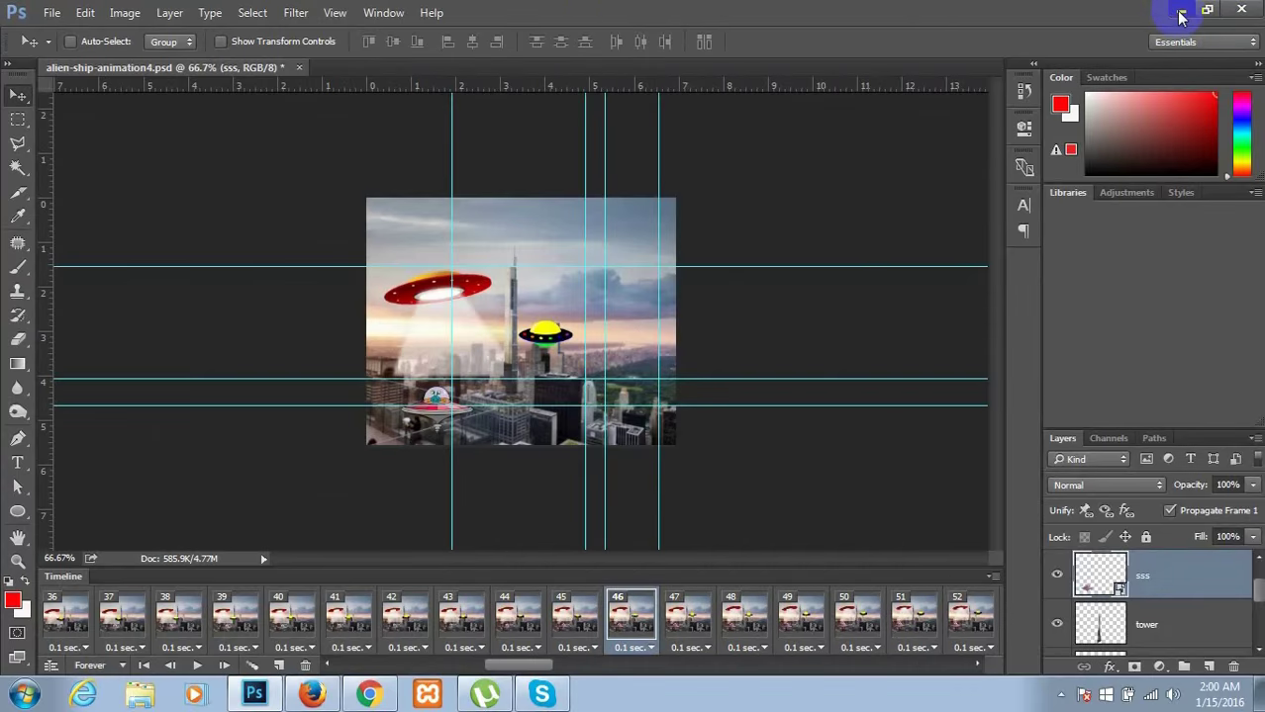
- Minimize Photoshop and open alien-ship-animation10.gif from the Desktop with Firefox
left_click(1181, 17)
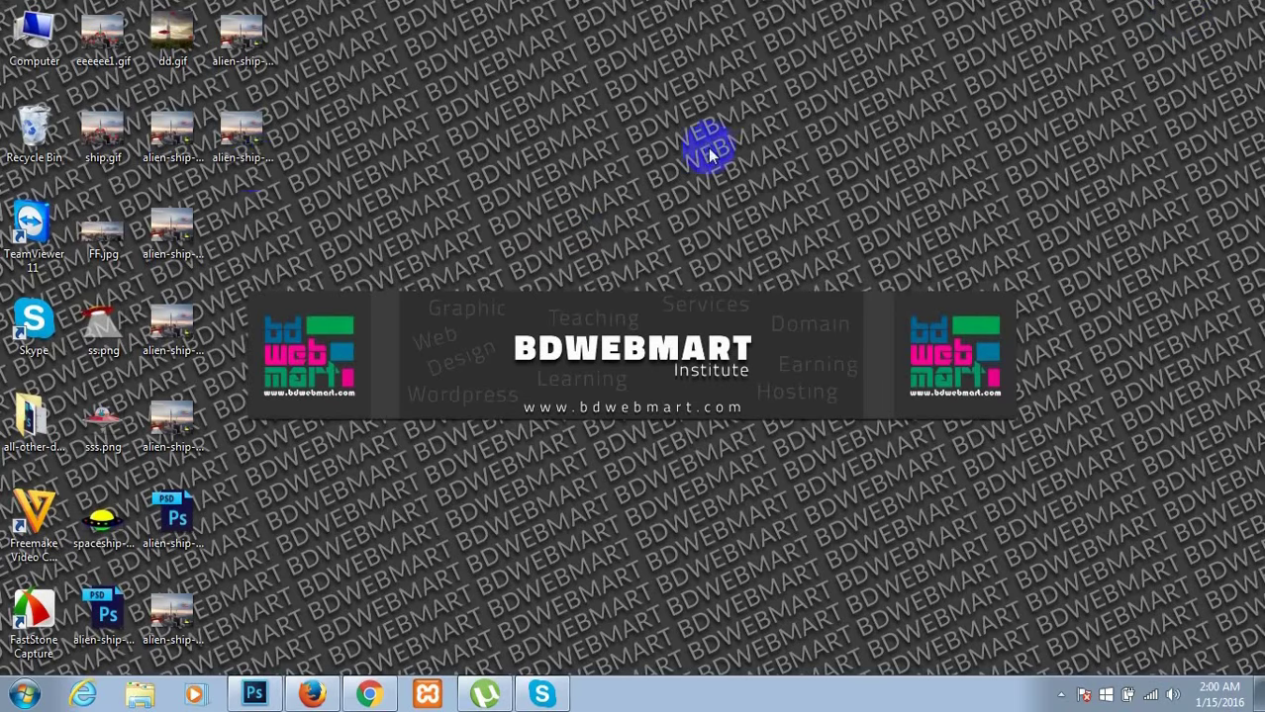
left_click(236, 155)
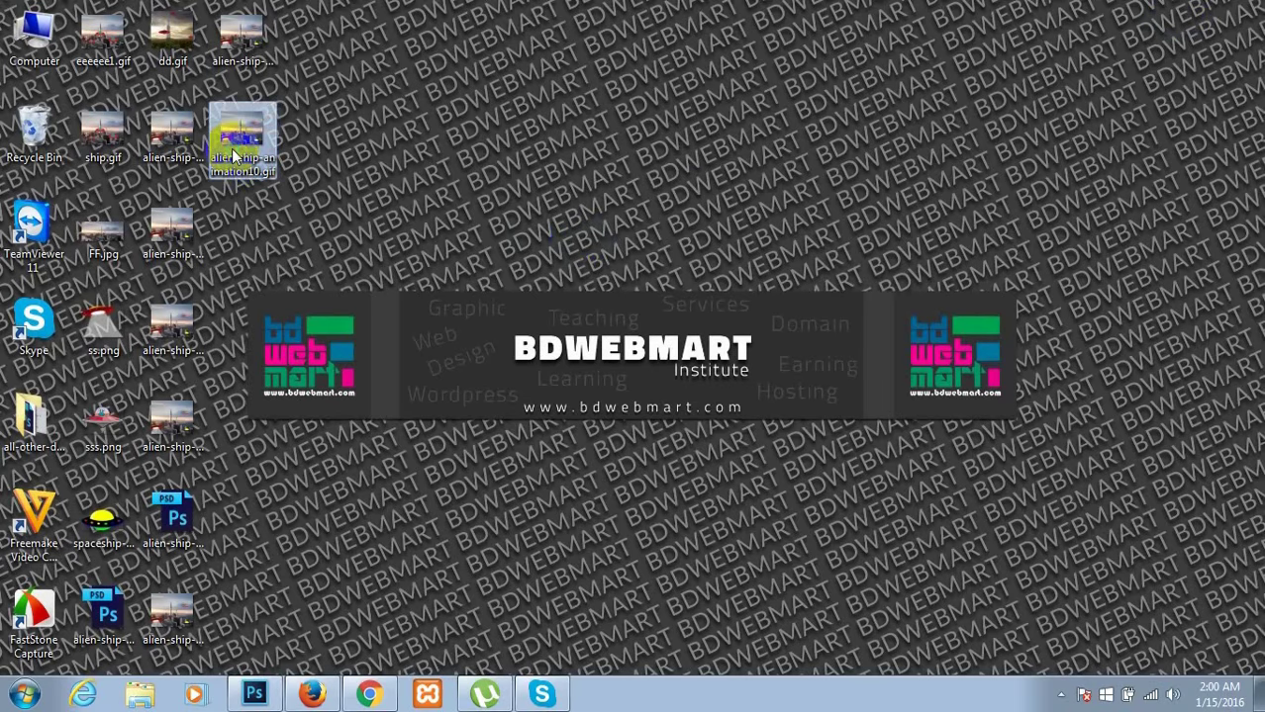
right_click(236, 155)
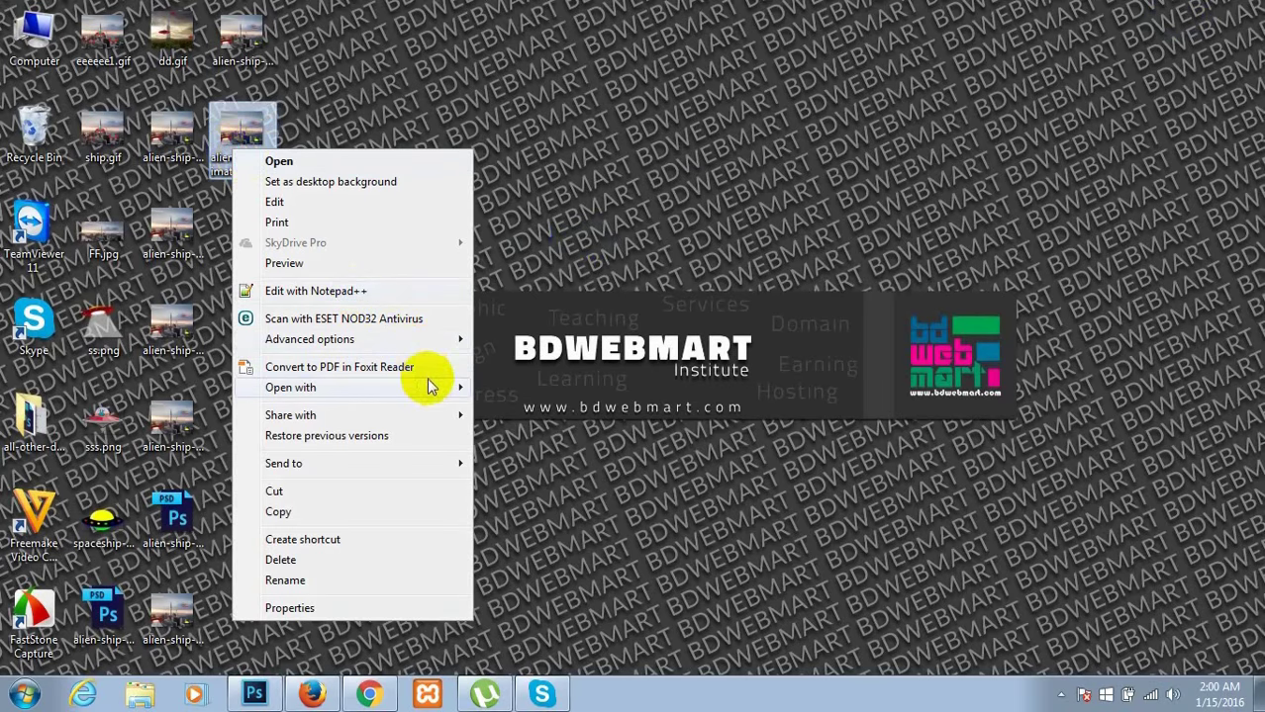
mouse_move(290, 387)
left_click(559, 435)
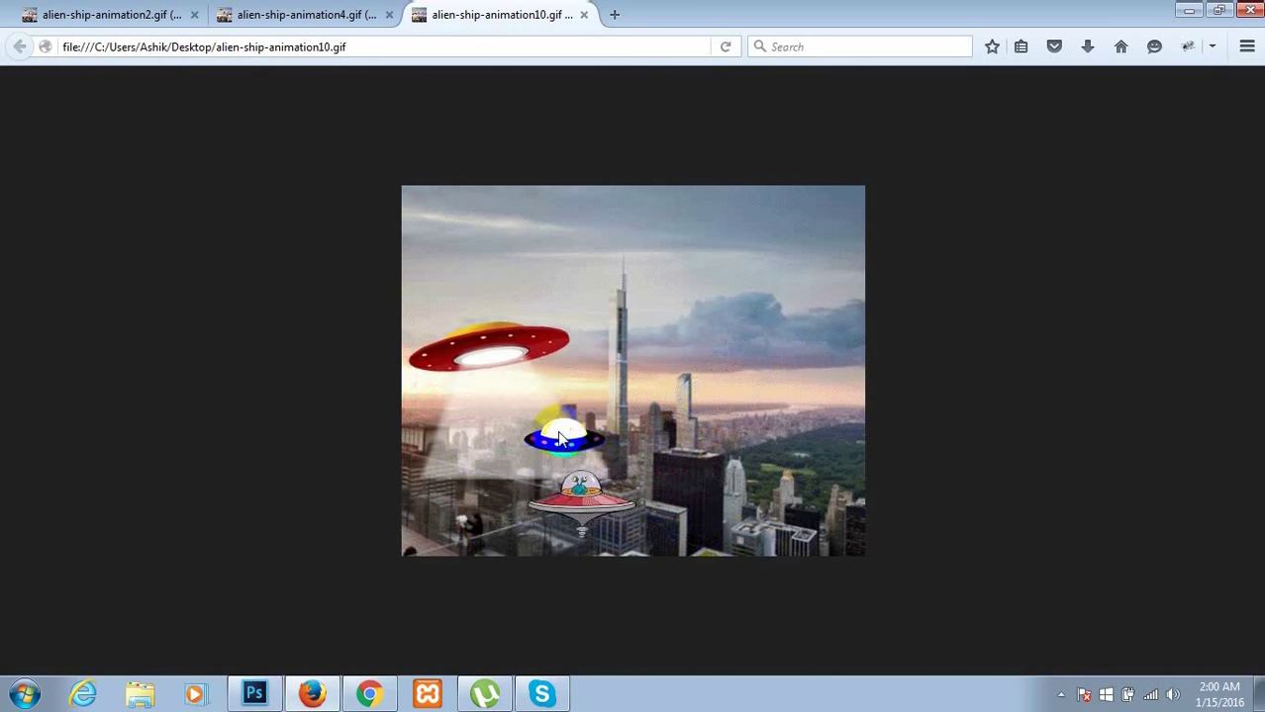
left_click(87, 10)
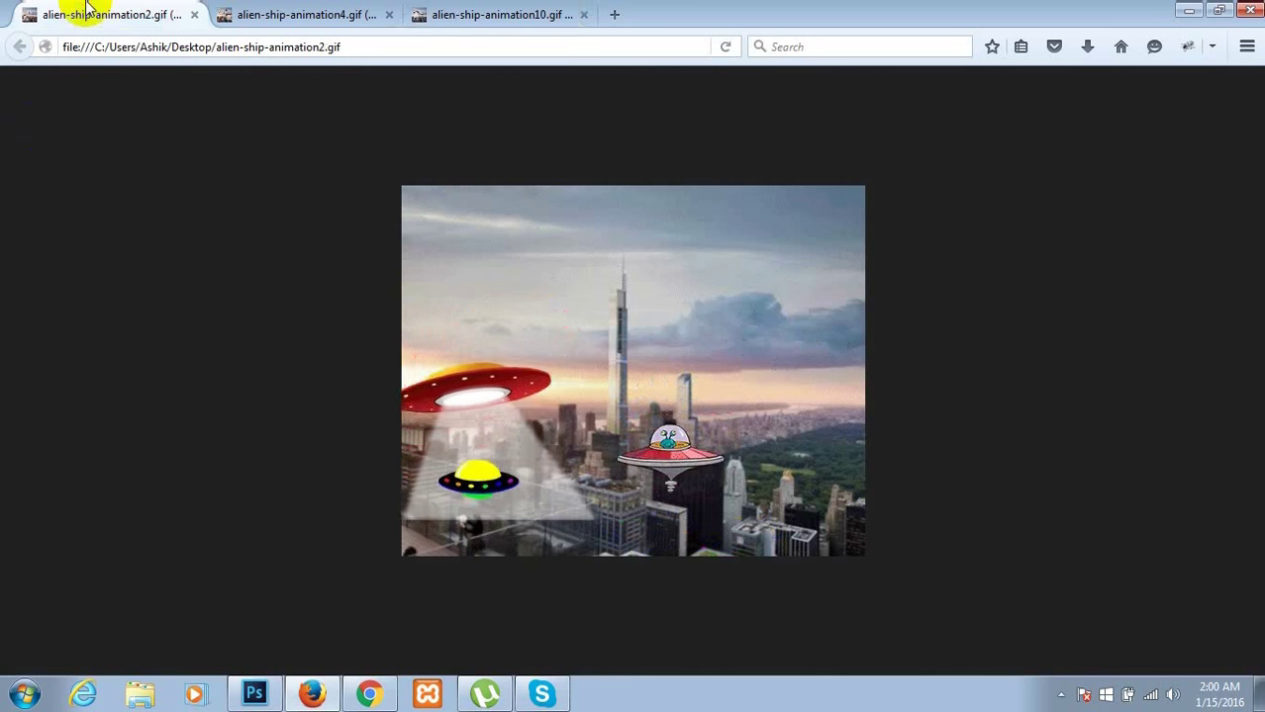
left_click(485, 8)
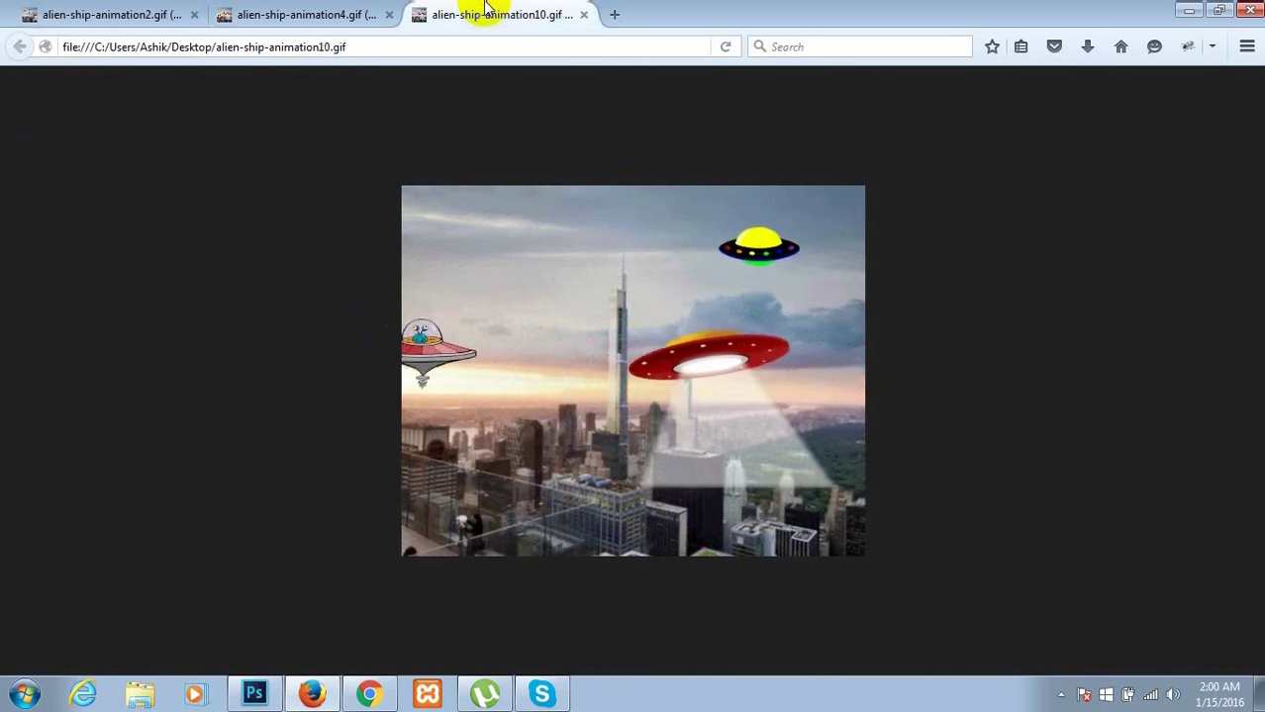